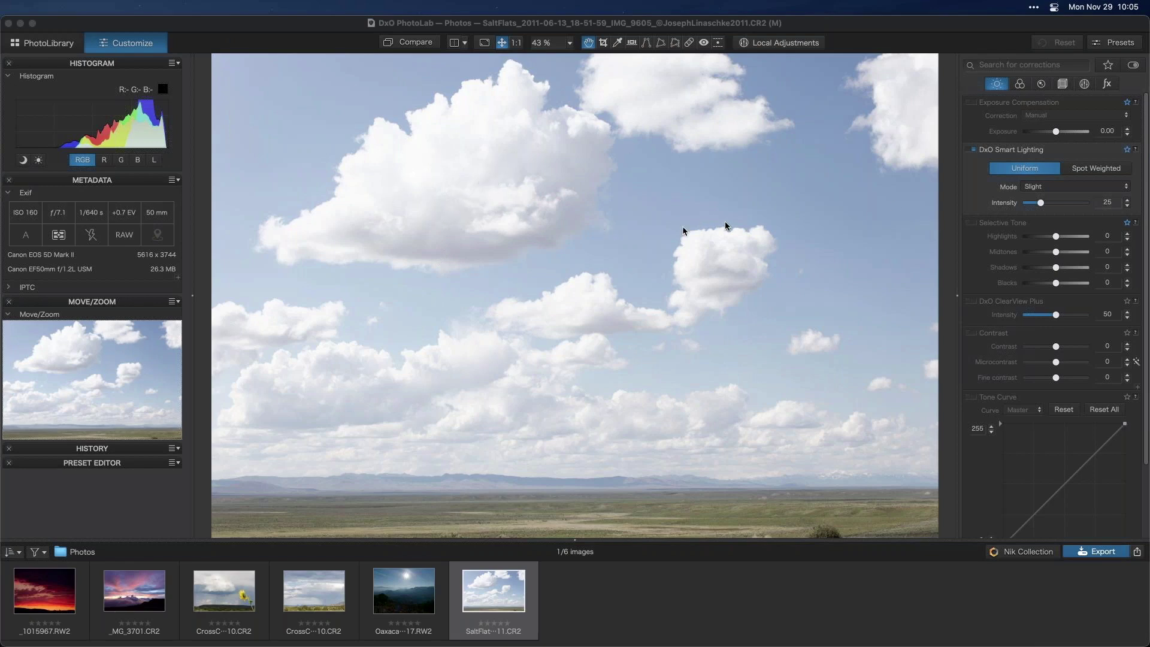
# Enable the Exposure Compensation correction with its Manual mode for the SaltFlats photo.
pyautogui.click(982, 111)
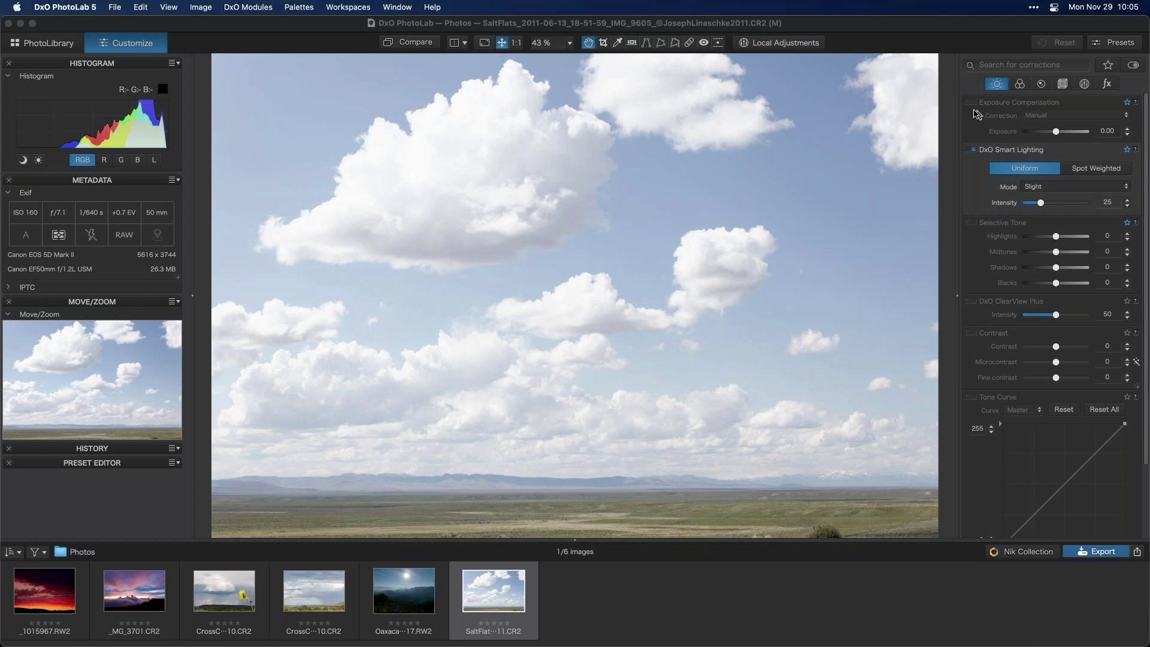
pyautogui.click(975, 102)
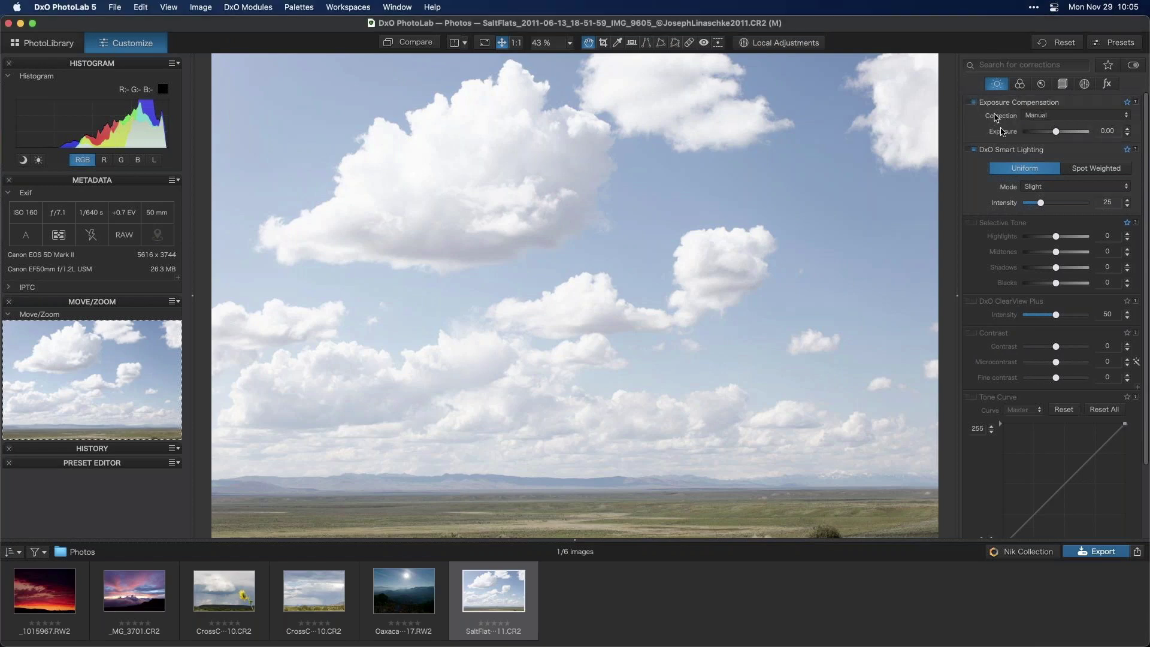
# Try Exposure values from about -2.85 to 1.30 and reset Exposure to 0.
pyautogui.moveTo(1057, 132); pyautogui.dragTo(1040, 143)
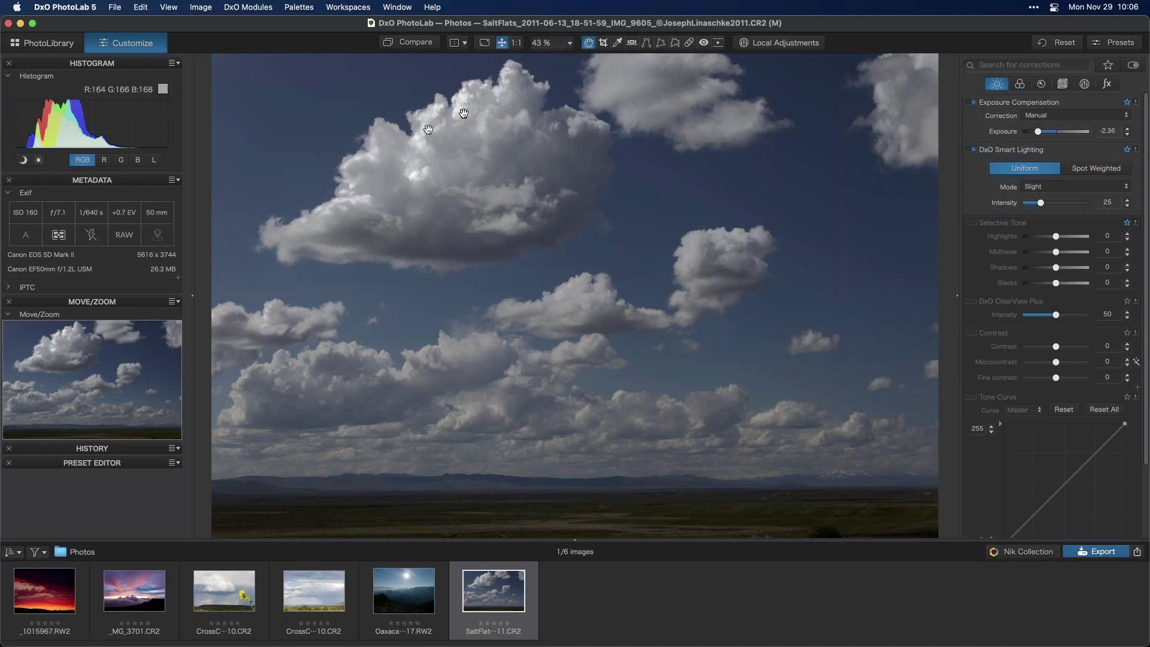
pyautogui.moveTo(1040, 137); pyautogui.dragTo(1036, 138)
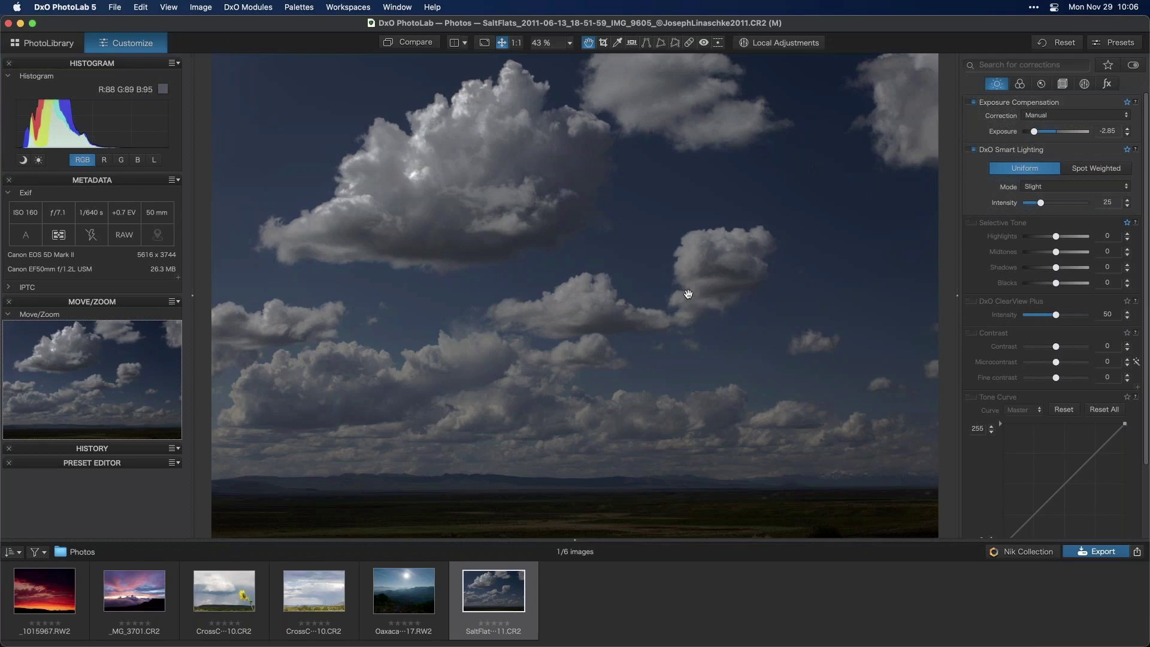
pyautogui.moveTo(1035, 131); pyautogui.dragTo(1068, 134)
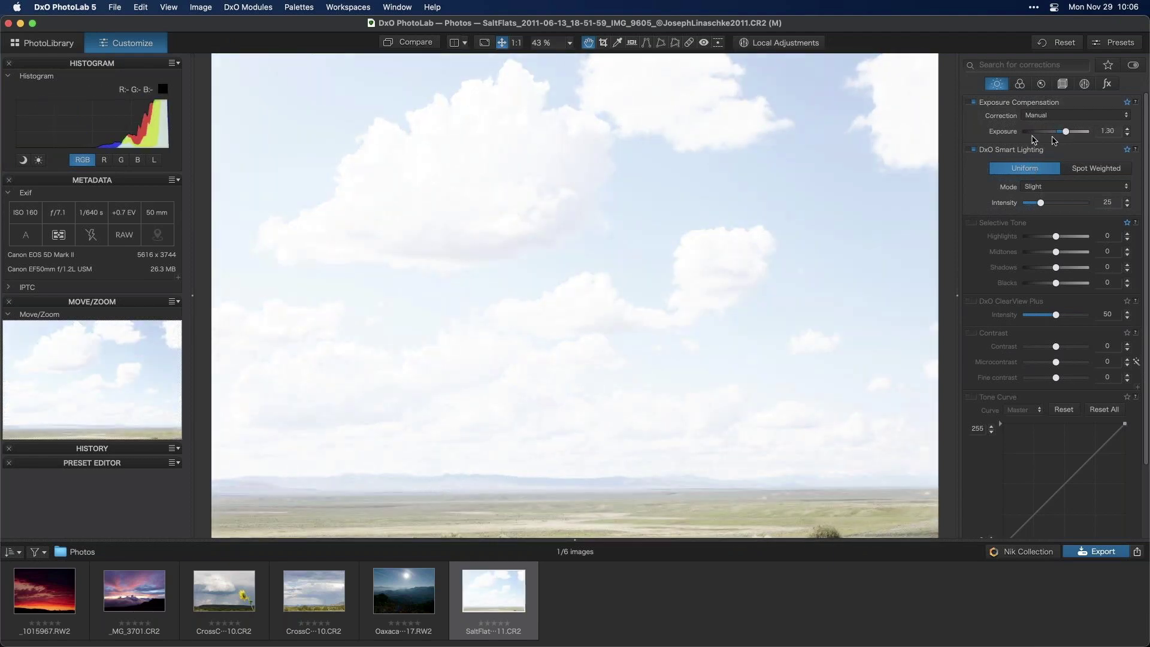
pyautogui.moveTo(1063, 140); pyautogui.dragTo(1047, 144)
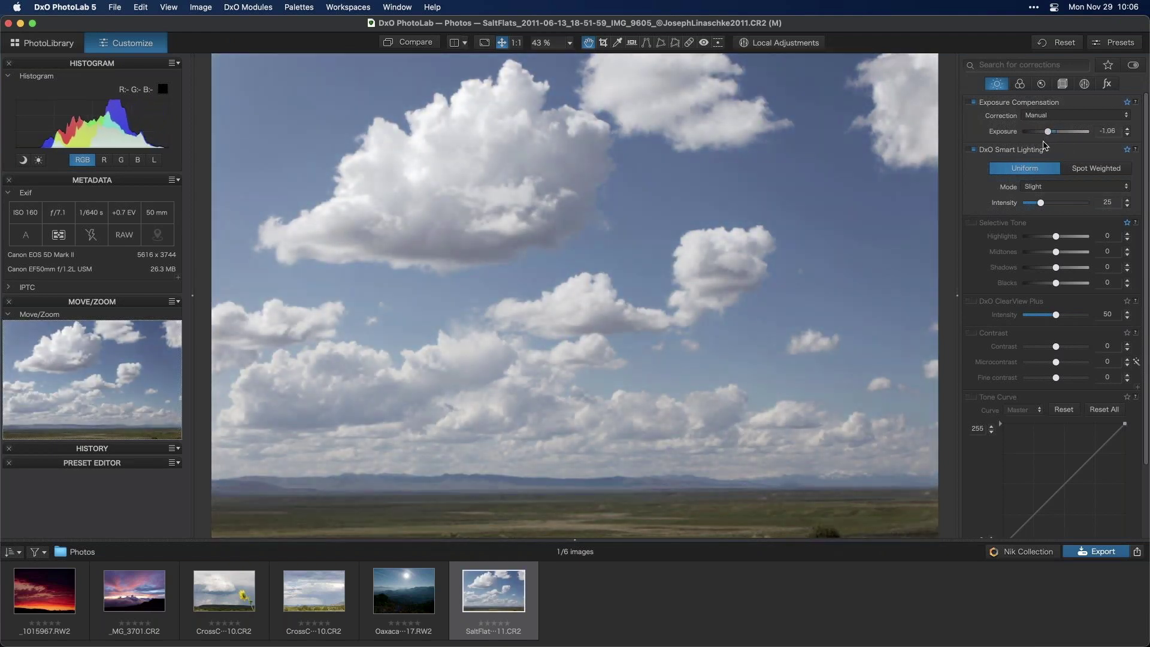
pyautogui.doubleClick(1049, 133)
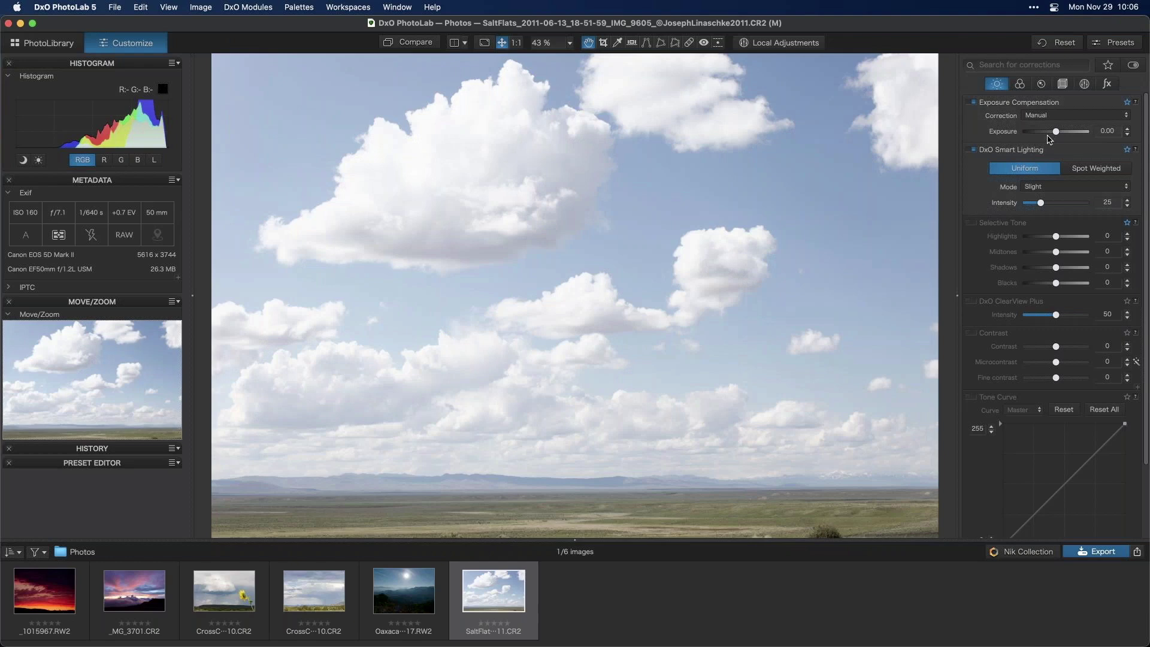
# Darken the overexposed sky by setting the Exposure Compensation value to -1.06.
pyautogui.moveTo(1059, 135); pyautogui.dragTo(1049, 138)
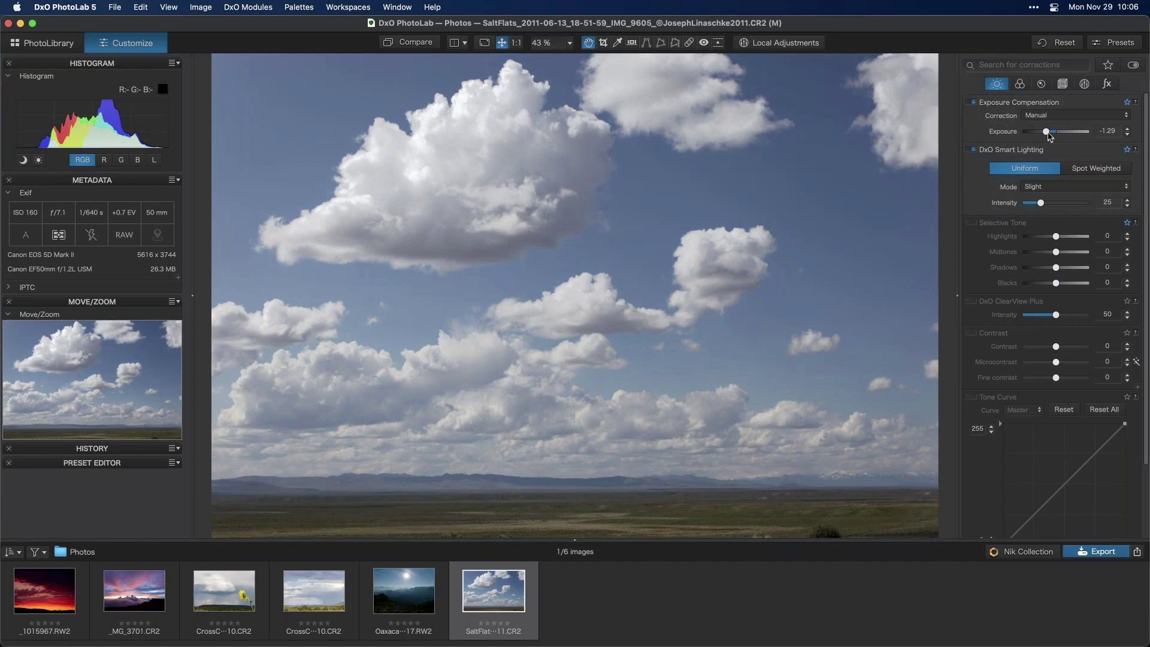
pyautogui.moveTo(1050, 135); pyautogui.dragTo(1041, 136)
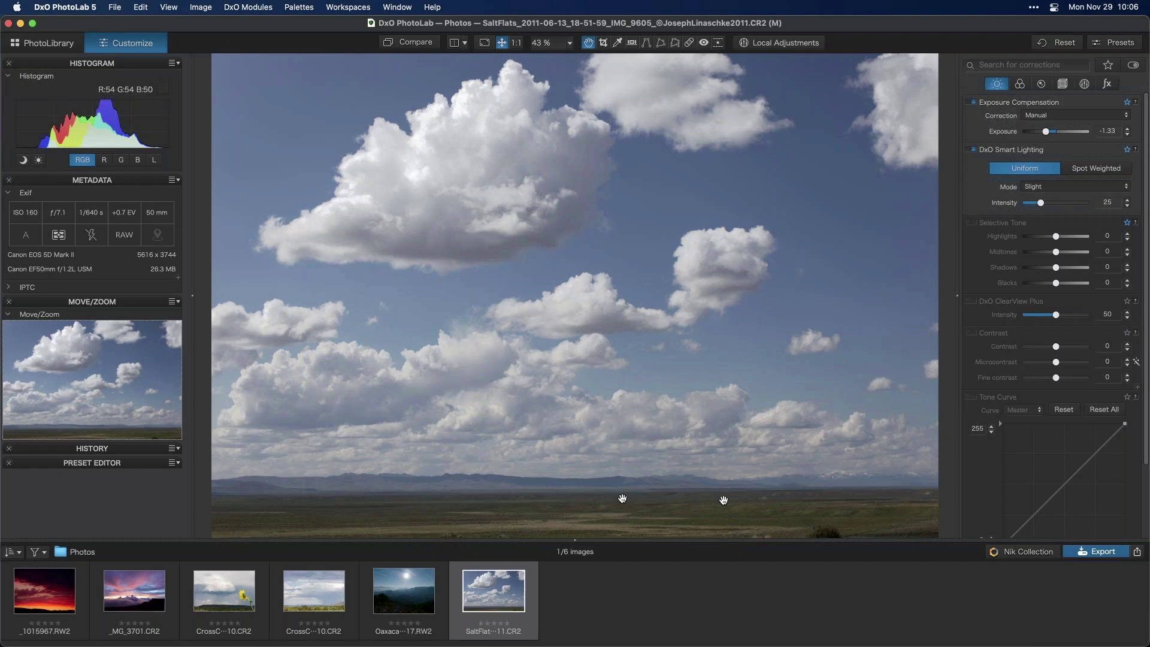
pyautogui.doubleClick(1046, 133)
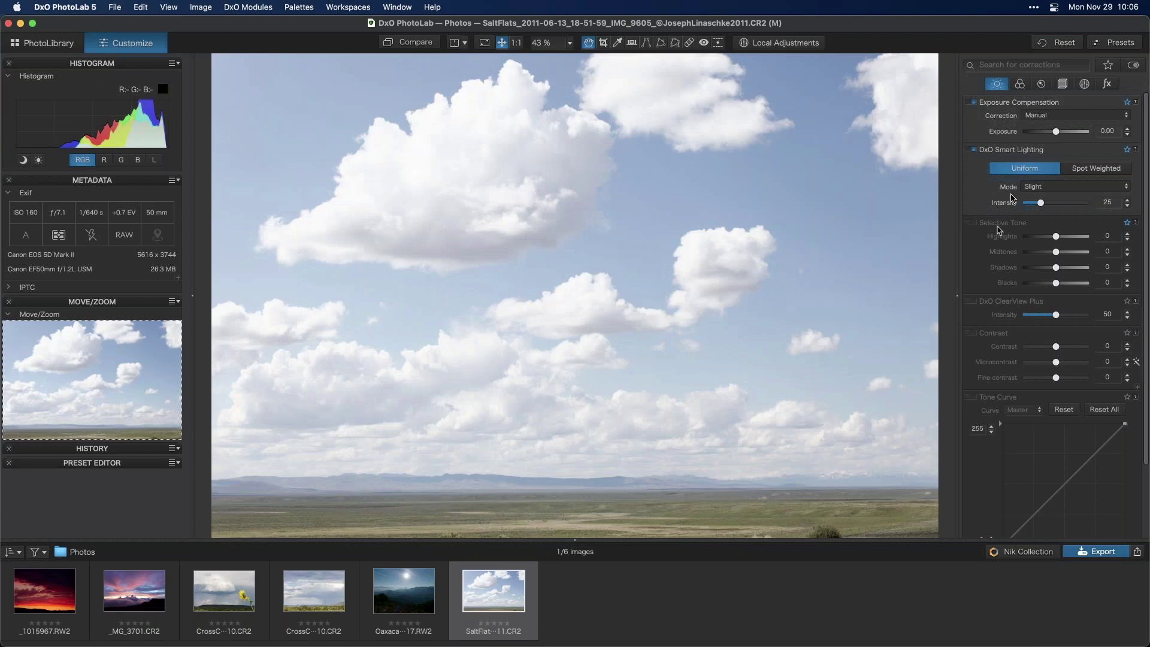
pyautogui.moveTo(1056, 133); pyautogui.dragTo(1048, 139)
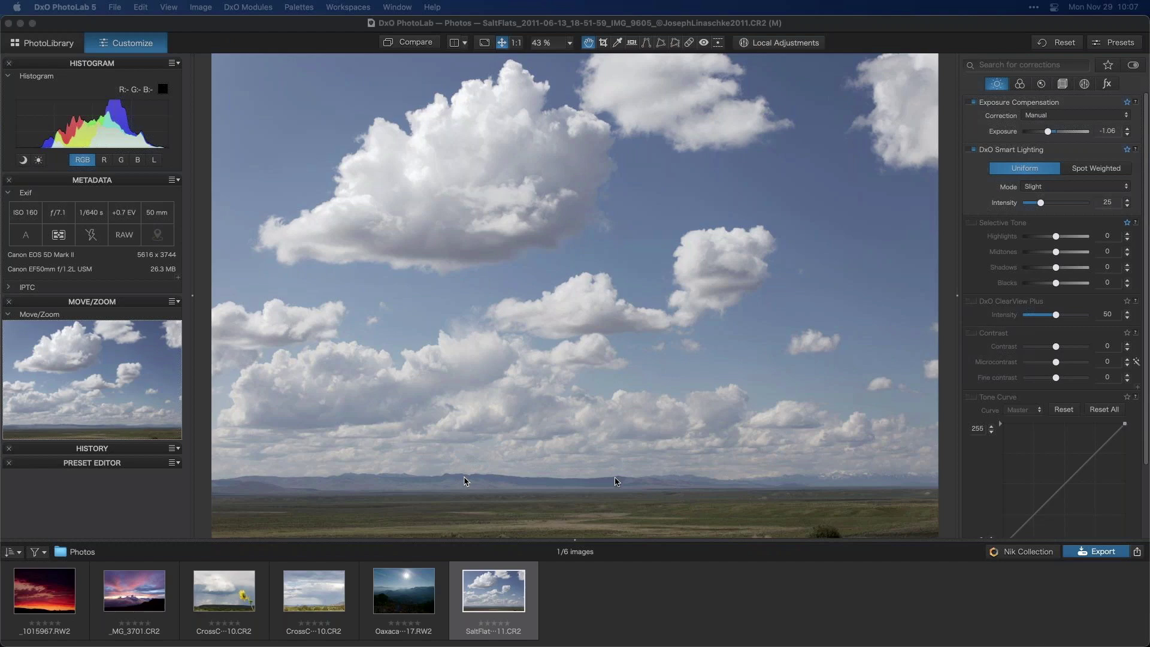
# Enable DxO ClearView Plus, try its Intensity at 100, and set it to 16.
pyautogui.click(973, 301)
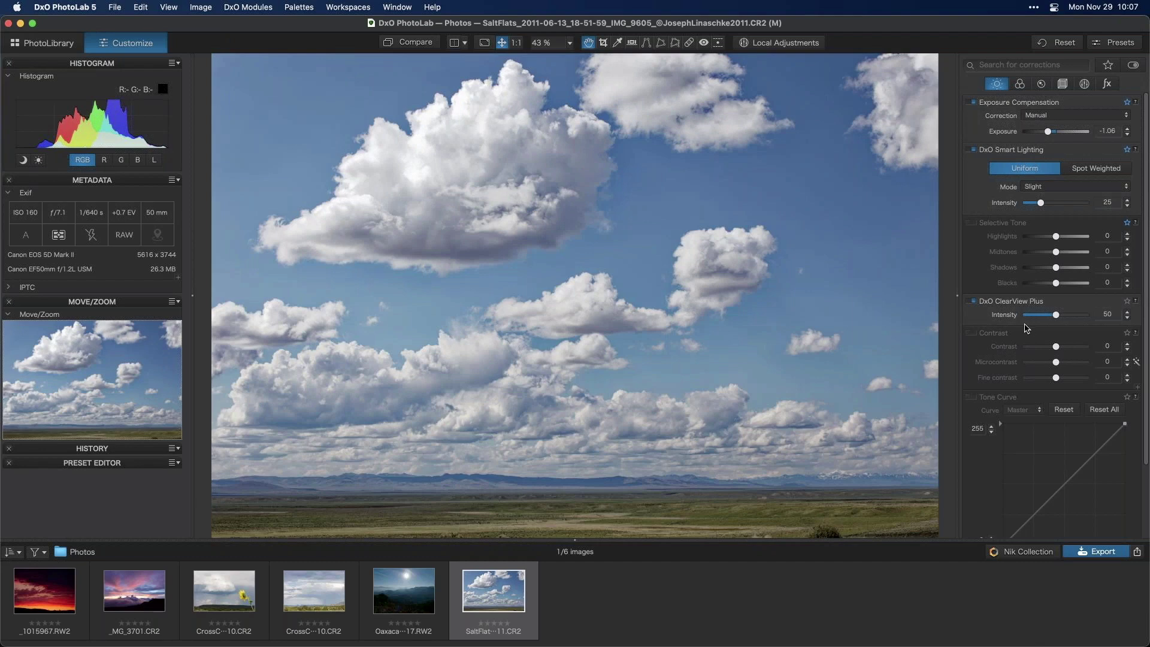
pyautogui.moveTo(1055, 317); pyautogui.dragTo(1034, 318)
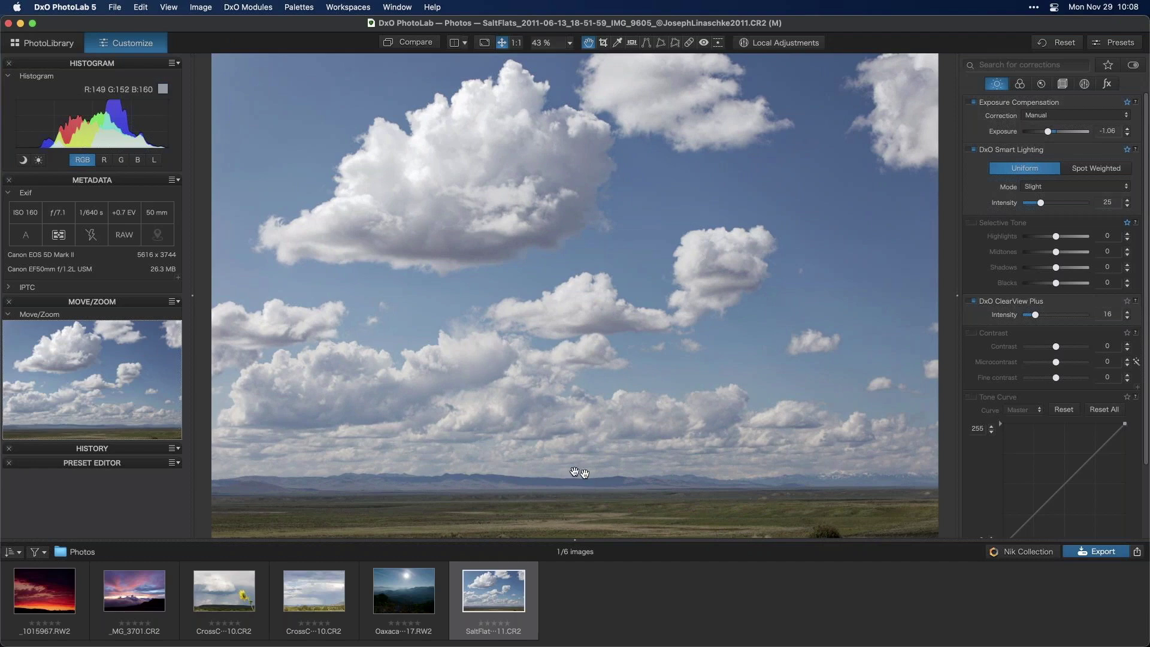
pyautogui.moveTo(1036, 314); pyautogui.dragTo(1088, 315)
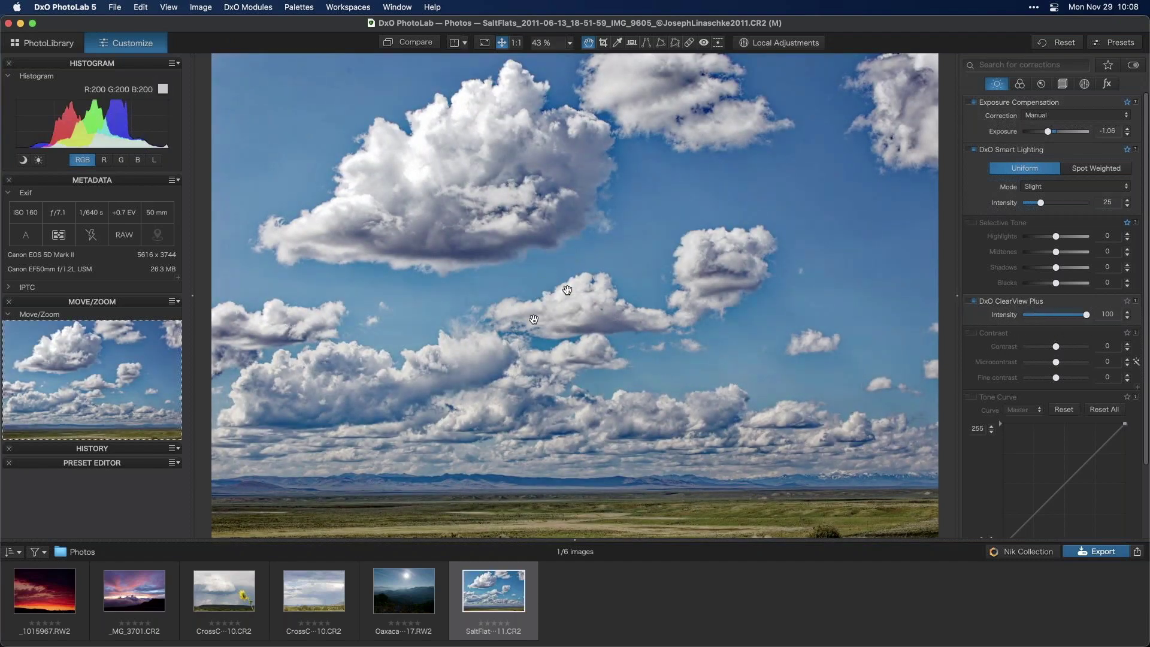
pyautogui.moveTo(1055, 319); pyautogui.dragTo(1036, 317)
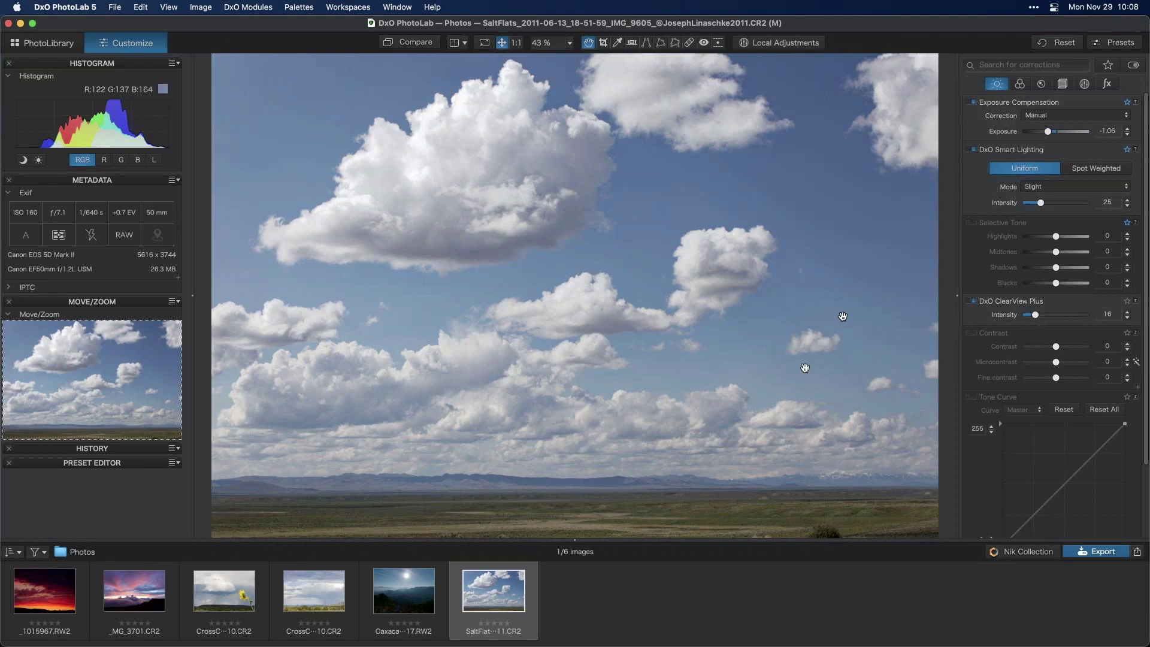
# Switch ClearView Plus off and on repeatedly to compare its effect on the photo.
pyautogui.click(972, 302)
pyautogui.click(972, 303)
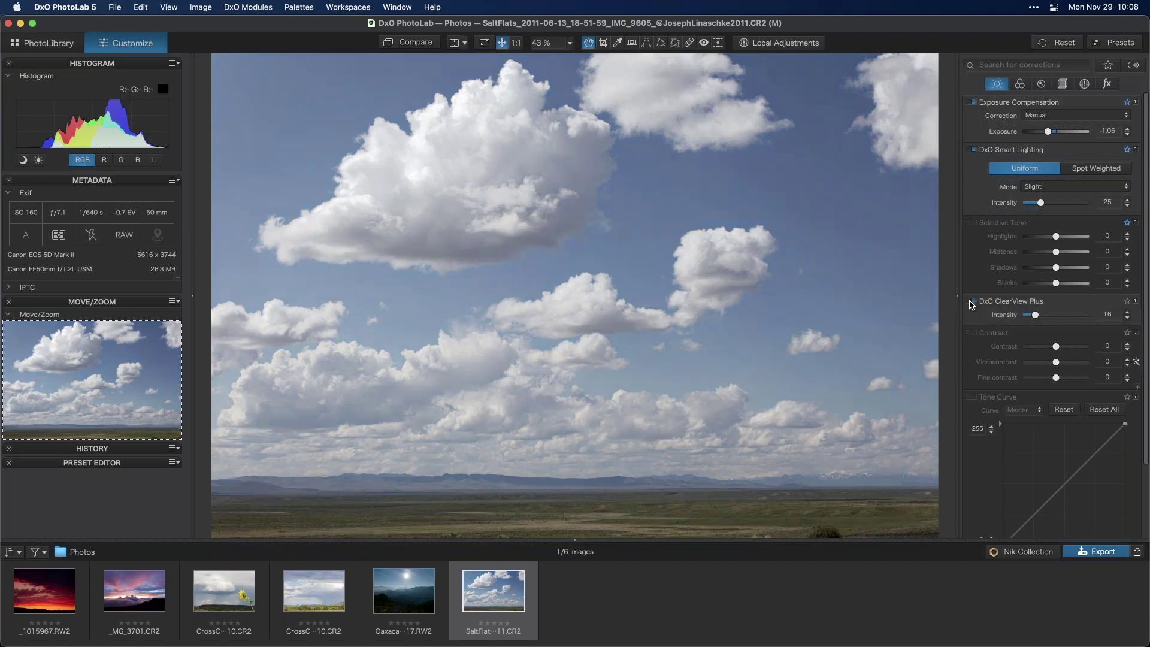
pyautogui.click(971, 302)
pyautogui.click(972, 302)
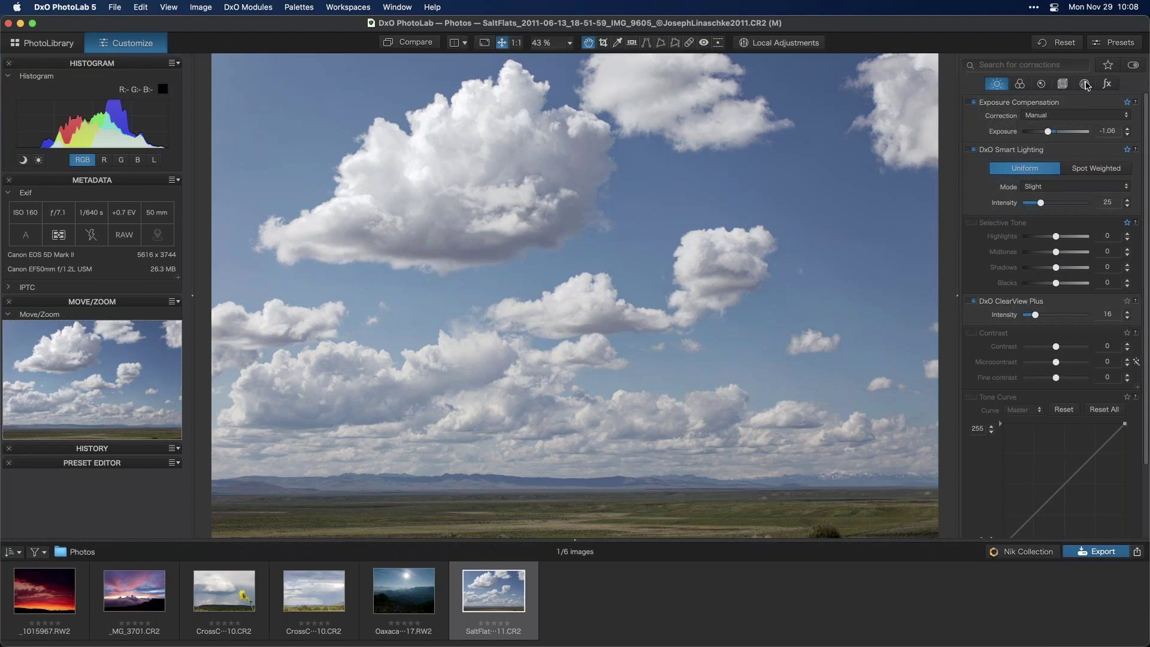
# Enable the HSL color correction and select its blue channel.
pyautogui.click(1042, 85)
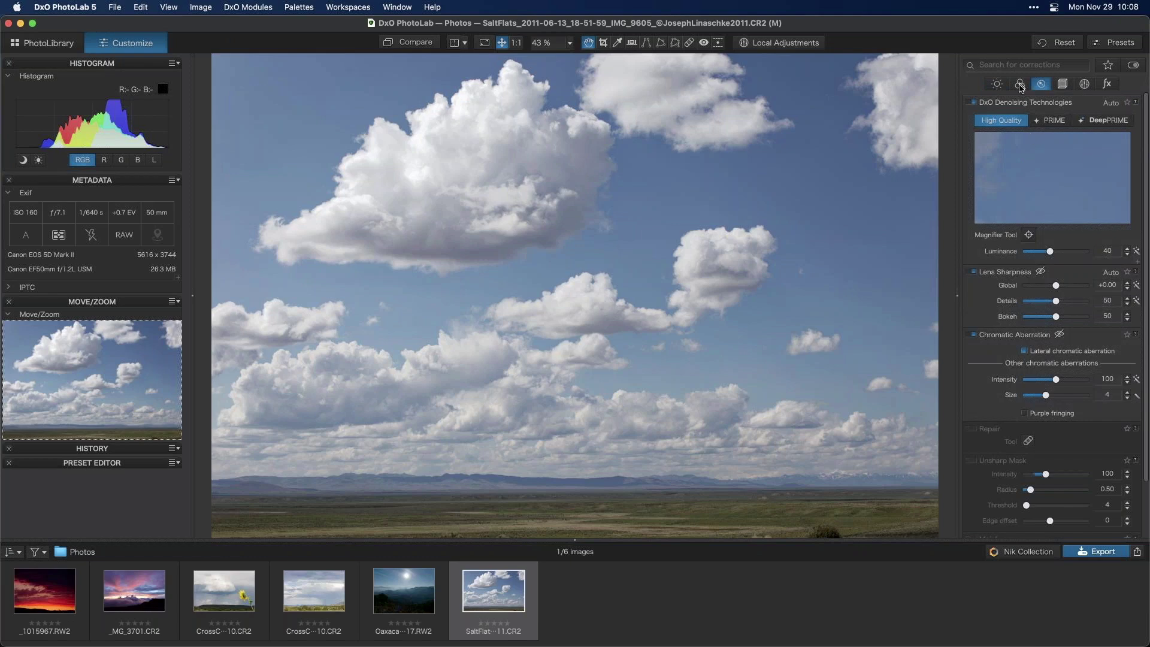
pyautogui.click(1022, 82)
pyautogui.scroll(-2, 965, 338)
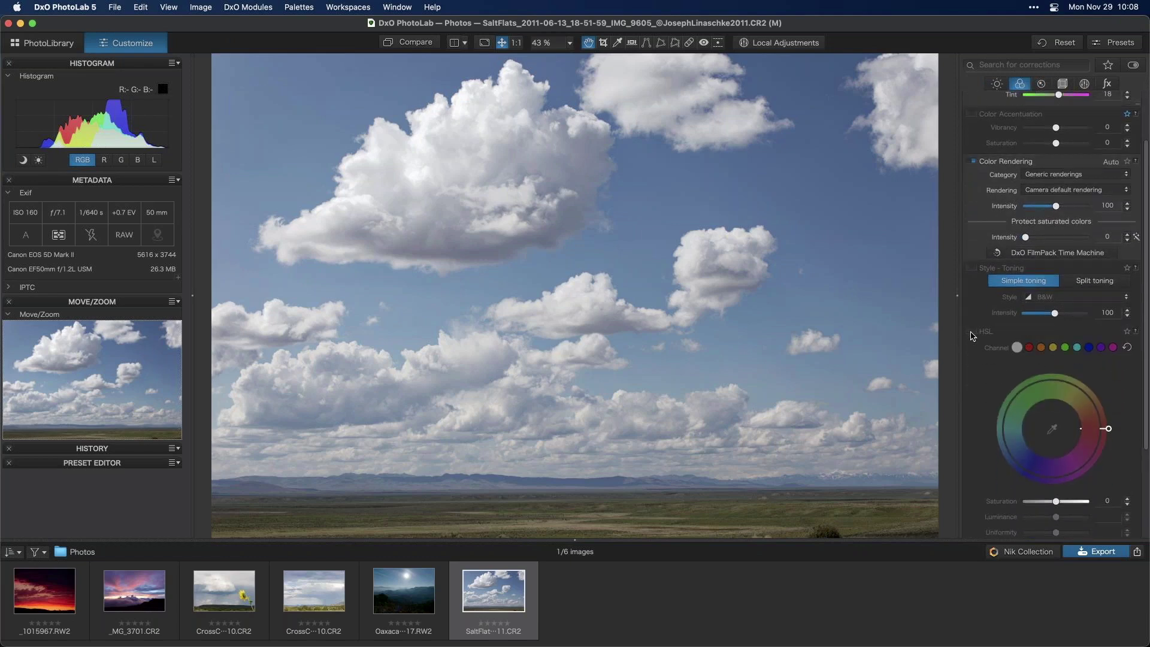
pyautogui.click(972, 332)
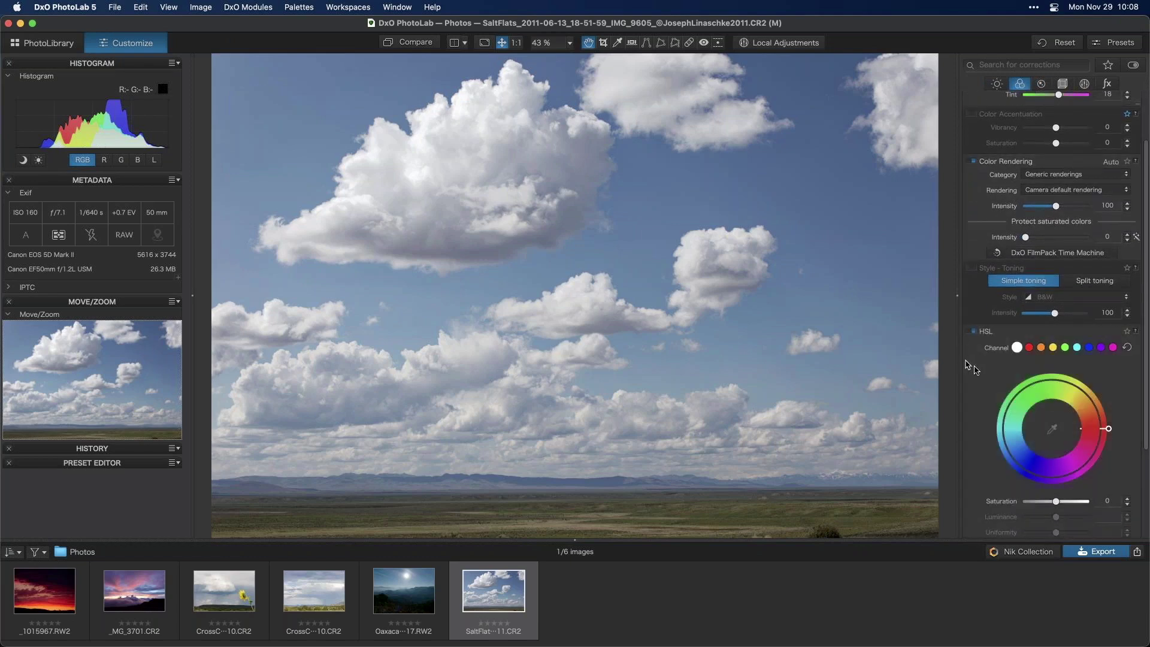
pyautogui.scroll(-1, 982, 370)
pyautogui.click(1089, 321)
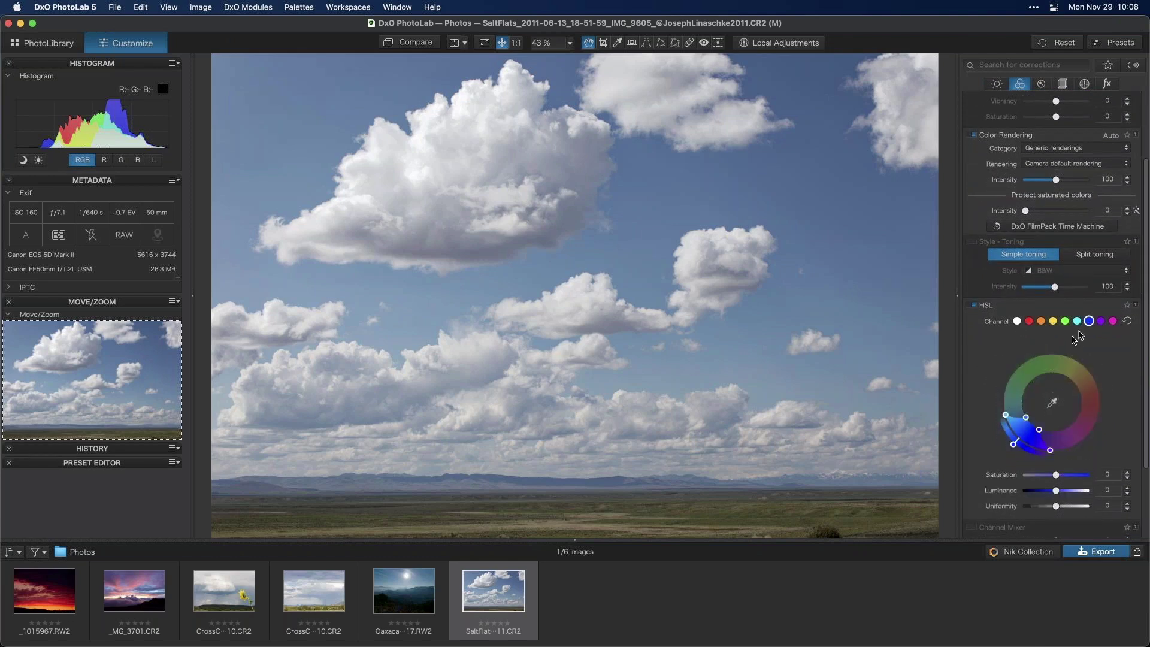
# Try lowering the blue channel's Luminance to -100, and turn the HSL correction off.
pyautogui.scroll(-2, 1094, 336)
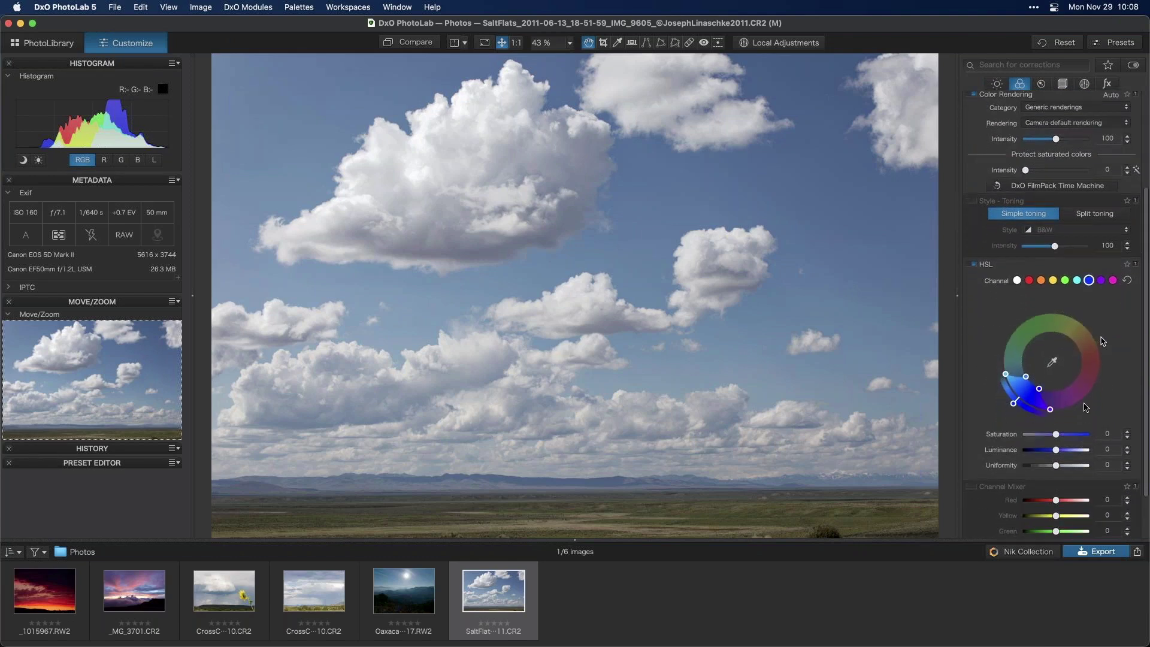
pyautogui.moveTo(1057, 447); pyautogui.dragTo(1025, 455)
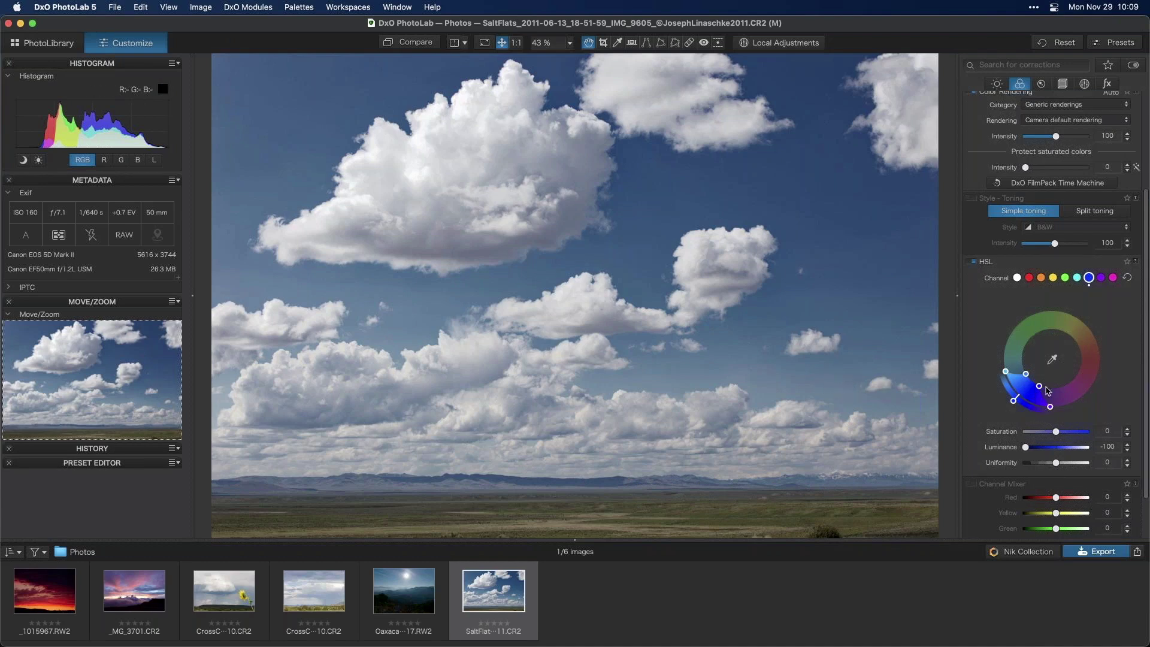
pyautogui.moveTo(1029, 450)
pyautogui.mouseDown()
pyautogui.moveTo(1053, 455)
pyautogui.moveTo(1024, 455)
pyautogui.mouseUp()
pyautogui.click(973, 263)
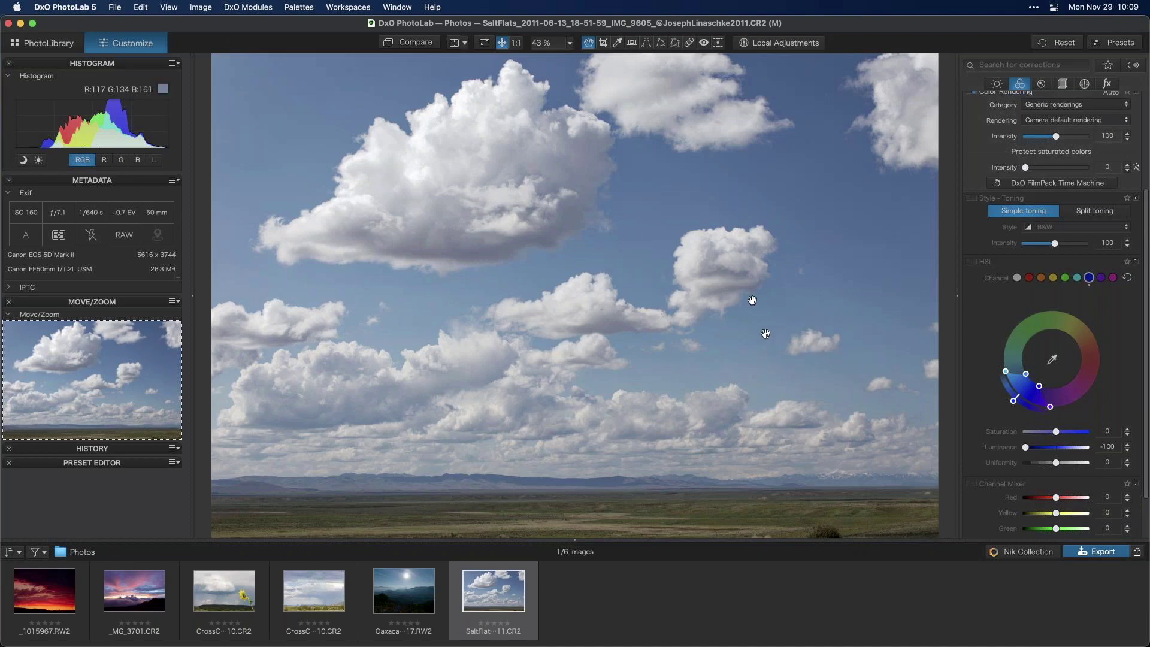
# Start Local Adjustments and draw a graduated filter from the upper sky down to the horizon.
pyautogui.click(773, 42)
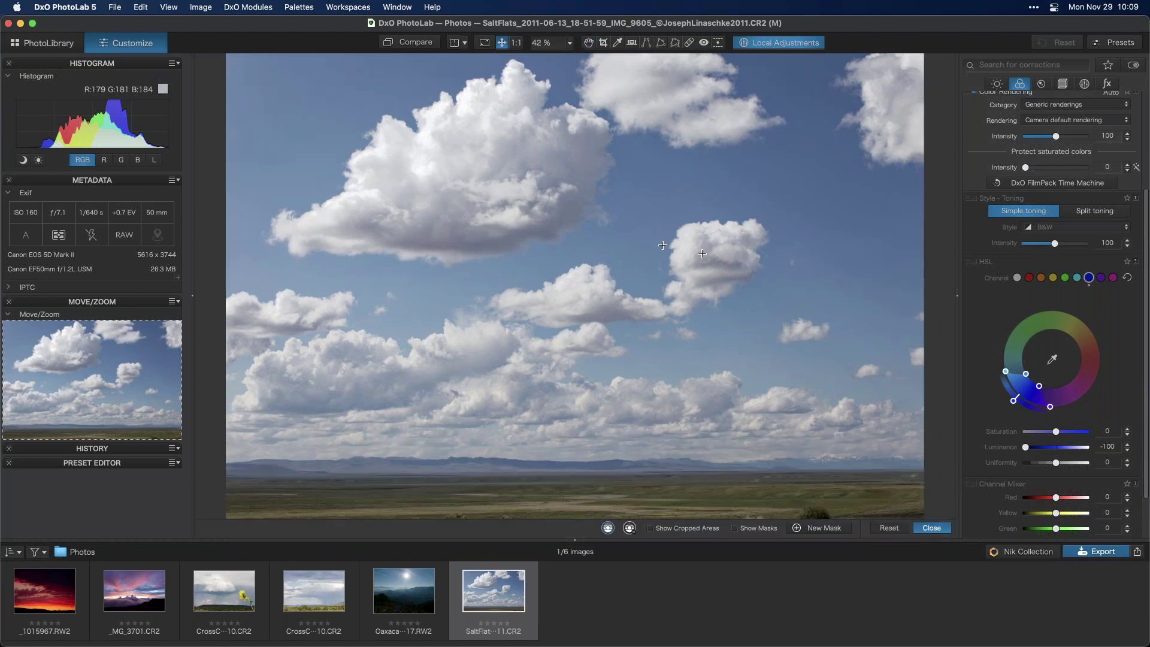
pyautogui.rightClick(647, 241)
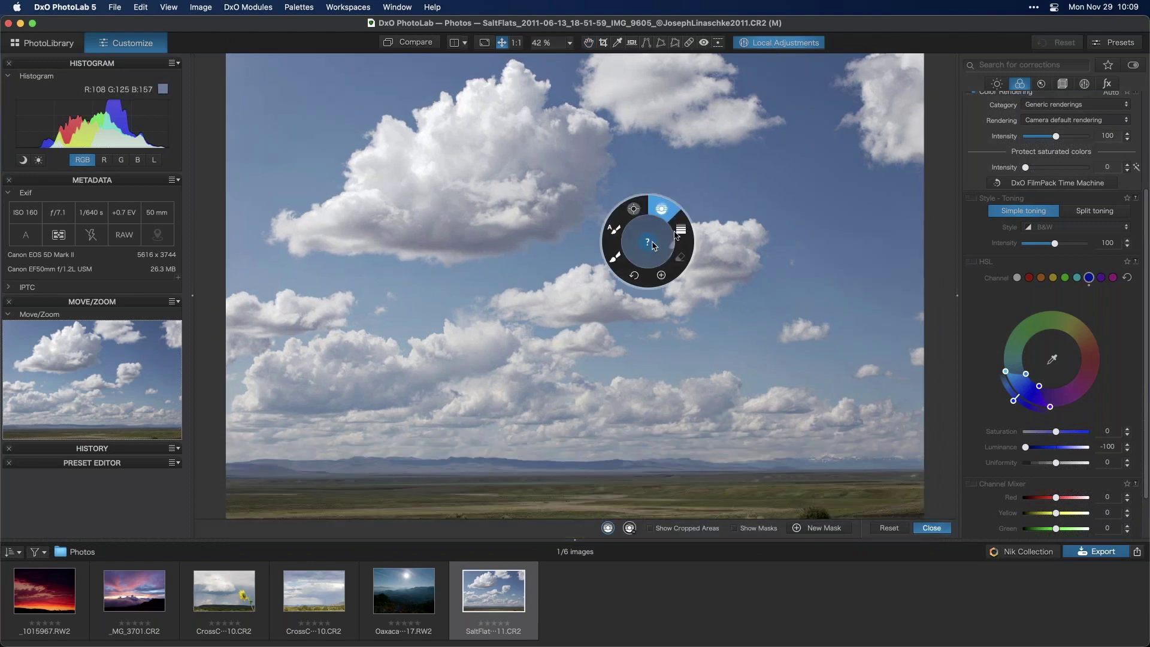
pyautogui.click(683, 235)
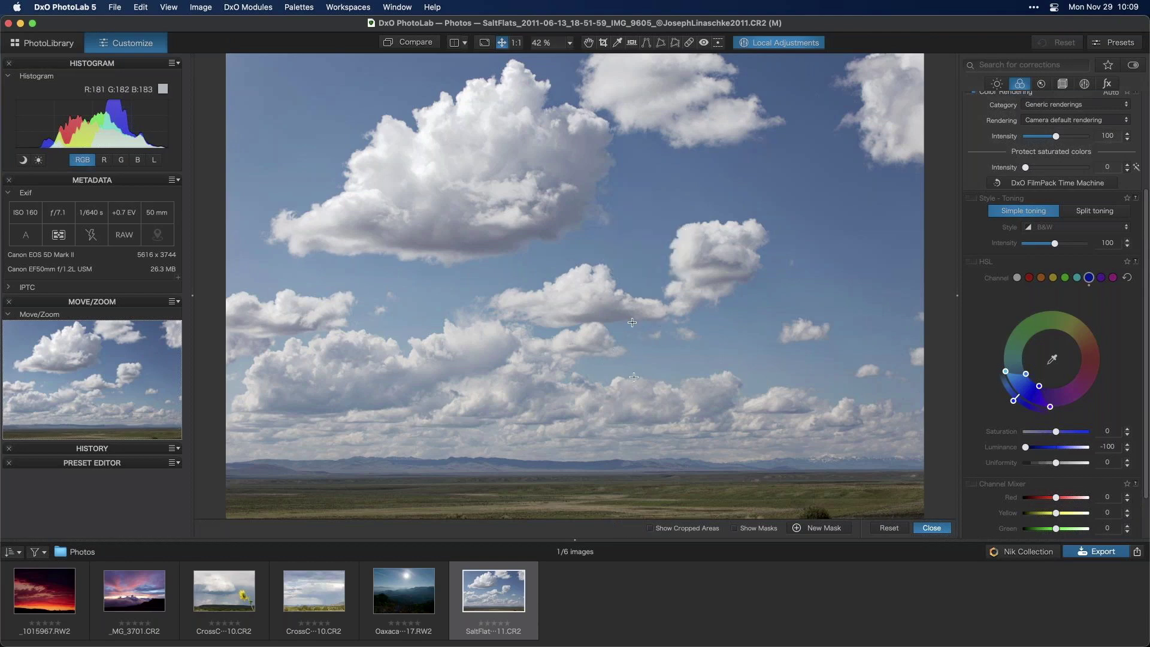
pyautogui.moveTo(649, 181); pyautogui.dragTo(638, 414)
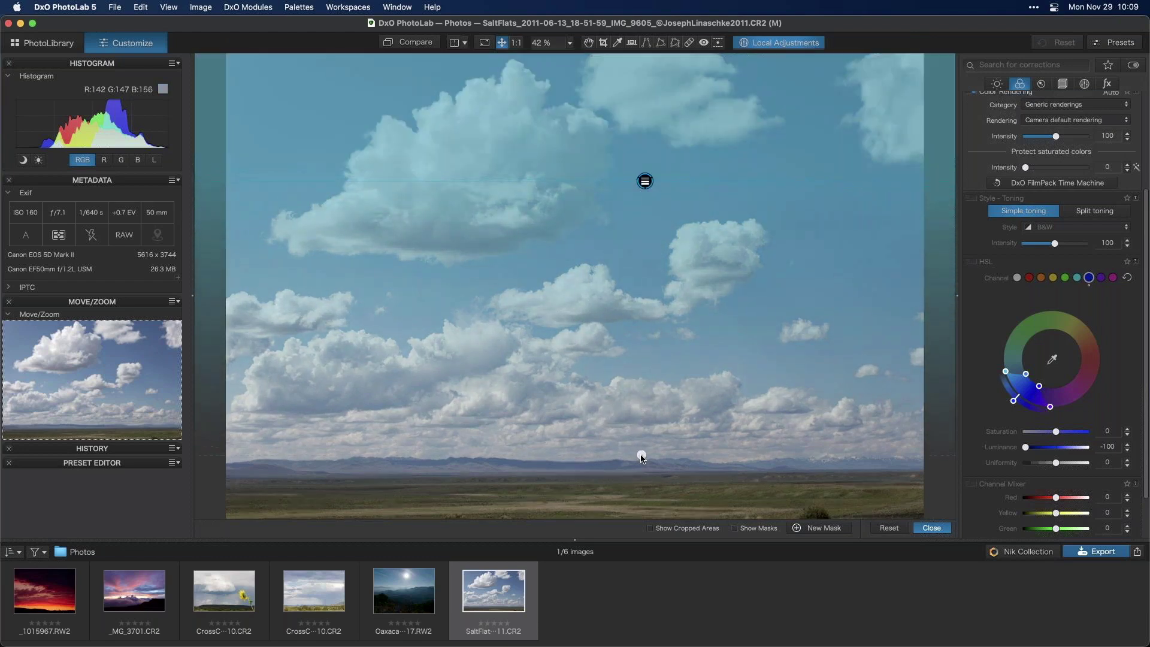
pyautogui.moveTo(640, 456); pyautogui.dragTo(638, 460)
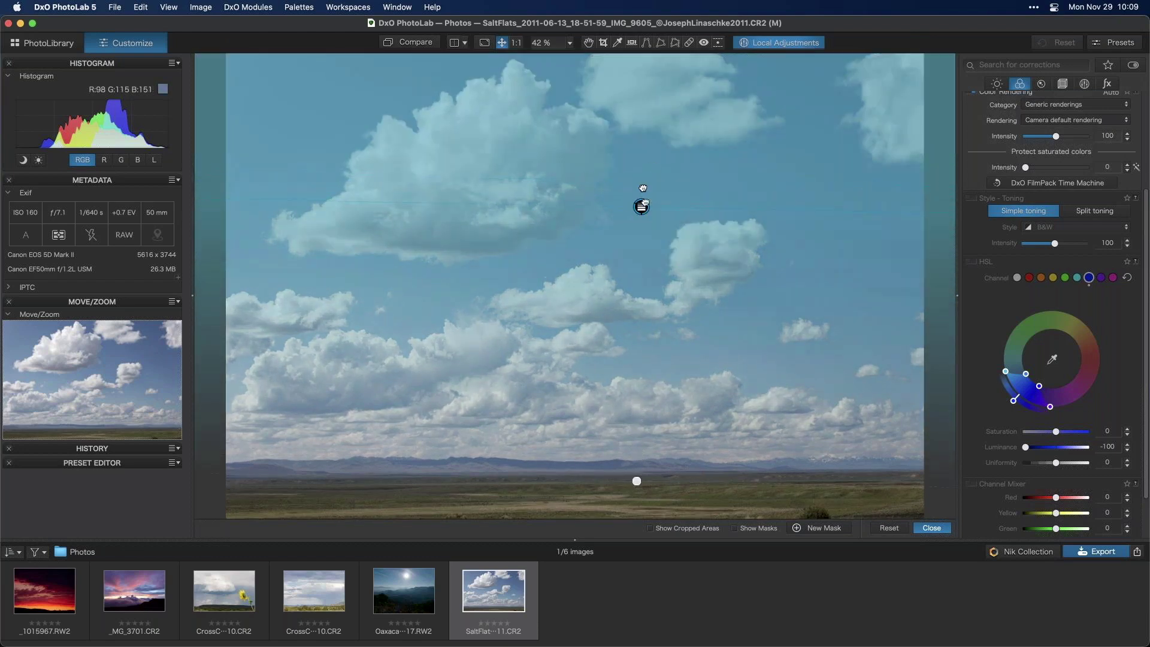
# Shift the graduated filter within the sky and narrow its transition to a short band above the middle clouds.
pyautogui.moveTo(642, 187)
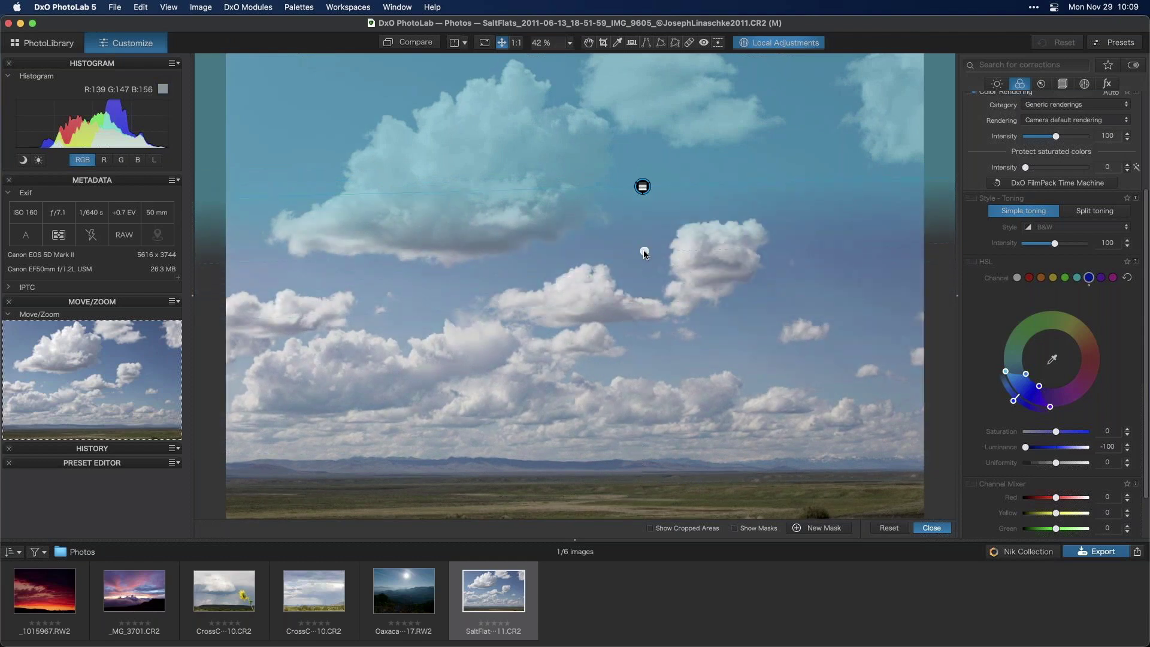
pyautogui.moveTo(642, 187); pyautogui.dragTo(624, 233)
pyautogui.moveTo(623, 299); pyautogui.dragTo(623, 291)
pyautogui.moveTo(624, 232); pyautogui.dragTo(623, 228)
pyautogui.moveTo(629, 281); pyautogui.dragTo(627, 290)
pyautogui.moveTo(622, 227); pyautogui.dragTo(627, 228)
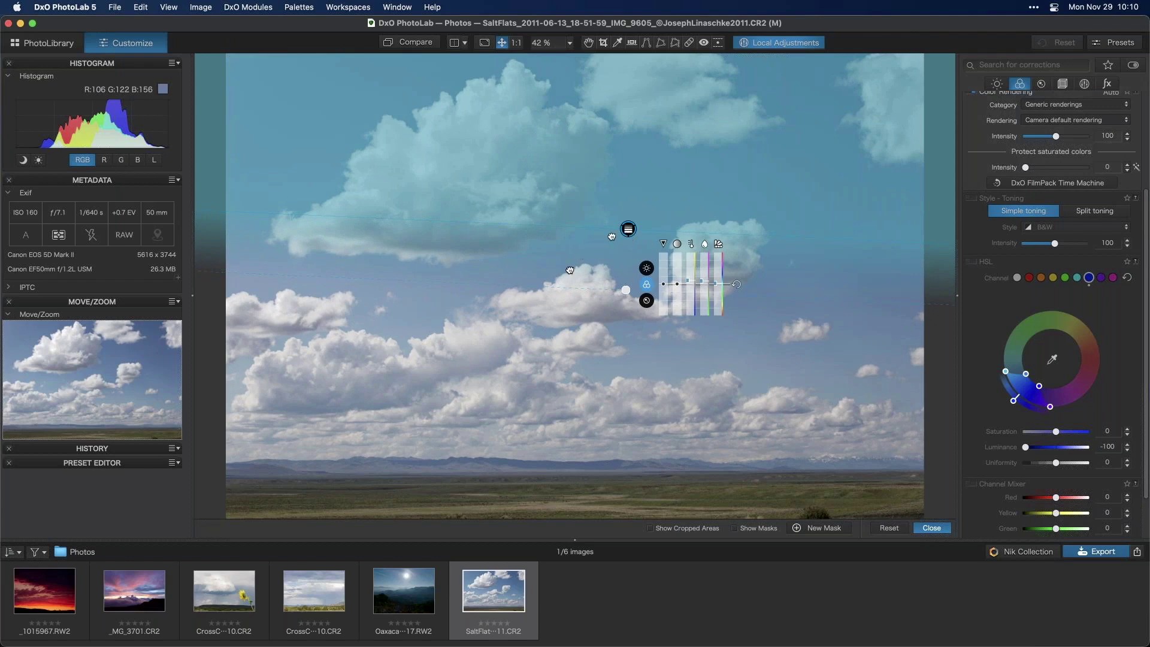
# Move the graduated filter to the image center and rotate it sideways so its mask covers the left half.
pyautogui.moveTo(628, 229); pyautogui.dragTo(566, 273)
pyautogui.moveTo(565, 333); pyautogui.dragTo(632, 275)
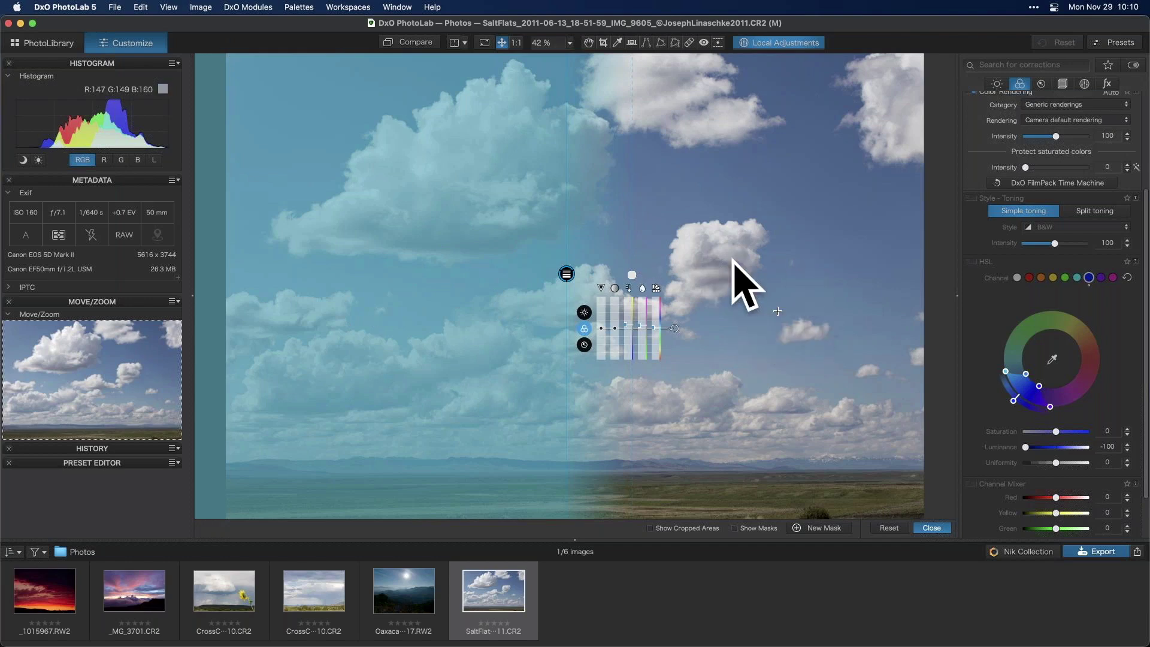
pyautogui.moveTo(632, 275); pyautogui.dragTo(638, 276)
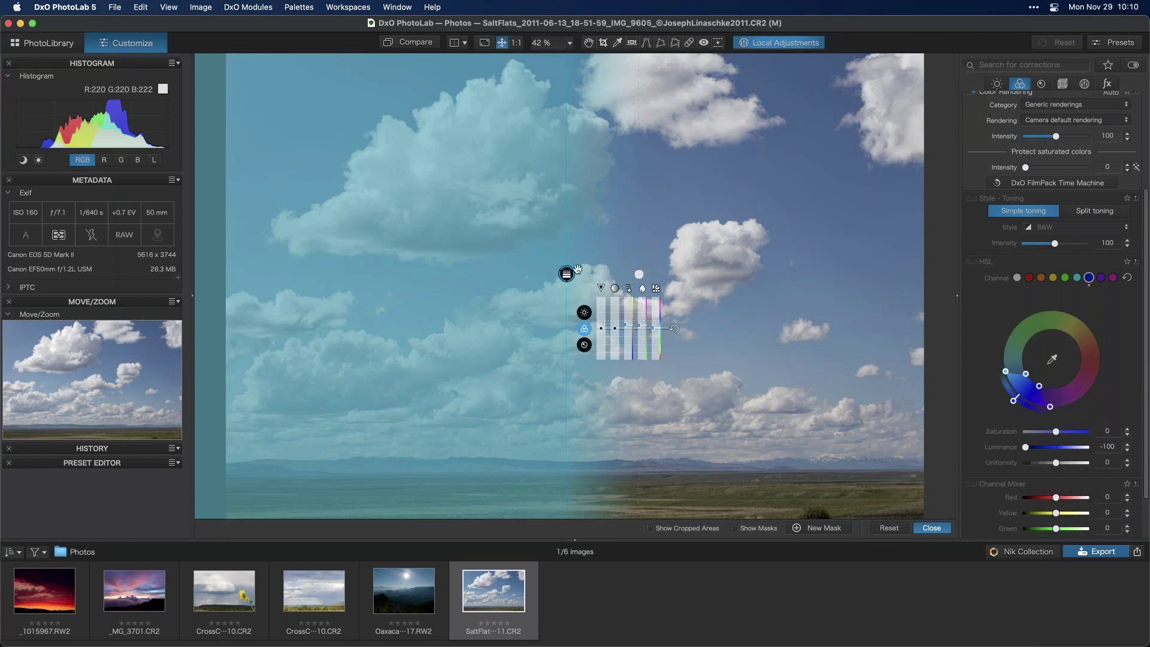
# Lower the graduated filter's exposure strongly and widen its transition toward the right side of the photo.
pyautogui.moveTo(602, 329); pyautogui.dragTo(599, 402)
pyautogui.click(584, 312)
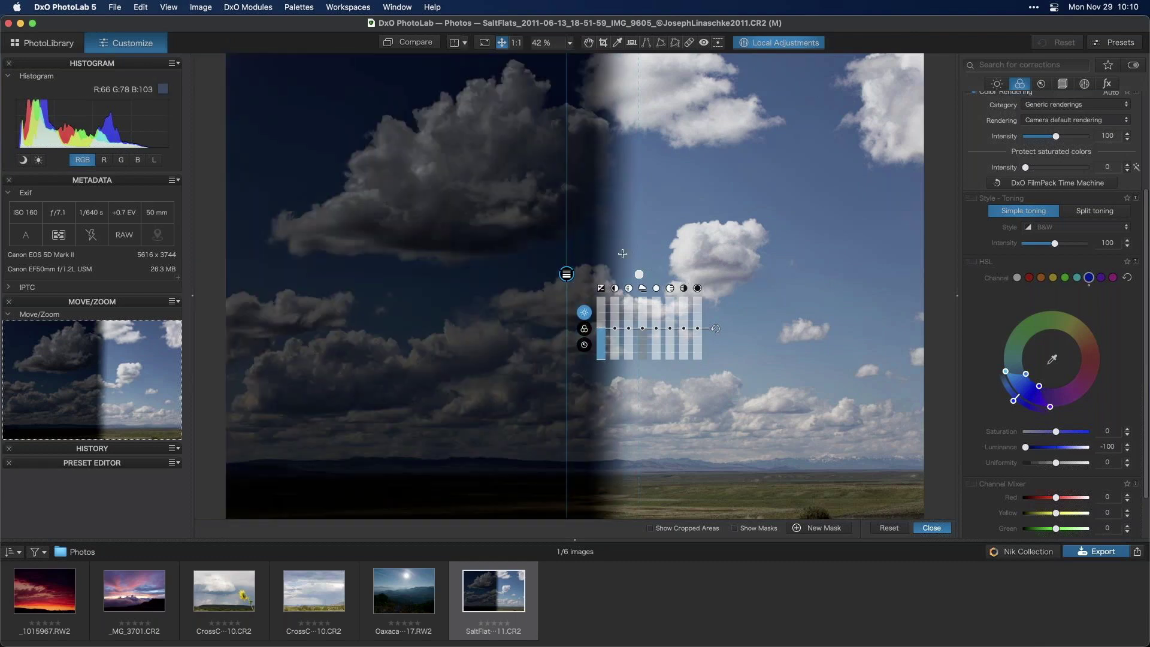
pyautogui.moveTo(696, 250); pyautogui.dragTo(802, 250)
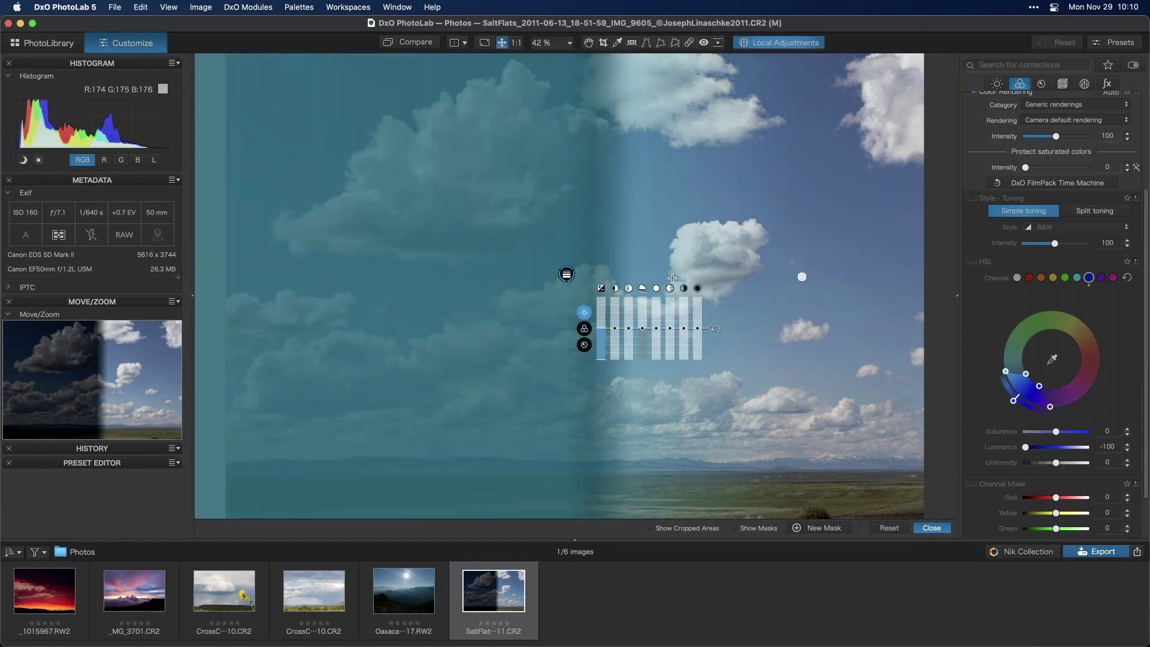
# Move the graduated filter into the left part of the photo and widen its transition toward the right edge.
pyautogui.moveTo(566, 273); pyautogui.dragTo(367, 269)
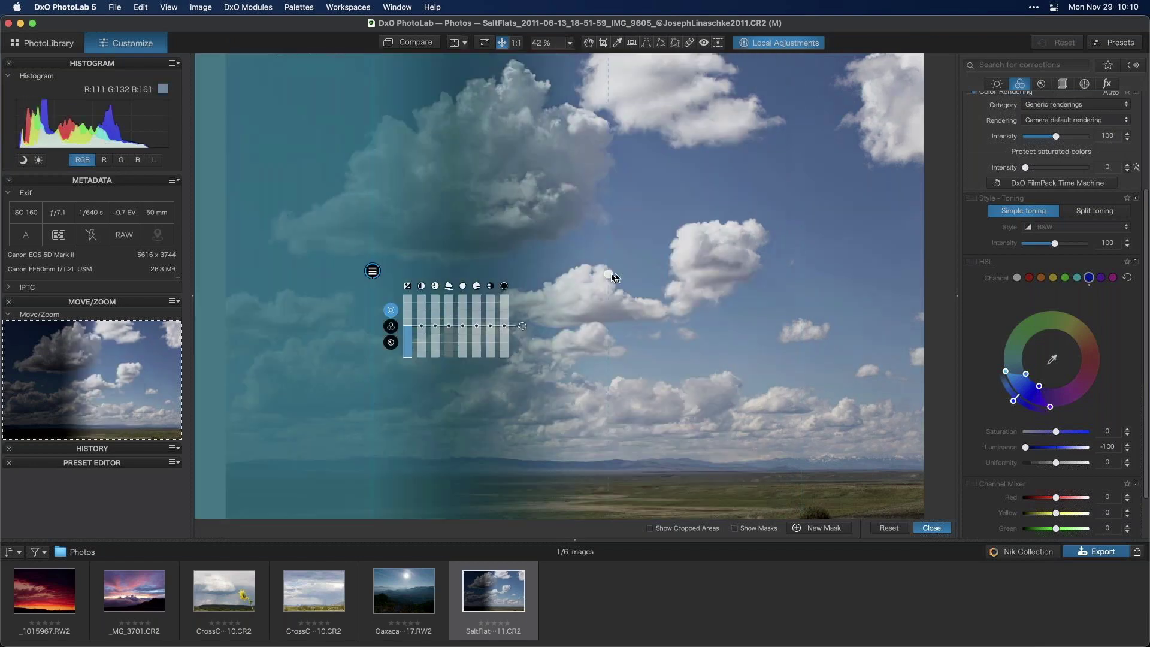
pyautogui.moveTo(803, 283); pyautogui.dragTo(823, 278)
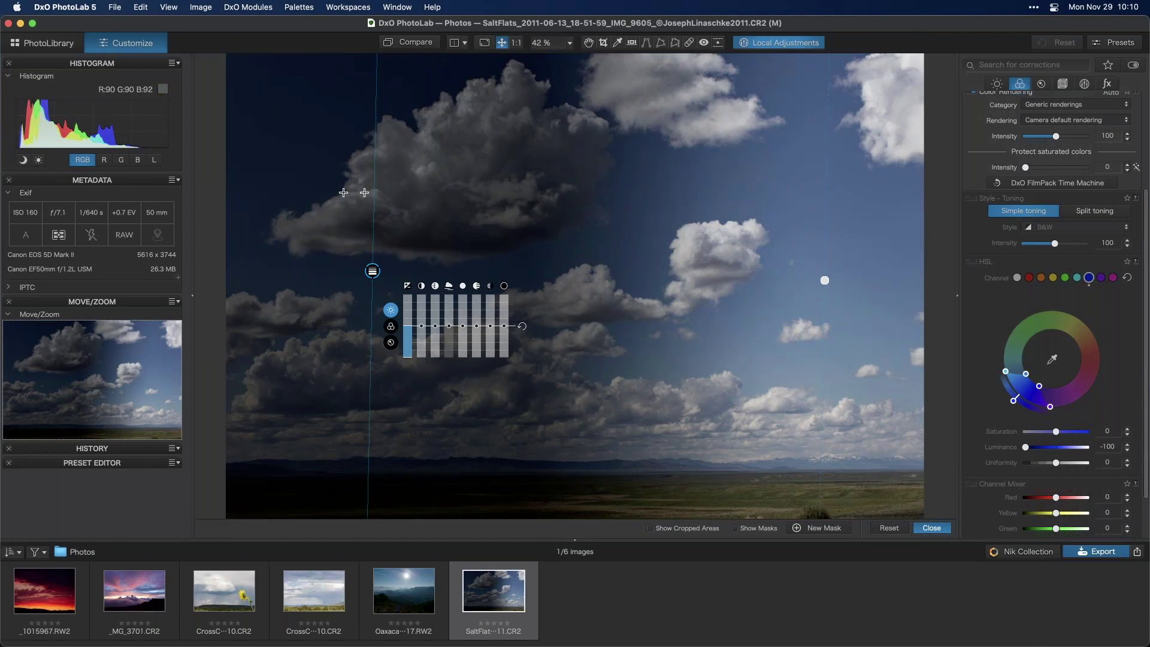
pyautogui.moveTo(367, 195); pyautogui.dragTo(375, 196)
pyautogui.moveTo(380, 275); pyautogui.dragTo(402, 253)
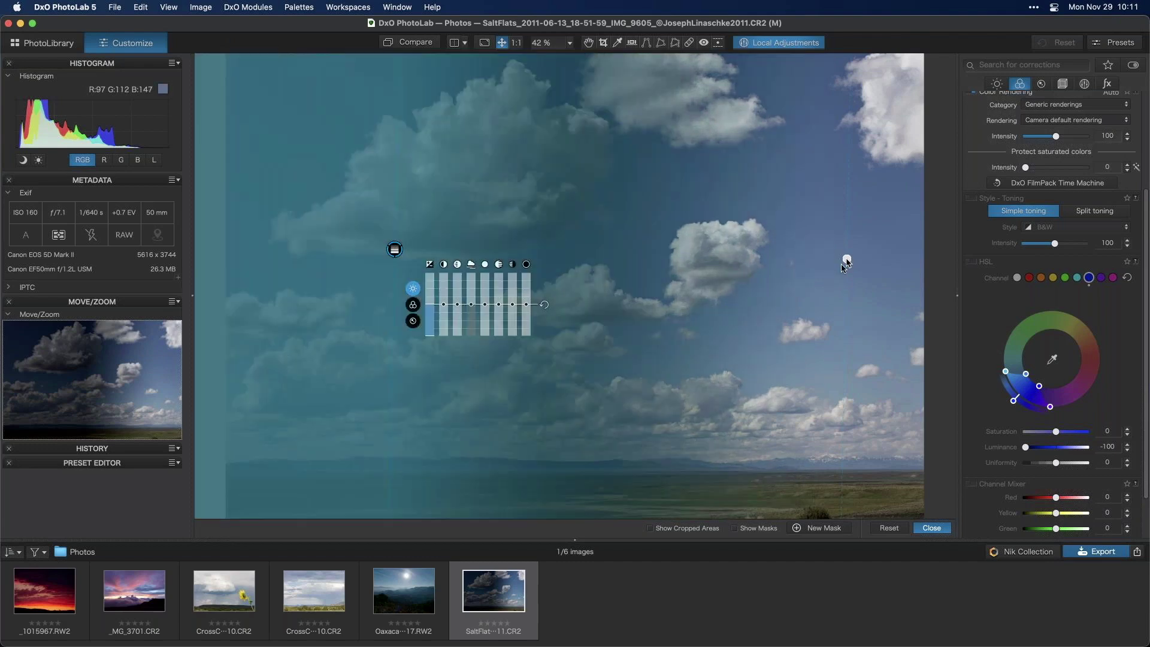
# Rotate the graduated filter to horizontal, spanning from the upper sky to the horizon, and fine-tune its strongly lowered exposure.
pyautogui.moveTo(846, 262); pyautogui.dragTo(535, 412)
pyautogui.moveTo(394, 249); pyautogui.dragTo(589, 94)
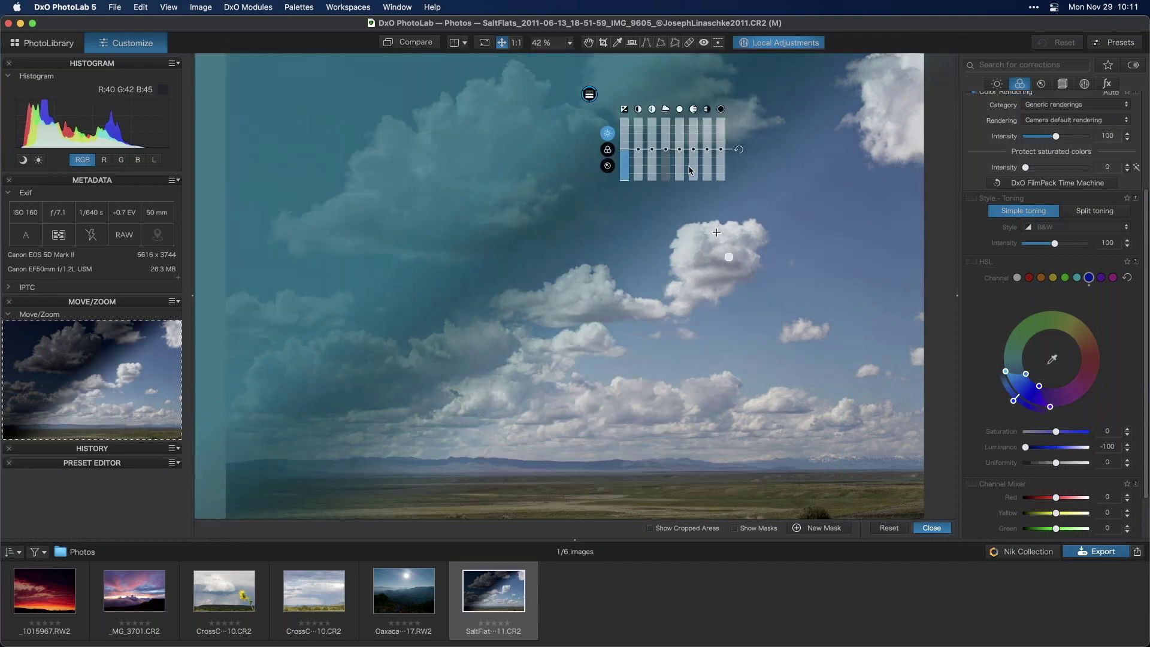
pyautogui.moveTo(572, 354); pyautogui.dragTo(592, 462)
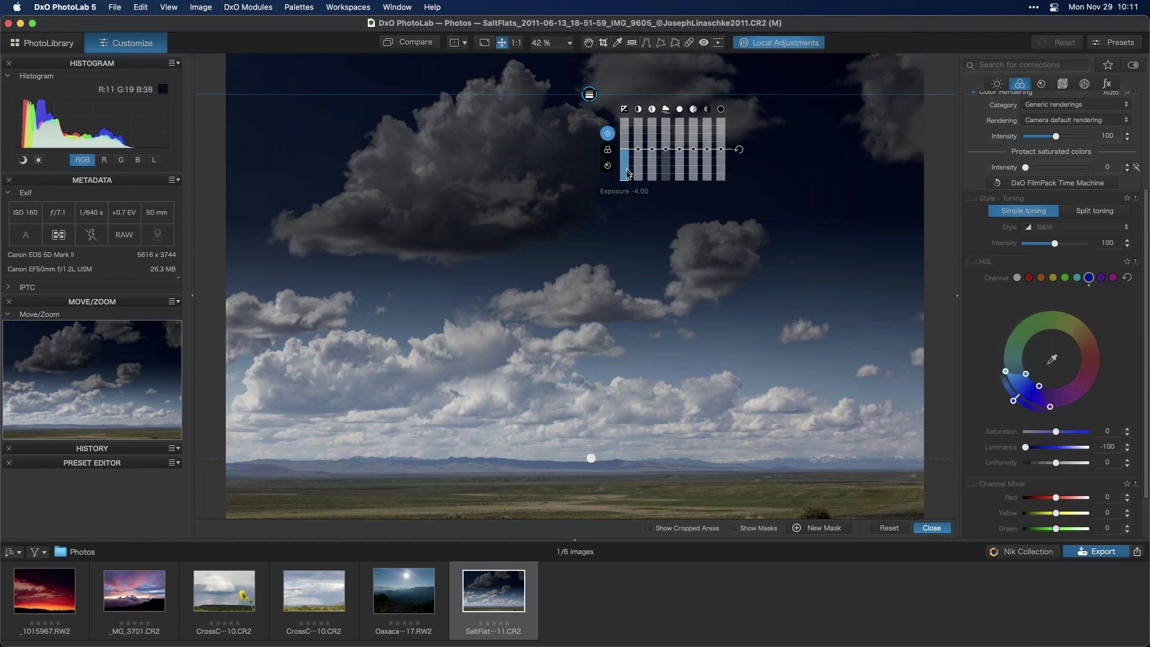
pyautogui.moveTo(625, 175); pyautogui.dragTo(625, 167)
pyautogui.moveTo(624, 174); pyautogui.dragTo(624, 179)
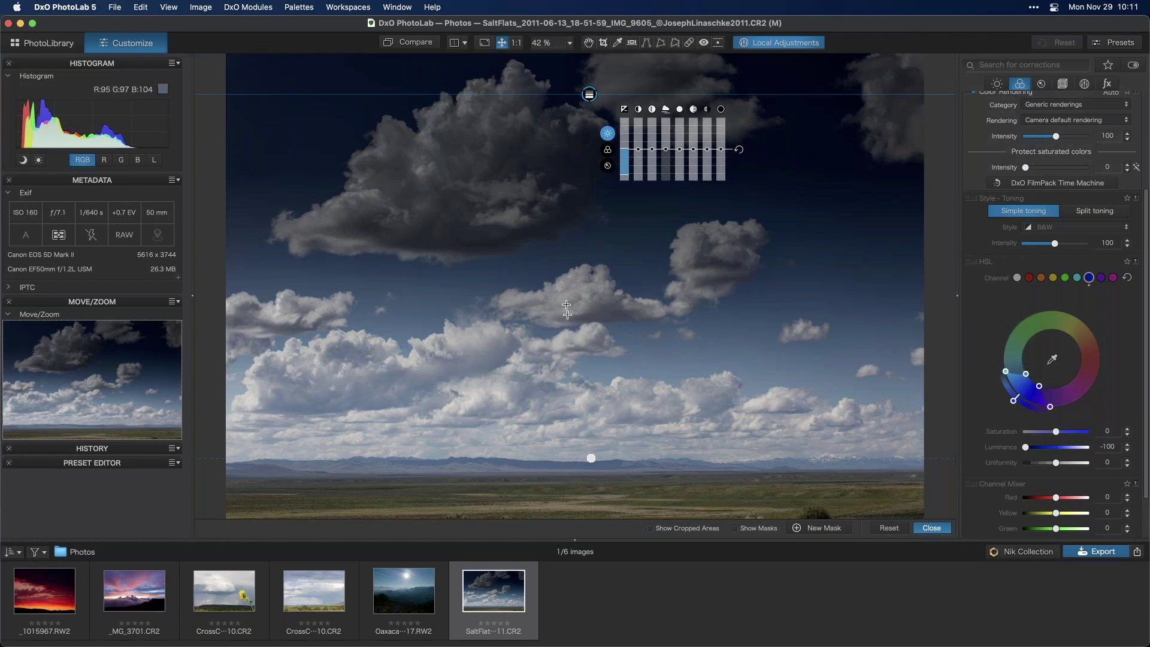
# Reset the local adjustments and place a control point on the blue sky left of the large cloud.
pyautogui.click(887, 528)
pyautogui.rightClick(616, 205)
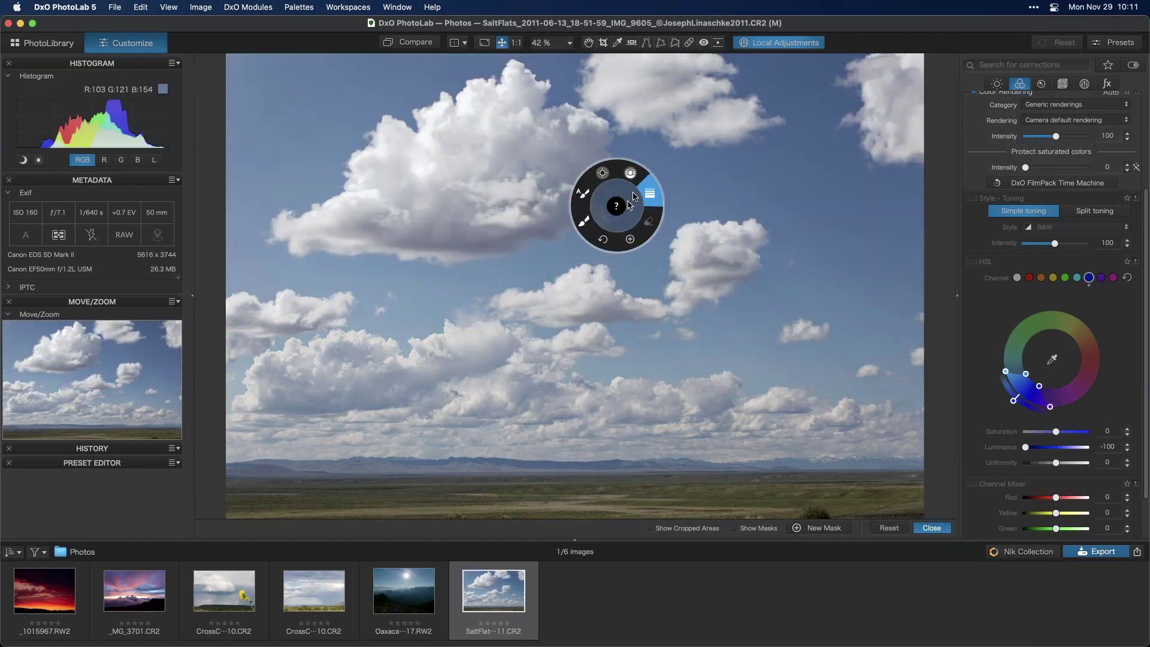
pyautogui.click(601, 173)
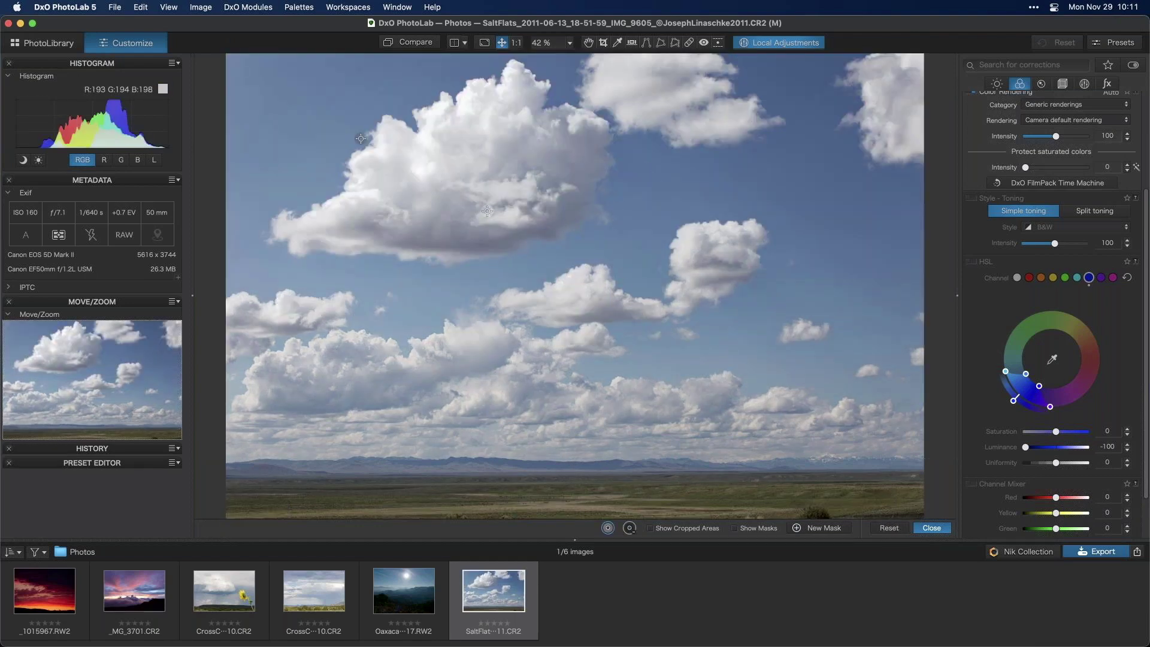
pyautogui.click(308, 103)
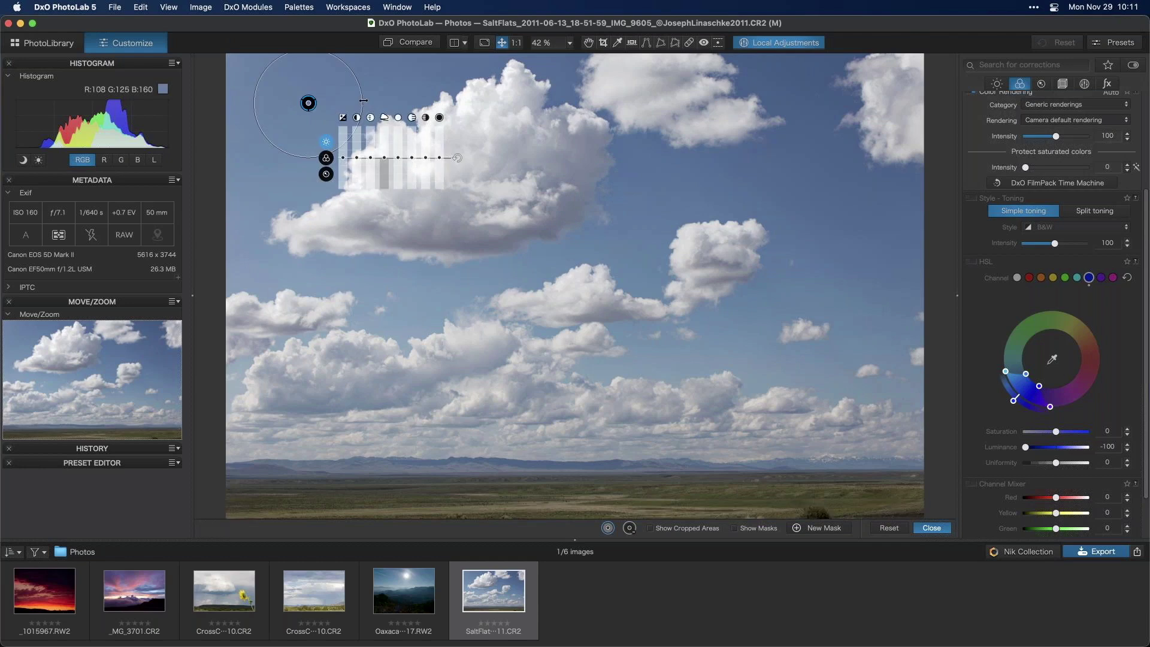
# Enlarge the control point's area over most of the large cloud, checking its mask, and lower its exposure.
pyautogui.moveTo(418, 106); pyautogui.dragTo(460, 115)
pyautogui.click(735, 528)
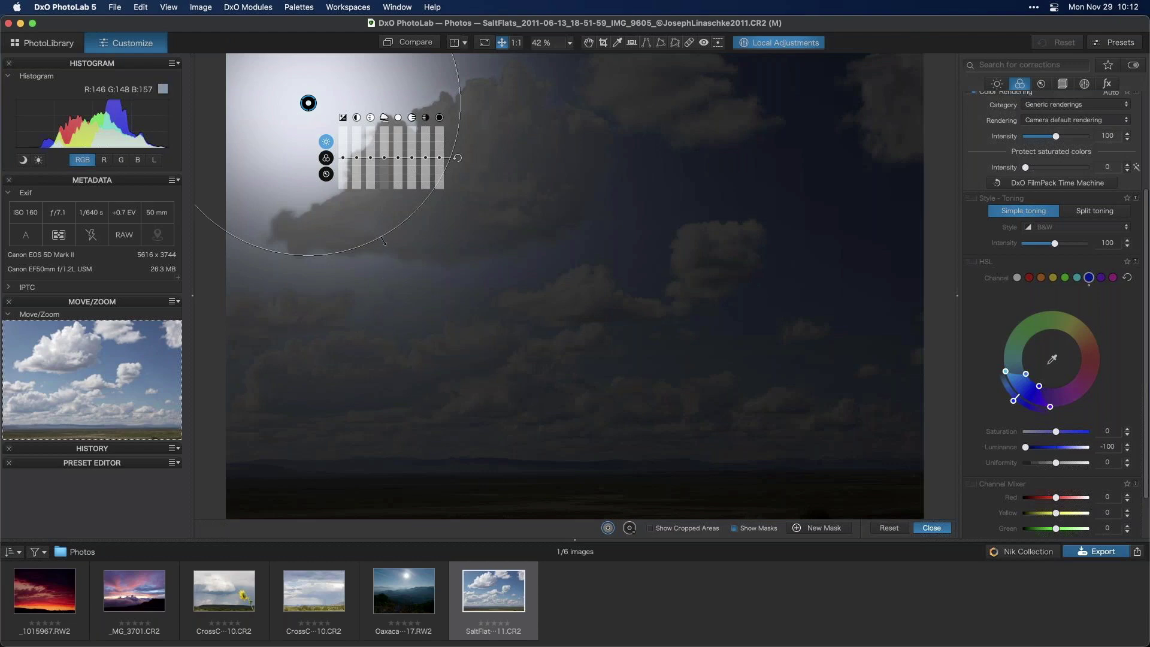
pyautogui.moveTo(384, 237); pyautogui.dragTo(416, 296)
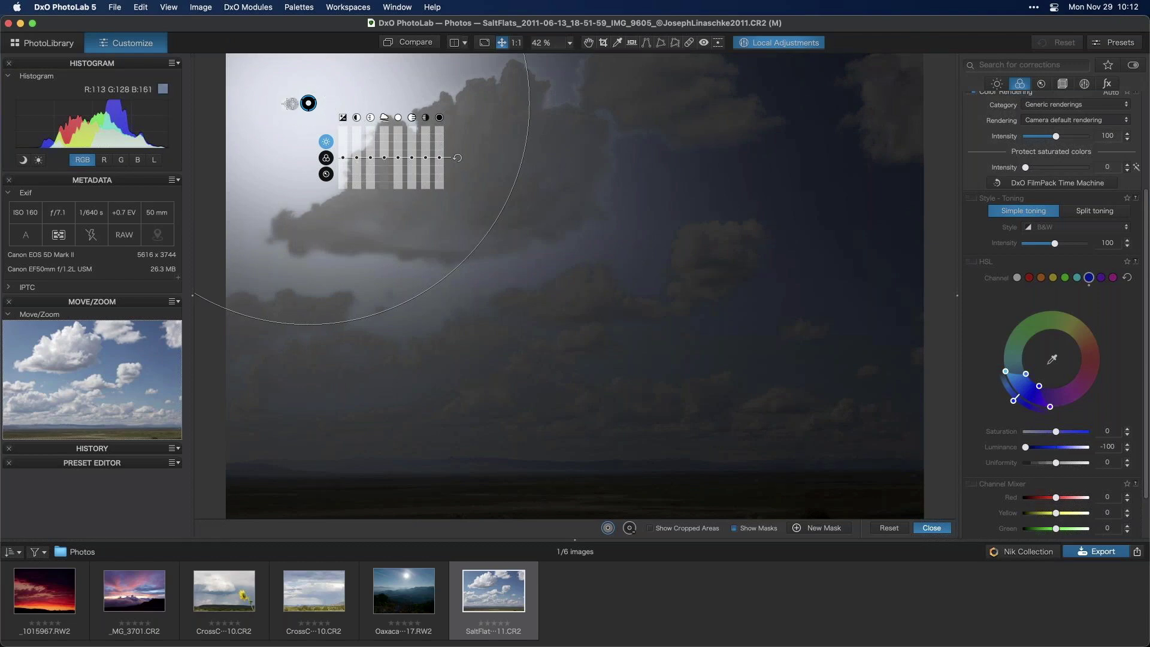
pyautogui.click(734, 529)
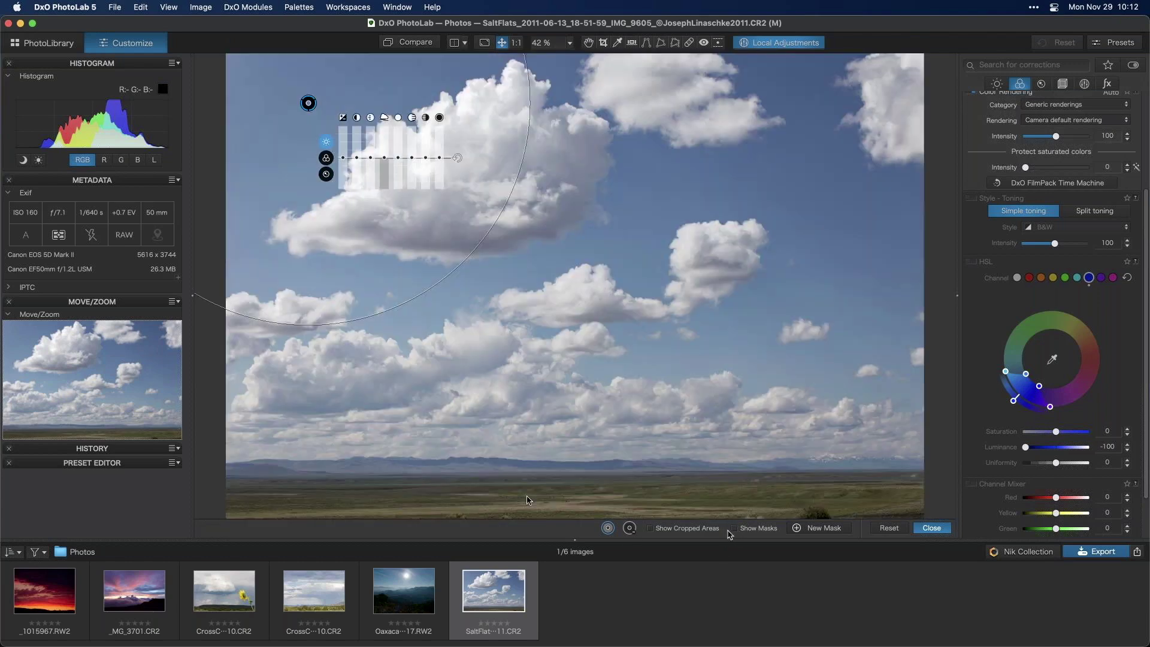
pyautogui.moveTo(343, 160); pyautogui.dragTo(343, 174)
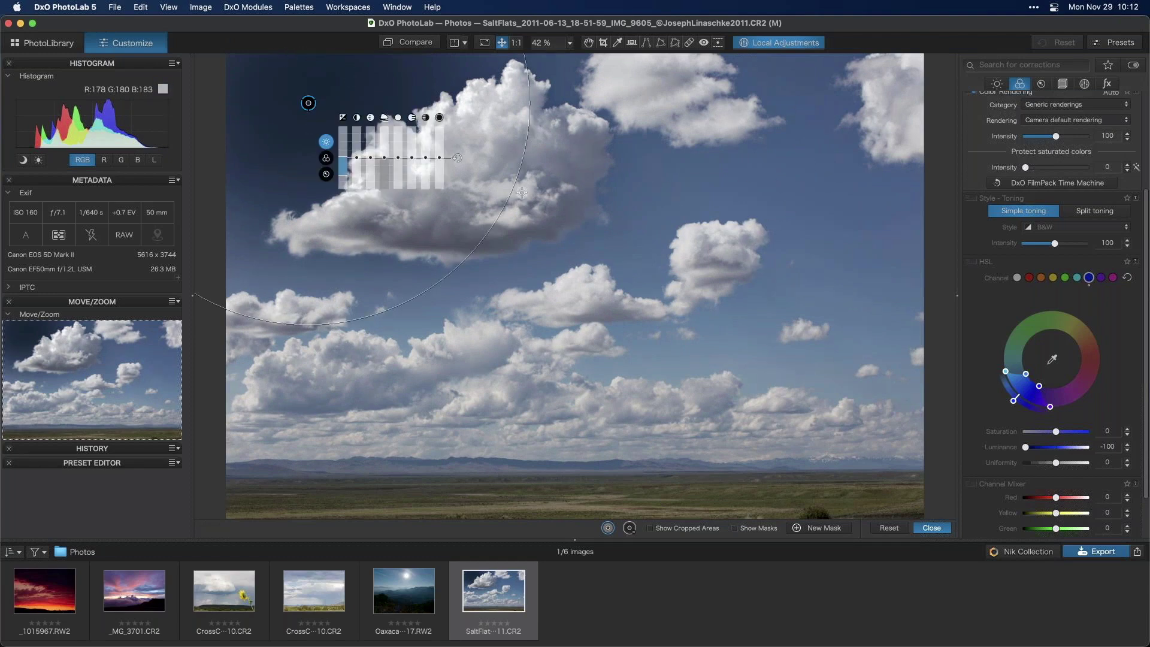
# Add control points to the upper right and middle sky, and adjust the middle point's size and the points' positions.
pyautogui.click(804, 87)
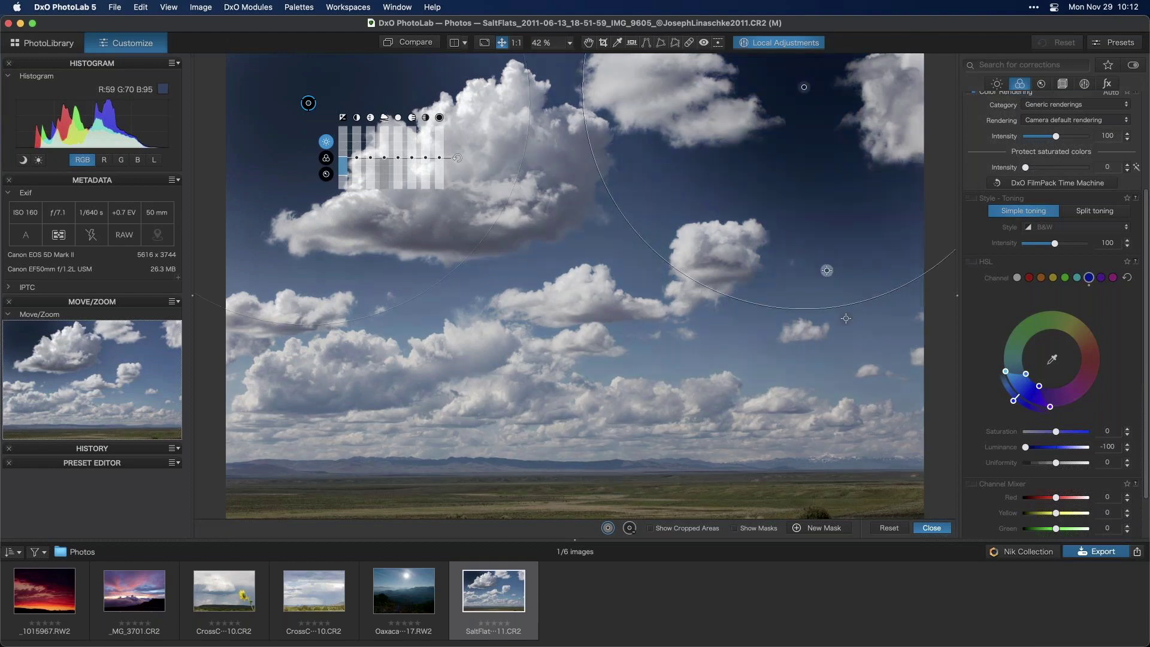
pyautogui.click(612, 231)
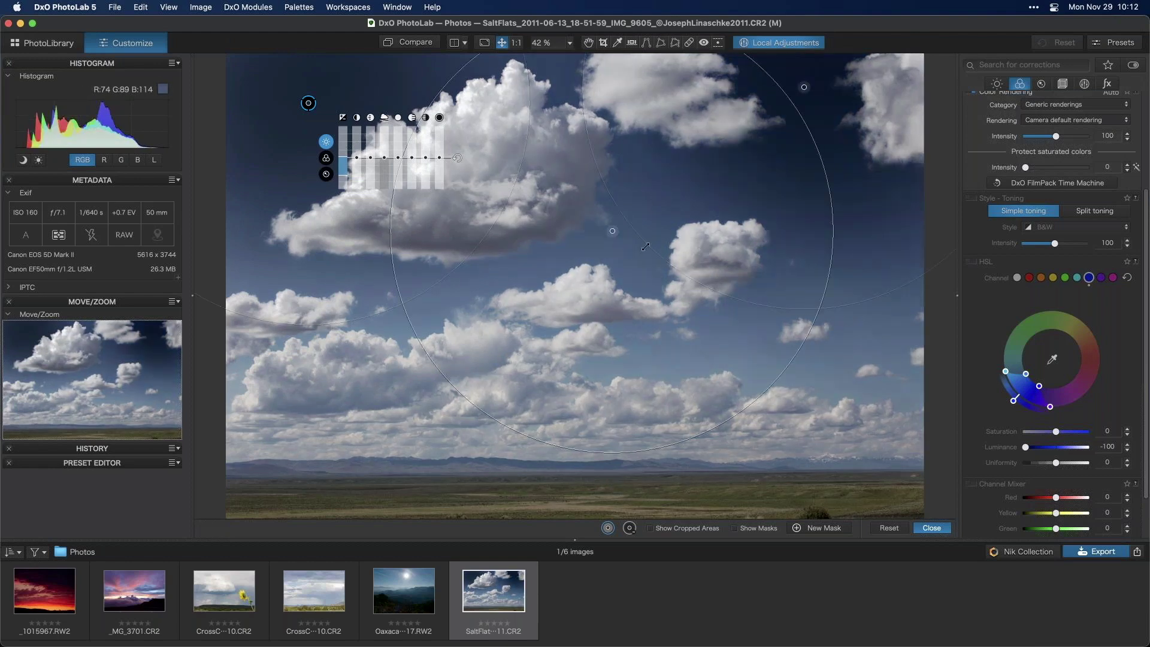
pyautogui.moveTo(664, 446); pyautogui.dragTo(644, 362)
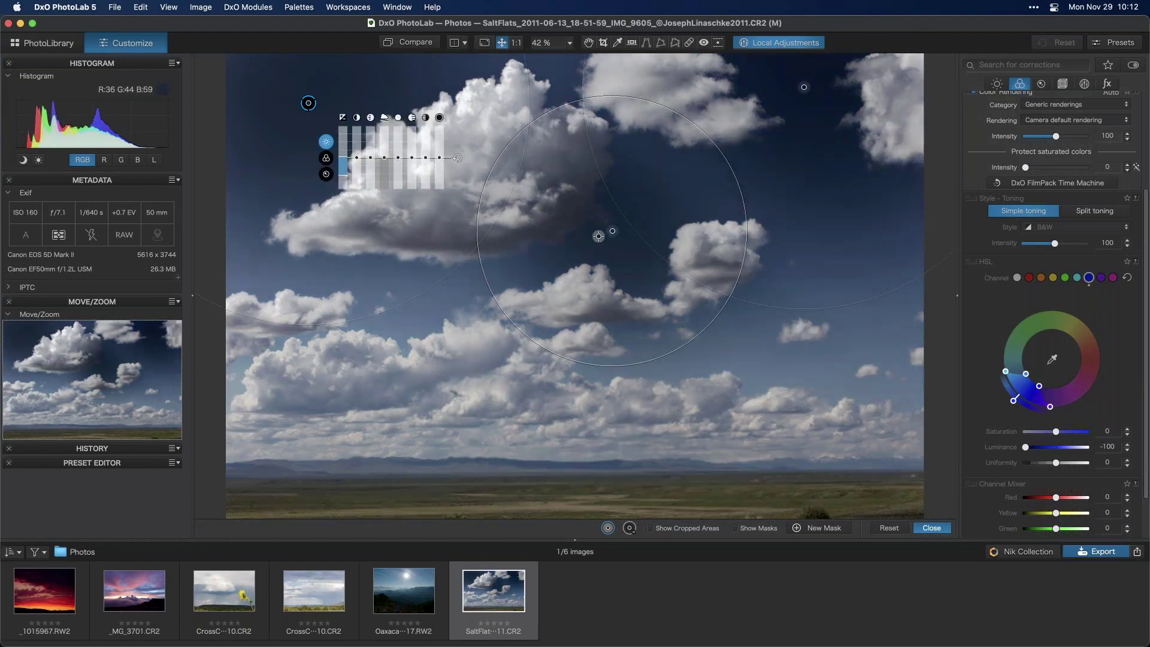
pyautogui.moveTo(612, 227); pyautogui.dragTo(629, 241)
pyautogui.moveTo(732, 144); pyautogui.dragTo(746, 130)
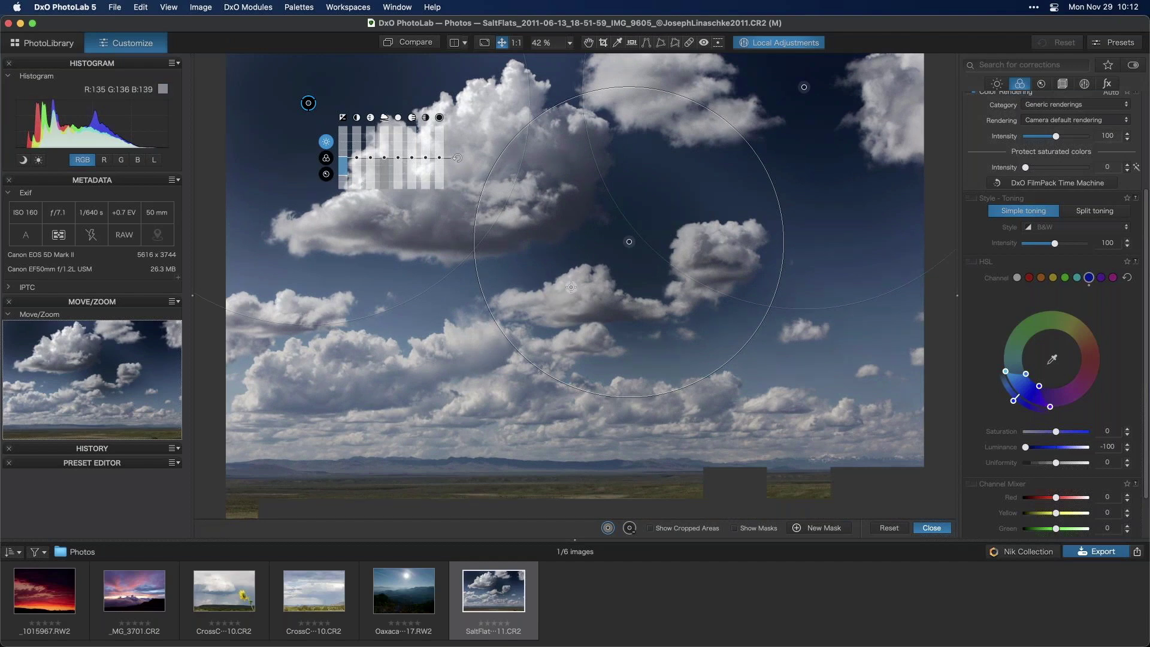
pyautogui.moveTo(309, 103); pyautogui.dragTo(294, 105)
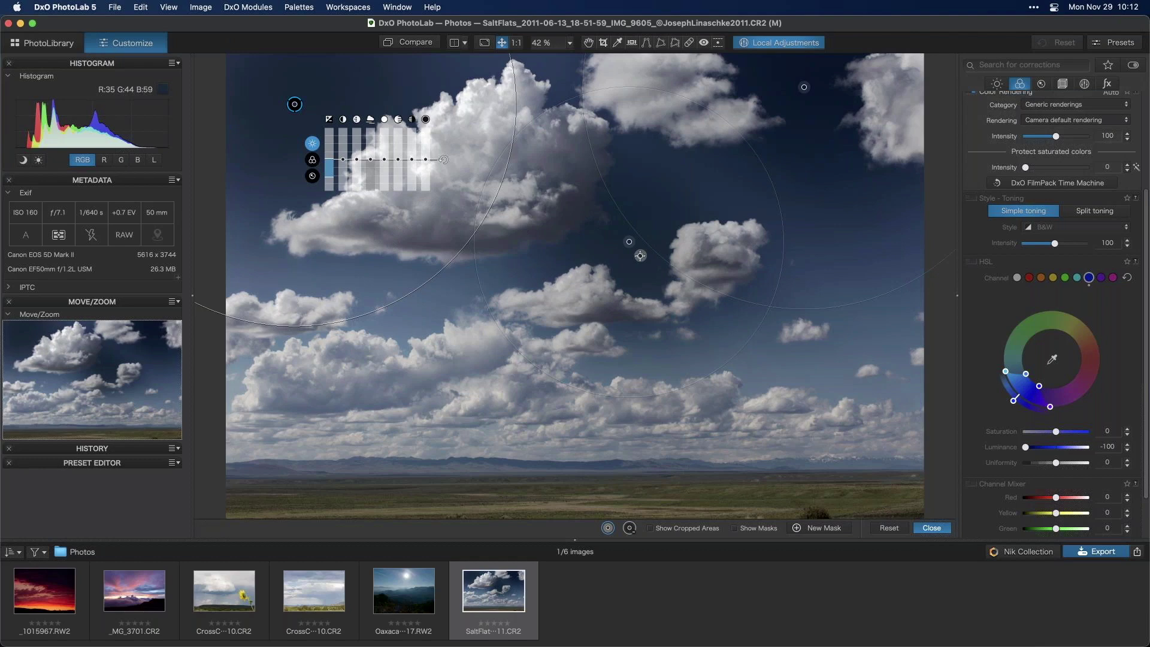
# Reset the local adjustments and draw a control line from the sky beside the large cloud down to the low clouds.
pyautogui.click(932, 528)
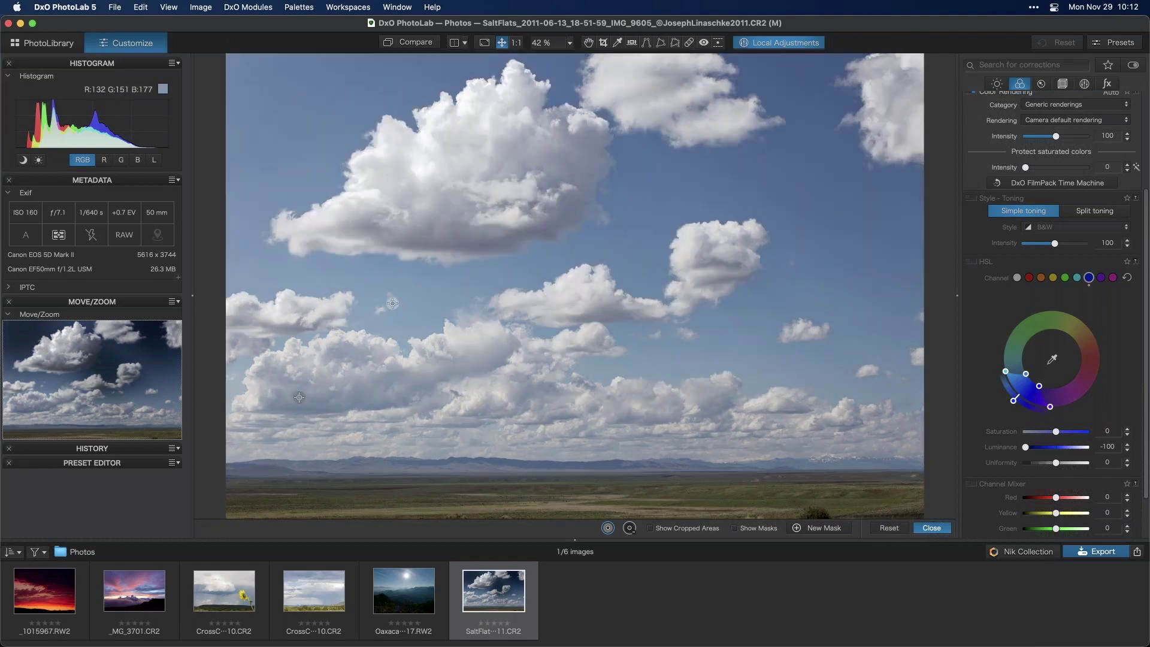
pyautogui.rightClick(605, 170)
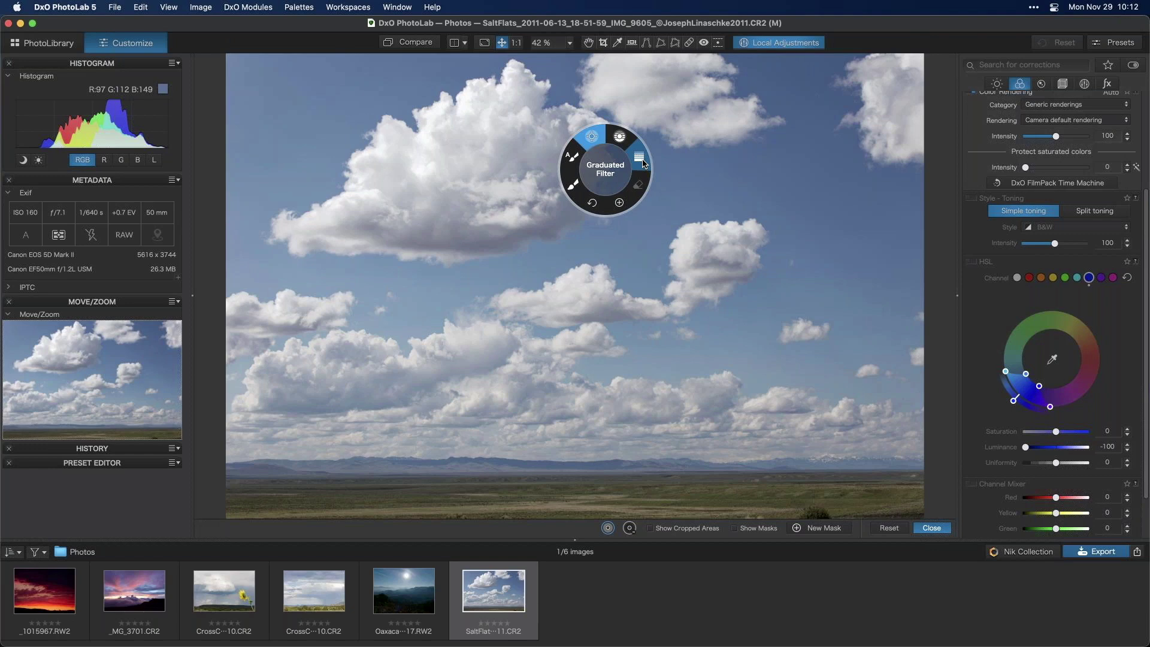
pyautogui.click(589, 136)
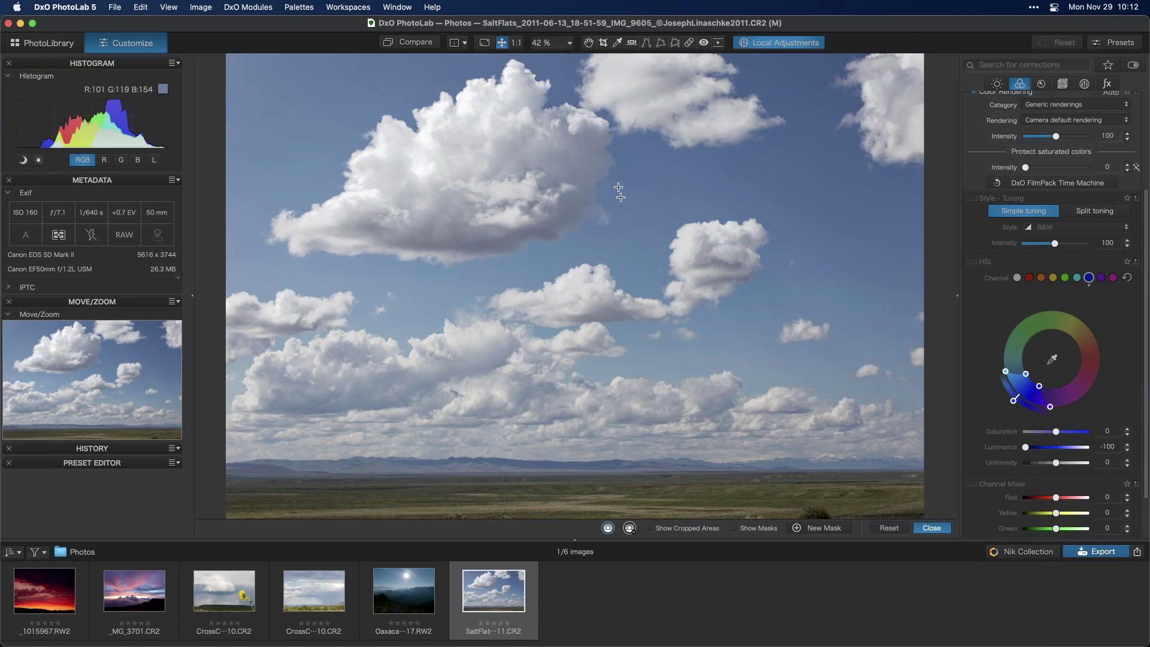
pyautogui.moveTo(623, 190); pyautogui.dragTo(623, 325)
pyautogui.moveTo(623, 389); pyautogui.dragTo(624, 417)
# Try to place a control point on the blue sky left of the large cloud.
pyautogui.rightClick(553, 163)
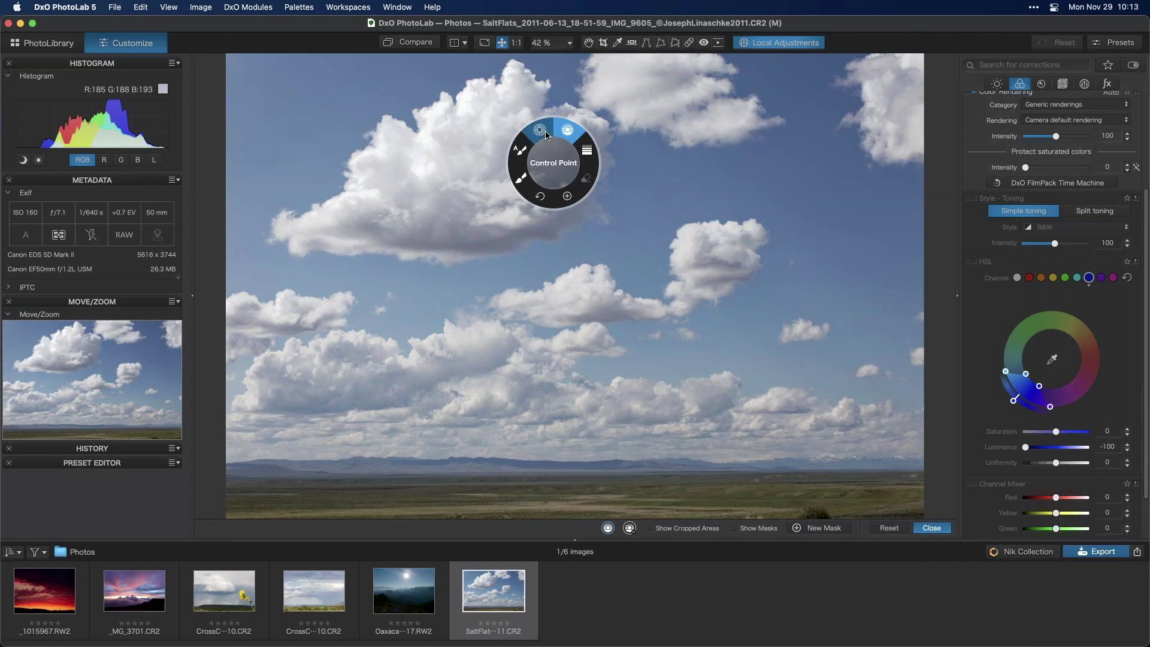
pyautogui.click(546, 134)
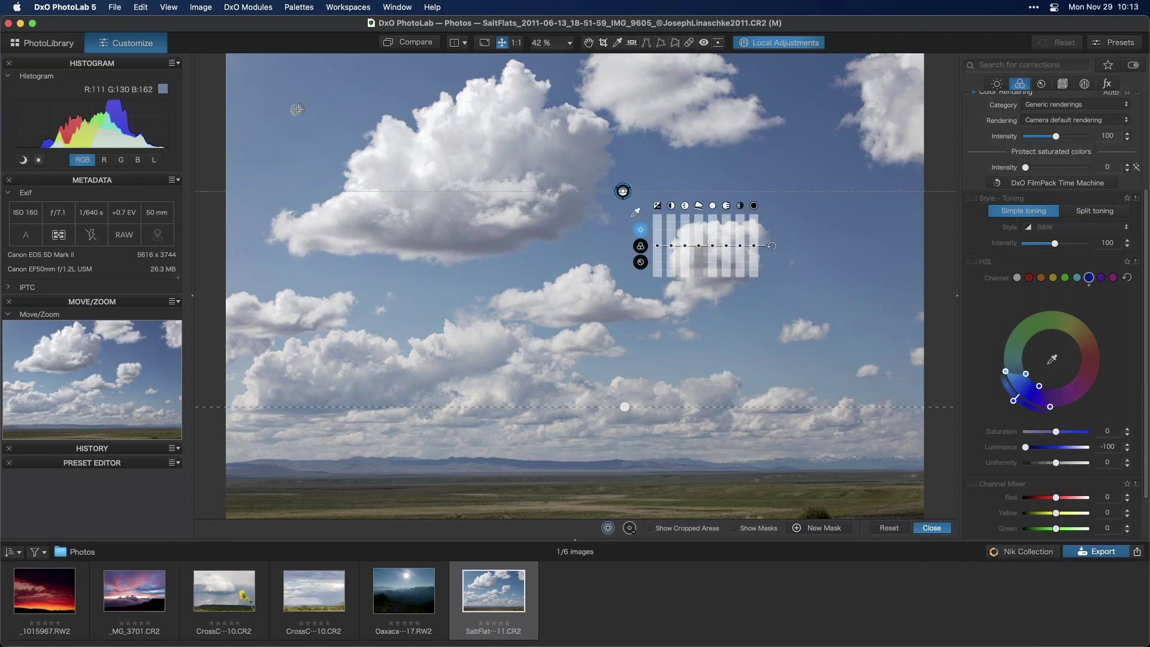
pyautogui.click(292, 109)
# Shift the control line left onto the edge of the large cloud and raise its microcontrast strongly.
pyautogui.moveTo(622, 189)
pyautogui.moveTo(623, 192); pyautogui.dragTo(569, 191)
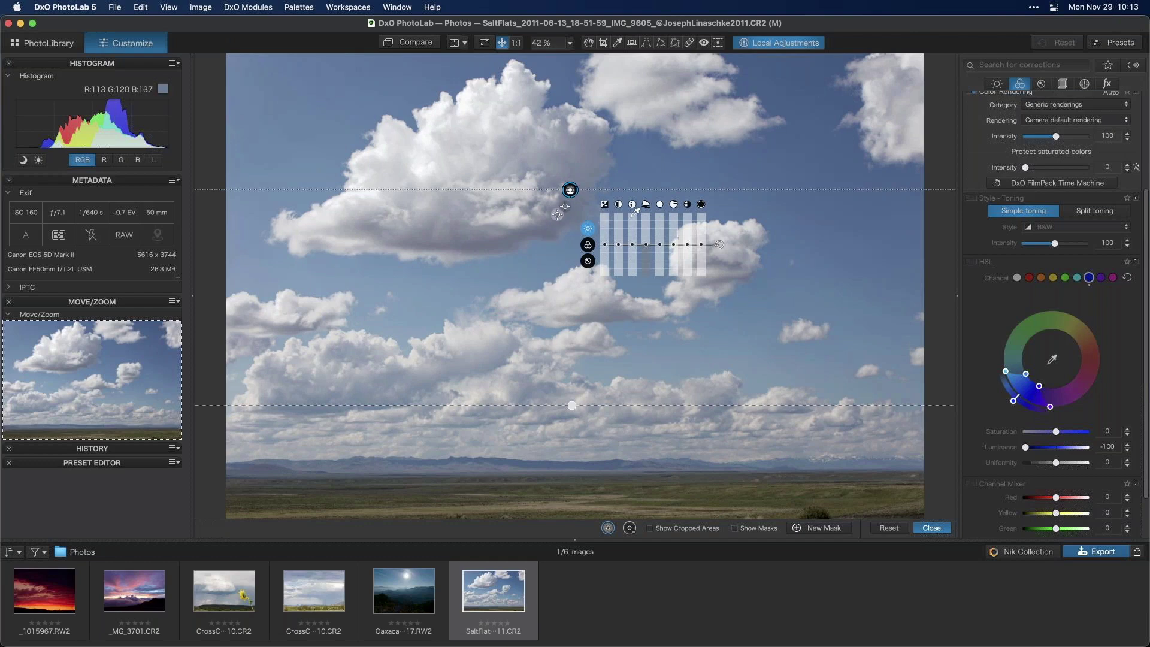
pyautogui.moveTo(635, 215); pyautogui.dragTo(645, 172)
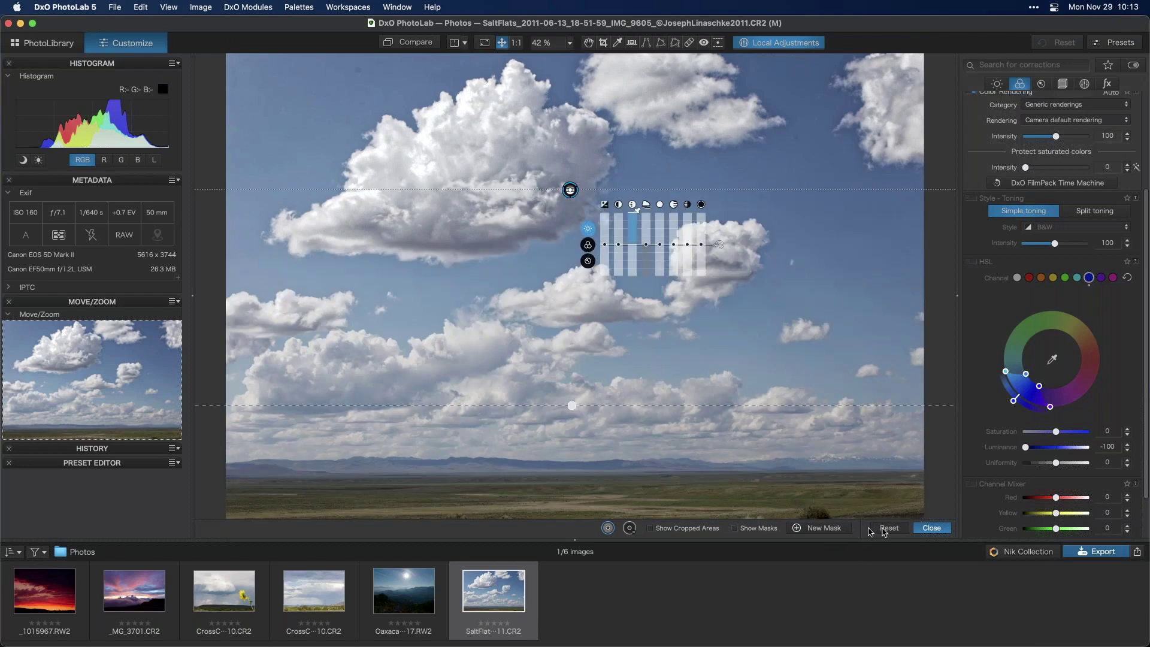
# Reset the local adjustments and draw a new control line from the large cloud down to just above the horizon.
pyautogui.click(889, 528)
pyautogui.rightClick(570, 195)
pyautogui.click(570, 199)
pyautogui.moveTo(569, 199); pyautogui.dragTo(571, 420)
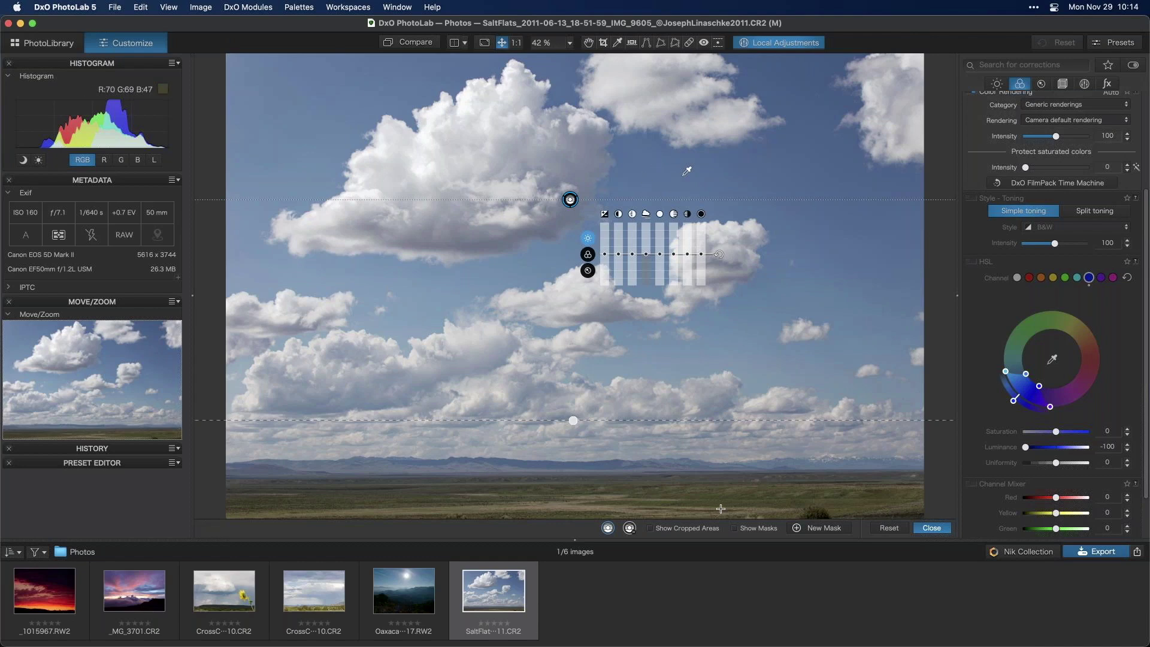
# Show the control line's mask and examine its Chroma and Luma mask selectivity settings.
pyautogui.click(735, 529)
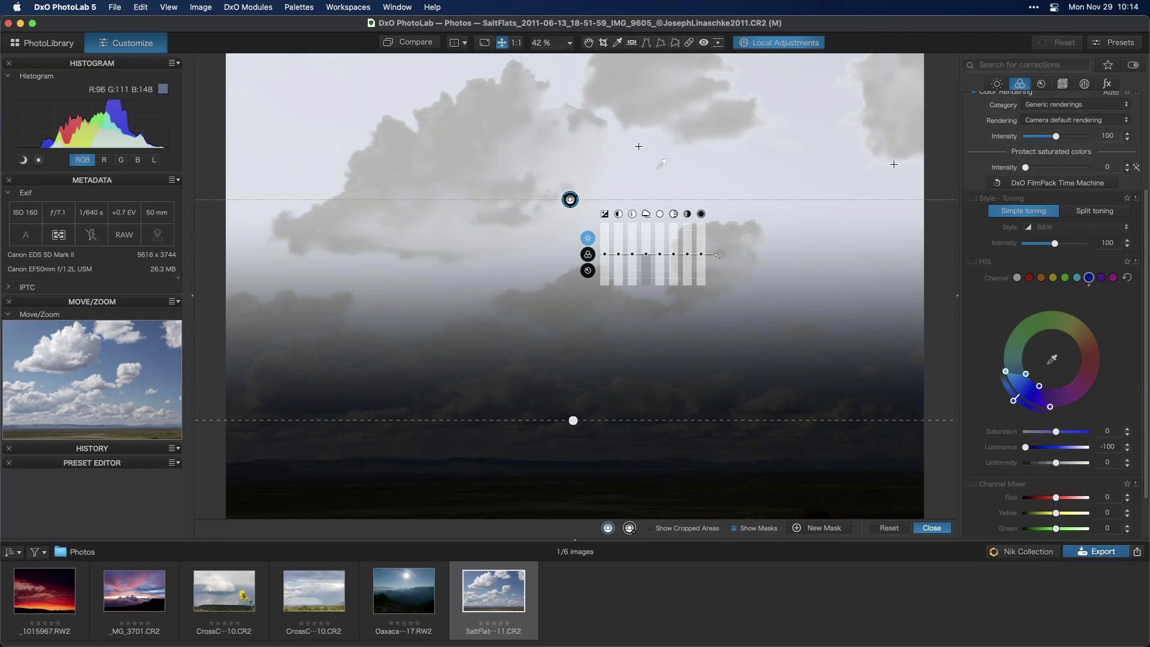
pyautogui.click(1085, 85)
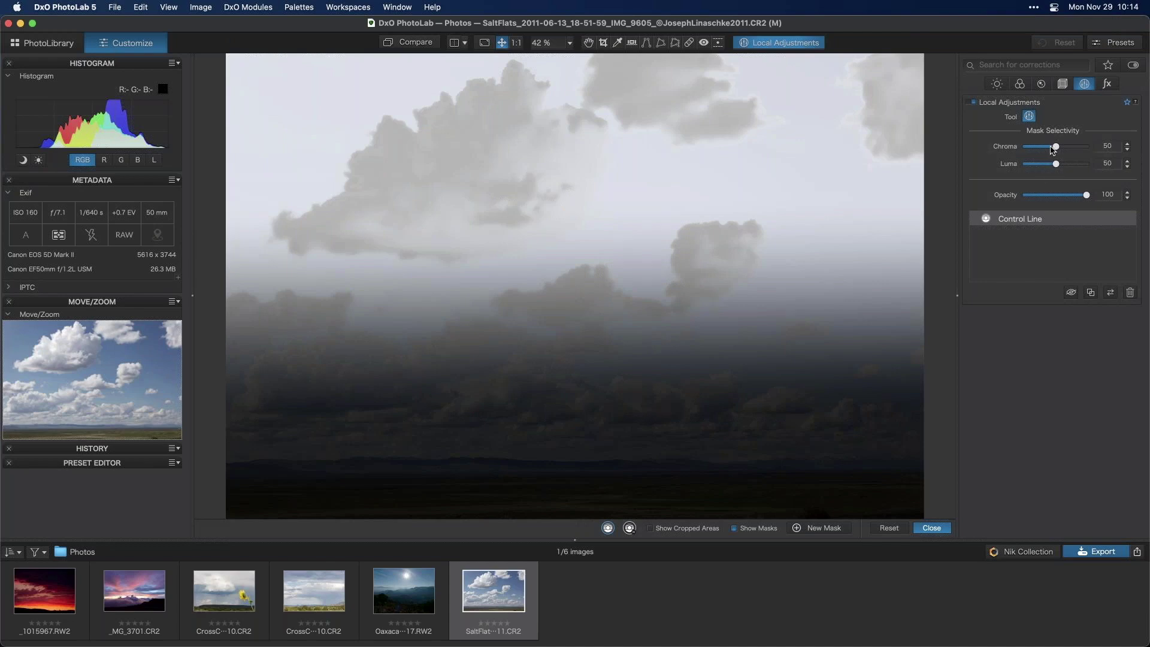
pyautogui.click(997, 84)
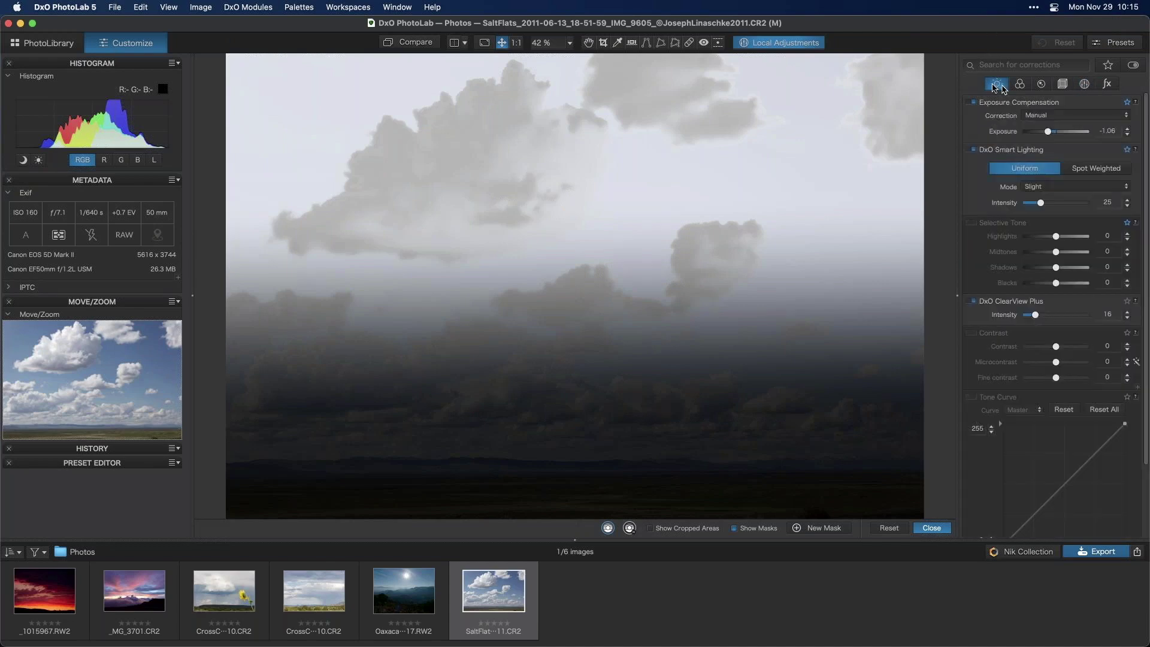
# Shift the HSL blue channel's hue range to green and bring it back to a narrow band of deep blue.
pyautogui.click(1020, 84)
pyautogui.scroll(-3, 1025, 403)
pyautogui.scroll(-1, 1024, 402)
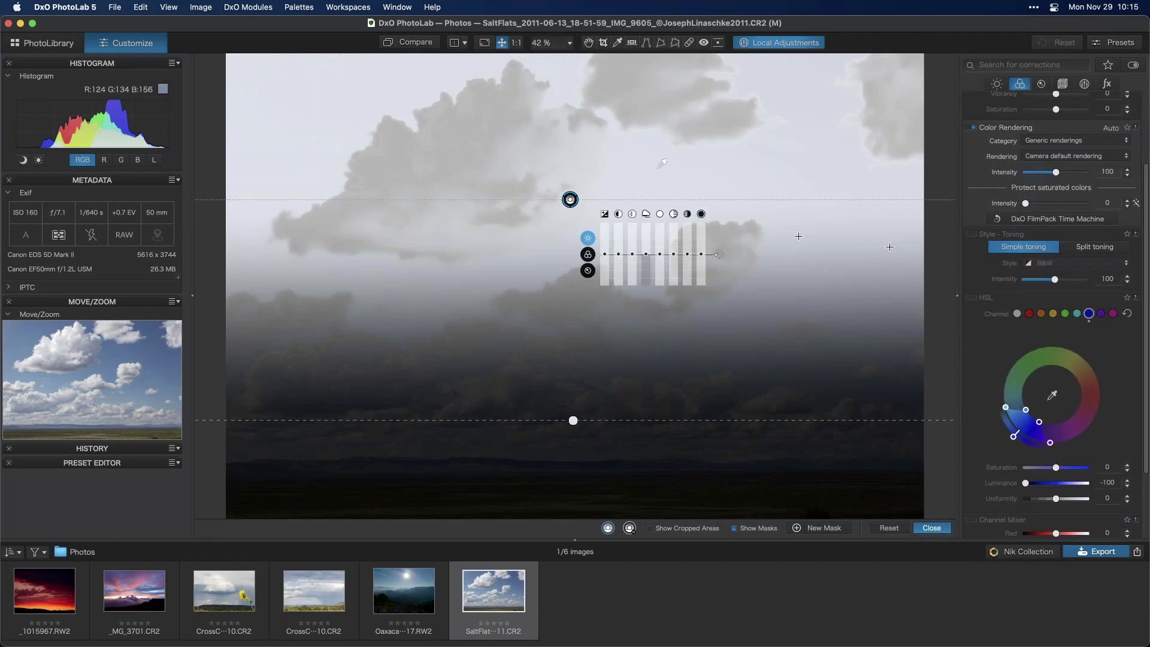
pyautogui.scroll(-1, 1015, 381)
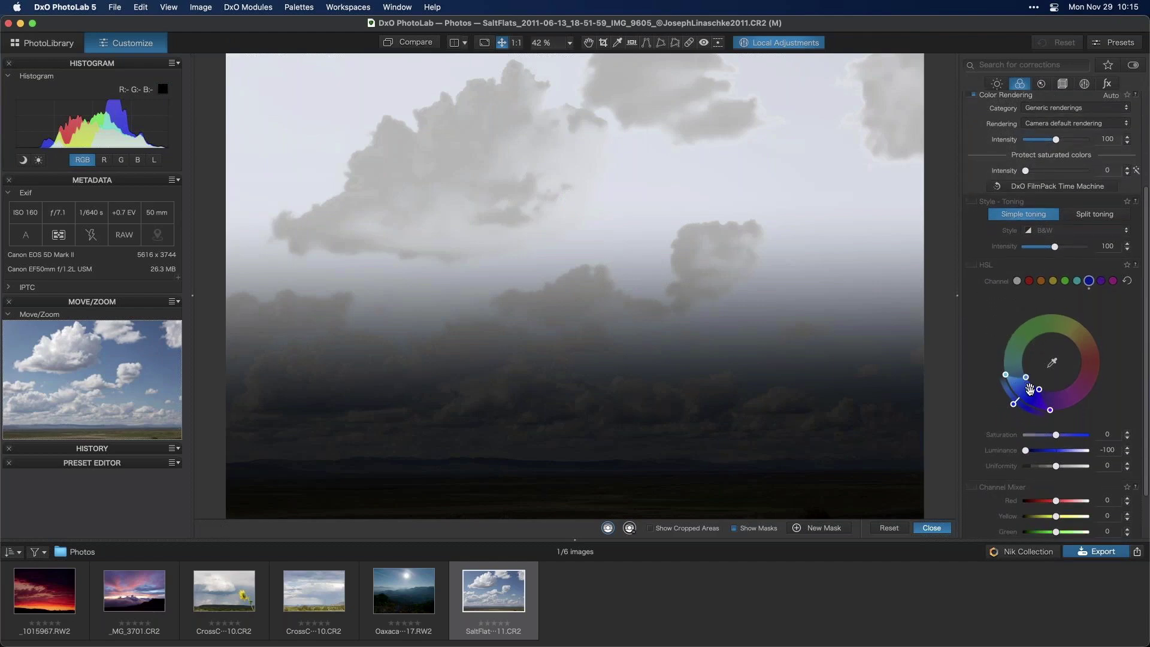
pyautogui.moveTo(1028, 388); pyautogui.dragTo(1013, 358)
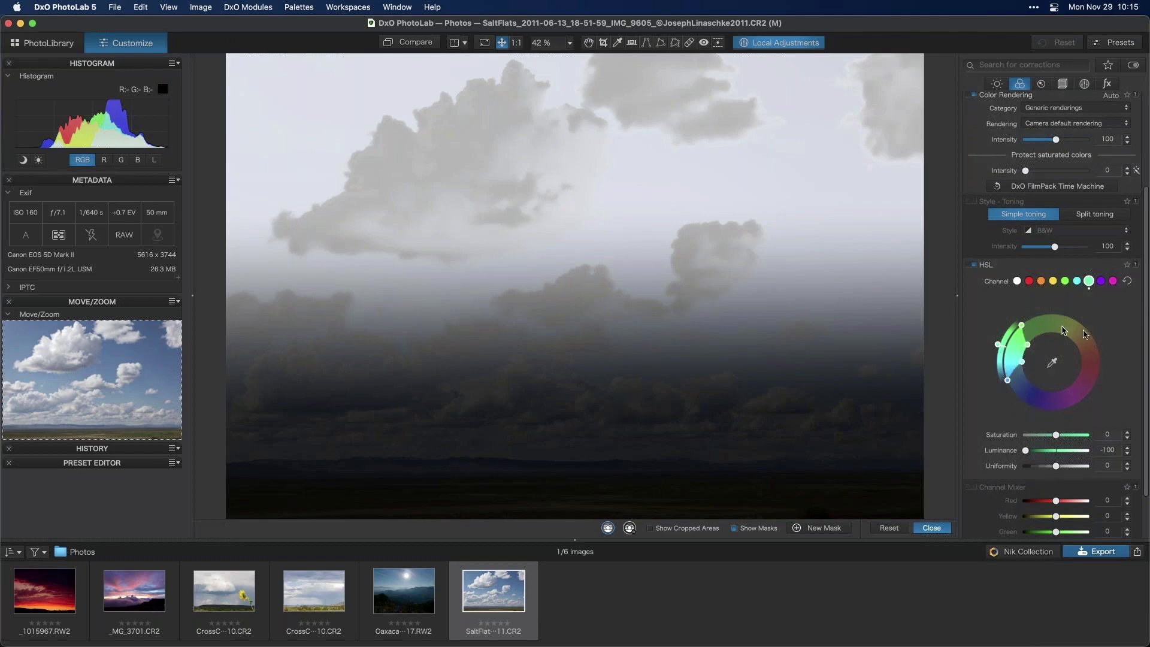
pyautogui.moveTo(1013, 351); pyautogui.dragTo(1031, 397)
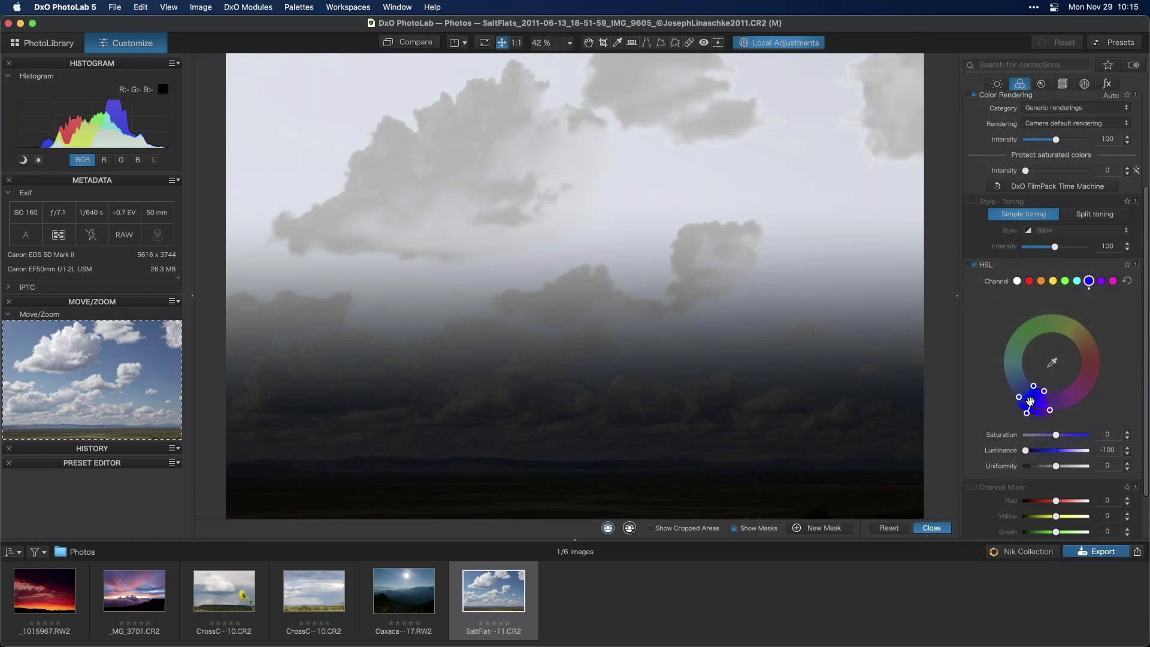
# Stretch the HSL blue channel's range out to green and magenta, and narrow it back to light blue through violet.
pyautogui.moveTo(1031, 387); pyautogui.dragTo(1018, 331)
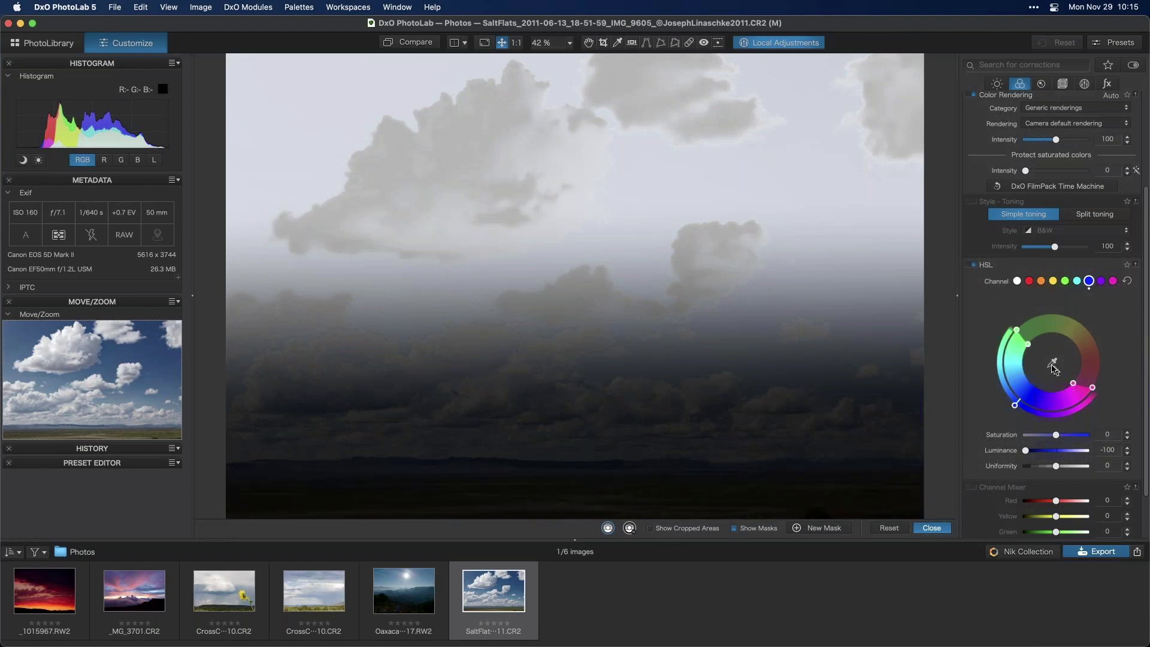
pyautogui.moveTo(1073, 384); pyautogui.dragTo(1030, 407)
pyautogui.moveTo(1015, 354); pyautogui.dragTo(1016, 390)
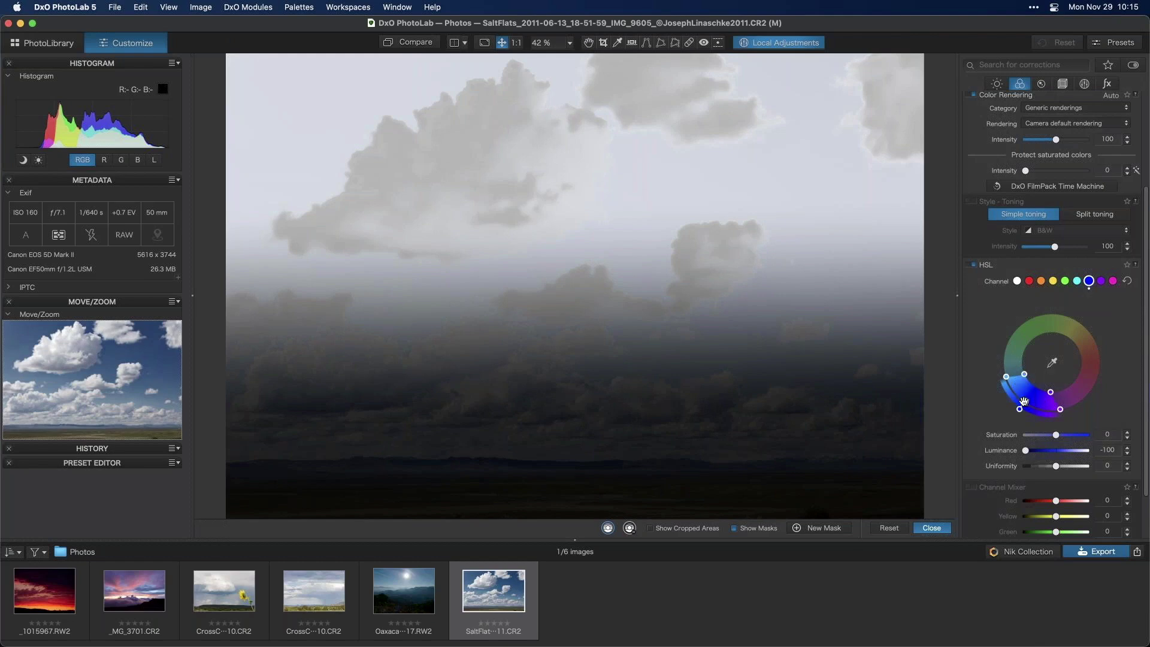
# Turn off the HSL correction and return to the control line's mask selectivity settings.
pyautogui.click(1084, 84)
pyautogui.click(997, 84)
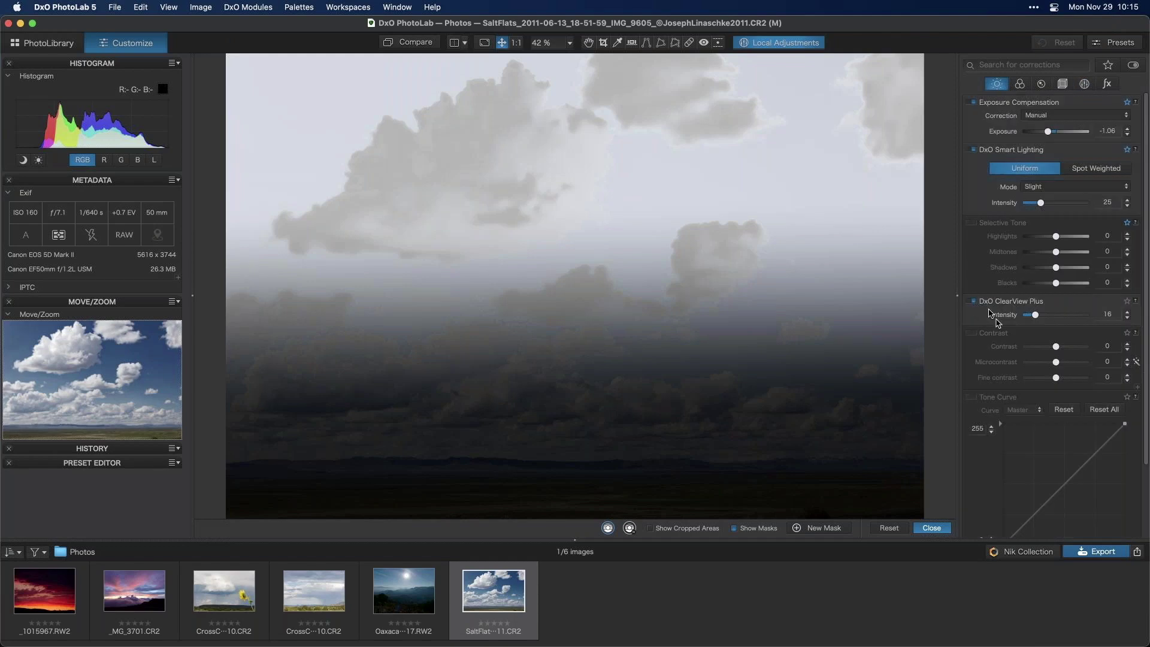
pyautogui.click(1020, 83)
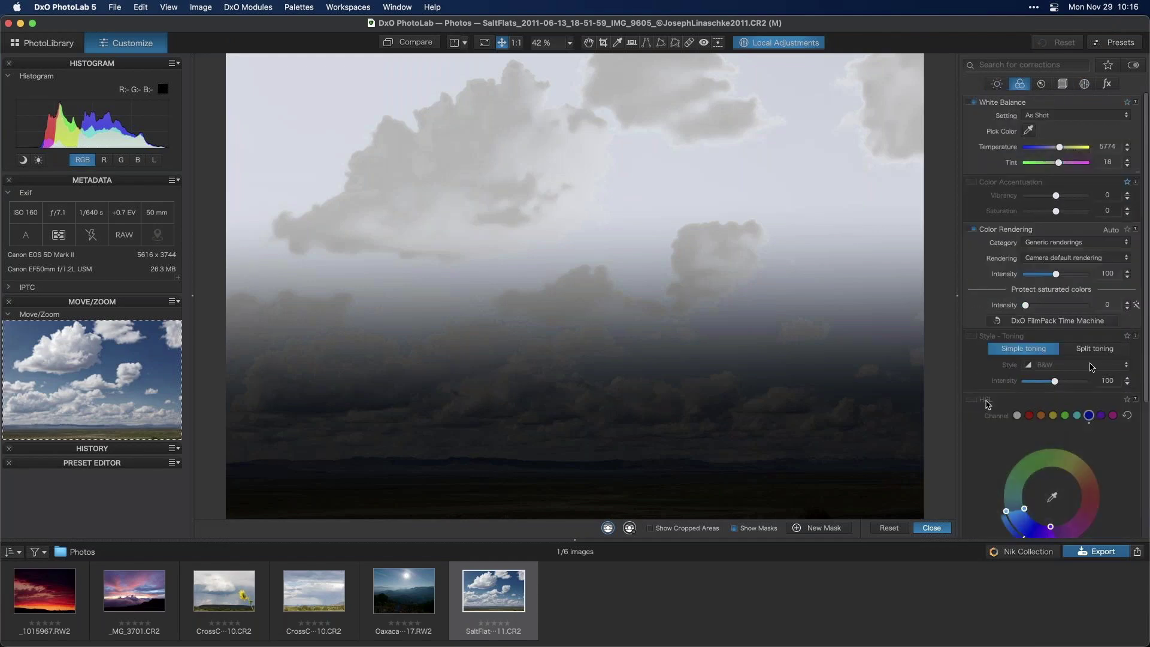
pyautogui.click(1084, 83)
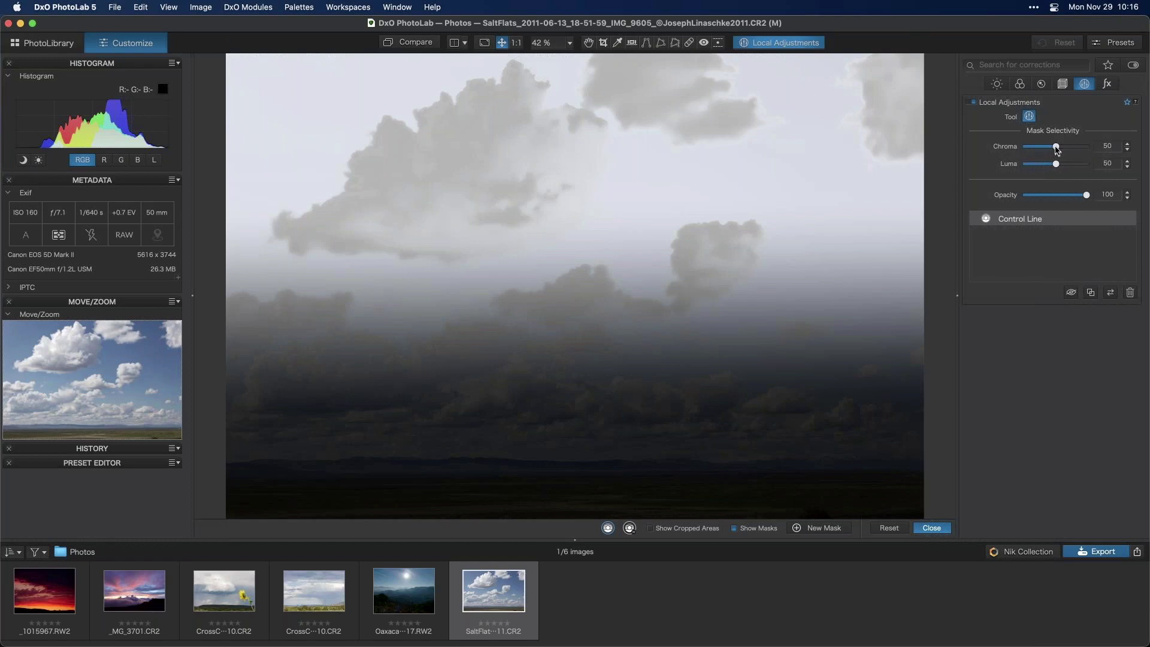
# Try a Chroma selectivity of 92 on the control line's mask and ease it back to 72.
pyautogui.moveTo(1058, 148); pyautogui.dragTo(1084, 153)
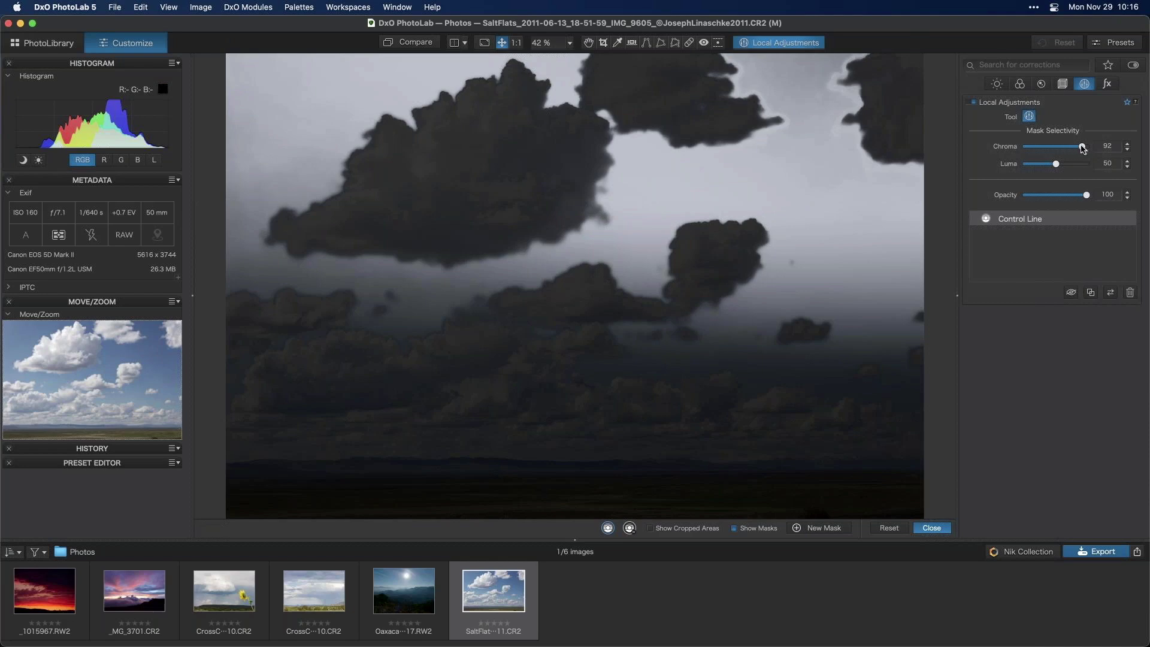
pyautogui.moveTo(1076, 150)
pyautogui.mouseDown()
pyautogui.moveTo(1035, 153)
pyautogui.moveTo(1082, 153)
pyautogui.moveTo(1072, 147)
pyautogui.mouseUp()
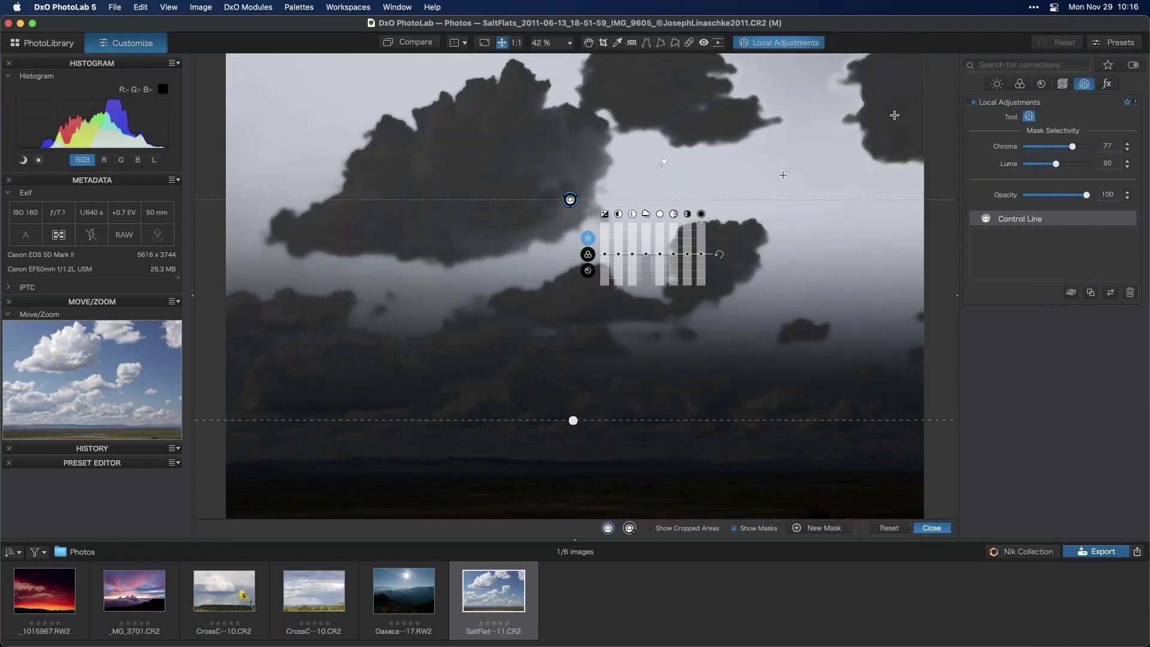
pyautogui.moveTo(1071, 147); pyautogui.dragTo(1074, 149)
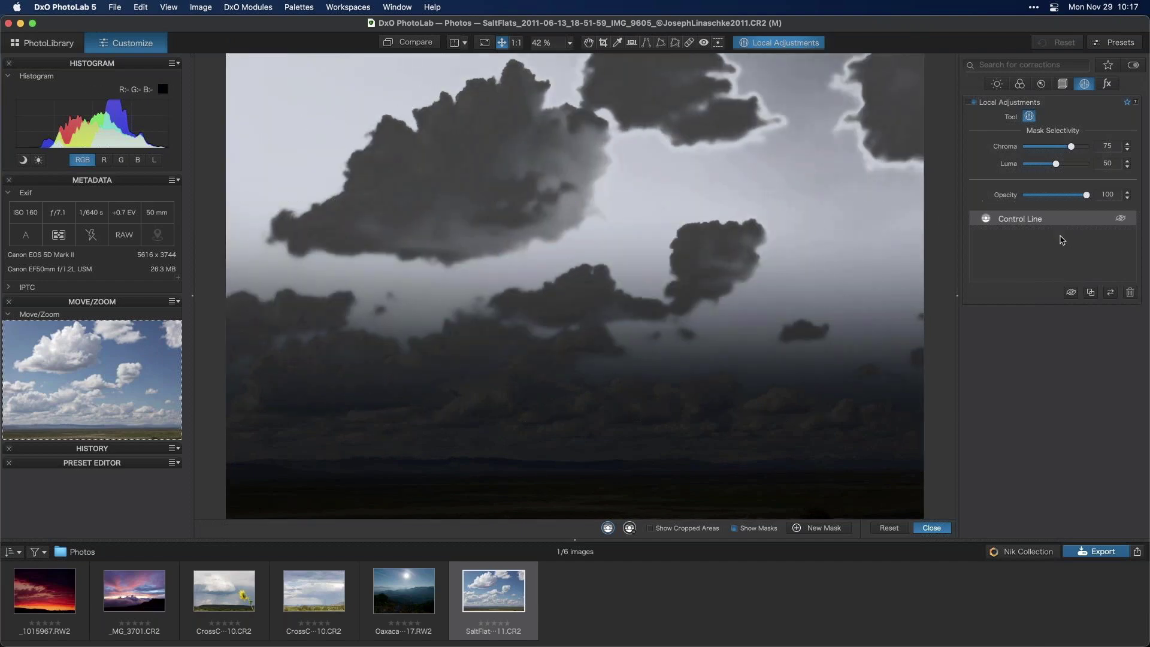
pyautogui.moveTo(1072, 148); pyautogui.dragTo(1072, 149)
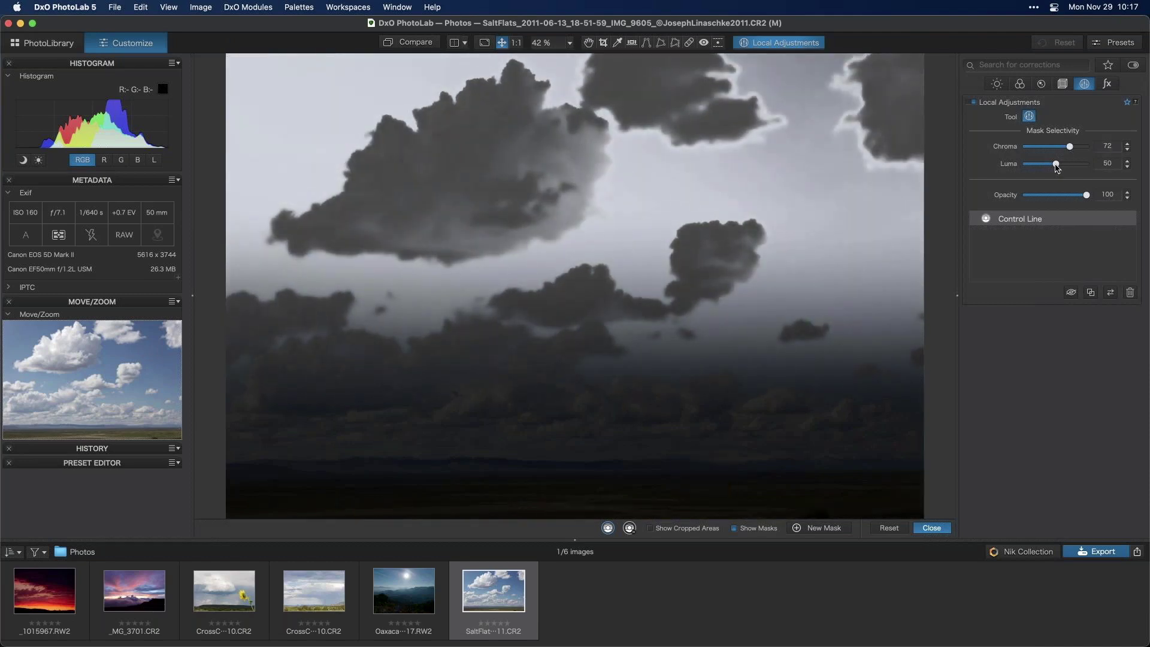
# Try the mask's Luma selectivity at 100 and at 0, and lower its Chroma selectivity to 0.
pyautogui.moveTo(1057, 167); pyautogui.dragTo(1106, 170)
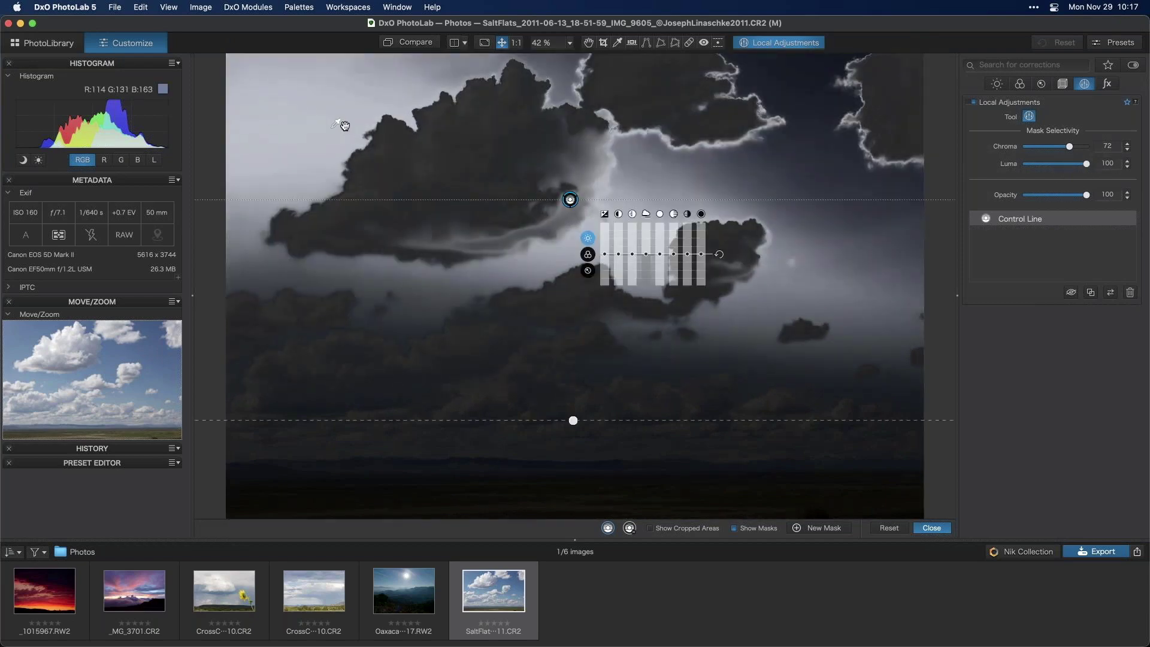
pyautogui.moveTo(1089, 168); pyautogui.dragTo(1023, 173)
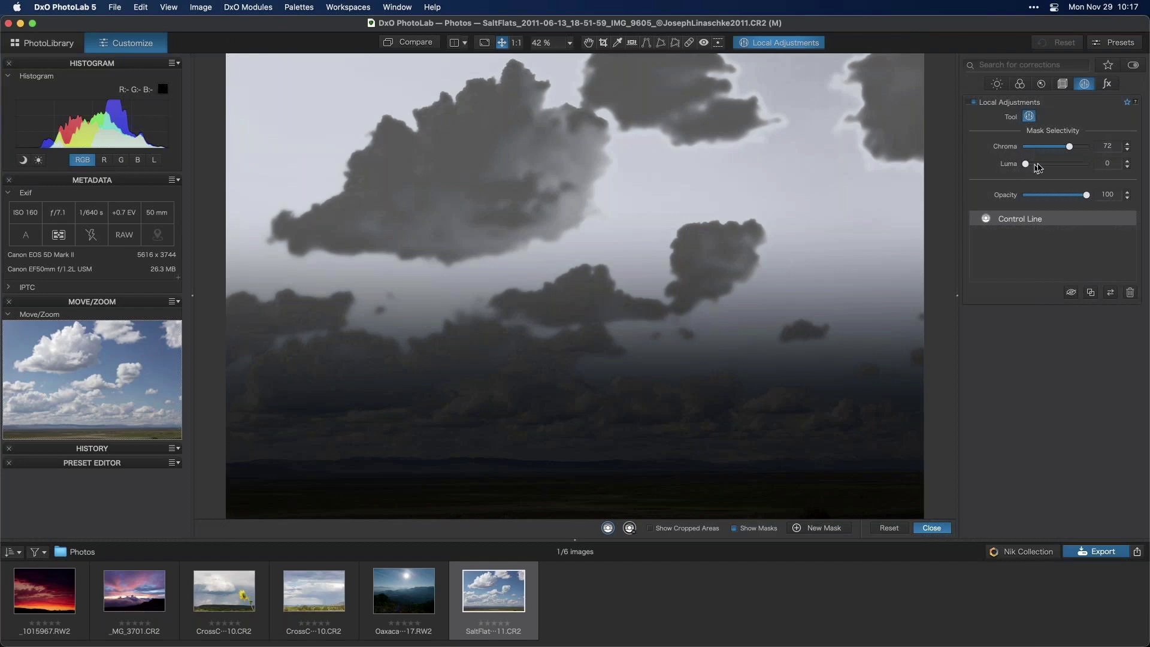
pyautogui.moveTo(638, 191)
pyautogui.moveTo(1070, 147); pyautogui.dragTo(978, 153)
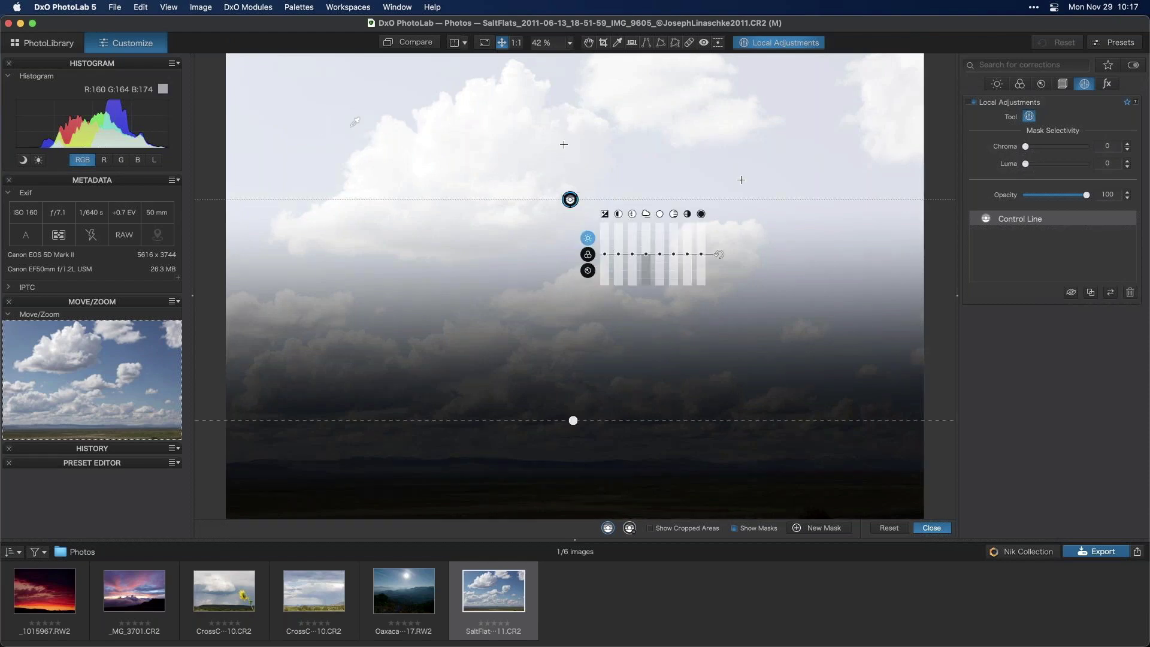
# Set the control line's Chroma selectivity to 78 and Luma to 28, and hide the mask overlay.
pyautogui.moveTo(1025, 149); pyautogui.dragTo(1074, 150)
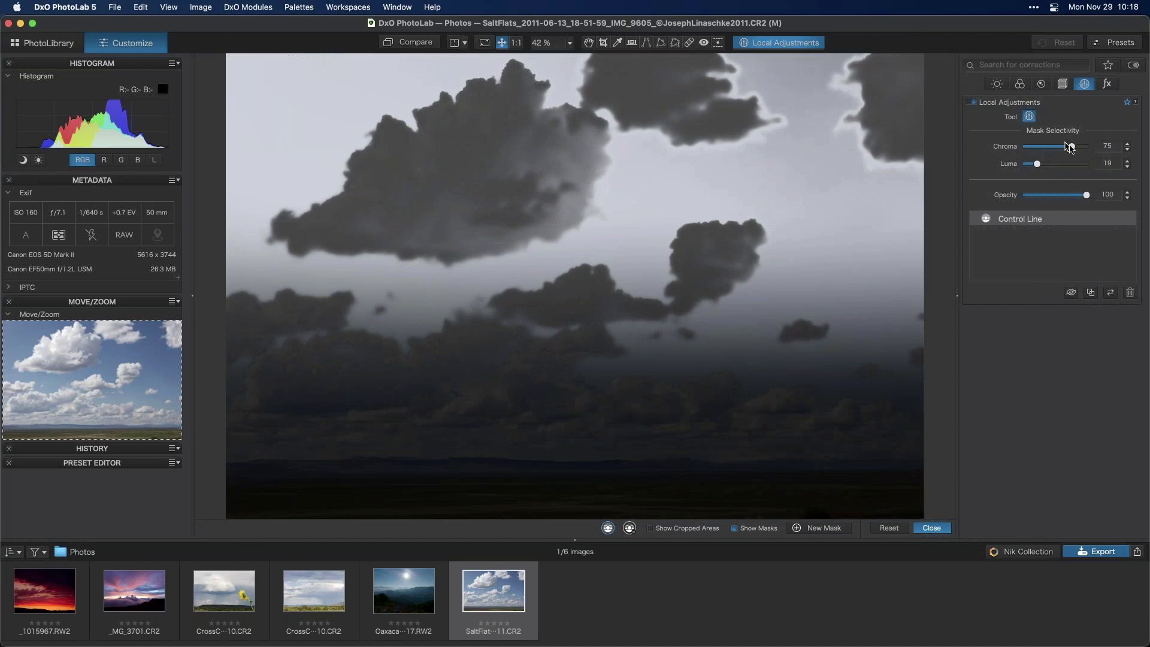
pyautogui.moveTo(1072, 151); pyautogui.dragTo(1074, 150)
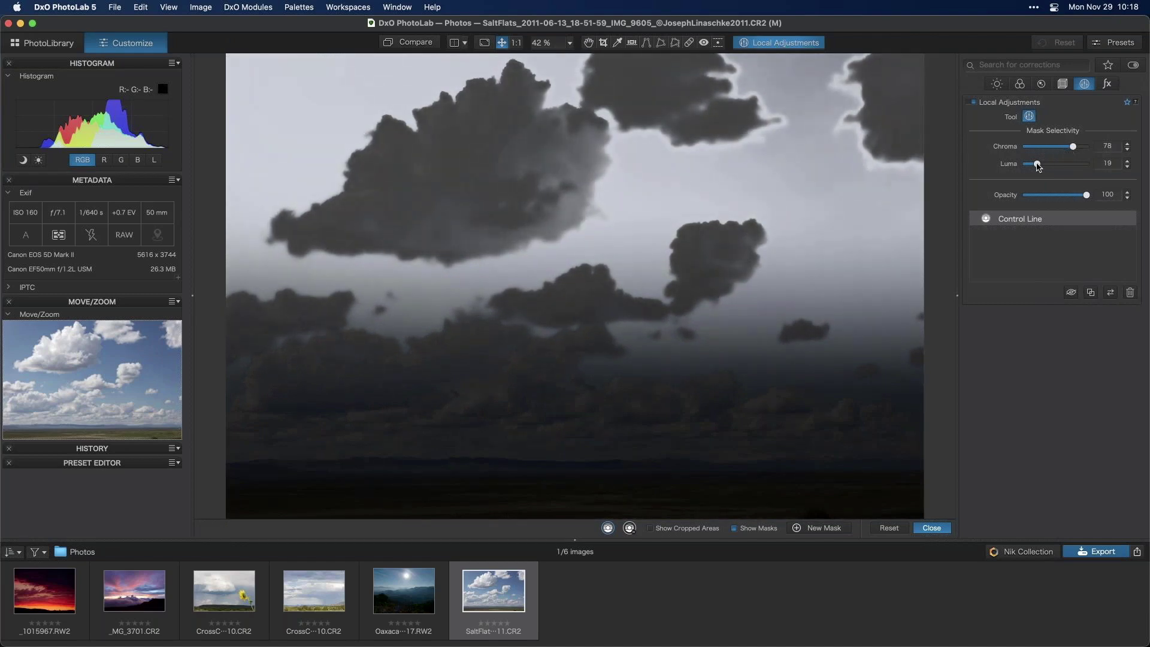
pyautogui.moveTo(1038, 167); pyautogui.dragTo(1043, 168)
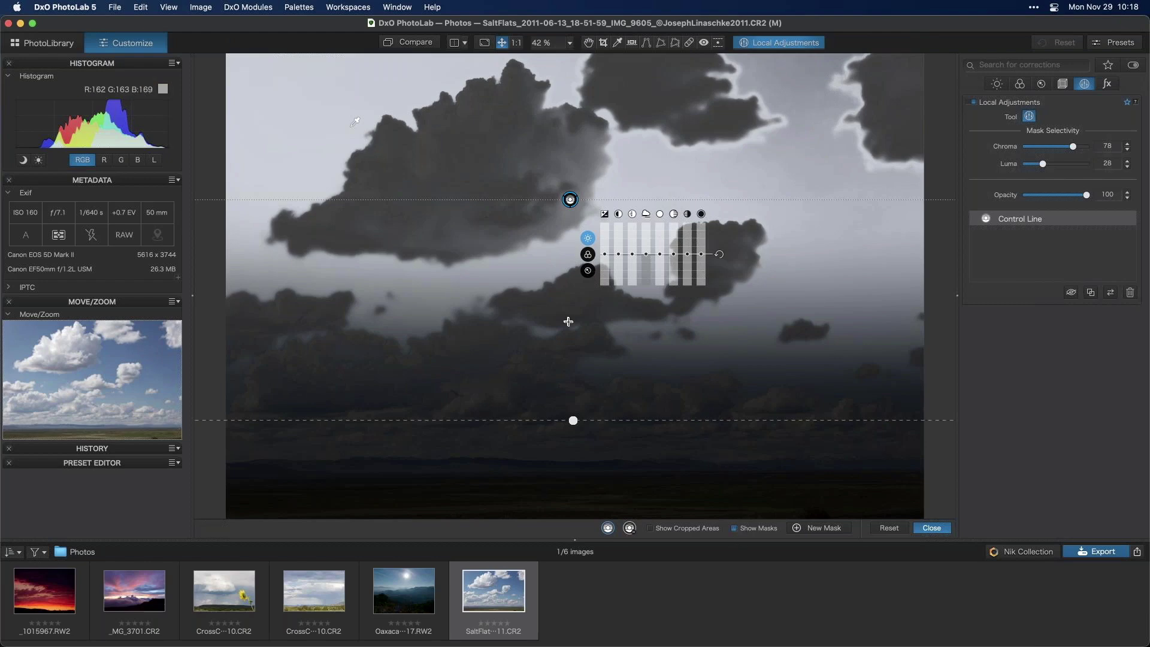
pyautogui.click(735, 528)
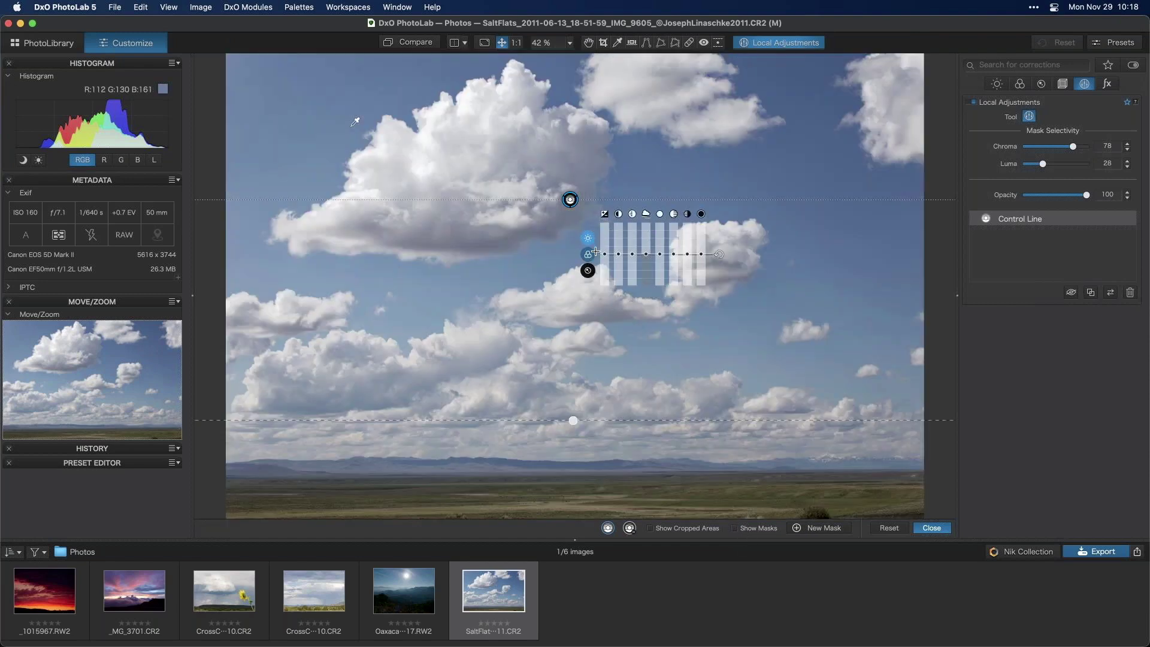
# Lower the control line's exposure to darken the blue sky strongly, comparing against the undarkened sky.
pyautogui.moveTo(605, 257); pyautogui.dragTo(607, 271)
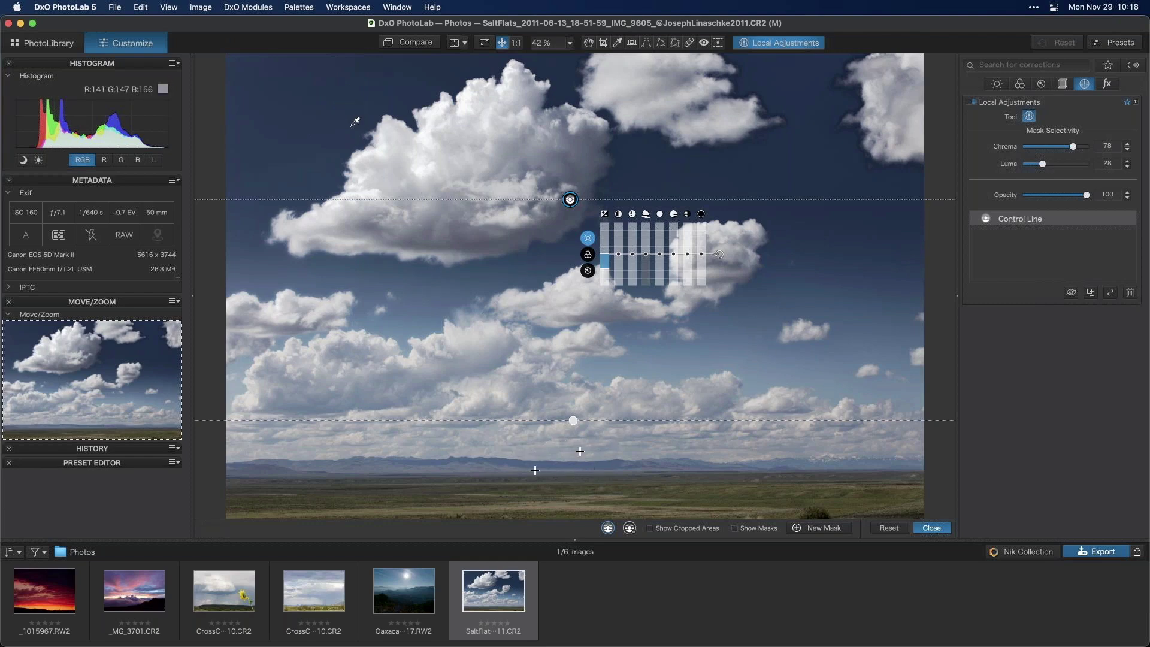
pyautogui.moveTo(605, 264)
pyautogui.mouseDown()
pyautogui.moveTo(605, 286)
pyautogui.moveTo(616, 167)
pyautogui.moveTo(610, 340)
pyautogui.moveTo(611, 255)
pyautogui.mouseUp()
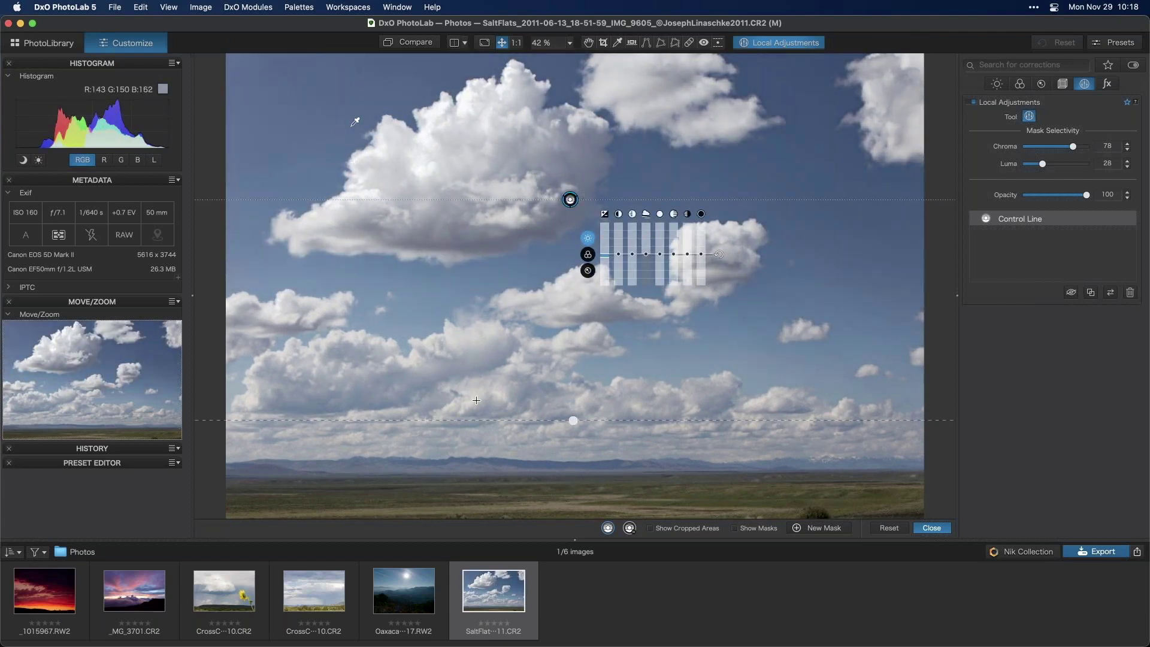
pyautogui.moveTo(605, 255); pyautogui.dragTo(605, 273)
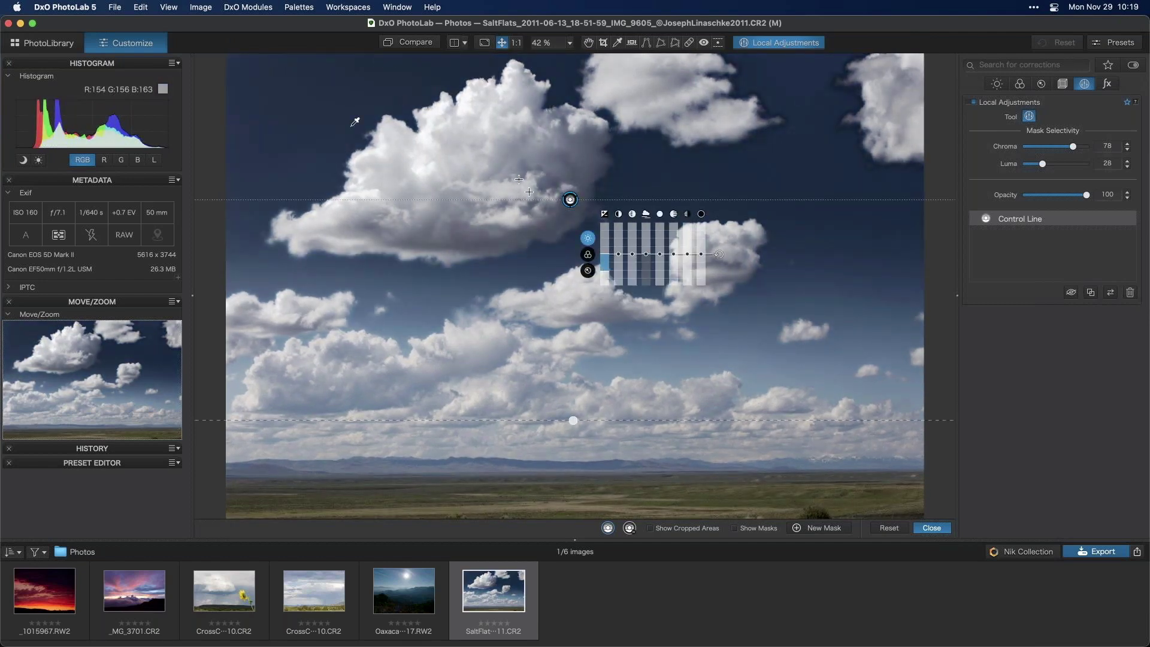
# Move the control line's start to the photo's upper edge and extend its end down to just above the horizon mountains.
pyautogui.moveTo(570, 200); pyautogui.dragTo(572, 86)
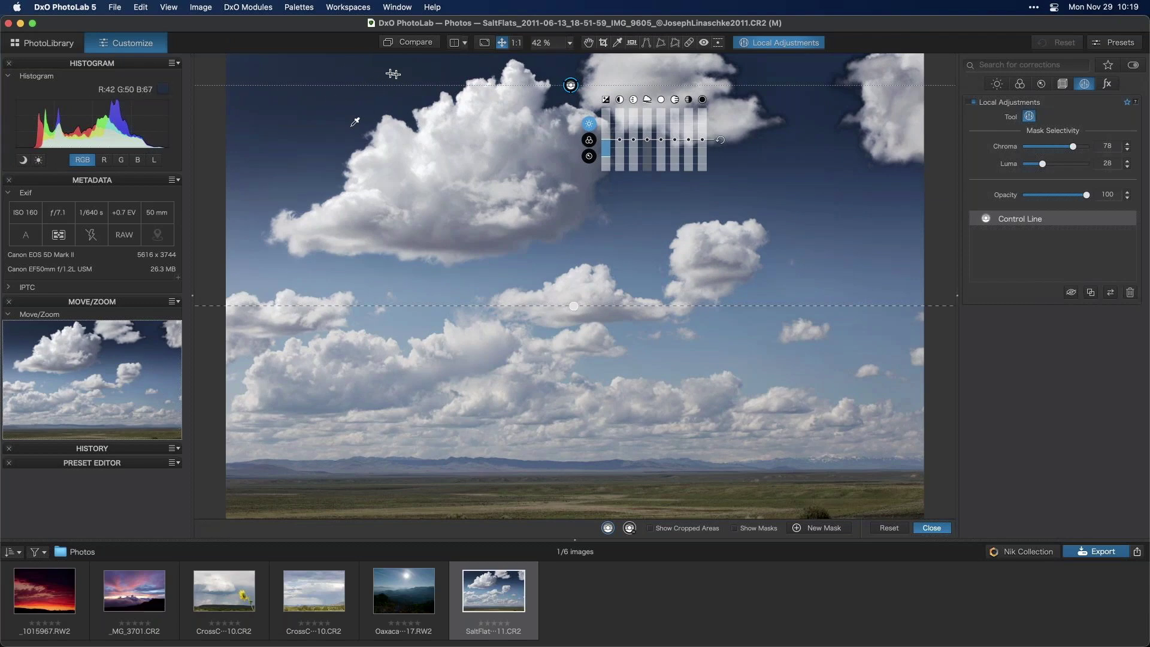
pyautogui.moveTo(573, 84); pyautogui.dragTo(573, 53)
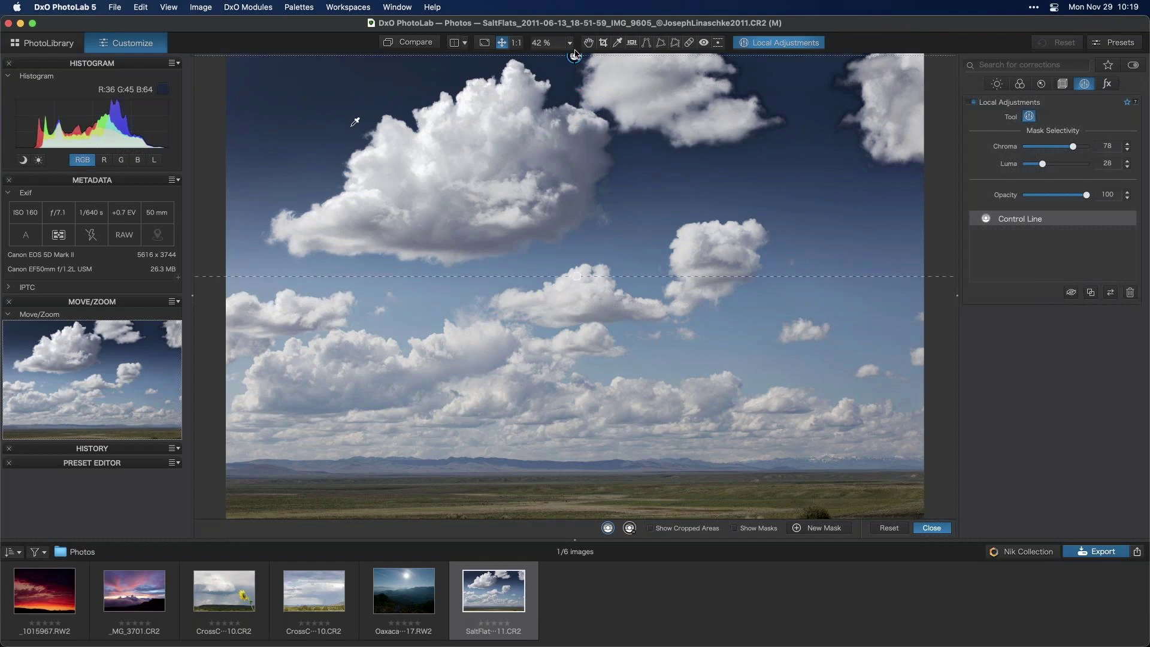
pyautogui.moveTo(574, 273); pyautogui.dragTo(573, 399)
pyautogui.moveTo(572, 456); pyautogui.dragTo(573, 445)
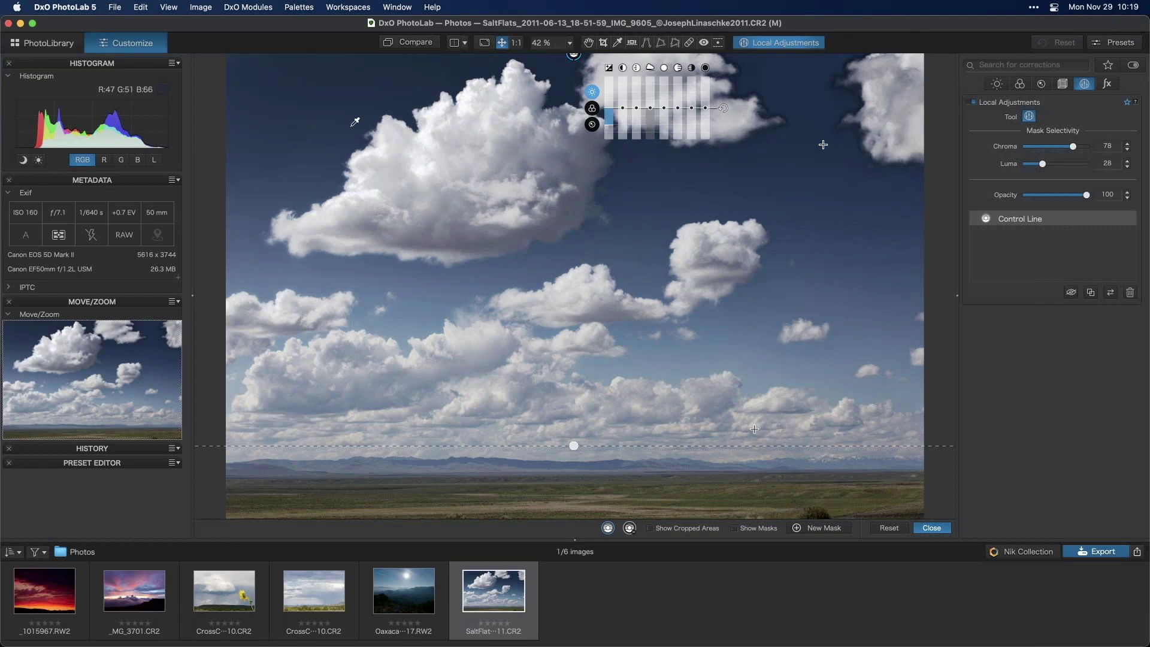
# Check the mask overlay, resample the control line's color from the blue sky between the upper clouds, and set Chroma to 73.
pyautogui.click(733, 528)
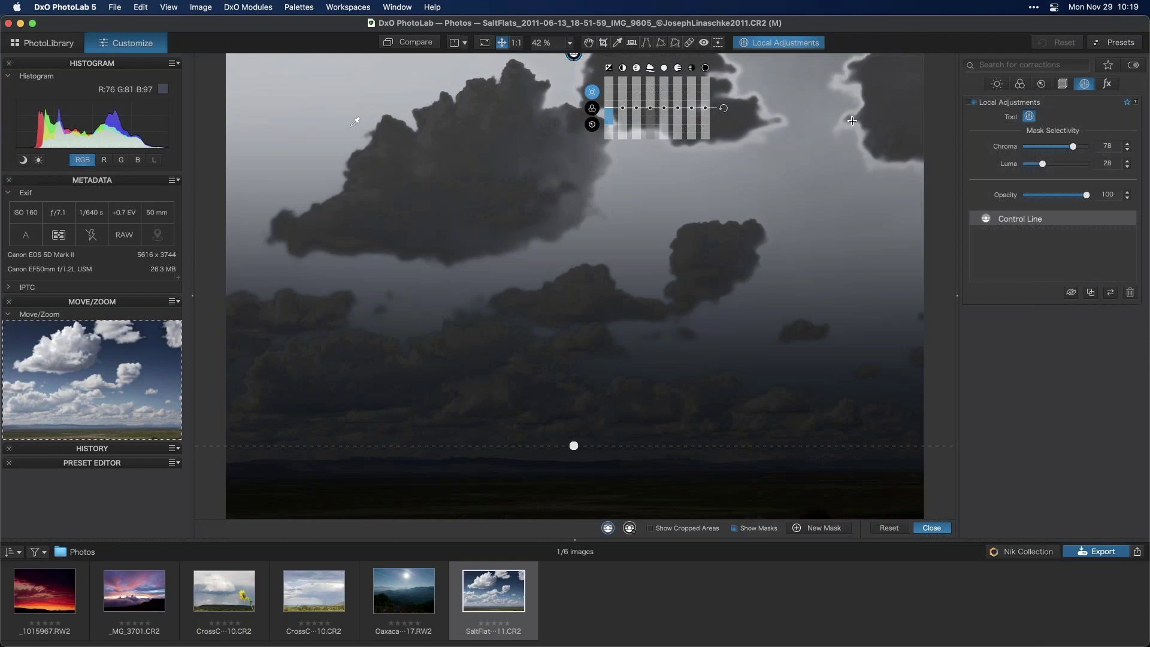
pyautogui.click(734, 529)
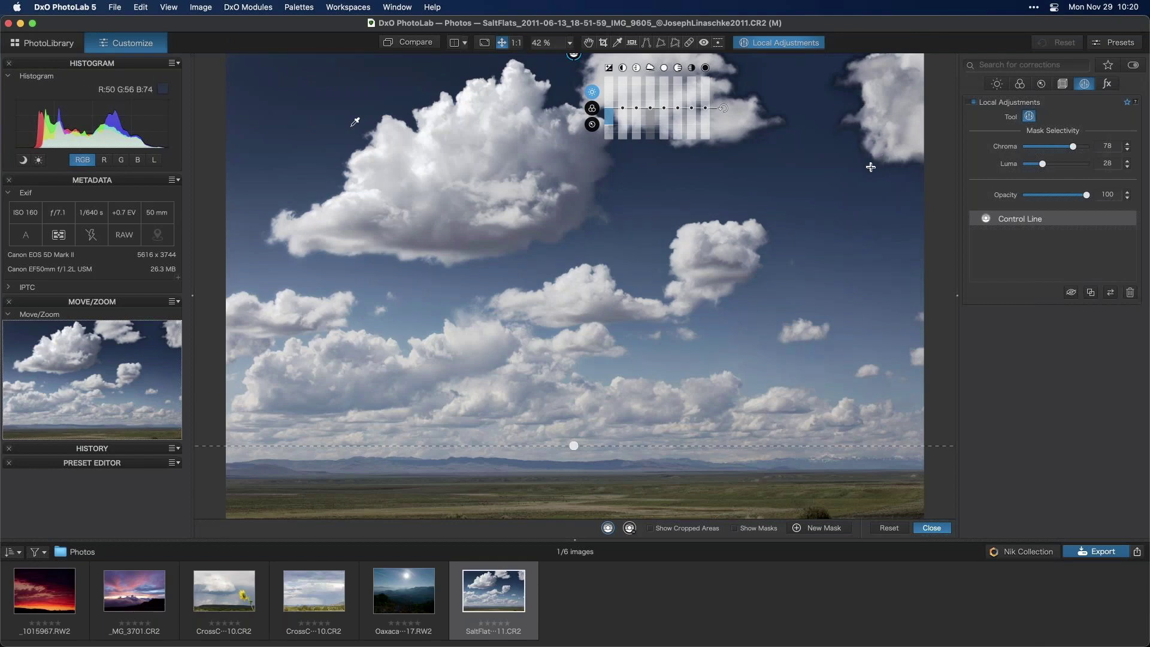
pyautogui.click(734, 530)
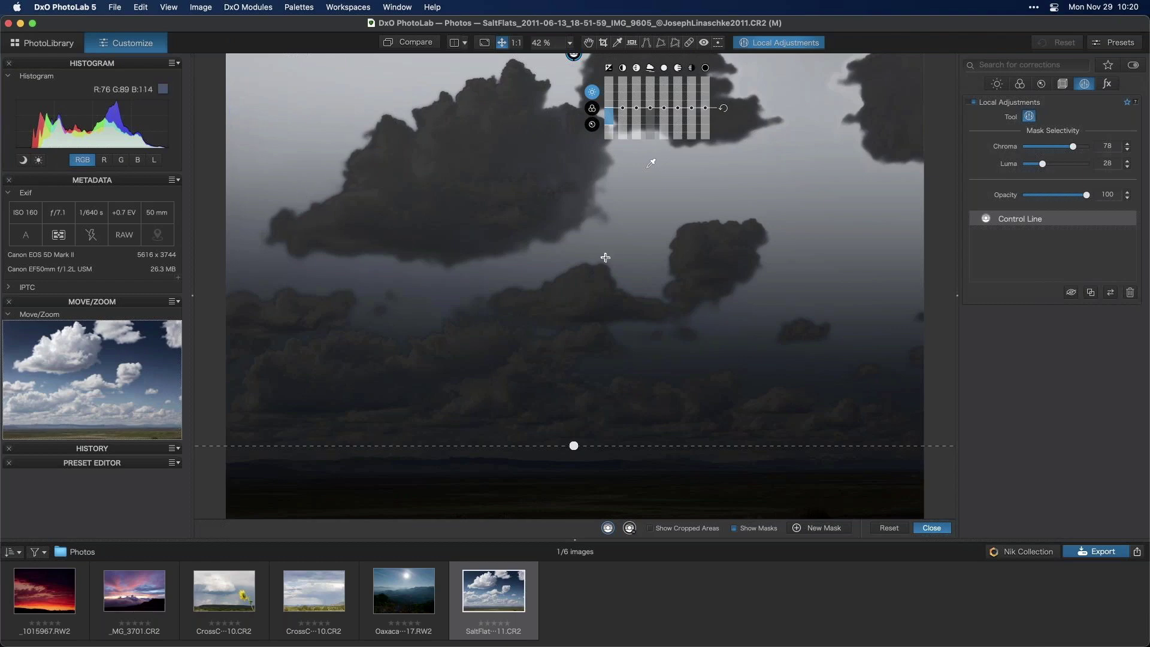
pyautogui.moveTo(1076, 149); pyautogui.dragTo(1072, 150)
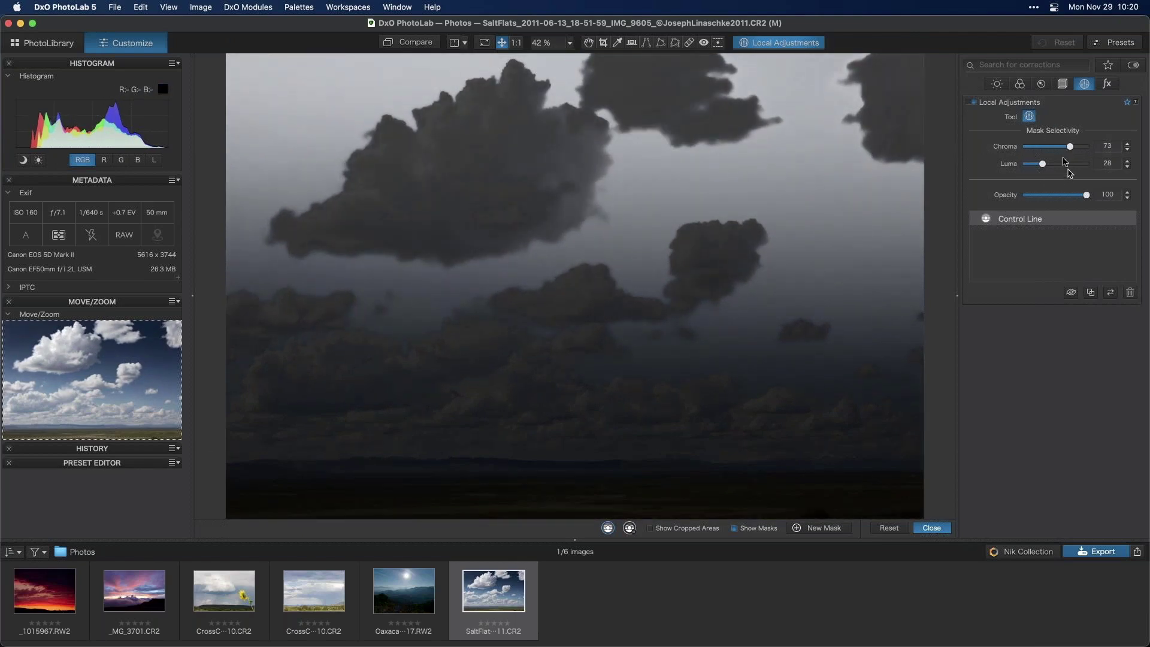
pyautogui.moveTo(652, 163); pyautogui.dragTo(574, 446)
pyautogui.click(735, 527)
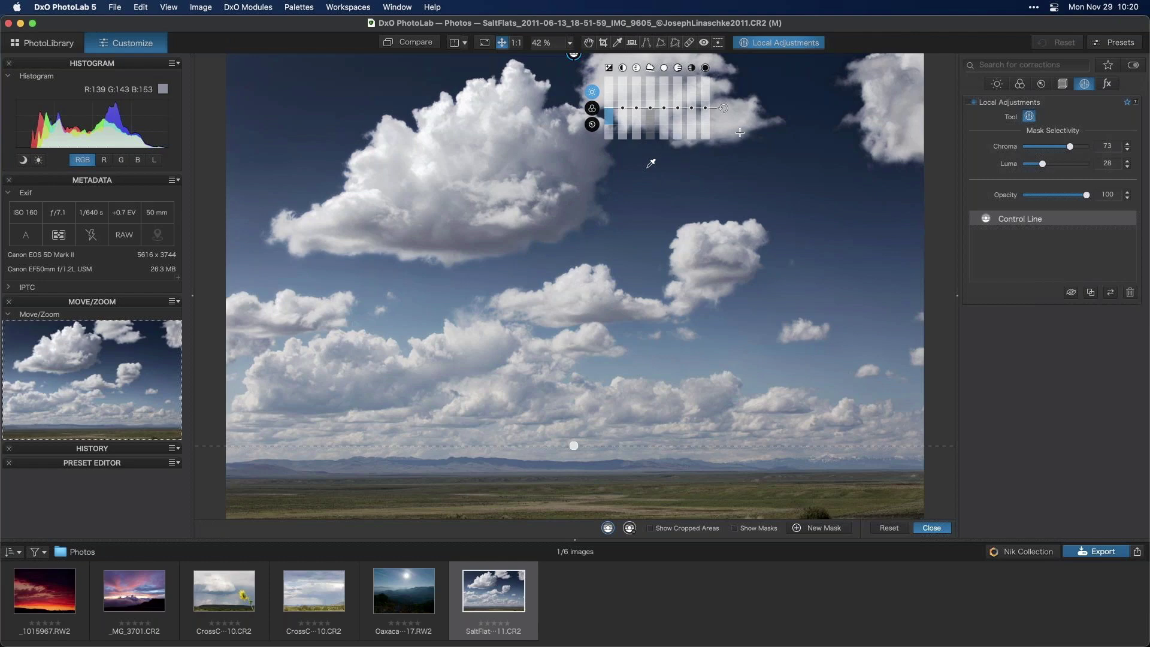
# Fine-tune the control line's Chroma selectivity up to 89 and settle on 85, comparing the mask overlay with the photo.
pyautogui.moveTo(1070, 149)
pyautogui.mouseDown()
pyautogui.moveTo(1039, 150)
pyautogui.moveTo(1079, 150)
pyautogui.mouseUp()
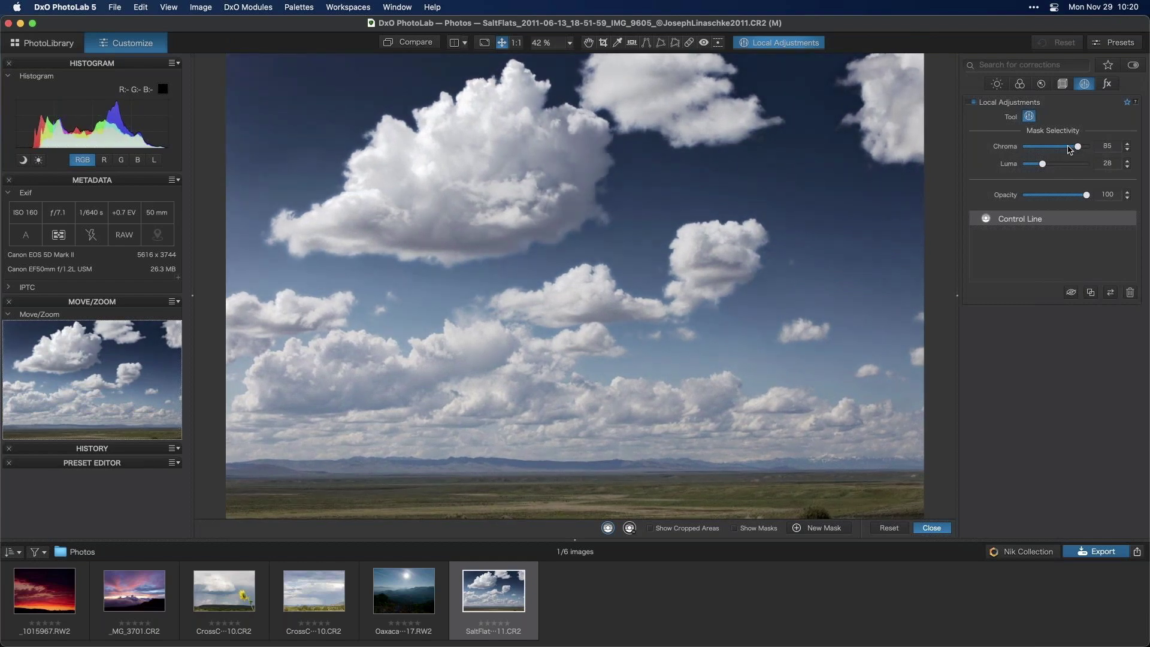
pyautogui.click(751, 531)
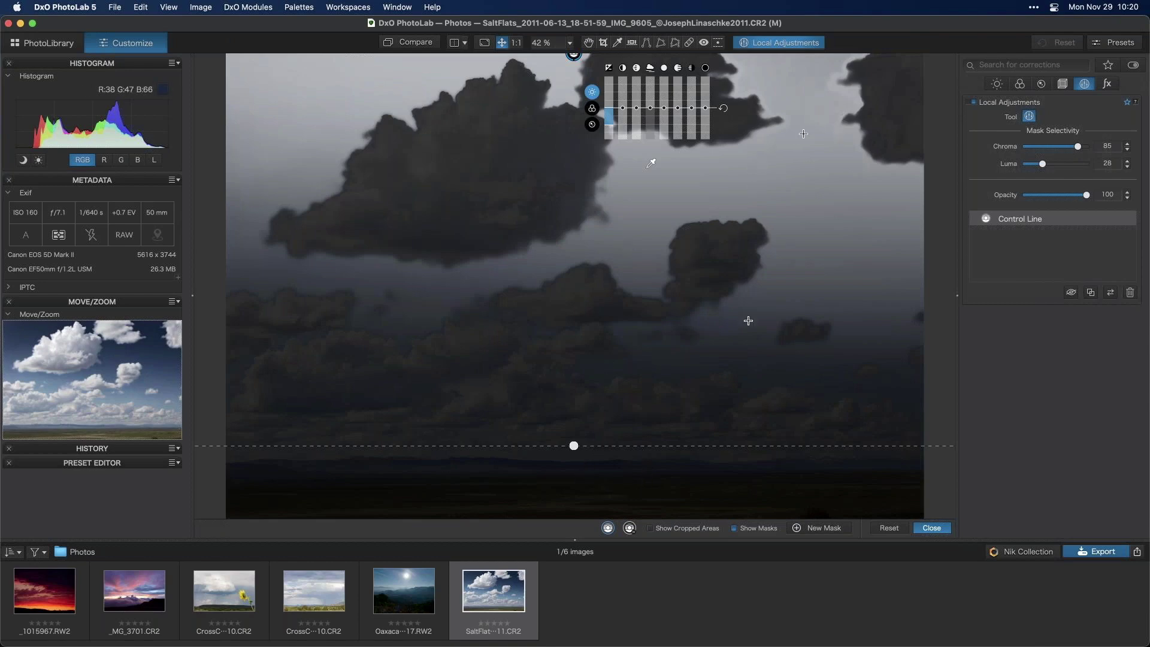
pyautogui.click(752, 532)
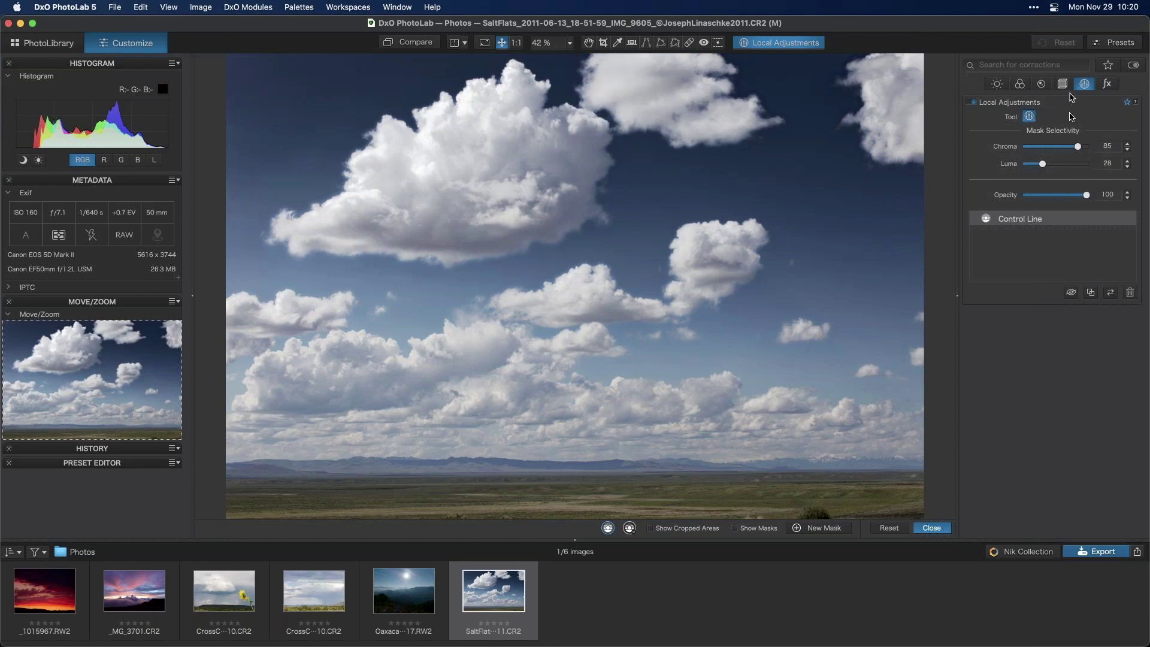
pyautogui.moveTo(1077, 147); pyautogui.dragTo(1081, 149)
pyautogui.moveTo(913, 160)
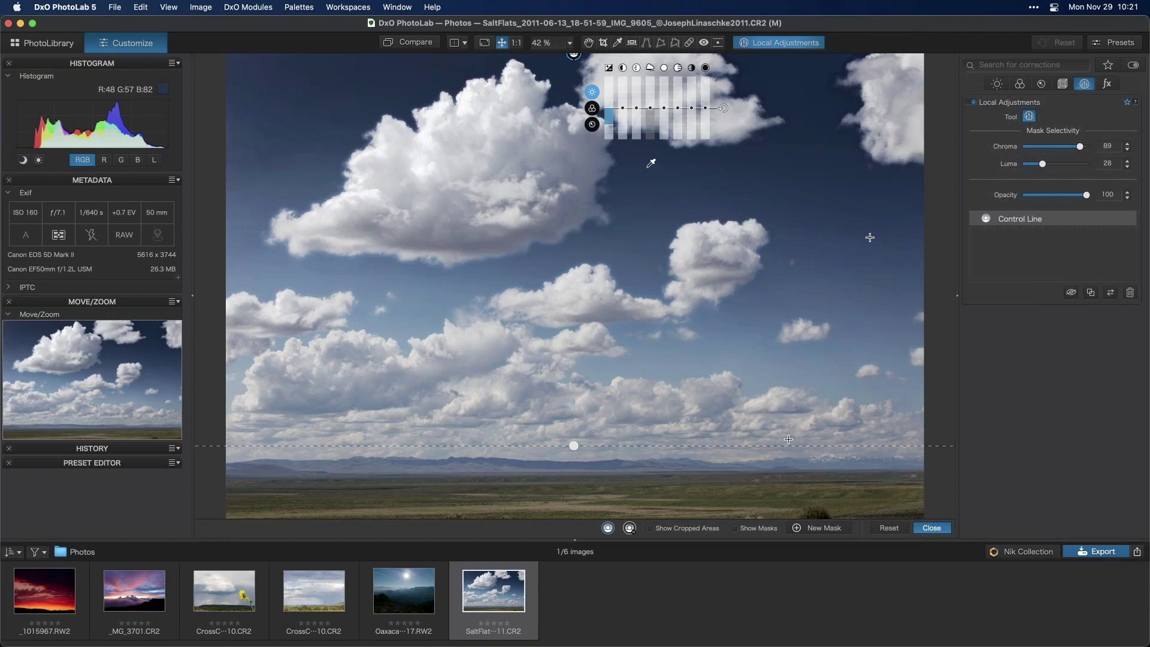
pyautogui.click(748, 531)
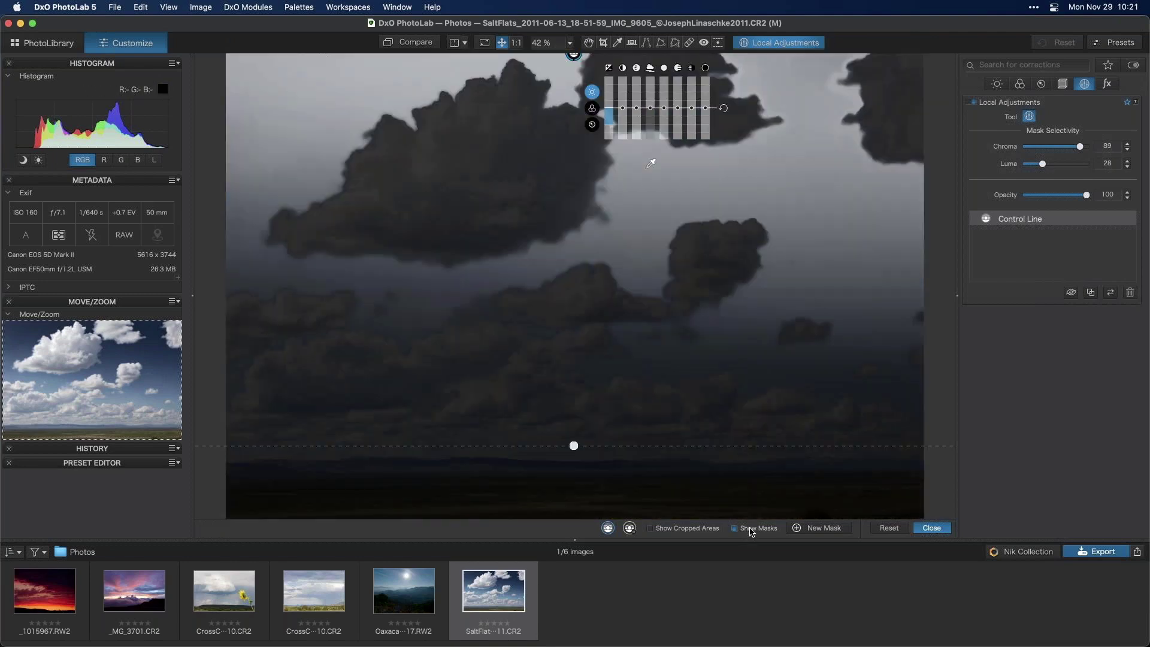
pyautogui.click(749, 530)
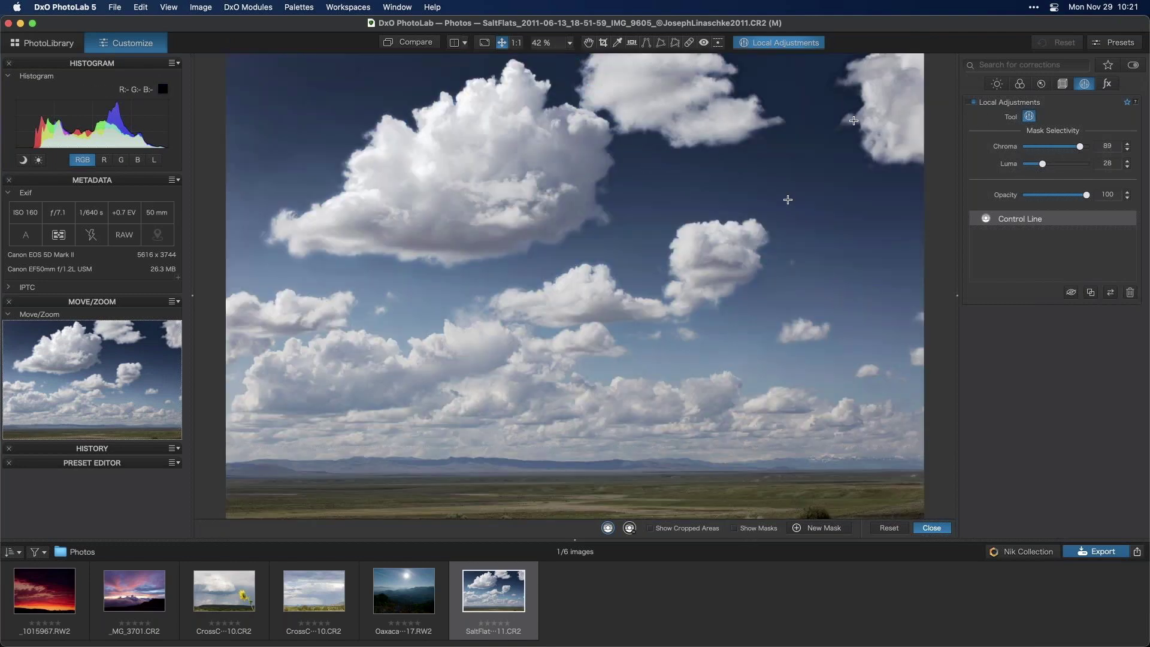
pyautogui.moveTo(1080, 146); pyautogui.dragTo(1079, 148)
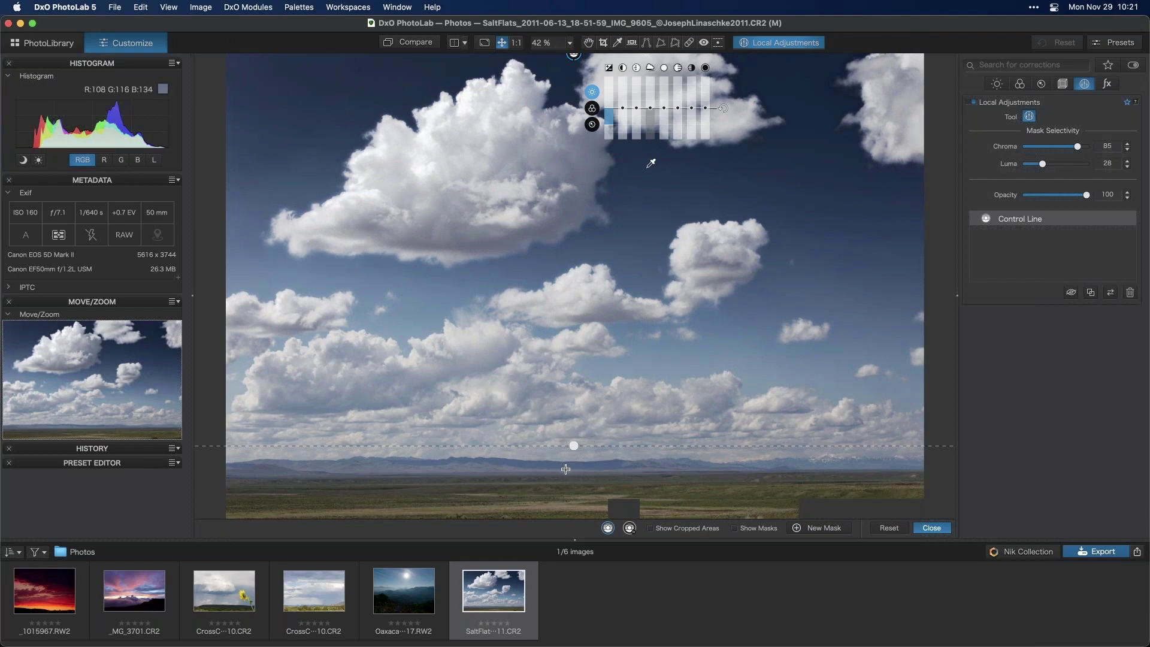
# Rename the control line mask as "blue sky".
pyautogui.doubleClick(1009, 221)
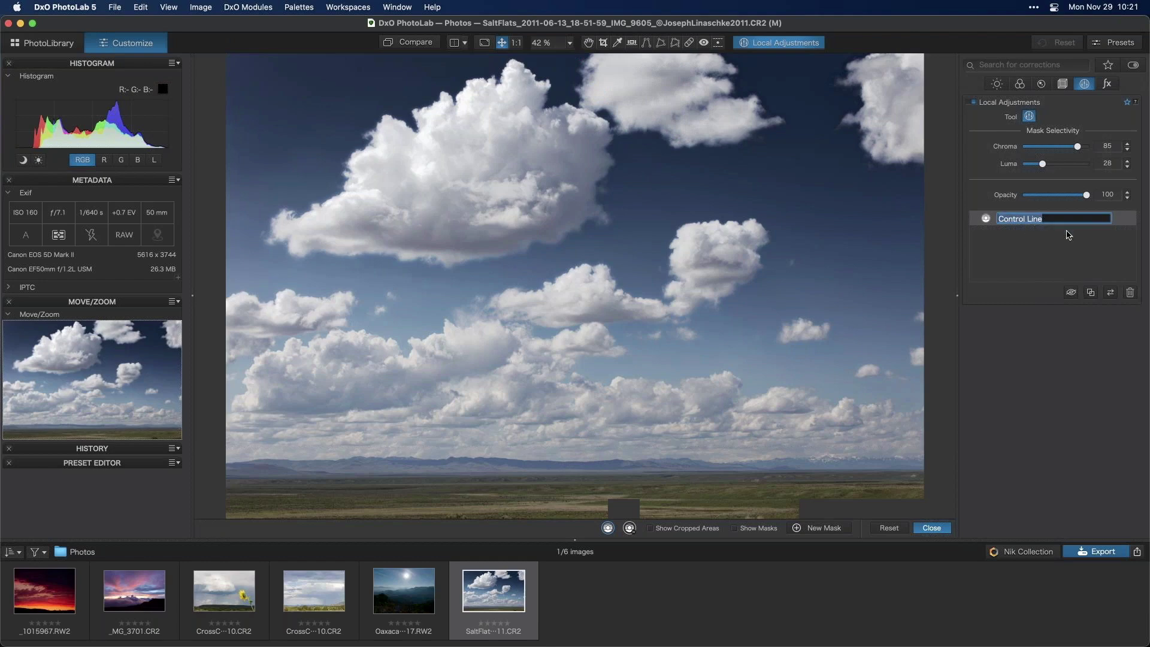
pyautogui.write('blue sky')
pyautogui.press('Return')
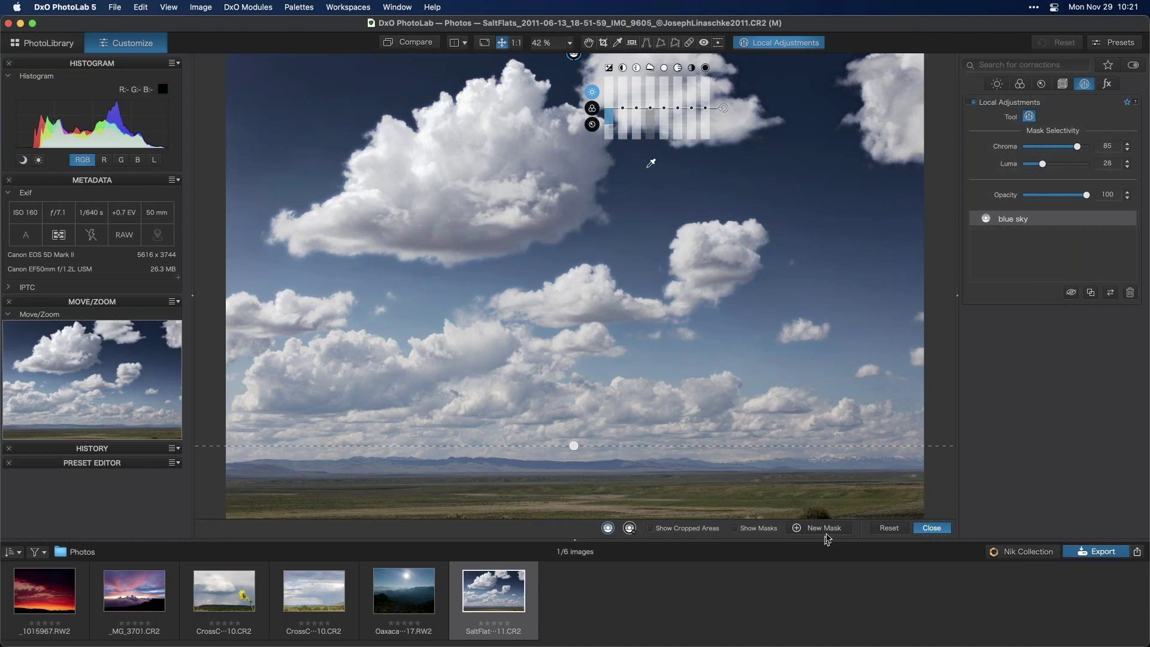
pyautogui.rightClick(496, 154)
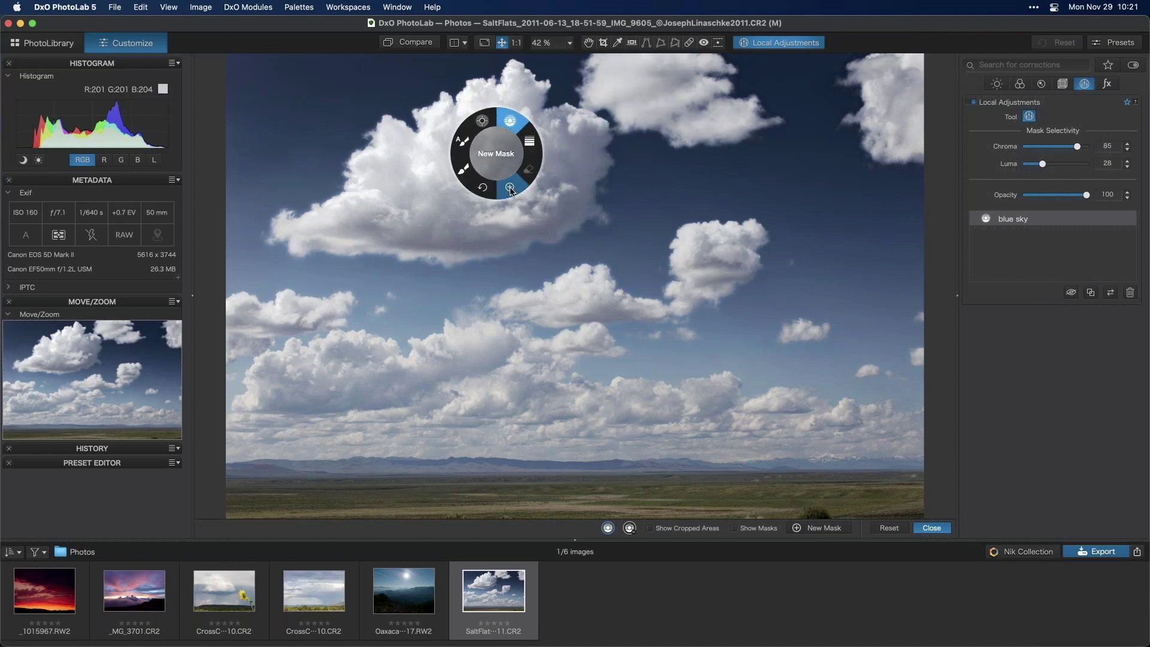
pyautogui.click(510, 188)
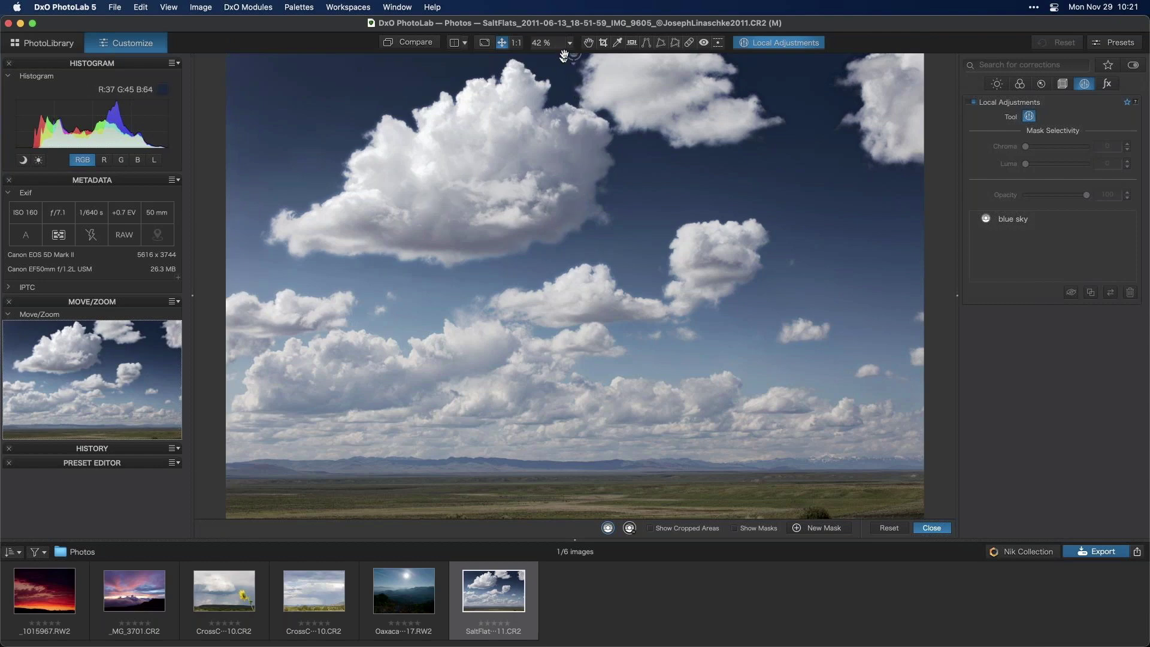
pyautogui.click(1006, 220)
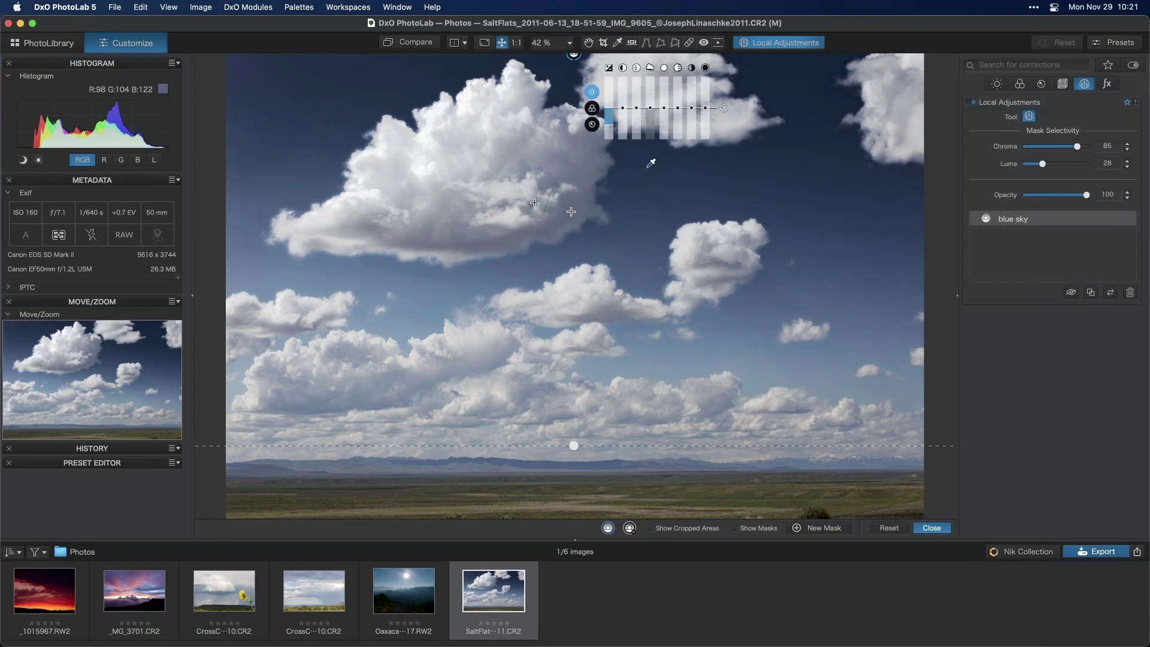
# Try adding a control point to the blue sky mask near the small clouds at the photo's right, enlarging its radius and repositioning it.
pyautogui.rightClick(534, 203)
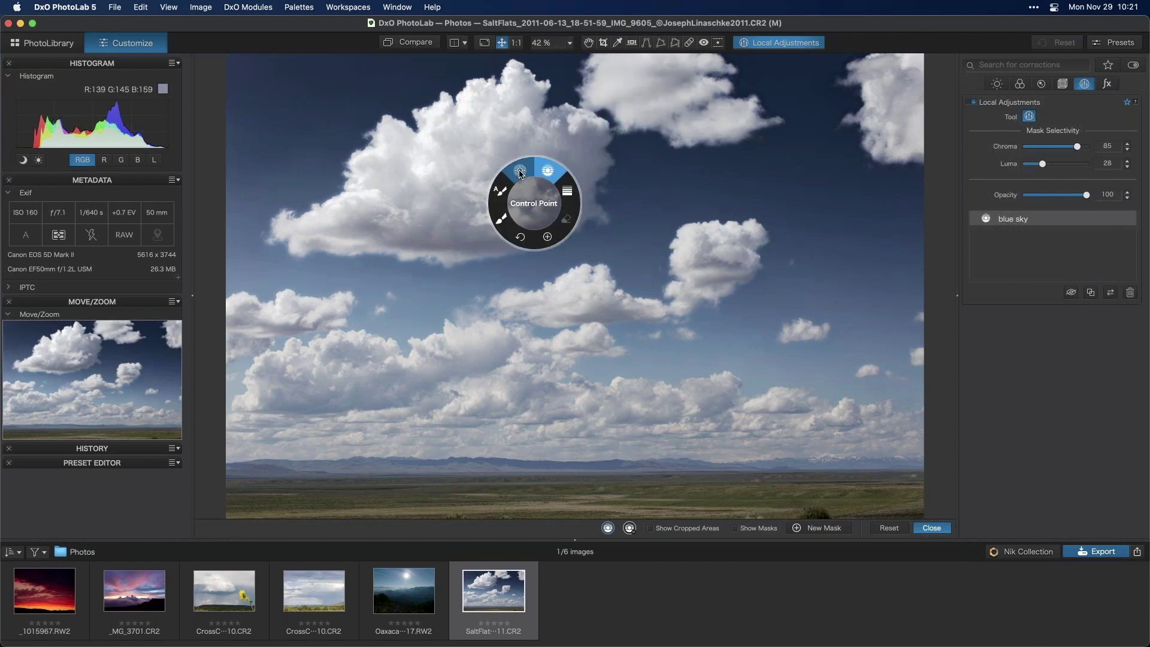
pyautogui.click(520, 174)
pyautogui.click(822, 378)
pyautogui.moveTo(833, 224); pyautogui.dragTo(823, 322)
pyautogui.moveTo(822, 379)
pyautogui.mouseDown()
pyautogui.moveTo(785, 377)
pyautogui.moveTo(818, 378)
pyautogui.mouseUp()
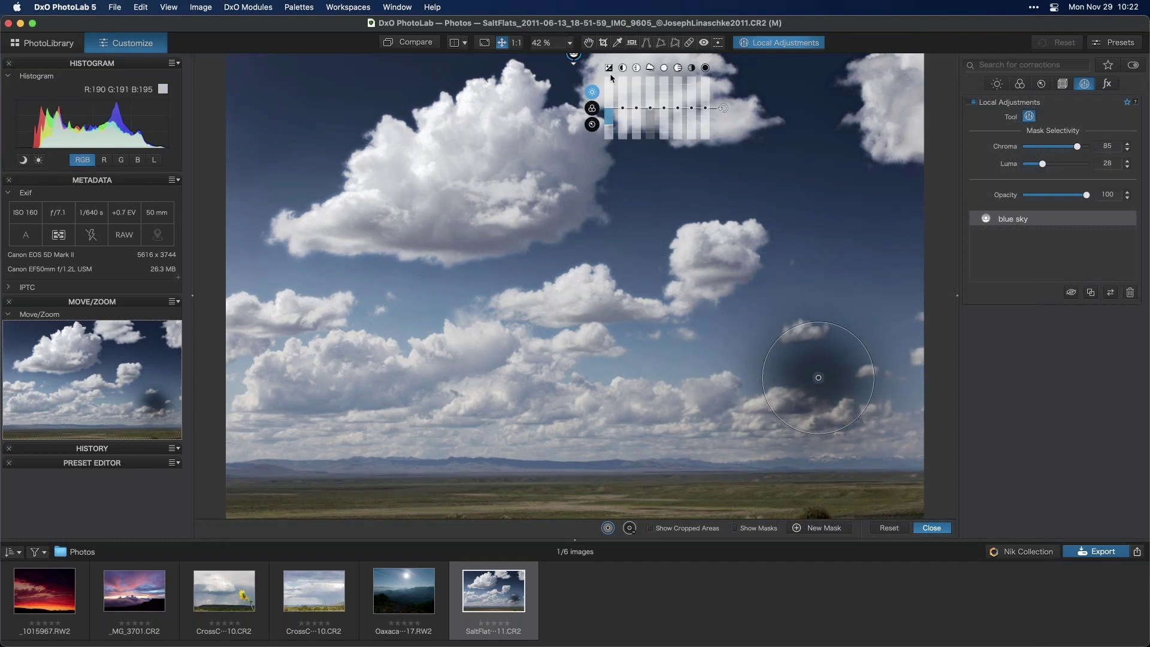
pyautogui.moveTo(609, 123)
pyautogui.mouseDown()
pyautogui.moveTo(609, 77)
pyautogui.moveTo(610, 135)
pyautogui.mouseUp()
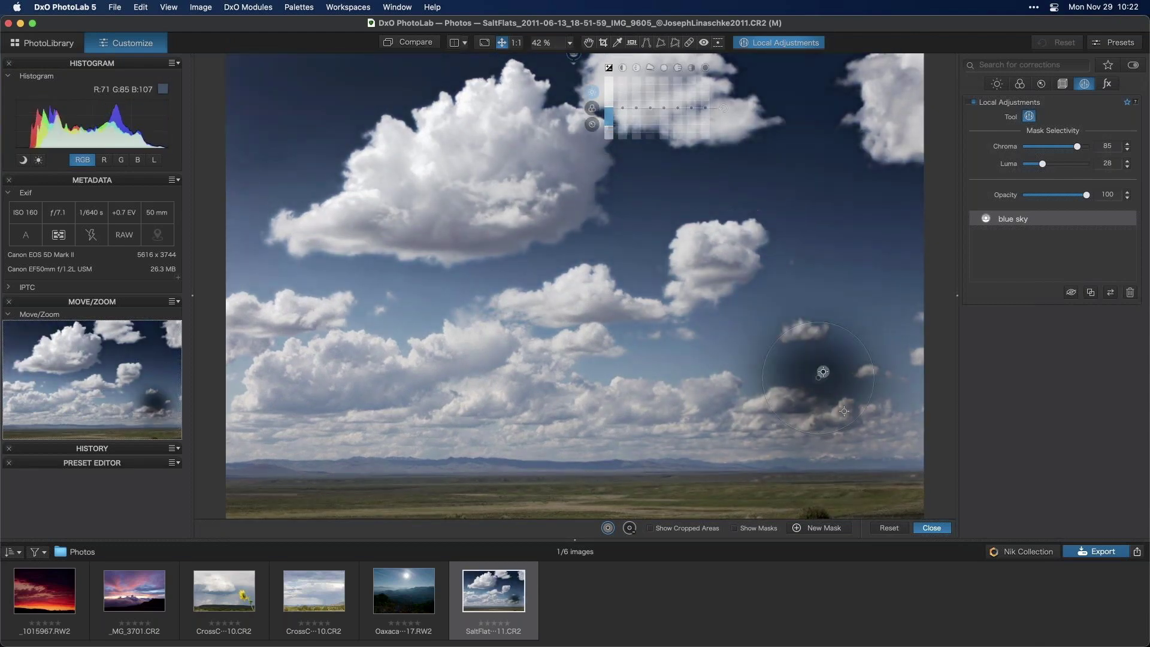
pyautogui.moveTo(824, 375)
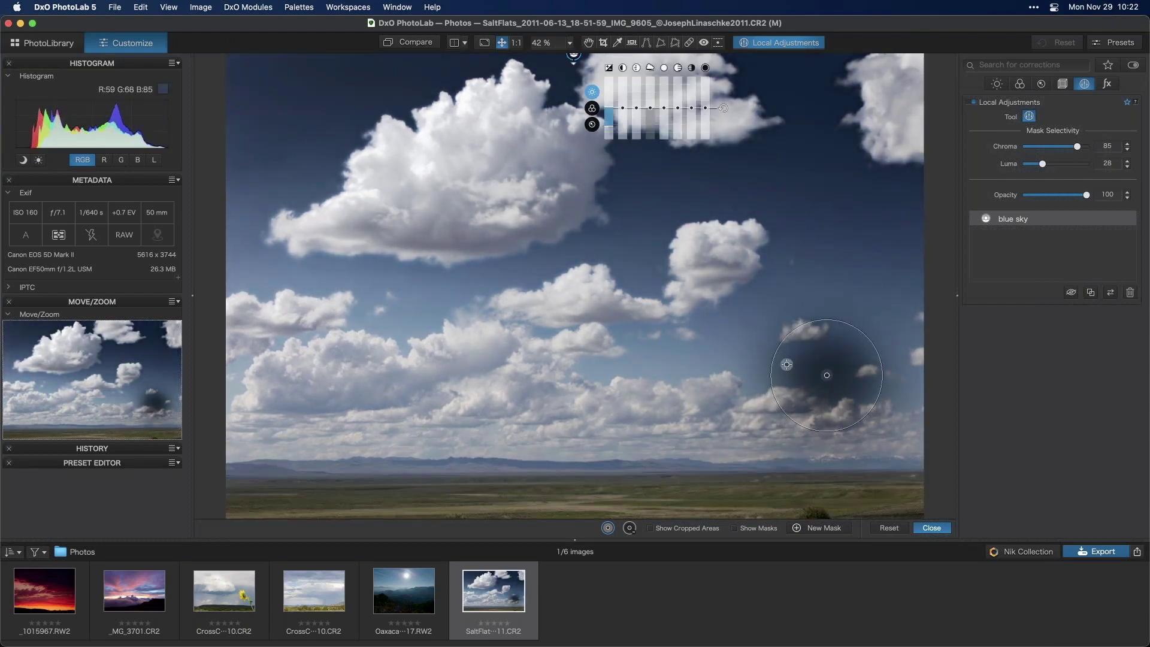
pyautogui.moveTo(769, 365); pyautogui.dragTo(693, 351)
pyautogui.click(559, 108)
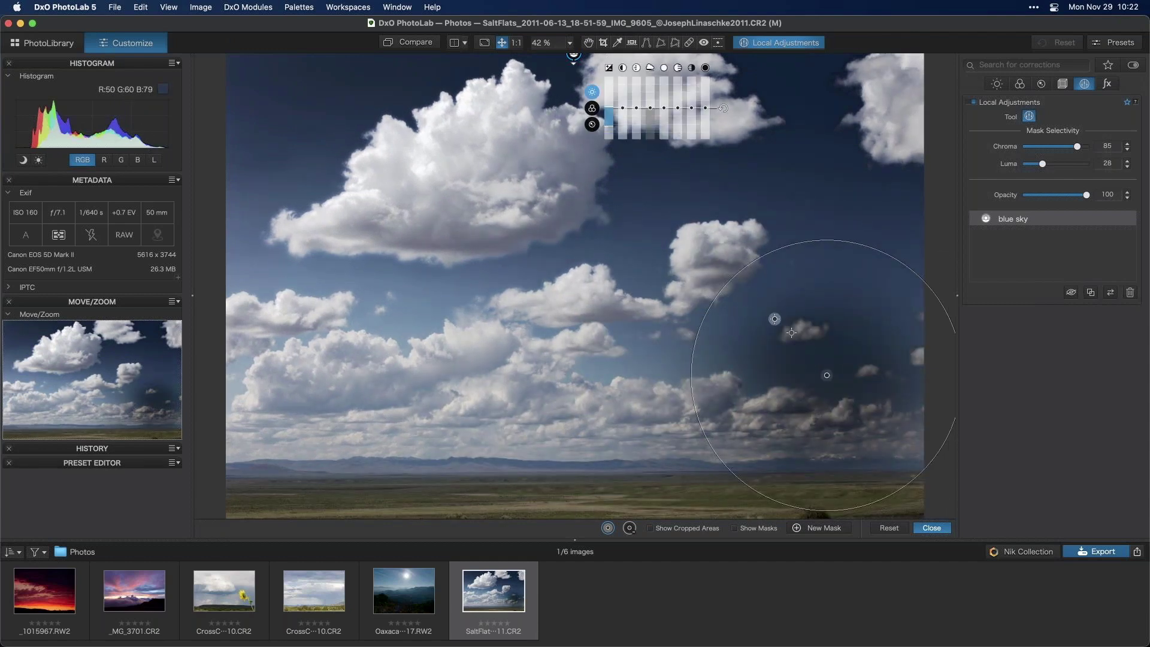
pyautogui.moveTo(828, 373); pyautogui.dragTo(829, 366)
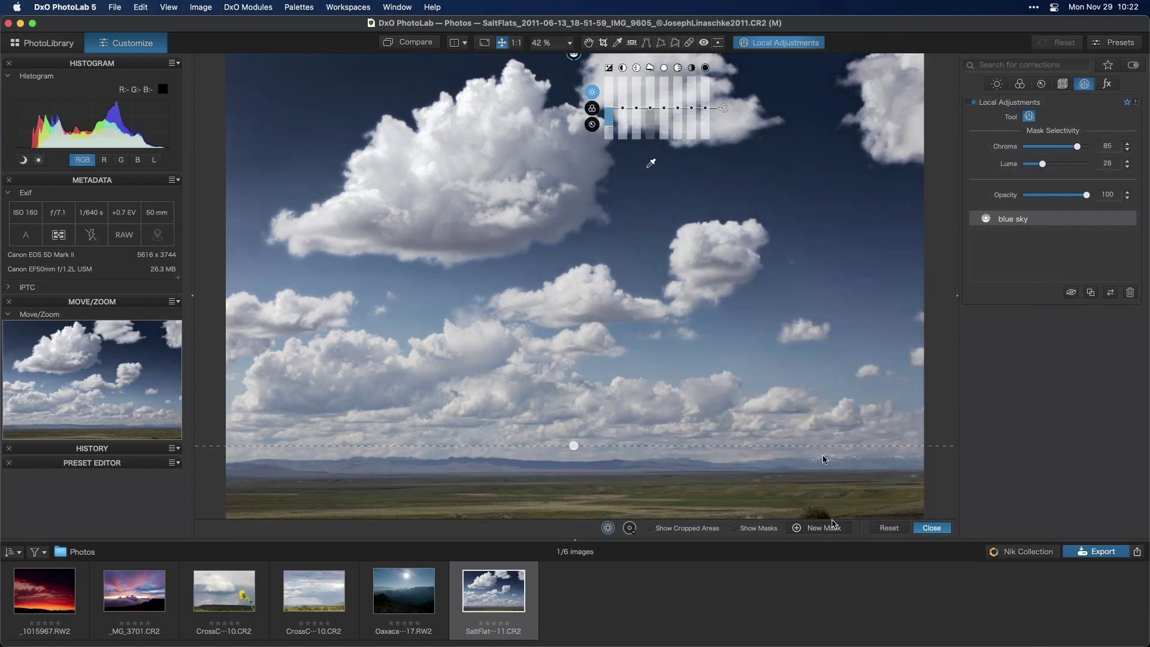
# Start a new mask and place a control point in the middle of the large upper cloud.
pyautogui.click(825, 528)
pyautogui.rightClick(649, 281)
pyautogui.click(644, 254)
pyautogui.click(471, 162)
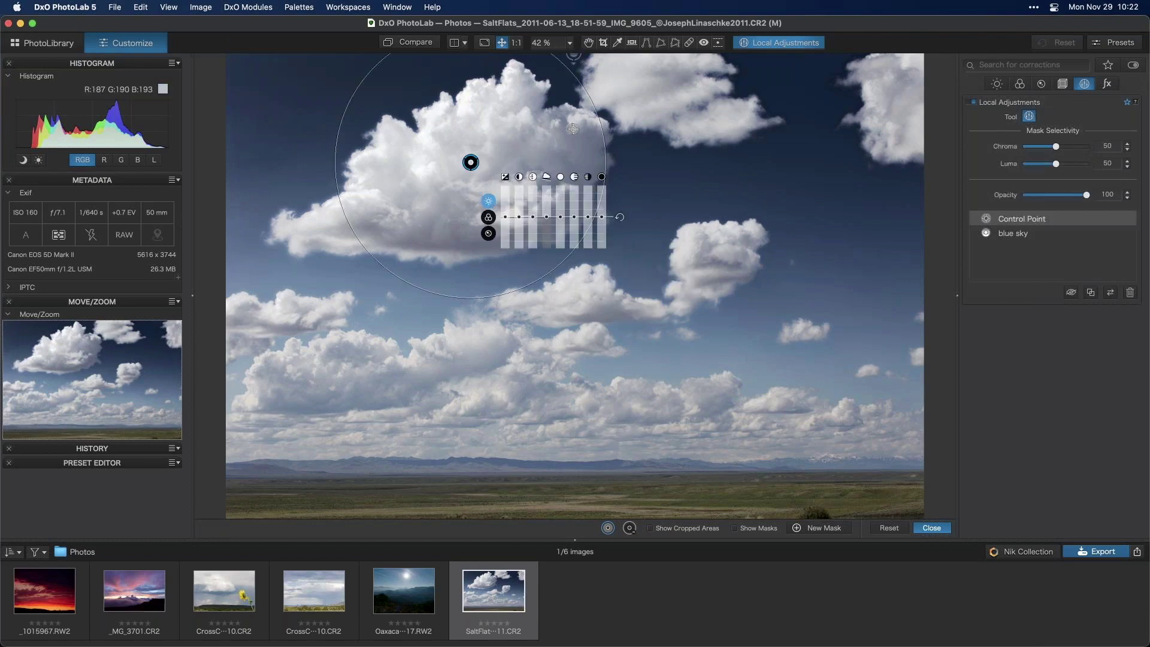
# Show the mask overlay and set the cloud control point's Chroma to 47 and Luma to 39.
pyautogui.click(734, 528)
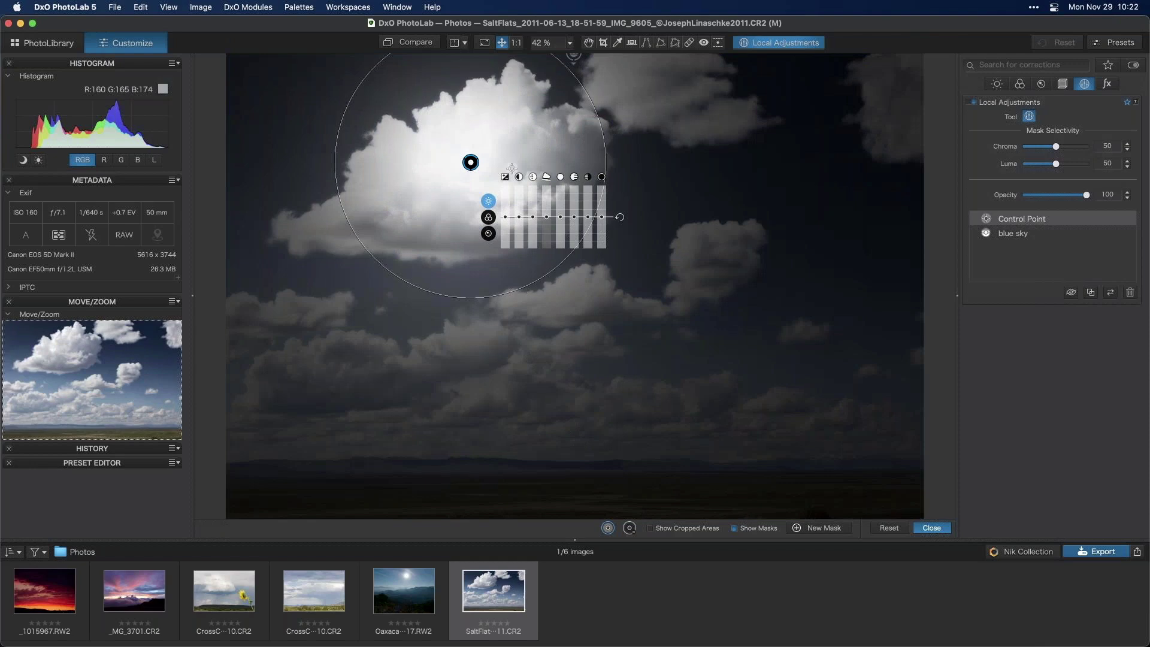
pyautogui.moveTo(1070, 147)
pyautogui.mouseDown()
pyautogui.moveTo(1059, 148)
pyautogui.moveTo(1083, 165)
pyautogui.moveTo(1049, 164)
pyautogui.moveTo(1054, 148)
pyautogui.mouseUp()
pyautogui.click(1064, 147)
pyautogui.moveTo(567, 180)
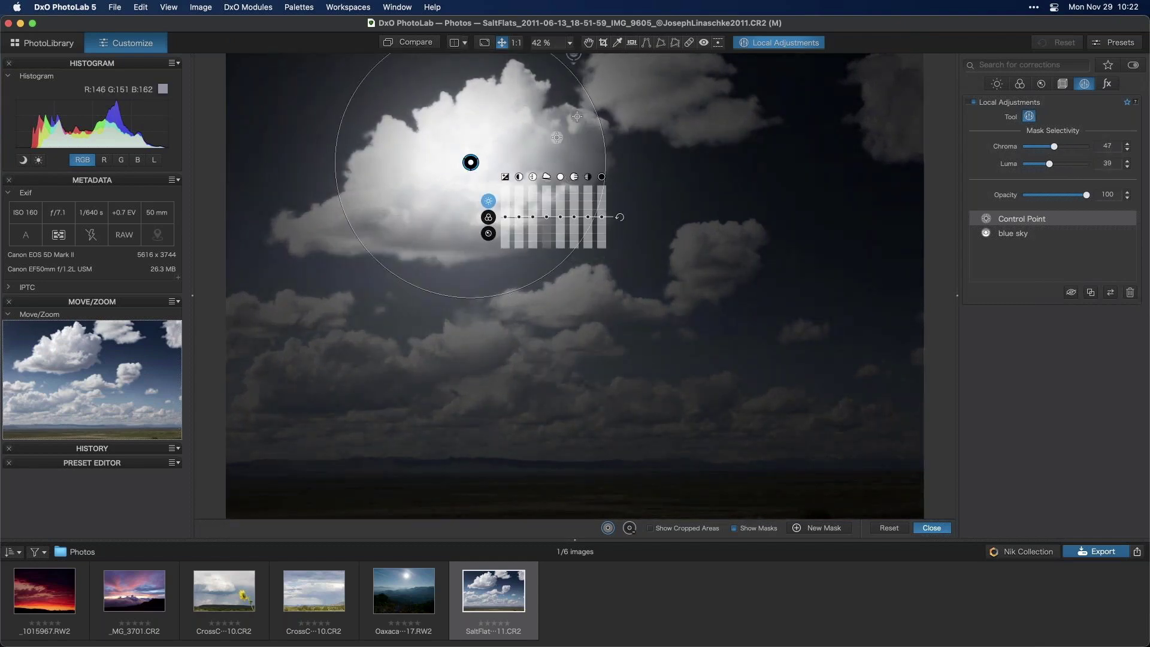
# Shrink the cloud control point's radius, nudge the point slightly, and set its Chroma to 39 and Luma to 29.
pyautogui.moveTo(596, 116)
pyautogui.mouseDown()
pyautogui.moveTo(554, 132)
pyautogui.moveTo(581, 123)
pyautogui.mouseUp()
pyautogui.moveTo(473, 165)
pyautogui.moveTo(473, 165); pyautogui.dragTo(477, 165)
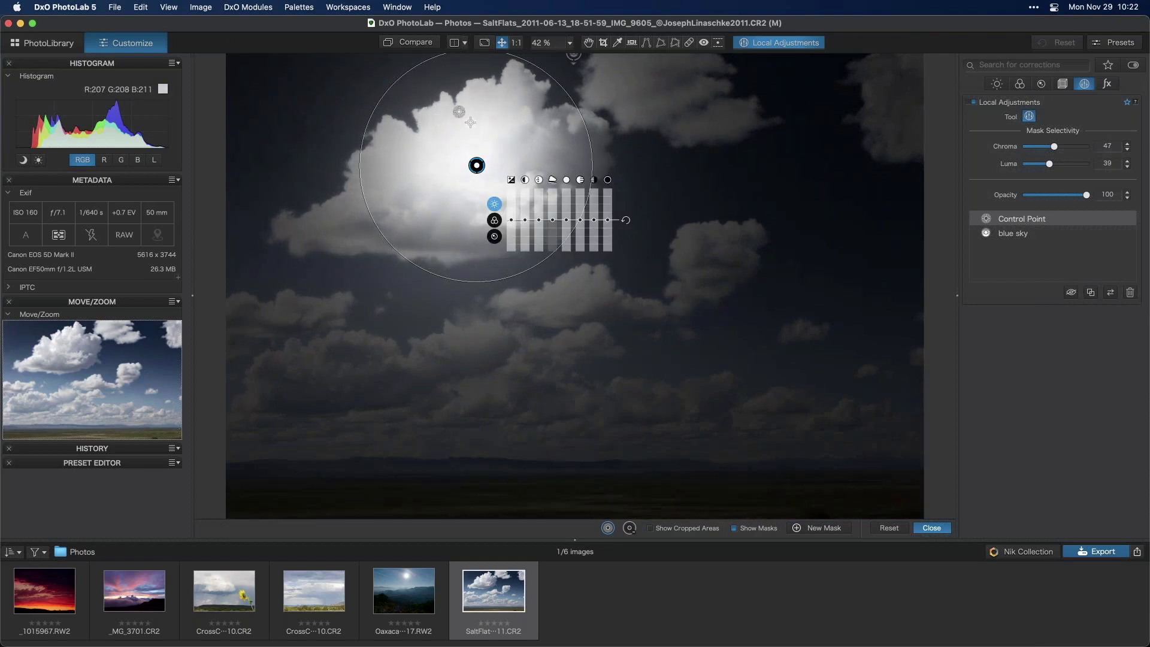
pyautogui.moveTo(1060, 150)
pyautogui.mouseDown()
pyautogui.moveTo(1047, 147)
pyautogui.moveTo(1058, 166)
pyautogui.moveTo(1049, 164)
pyautogui.moveTo(1050, 148)
pyautogui.mouseUp()
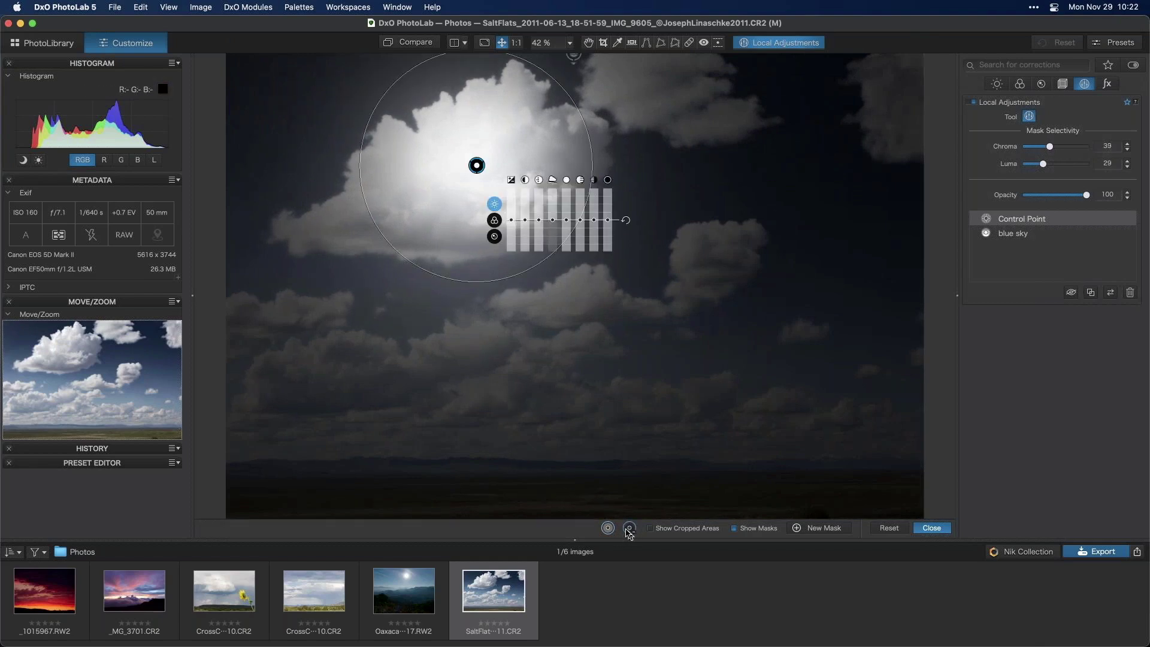
# Add negative control points in the sky above, below and to the lower left of the large cloud, enlarging the radius of the one below.
pyautogui.click(431, 73)
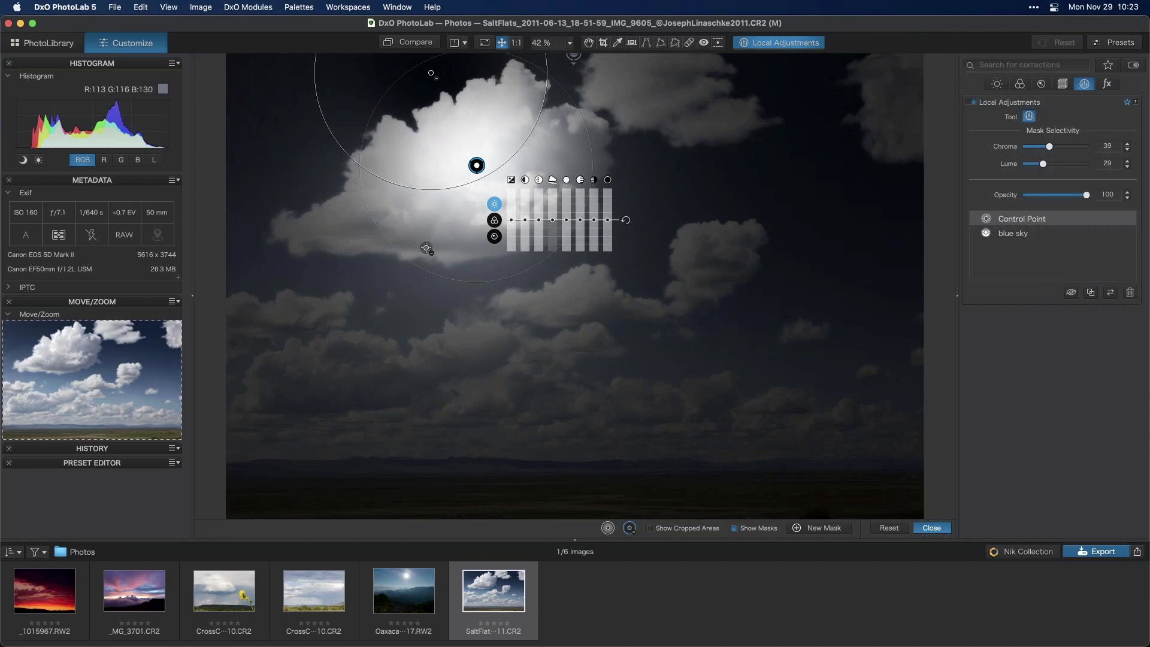
pyautogui.click(489, 272)
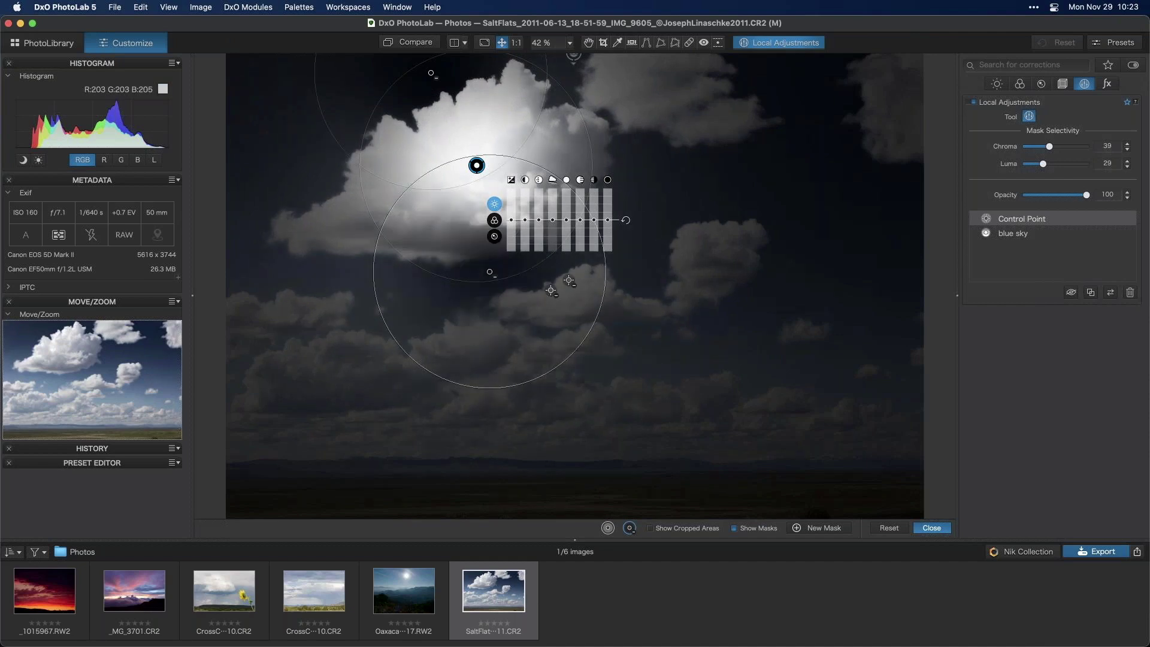
pyautogui.moveTo(629, 252); pyautogui.dragTo(639, 251)
pyautogui.click(321, 264)
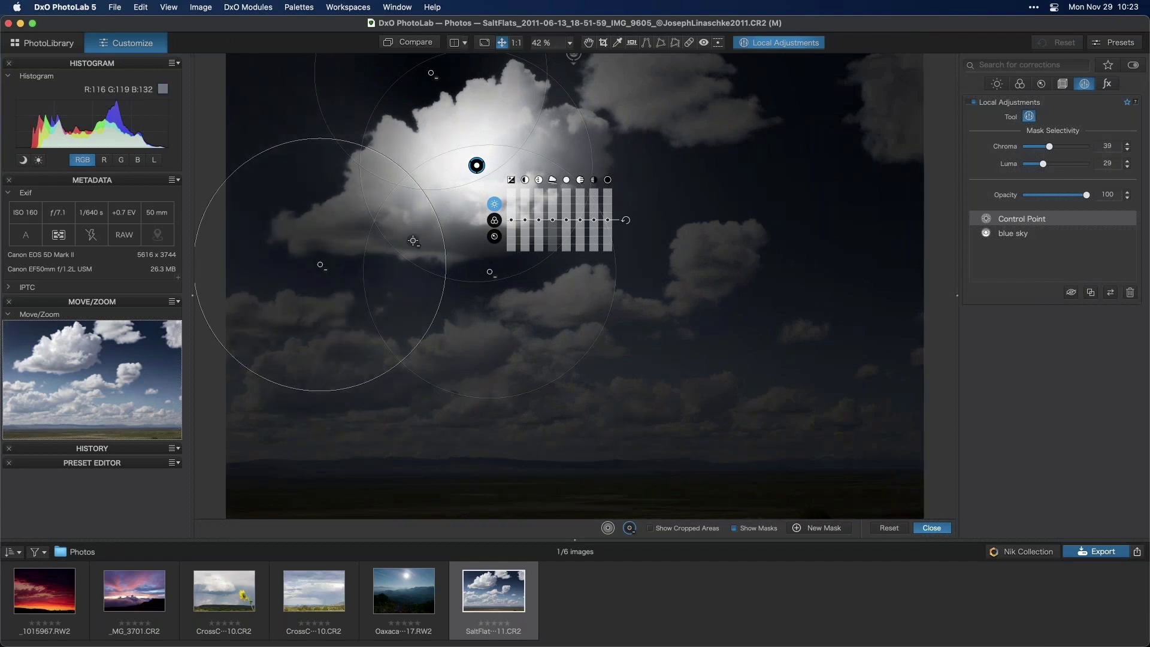
# Enlarge the main control point's radius around the whole large cloud and shift the negative point below it slightly to the right.
pyautogui.click(478, 165)
pyautogui.moveTo(364, 251)
pyautogui.mouseDown()
pyautogui.moveTo(353, 262)
pyautogui.moveTo(371, 258)
pyautogui.mouseUp()
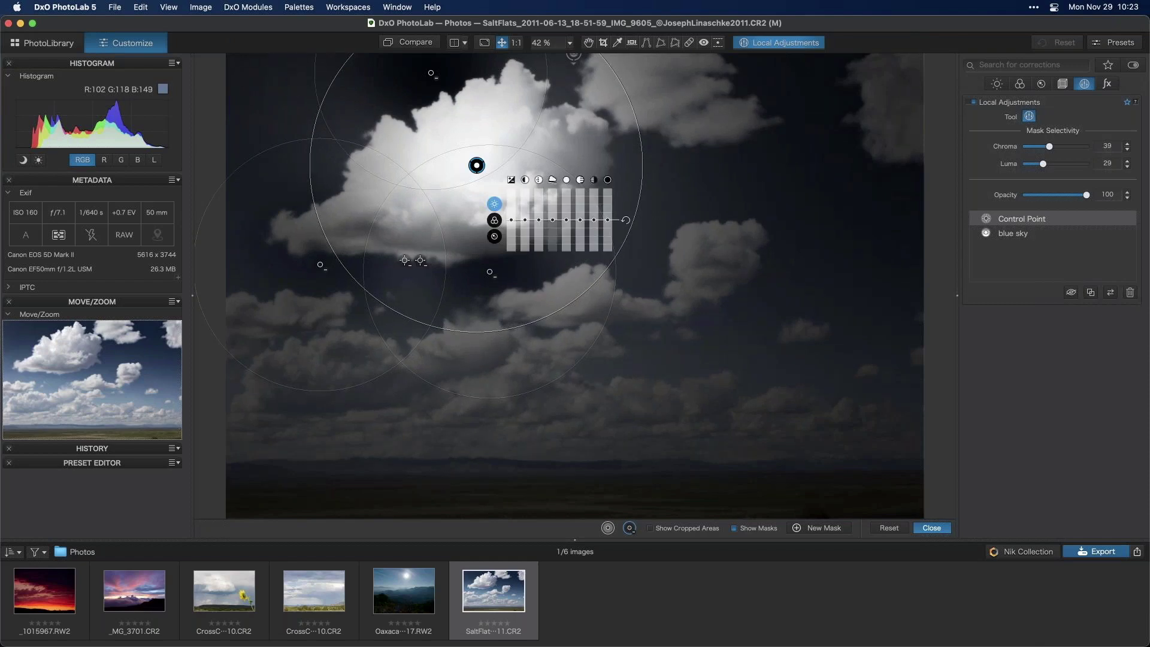
pyautogui.click(496, 275)
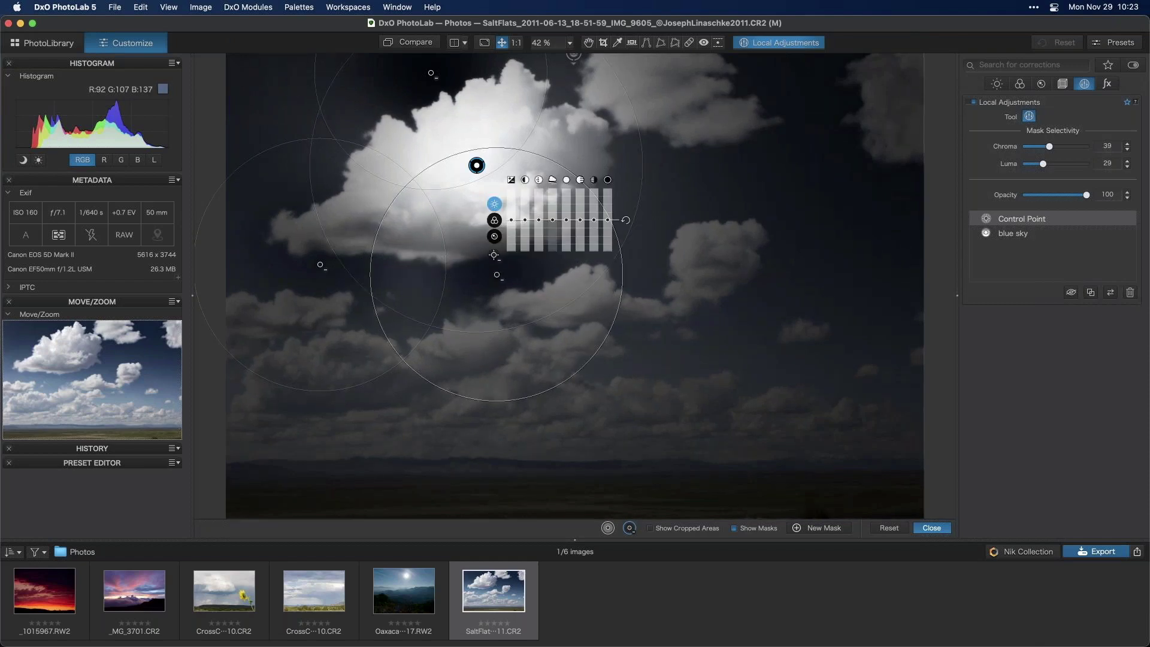
# Rename the control point mask as "cloud".
pyautogui.click(477, 166)
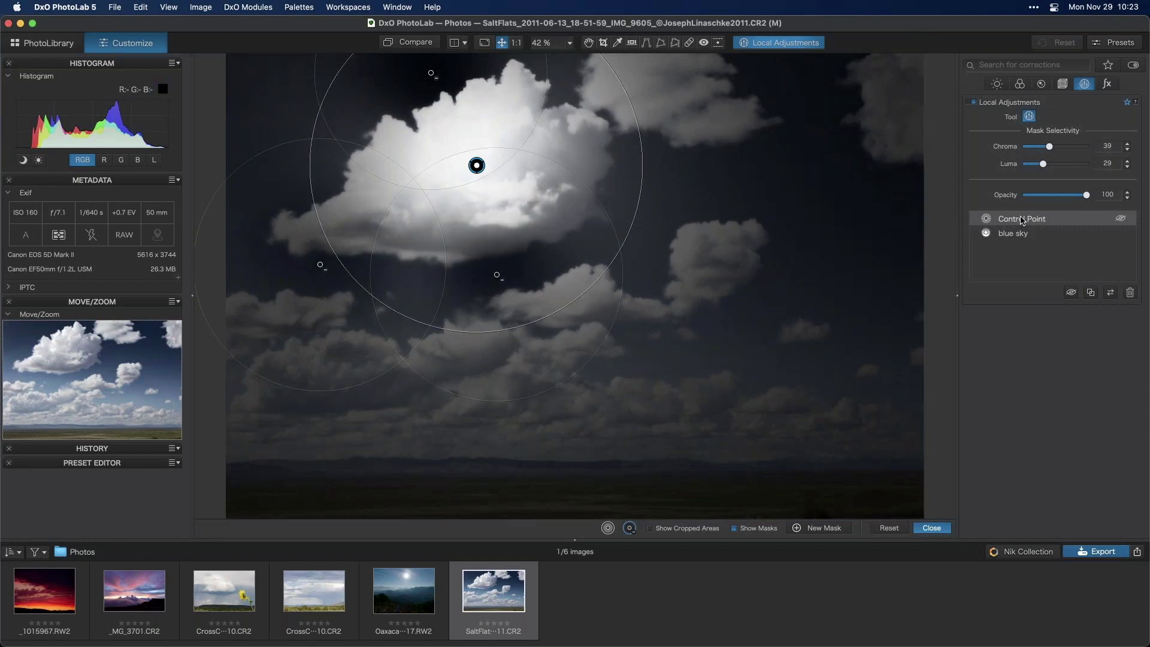
pyautogui.doubleClick(1023, 218)
pyautogui.write('cloud')
pyautogui.press('Return')
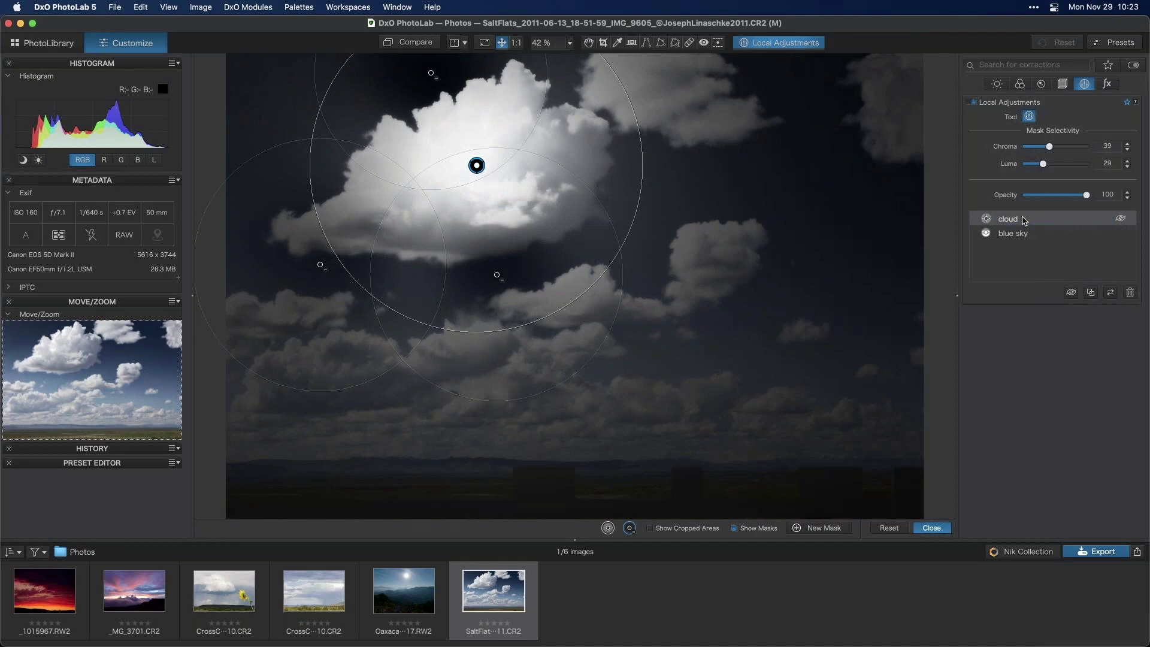
# Hide the mask overlay and raise the cloud mask's Microcontrast to 53.
pyautogui.click(761, 530)
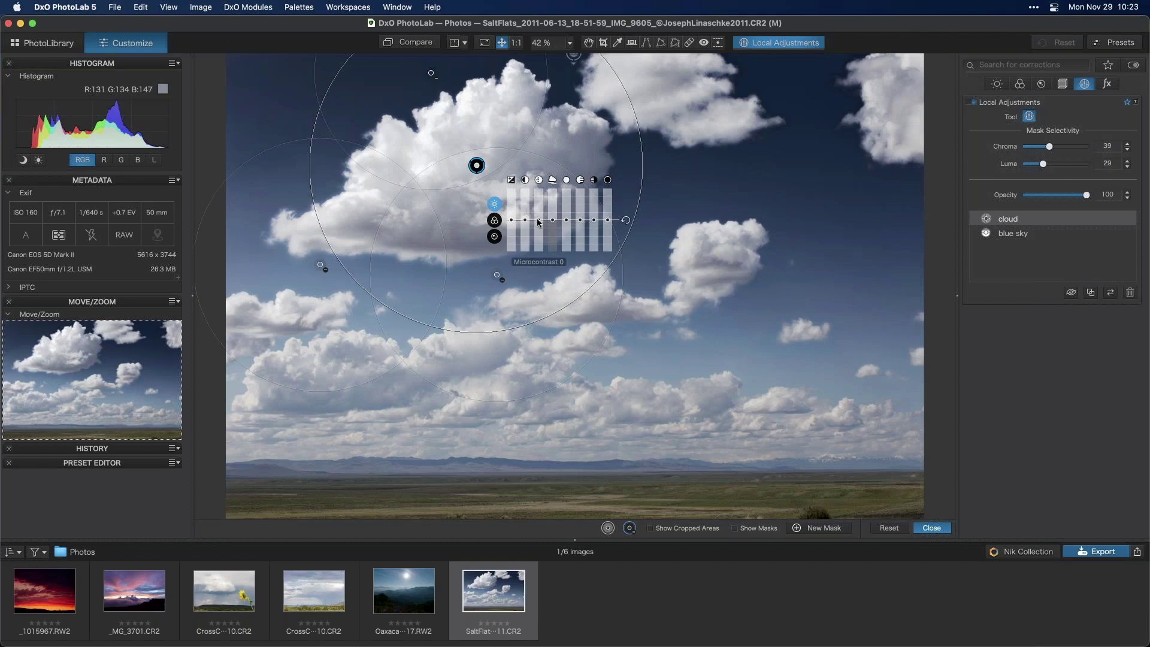
pyautogui.moveTo(541, 223)
pyautogui.mouseDown()
pyautogui.moveTo(541, 202)
pyautogui.moveTo(539, 213)
pyautogui.mouseUp()
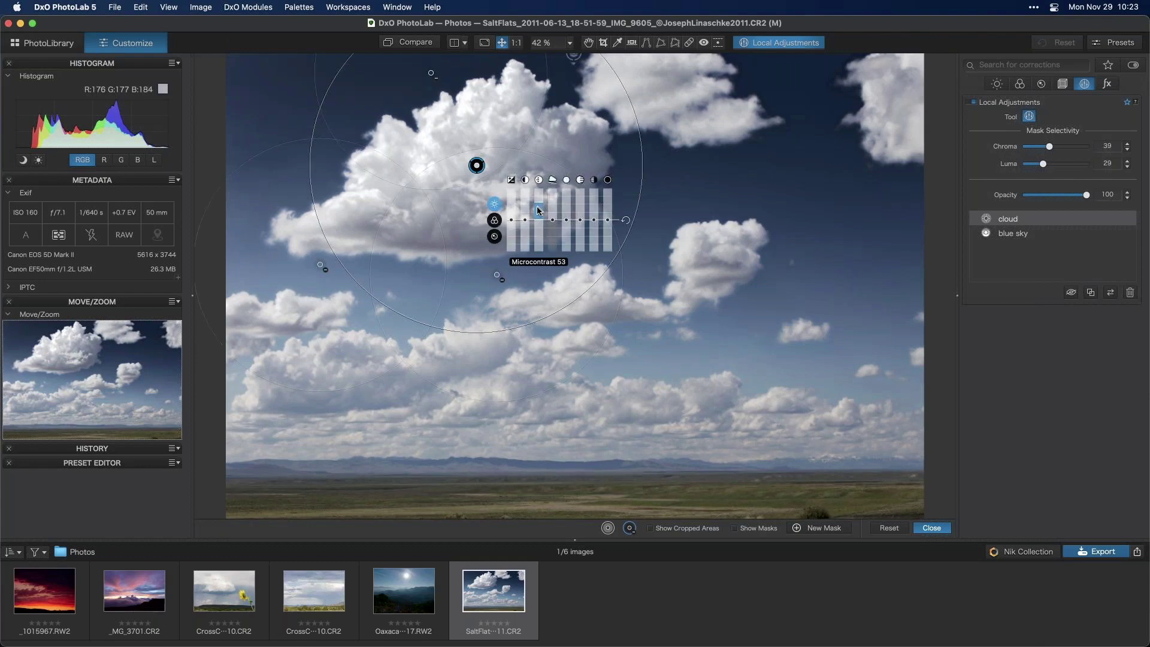
pyautogui.click(538, 212)
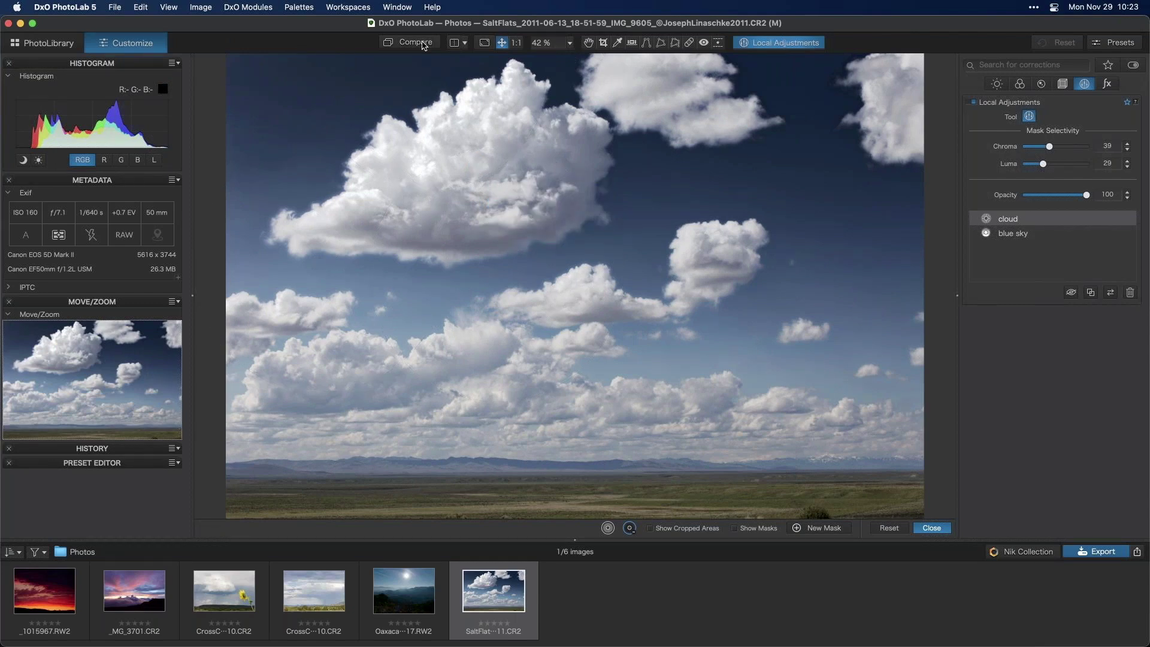
# Compare the corrected photo with the original, and review the cloud control point and its mask.
pyautogui.click(423, 45)
pyautogui.click(424, 45)
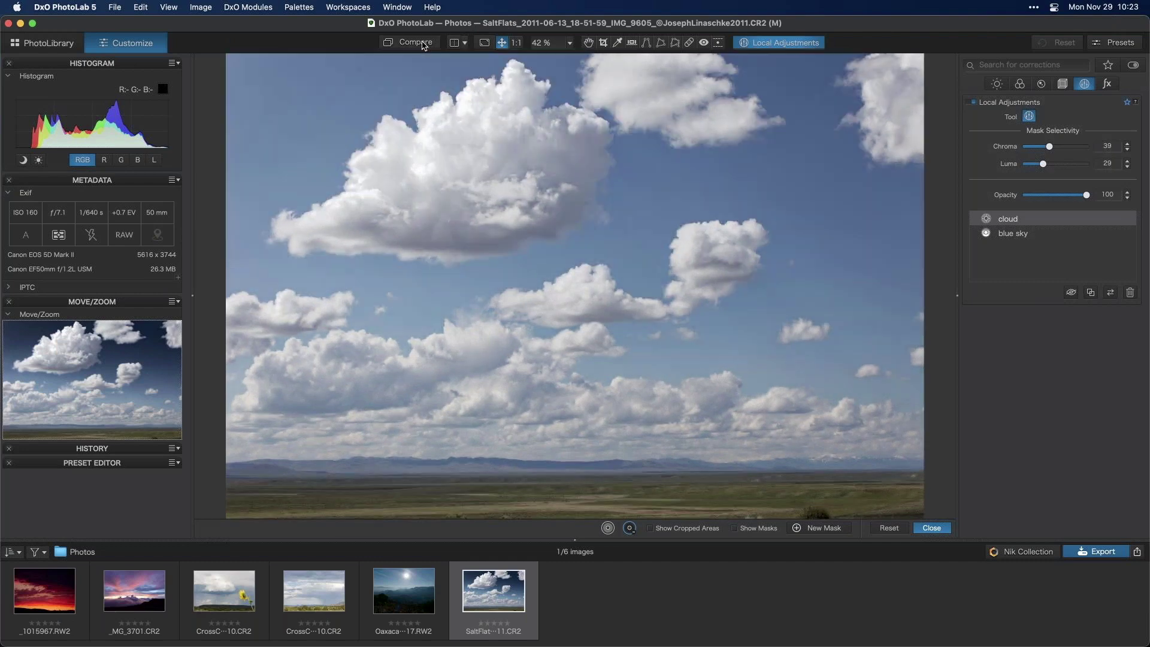
pyautogui.click(424, 46)
pyautogui.click(424, 46)
pyautogui.click(477, 165)
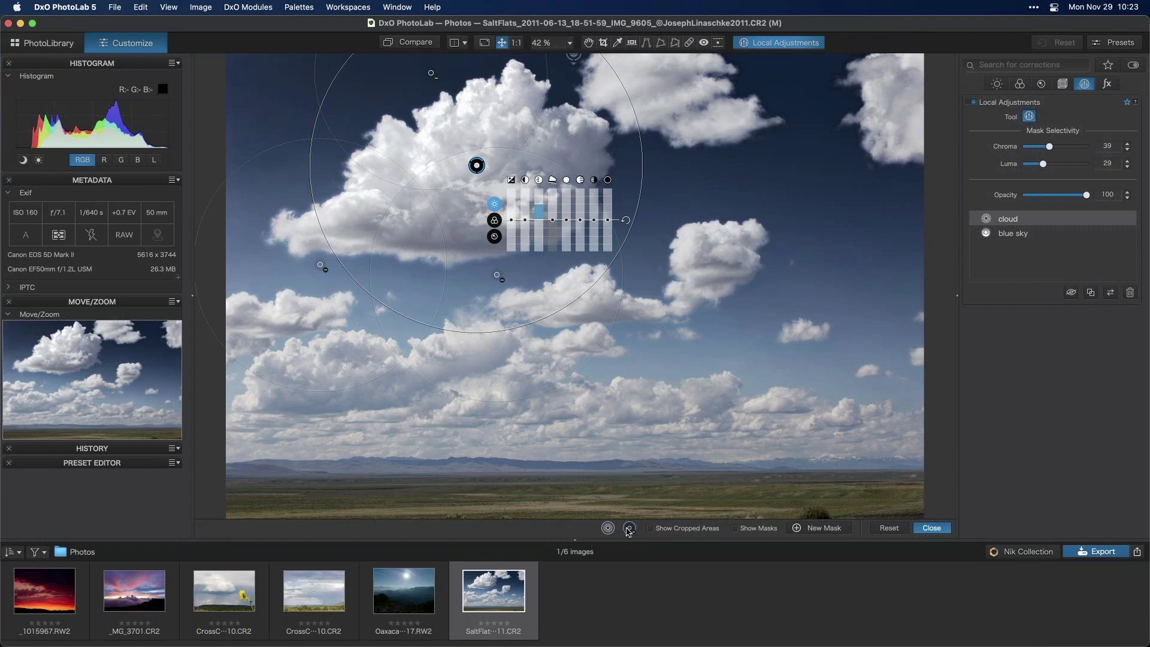
pyautogui.click(748, 532)
pyautogui.click(747, 532)
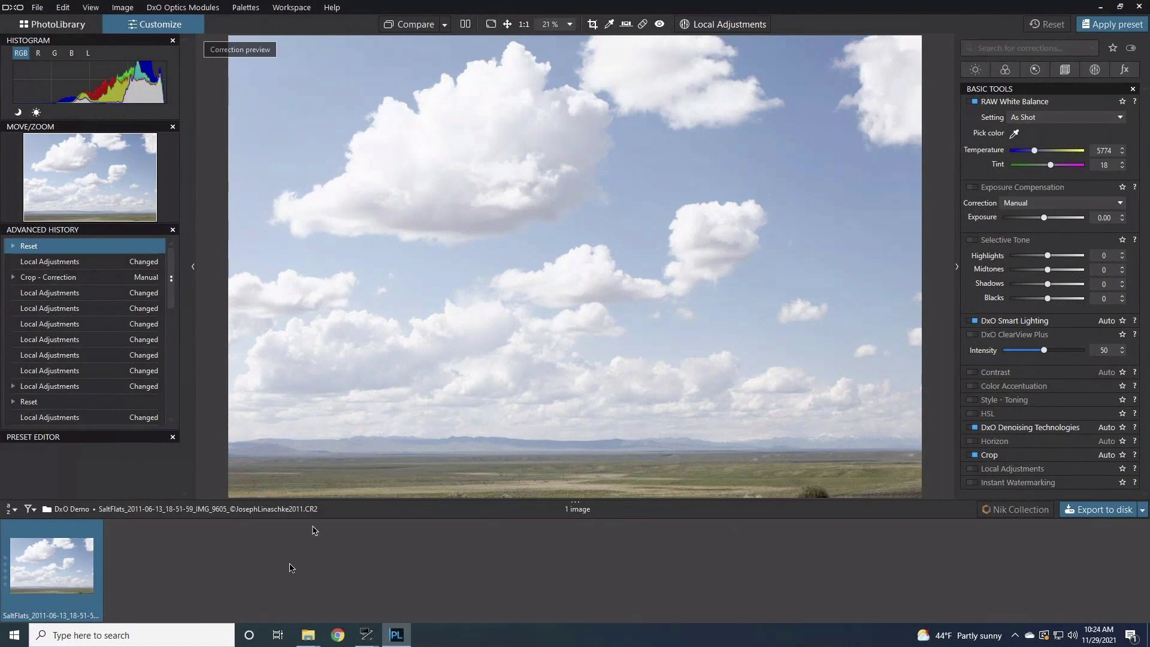
# Turn on local adjustments for the uncorrected salt flats photo and place a control point on the large upper cloud.
pyautogui.click(733, 29)
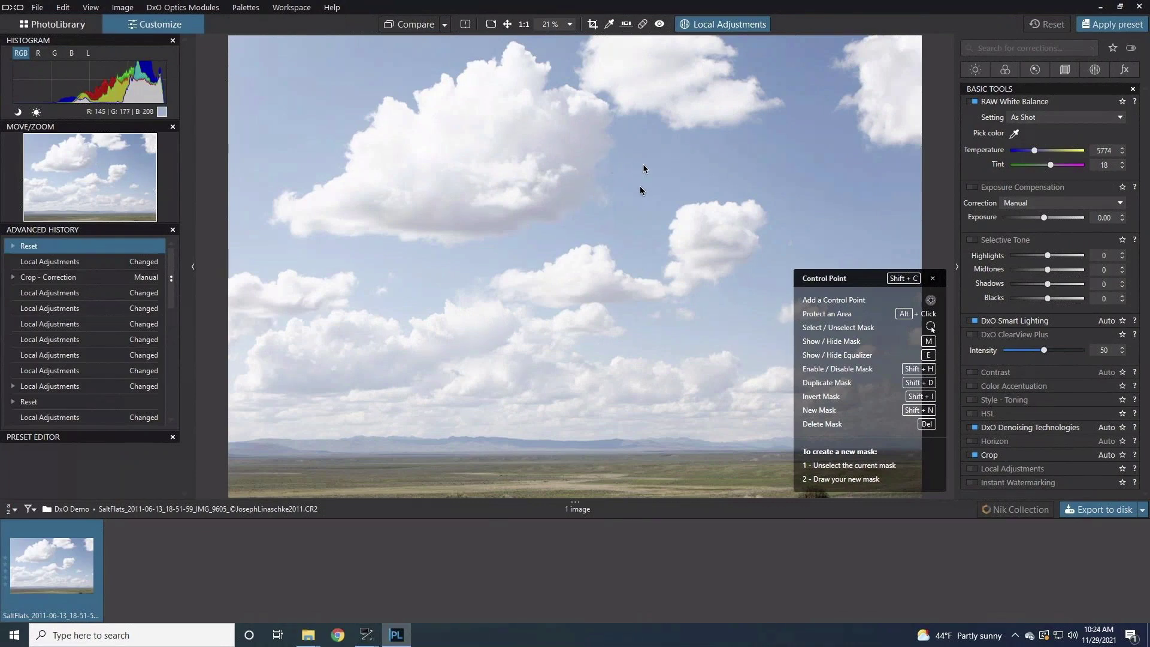
pyautogui.rightClick(562, 162)
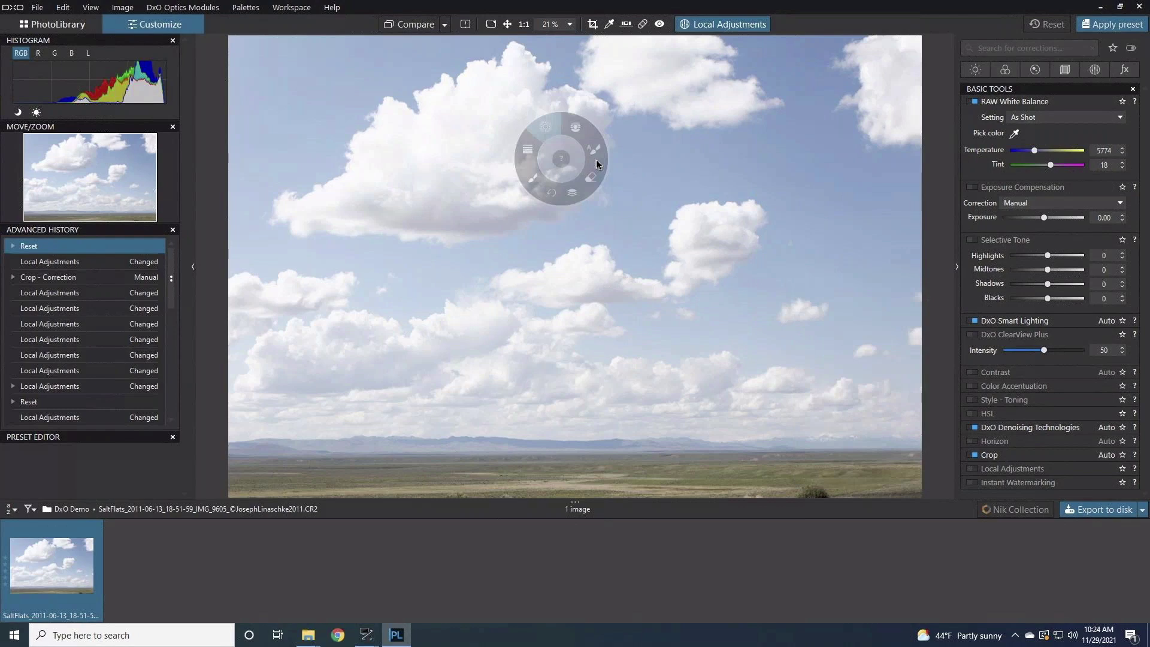
pyautogui.click(472, 146)
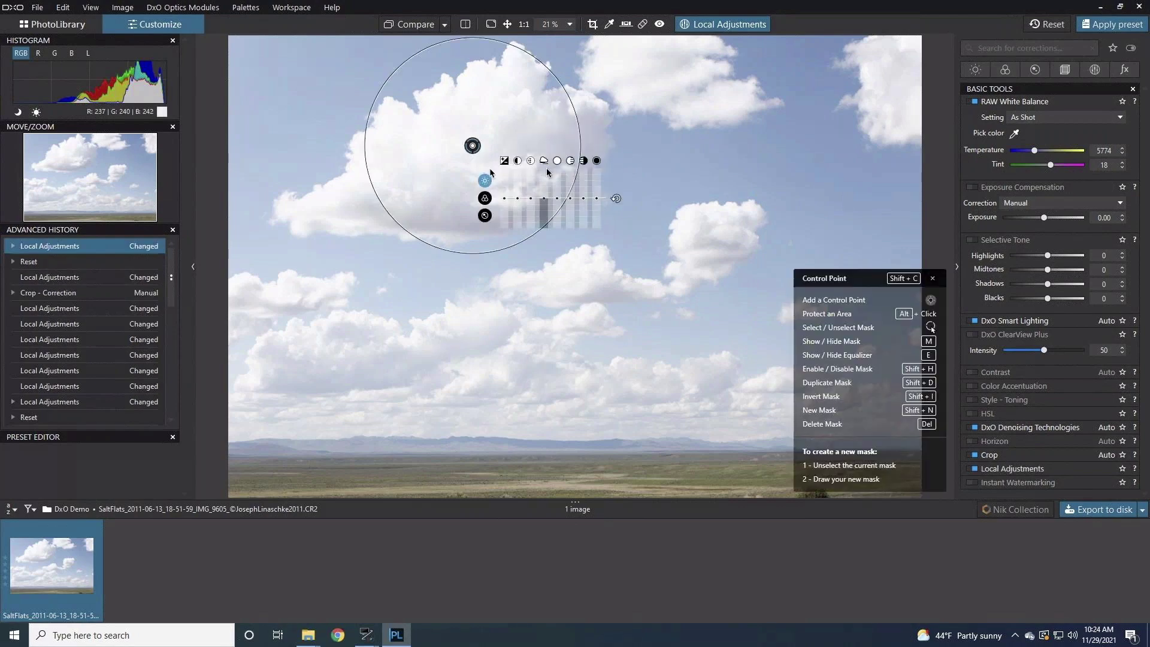
# Show the mask, enlarge the control point's radius to surround the large cloud, and move the point slightly down.
pyautogui.press('m')
pyautogui.moveTo(638, 127); pyautogui.dragTo(639, 127)
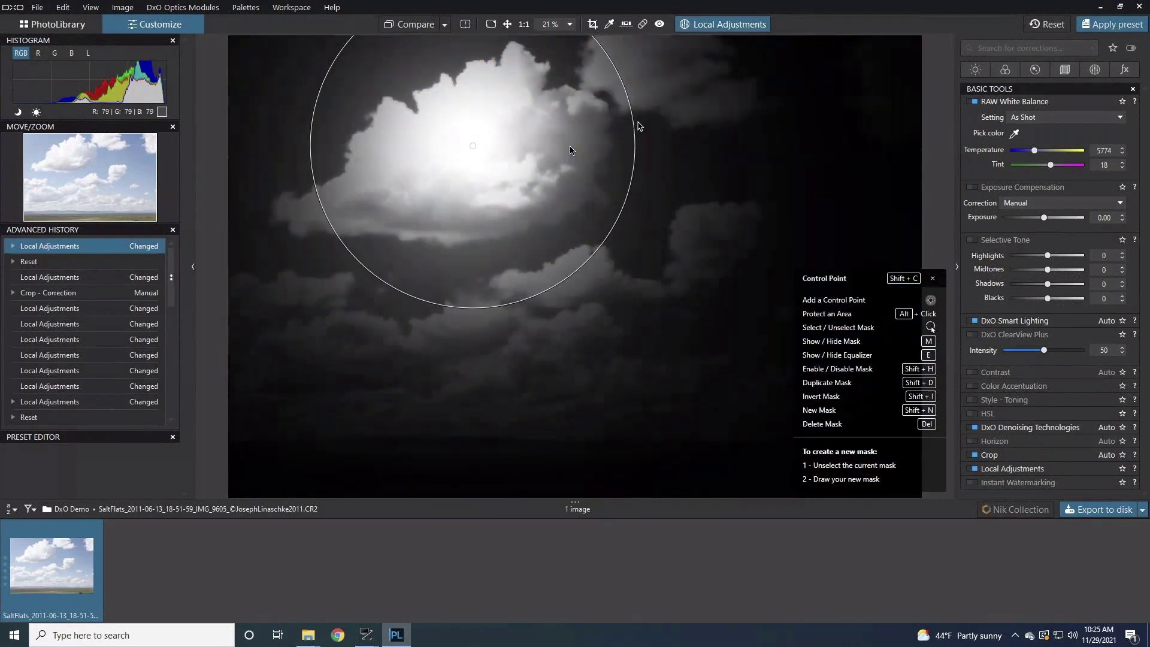
pyautogui.moveTo(475, 145)
pyautogui.moveTo(472, 147); pyautogui.dragTo(473, 155)
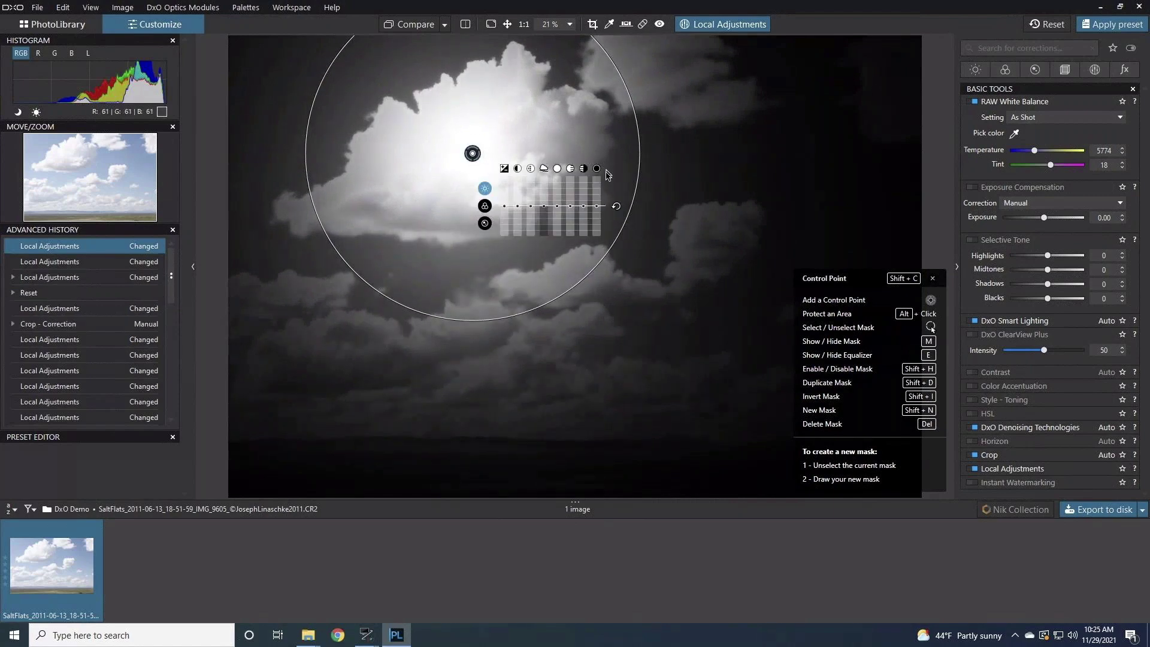
# Add protection points near the large cloud's top and at its lower edge, plus another control point in its lower-left part.
pyautogui.keyDown('alt'); pyautogui.click(551, 136); pyautogui.keyUp('alt')
pyautogui.moveTo(553, 139); pyautogui.dragTo(491, 113)
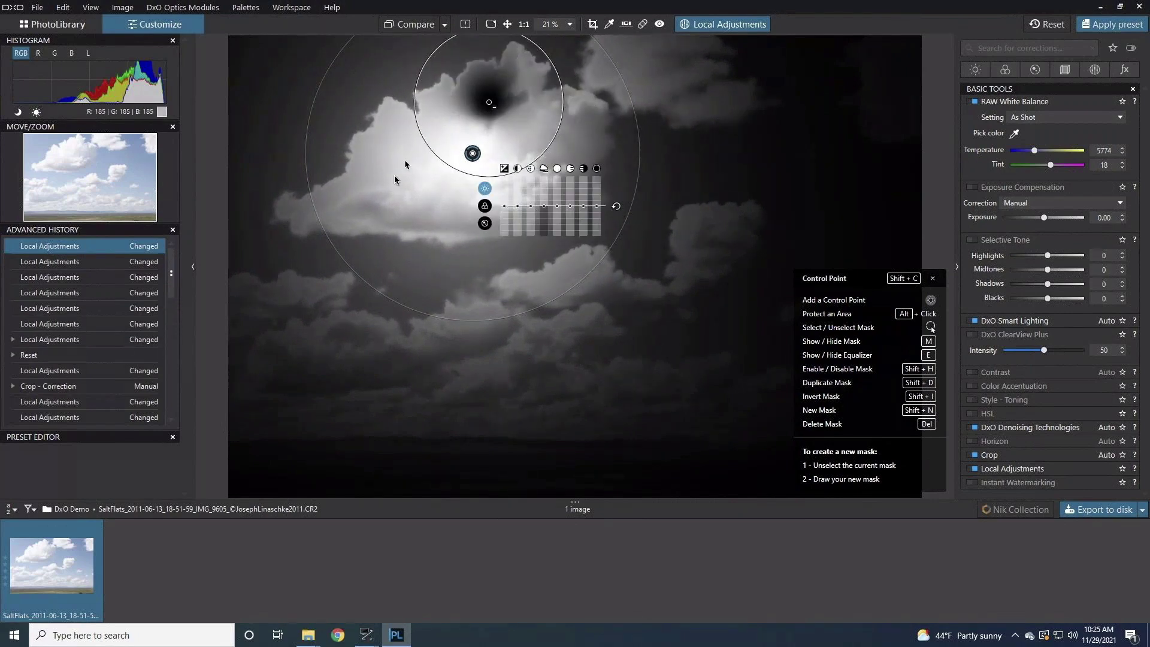
pyautogui.click(384, 191)
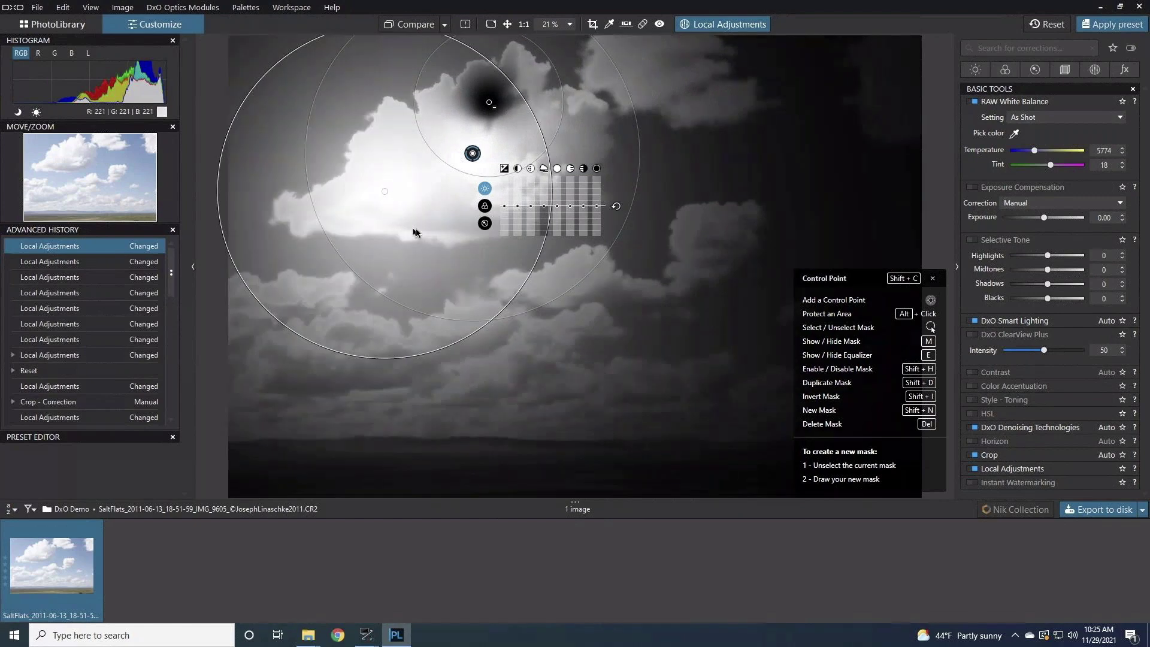
pyautogui.keyDown('alt'); pyautogui.click(434, 238); pyautogui.keyUp('alt')
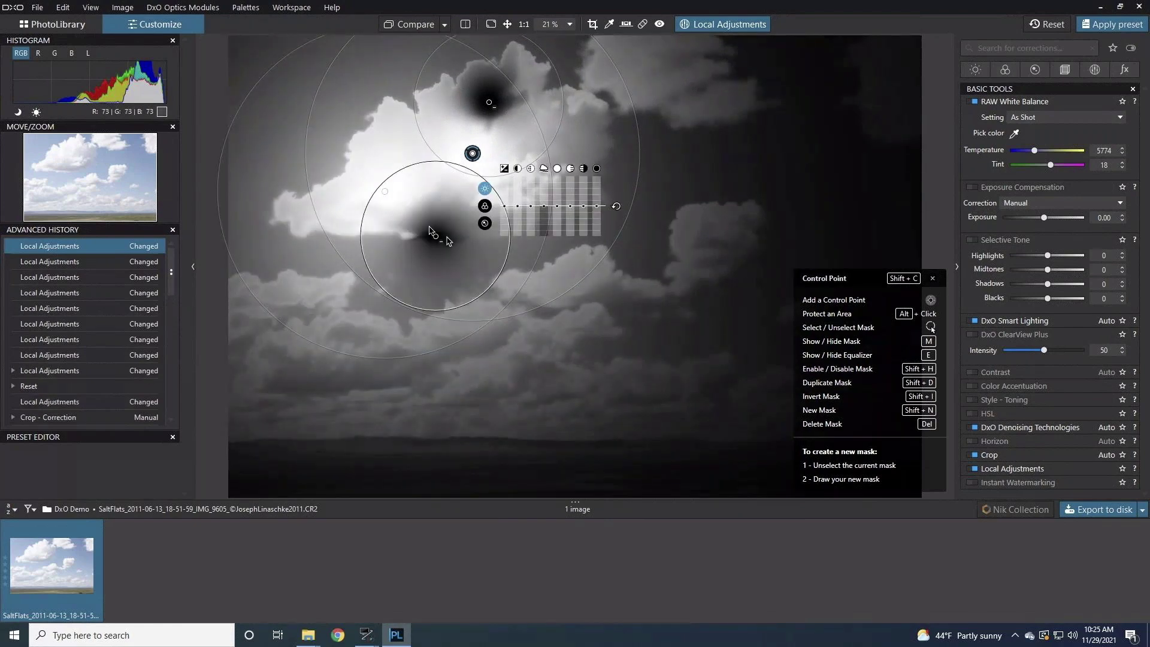
# Move the protection point at the large cloud's lower edge slightly up and compare the mask with the photo.
pyautogui.moveTo(436, 231); pyautogui.dragTo(435, 221)
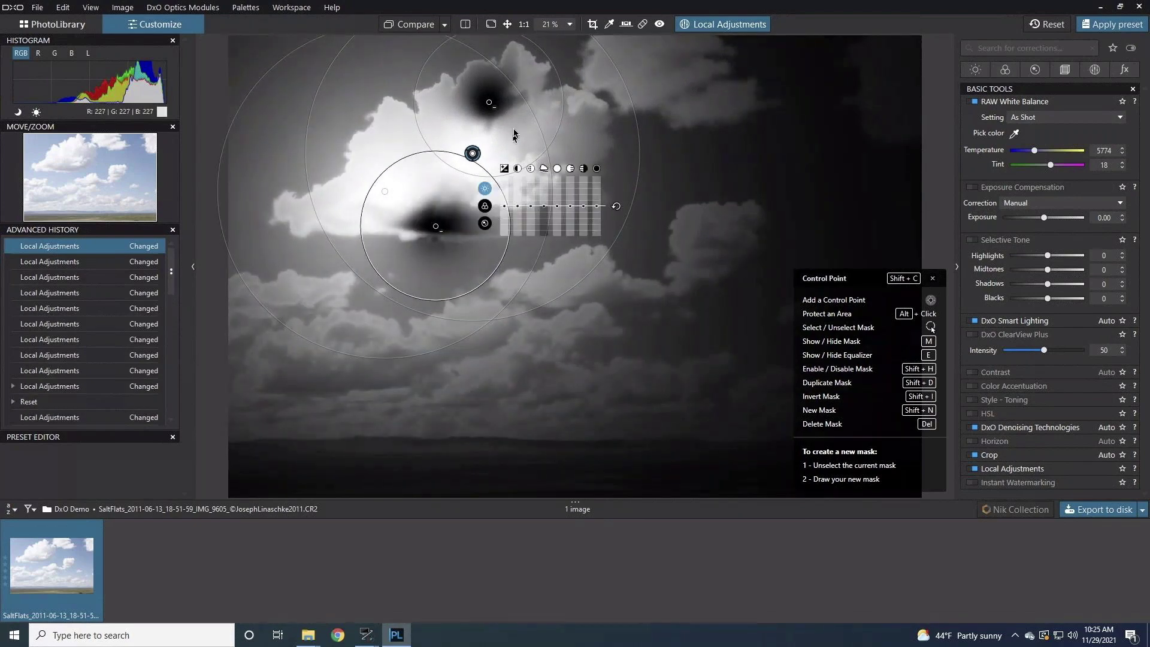
pyautogui.press('m')
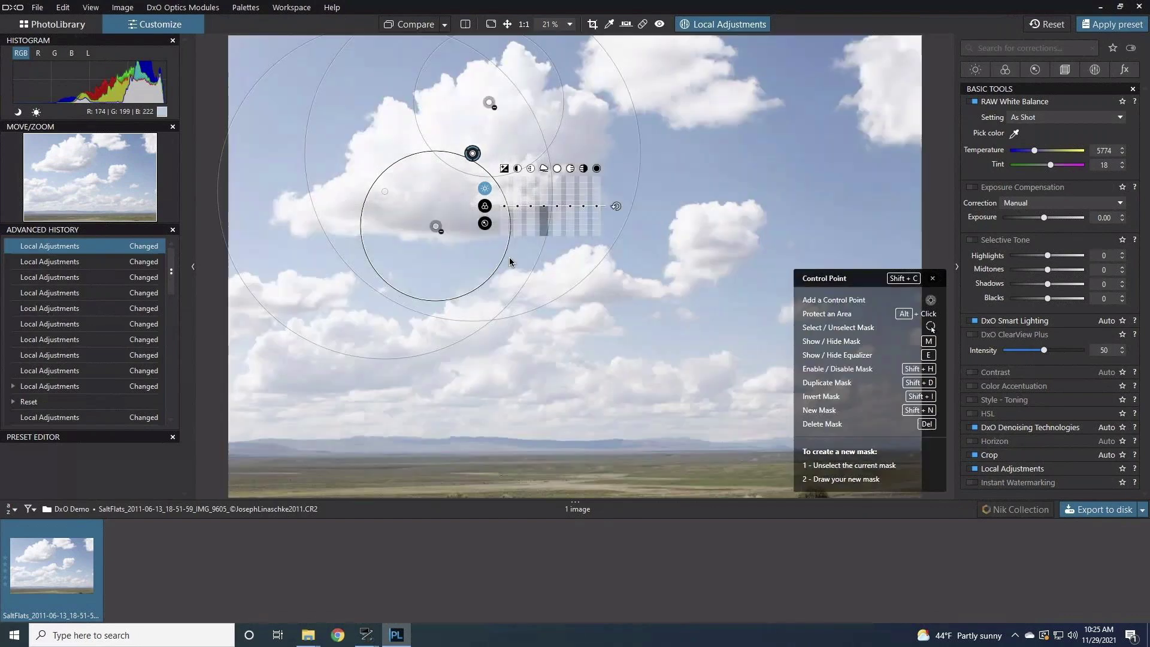
pyautogui.press('m')
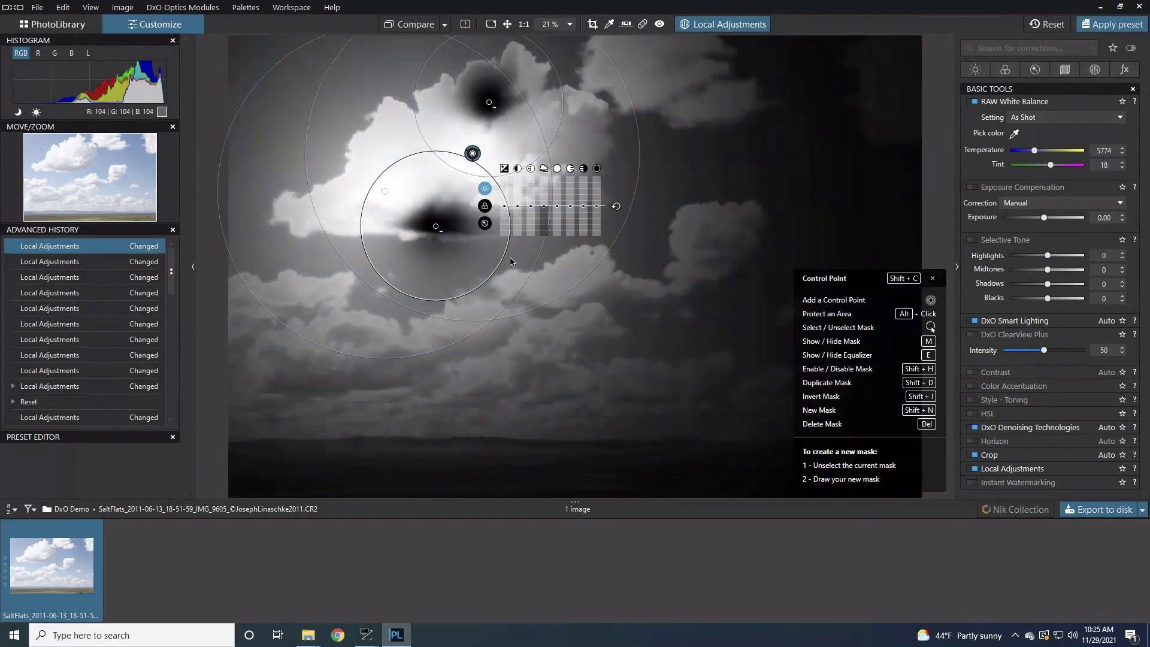
pyautogui.press('m')
pyautogui.press('m')
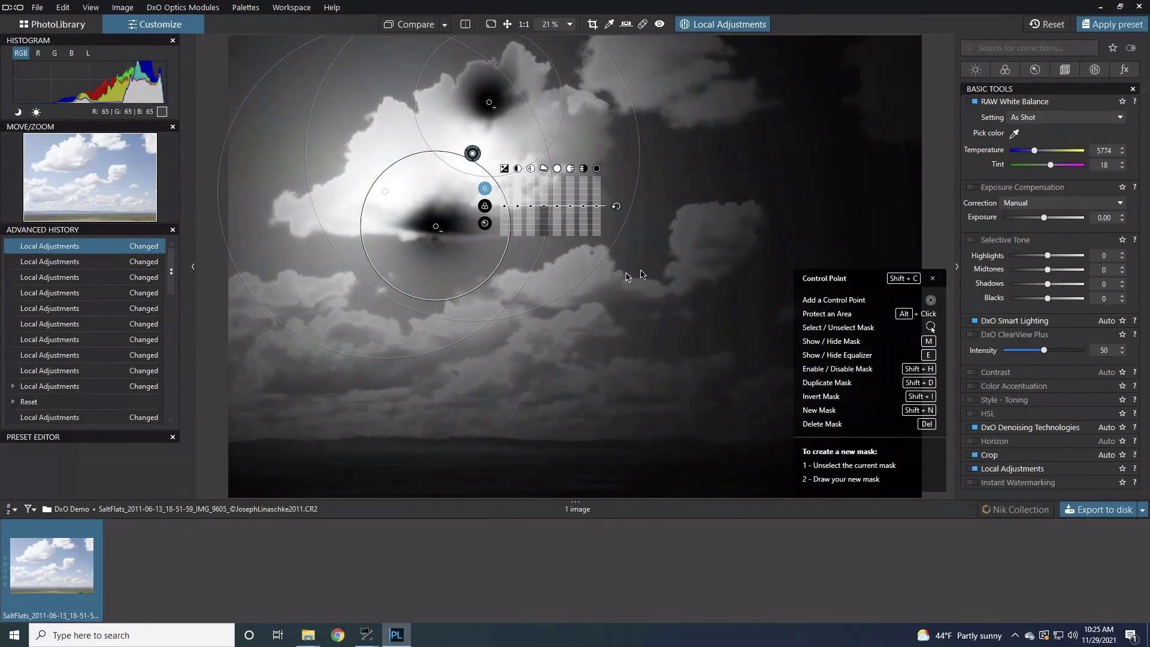
# Add a control point in the blue sky beside the large cloud and a protection point next to it, and check the mask.
pyautogui.rightClick(626, 276)
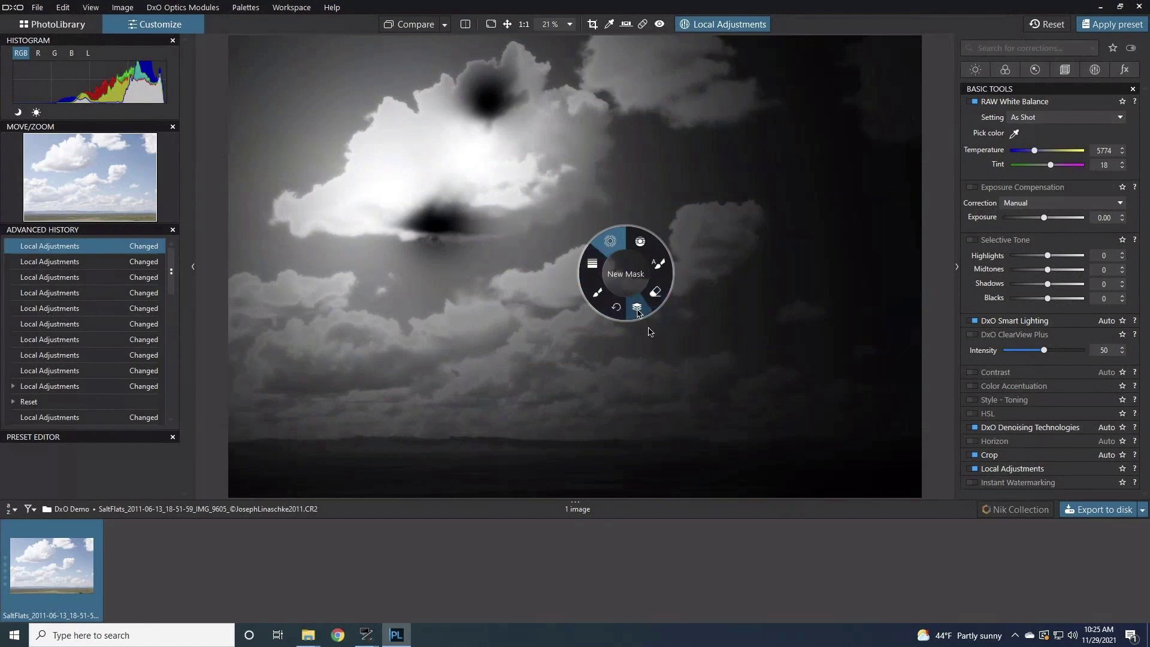
pyautogui.click(681, 370)
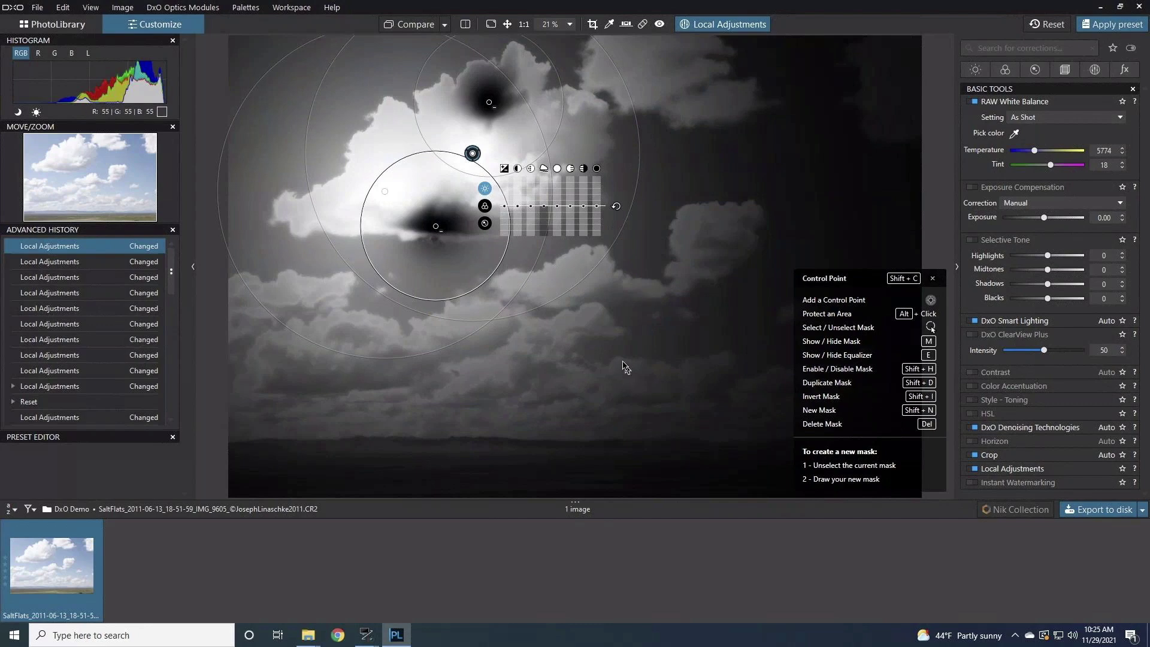
pyautogui.click(658, 184)
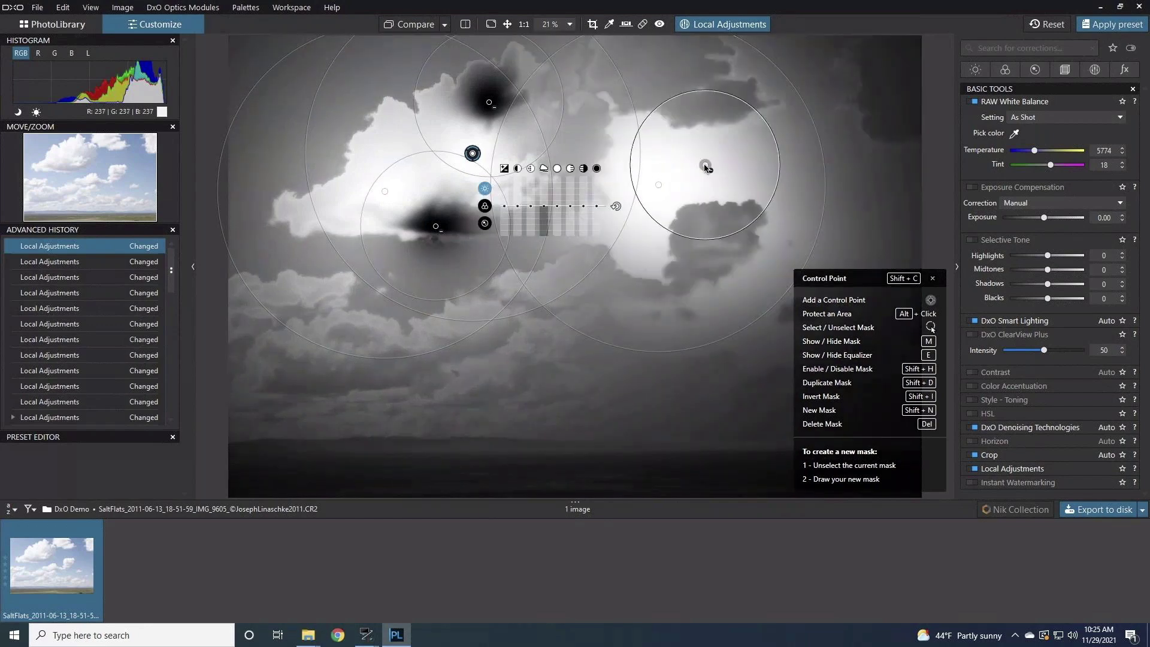
pyautogui.click(705, 165)
pyautogui.press('m')
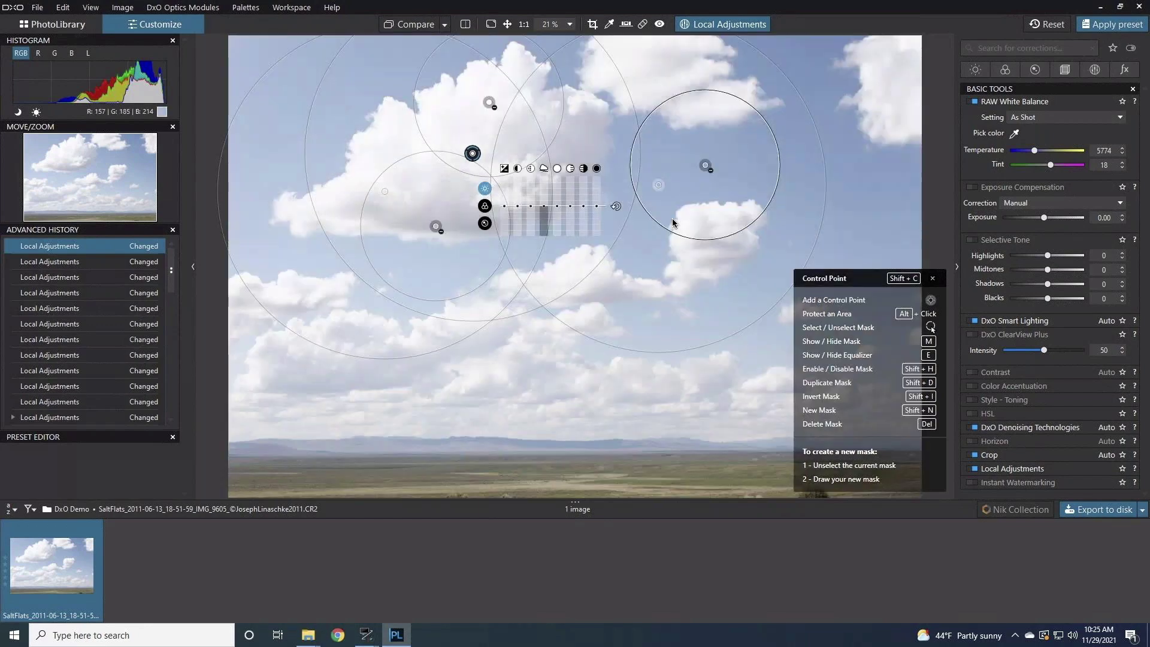
pyautogui.press('m')
pyautogui.press('m')
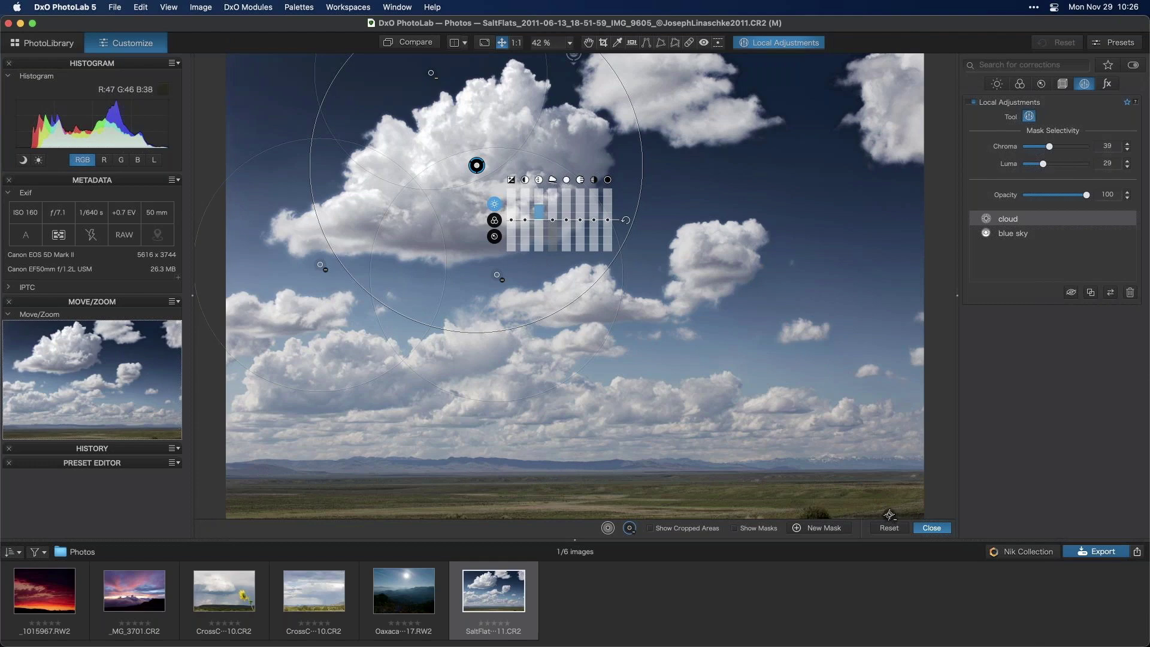
# Start a new mask, try a graduated filter over the foreground below the horizon, and delete it.
pyautogui.rightClick(618, 450)
pyautogui.click(632, 484)
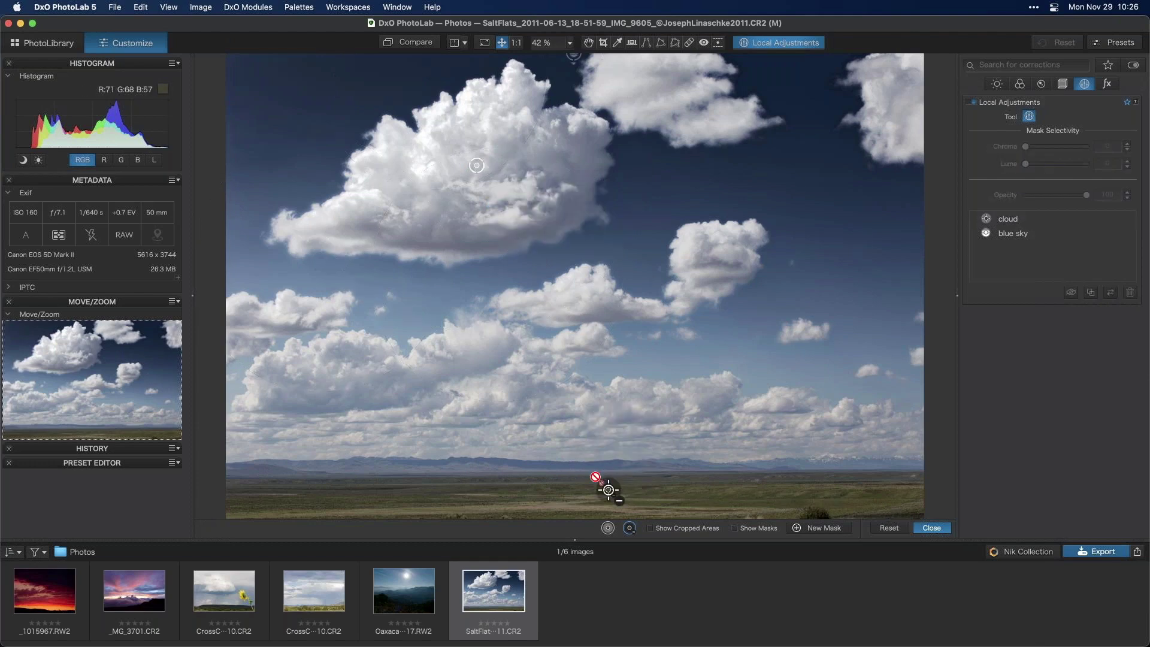
pyautogui.rightClick(638, 438)
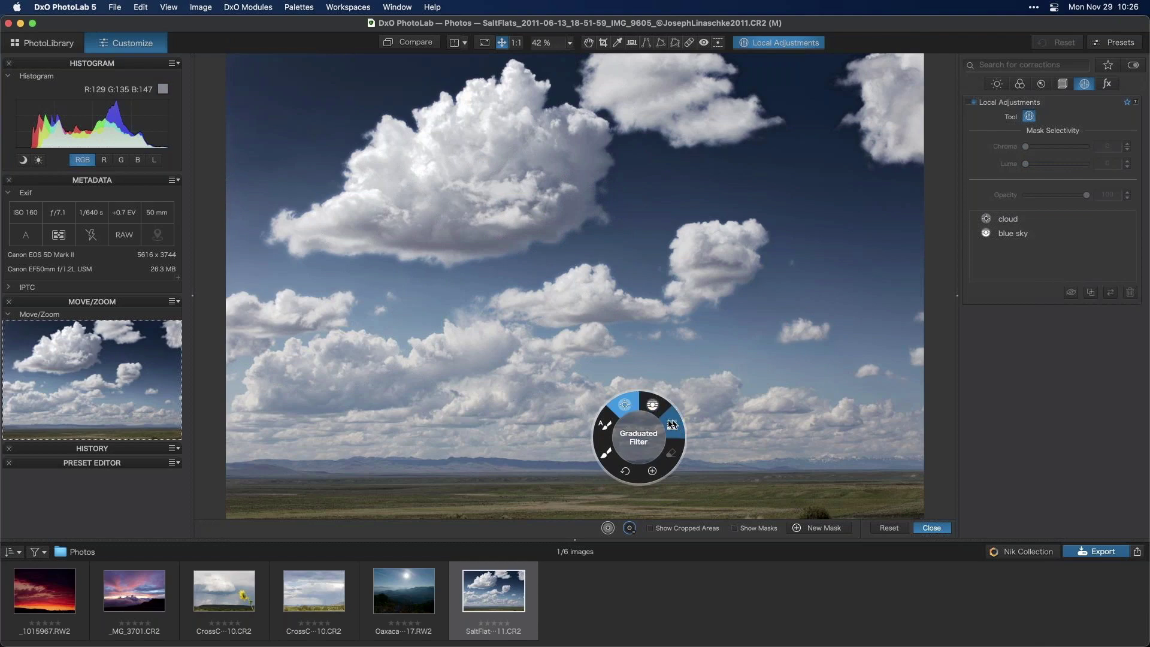
pyautogui.click(671, 424)
pyautogui.moveTo(515, 479)
pyautogui.mouseDown()
pyautogui.moveTo(515, 446)
pyautogui.moveTo(520, 470)
pyautogui.mouseUp()
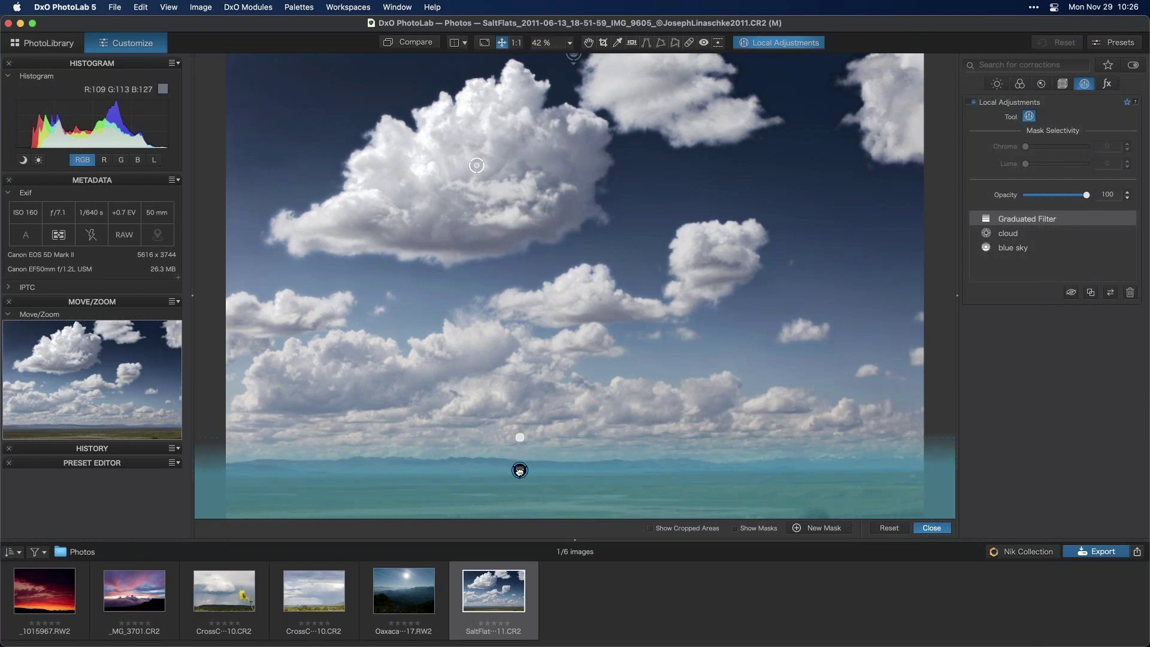
pyautogui.moveTo(519, 470)
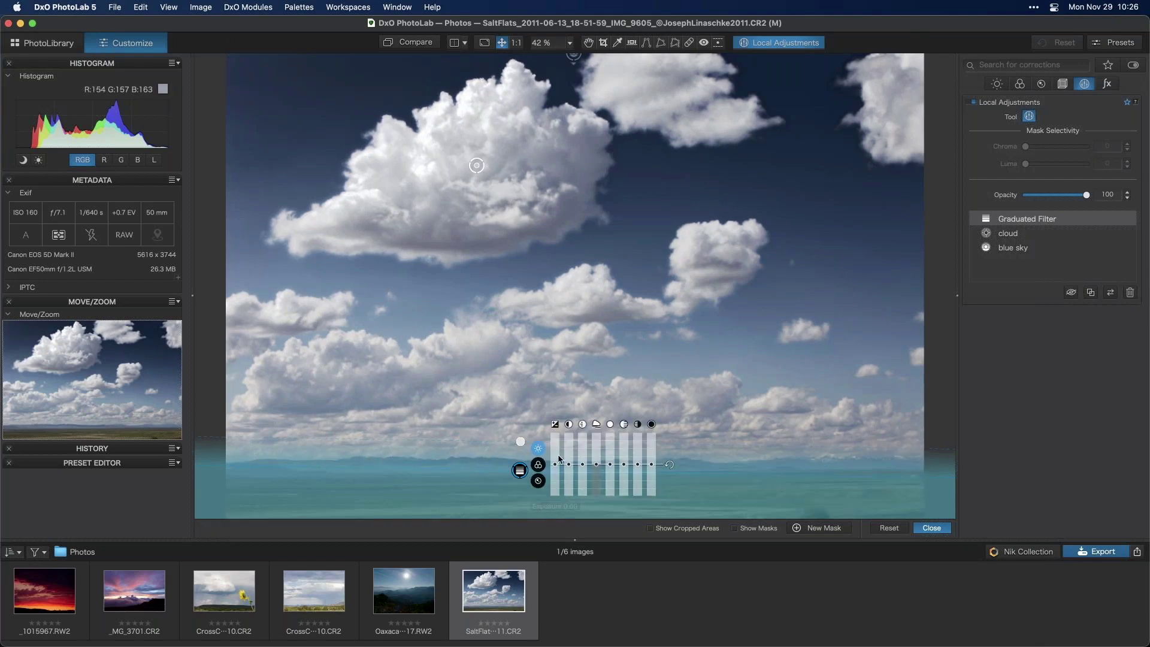
pyautogui.press('BackSpace')
# Place a control line just below the horizon to cover the foreground plain, with its color sample on the green field.
pyautogui.rightClick(528, 471)
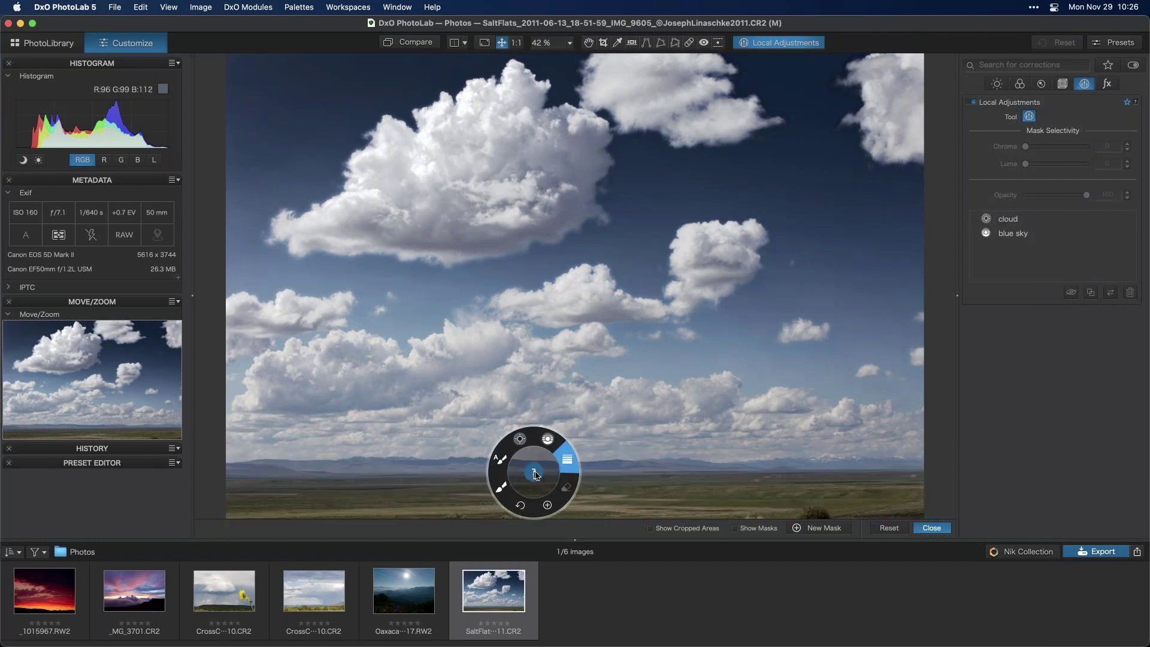
pyautogui.click(550, 442)
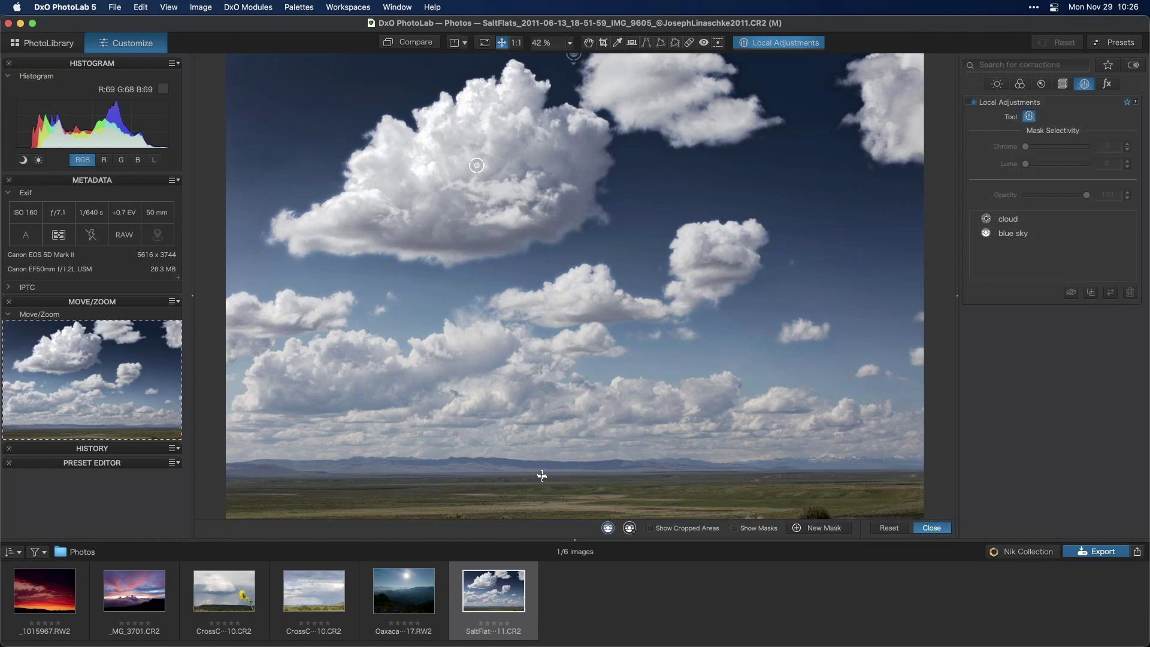
pyautogui.moveTo(542, 475); pyautogui.dragTo(543, 455)
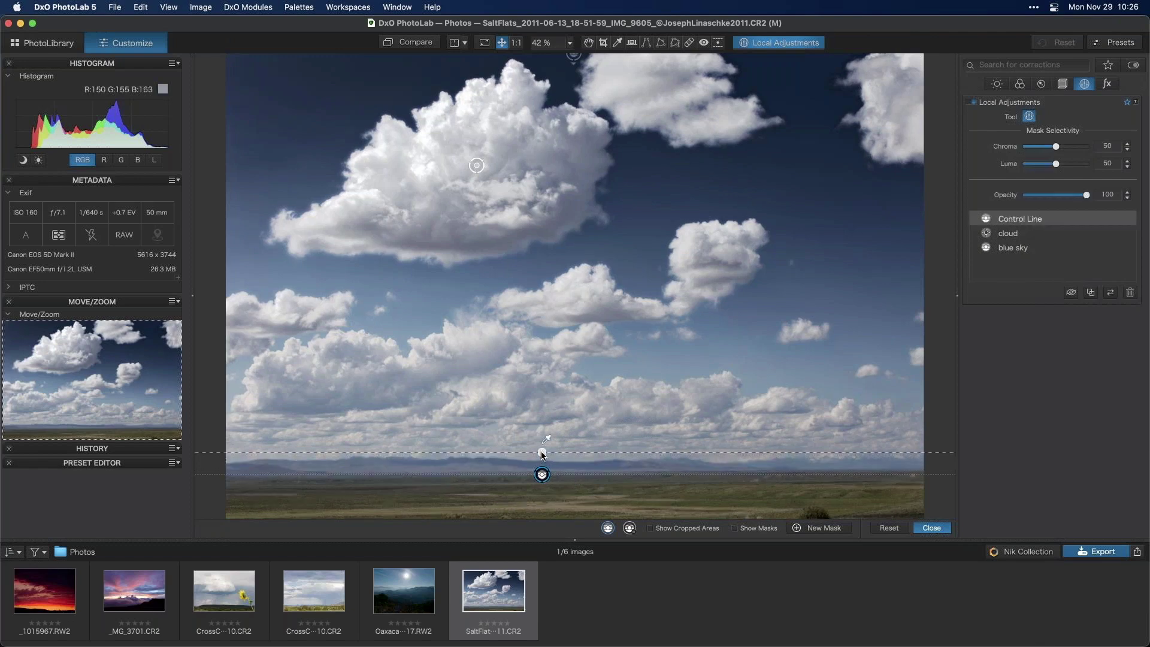
pyautogui.moveTo(541, 459)
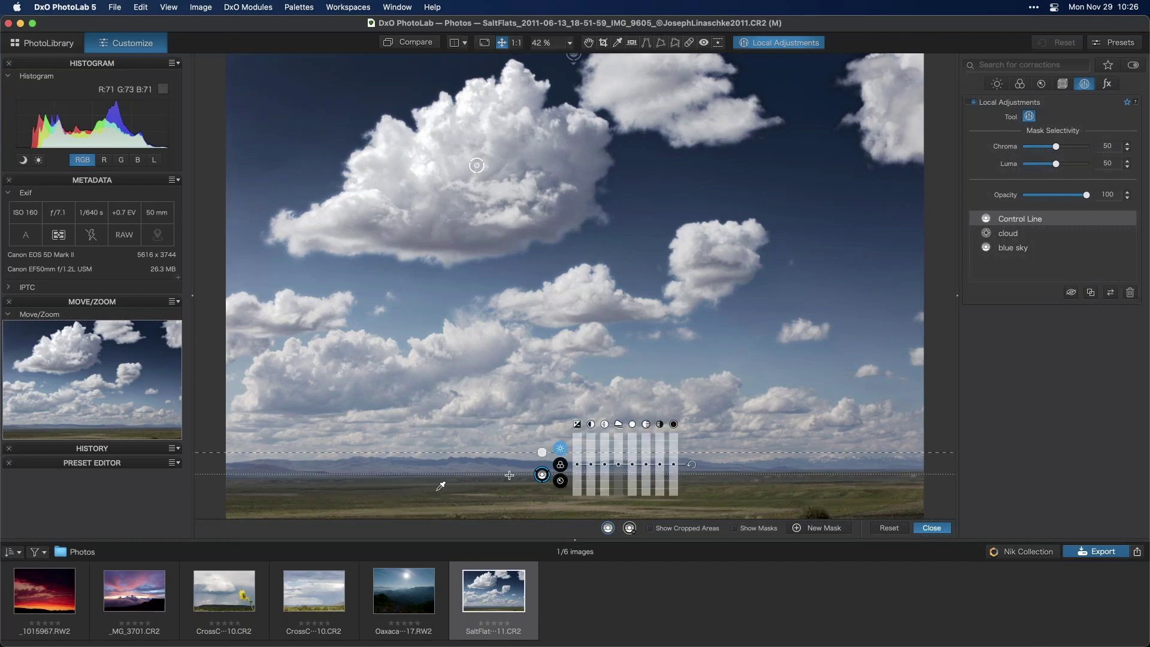
# Set the control line's selectivity to Chroma 76 and Luma 52 while viewing its mask, and hide the mask.
pyautogui.click(734, 529)
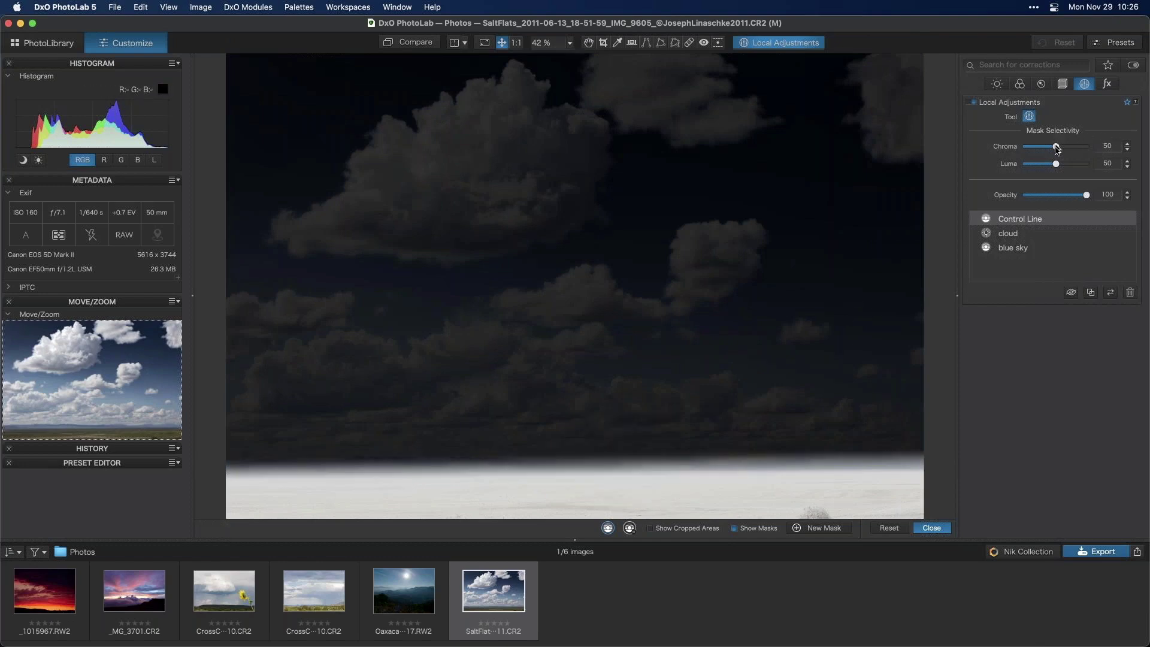
pyautogui.moveTo(1071, 151)
pyautogui.mouseDown()
pyautogui.moveTo(1080, 151)
pyautogui.moveTo(1059, 167)
pyautogui.mouseUp()
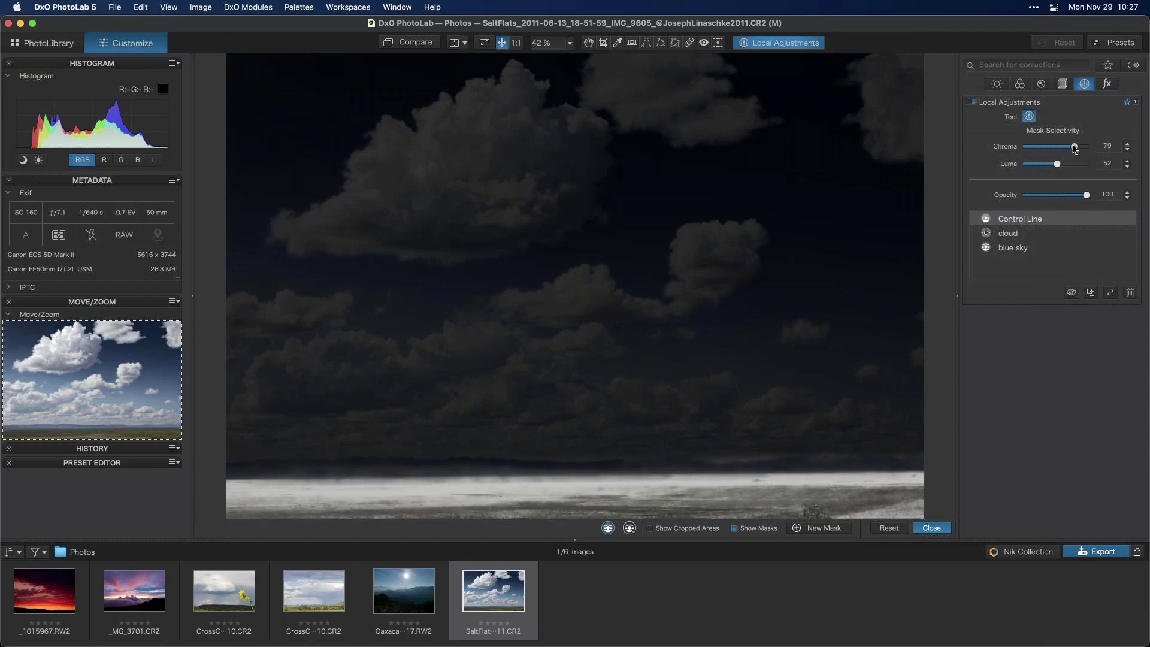
pyautogui.moveTo(1073, 149); pyautogui.dragTo(1072, 150)
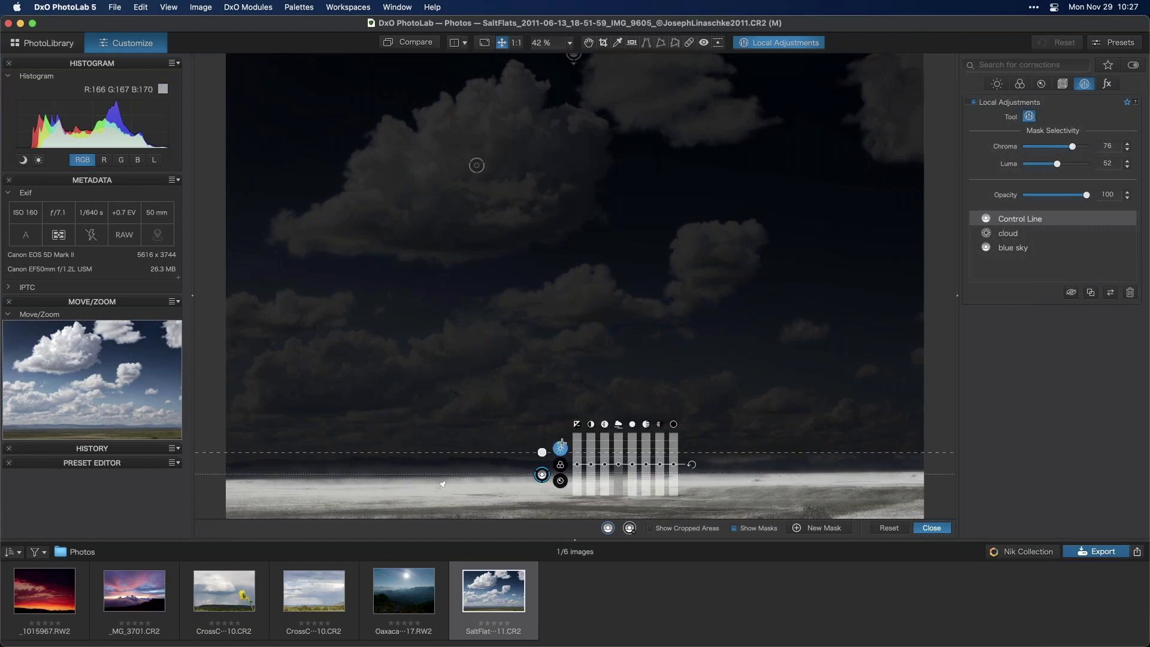
pyautogui.click(734, 528)
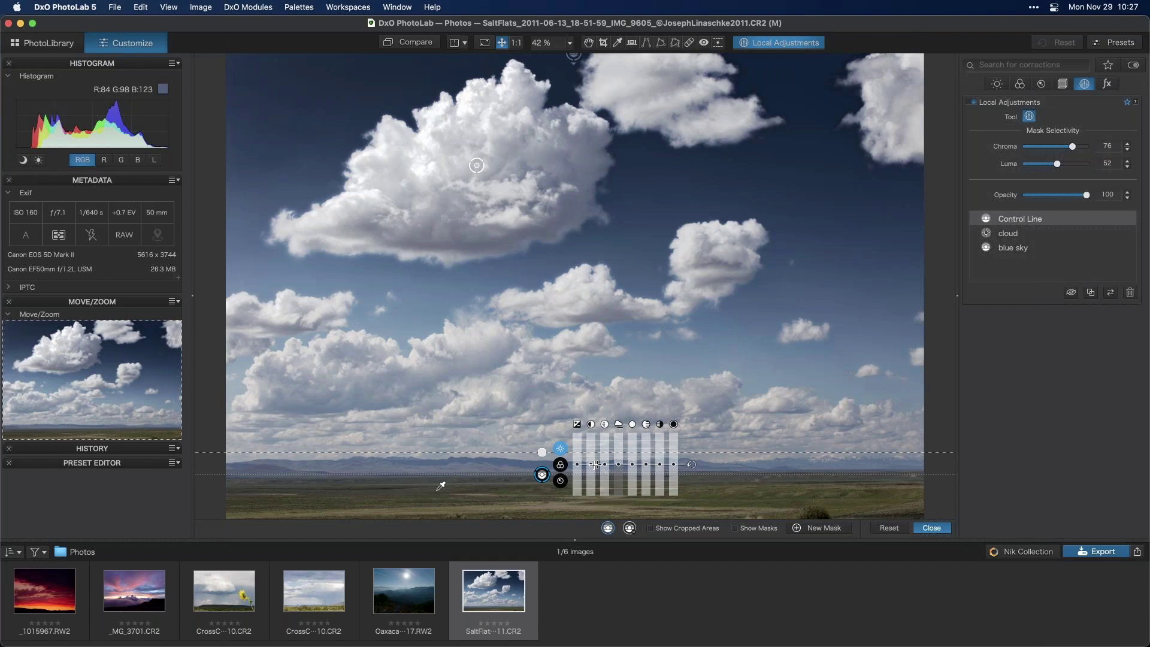
# Raise ClearView Plus and the color saturation of the green foreground in the control line mask.
pyautogui.moveTo(591, 465)
pyautogui.mouseDown()
pyautogui.moveTo(592, 447)
pyautogui.moveTo(592, 461)
pyautogui.moveTo(605, 447)
pyautogui.moveTo(605, 461)
pyautogui.mouseUp()
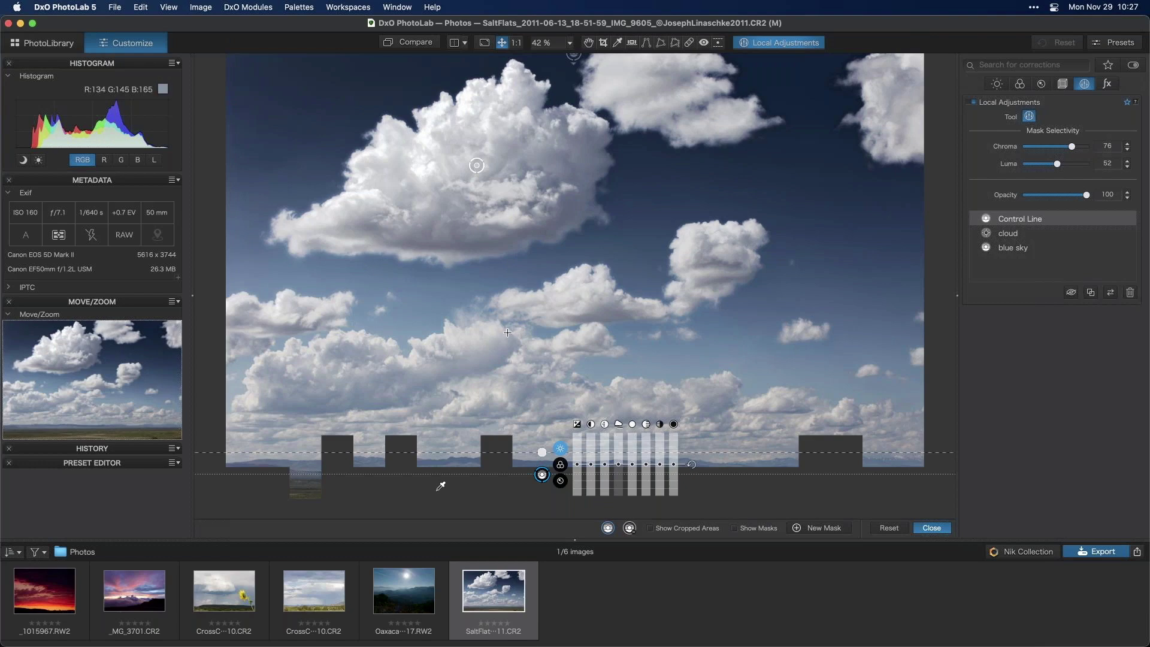
pyautogui.moveTo(618, 465); pyautogui.dragTo(619, 446)
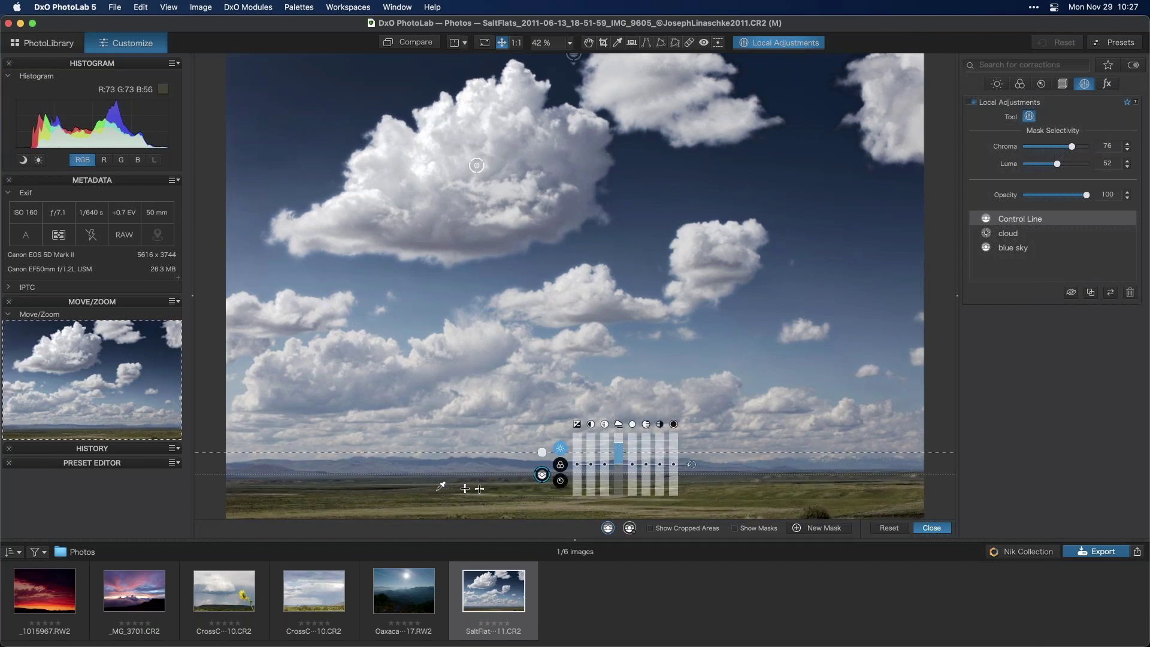
pyautogui.click(560, 464)
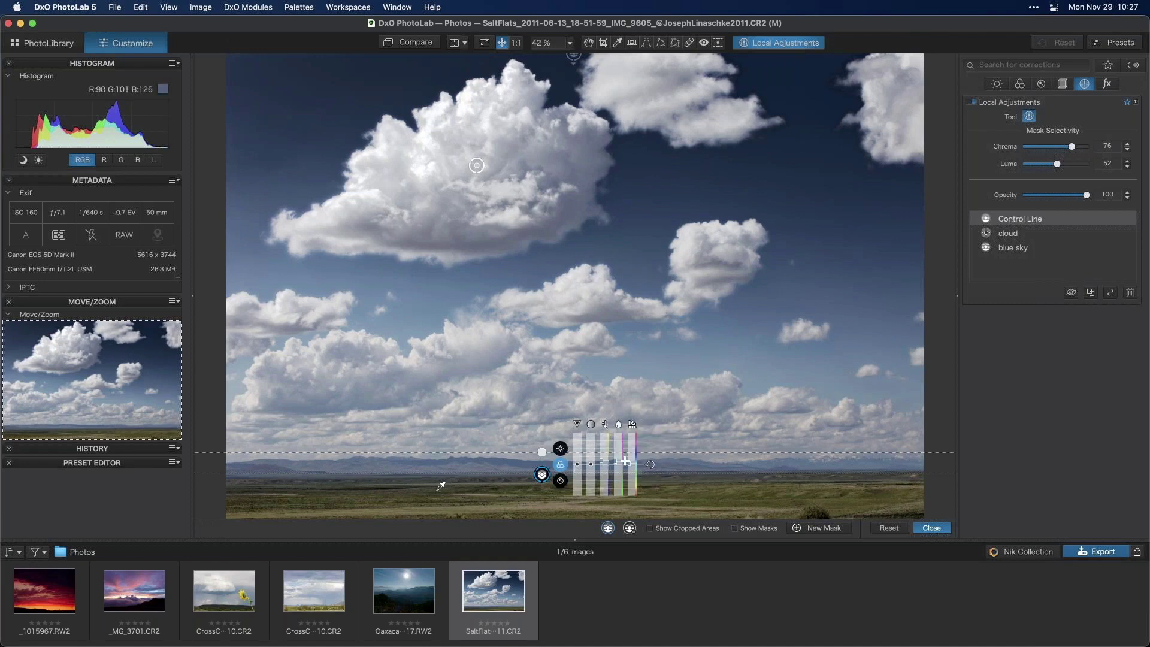
pyautogui.moveTo(591, 464)
pyautogui.mouseDown()
pyautogui.moveTo(591, 436)
pyautogui.moveTo(591, 446)
pyautogui.mouseUp()
# Rename the control line mask as green stuff and close the local adjustments.
pyautogui.doubleClick(1039, 219)
pyautogui.write('green stuff')
pyautogui.press('Return')
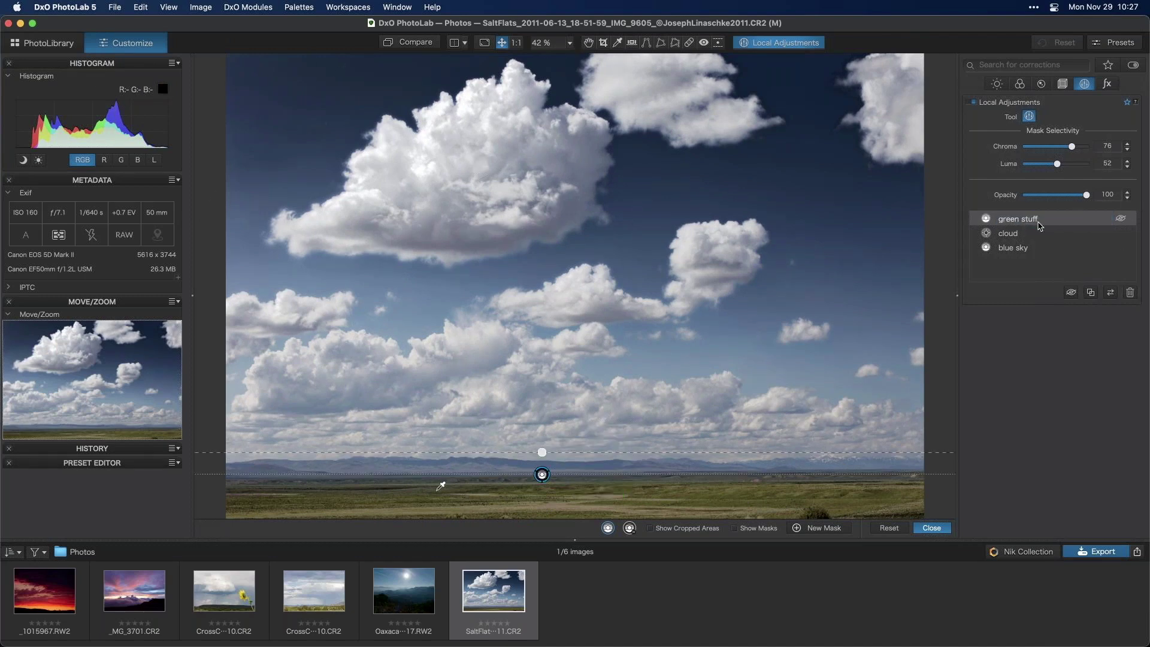
pyautogui.click(932, 528)
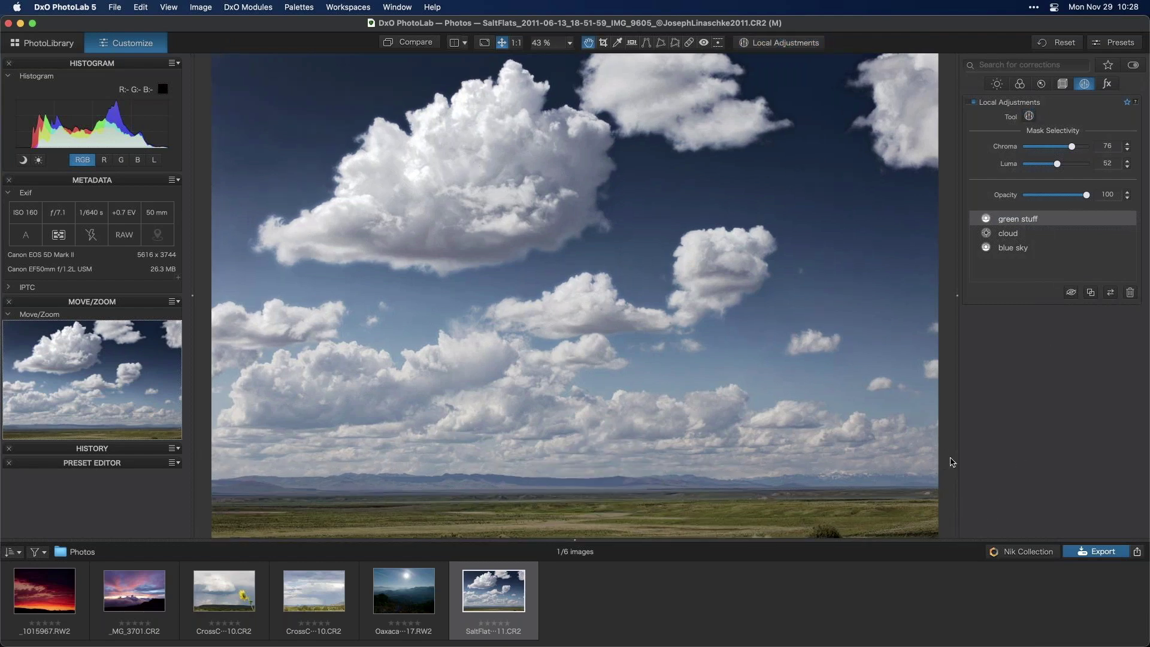
# Switch the green stuff, cloud and blue sky masks off and on one by one to examine each one's effect.
pyautogui.moveTo(1107, 222)
pyautogui.click(1121, 219)
pyautogui.click(1121, 220)
pyautogui.click(1121, 220)
pyautogui.click(1121, 220)
pyautogui.click(1120, 234)
pyautogui.click(1121, 234)
pyautogui.click(1121, 234)
pyautogui.click(1121, 233)
pyautogui.click(1121, 248)
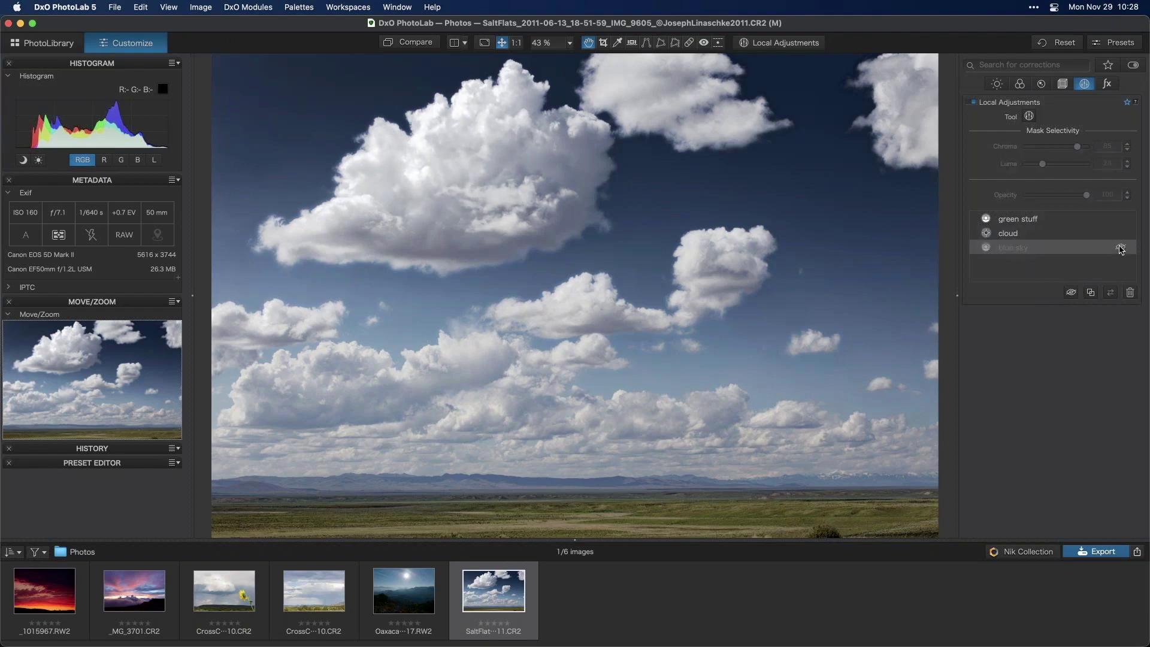
pyautogui.click(1121, 248)
pyautogui.click(1121, 248)
pyautogui.click(1121, 248)
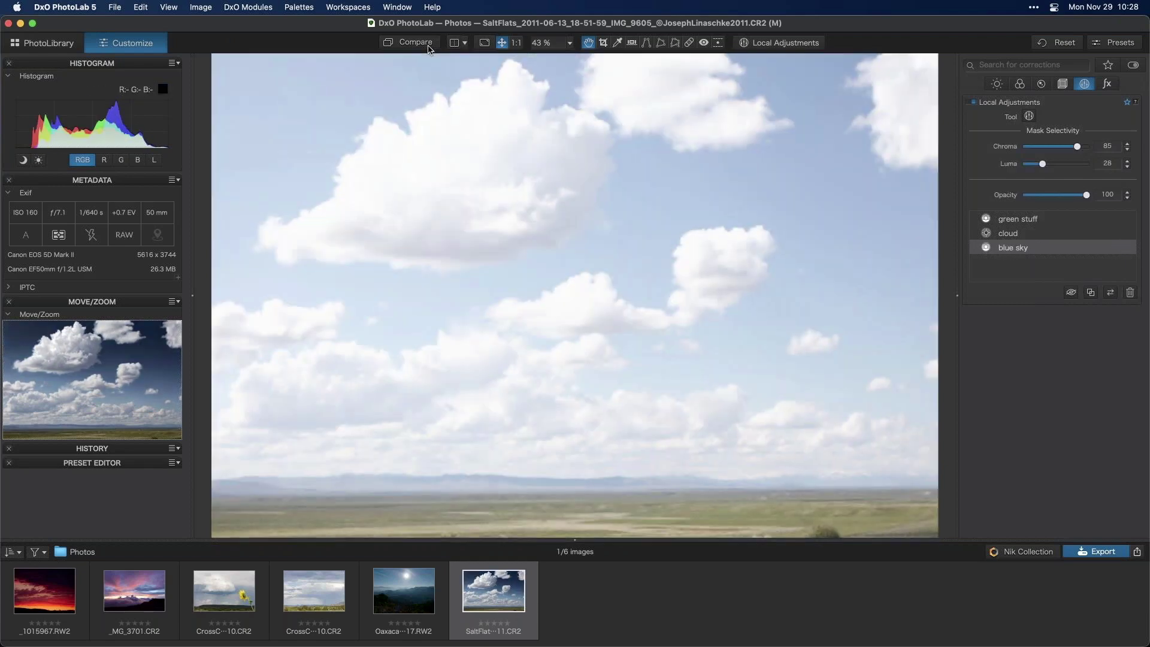
# Compare the finished salt flats photo with the original image.
pyautogui.click(429, 47)
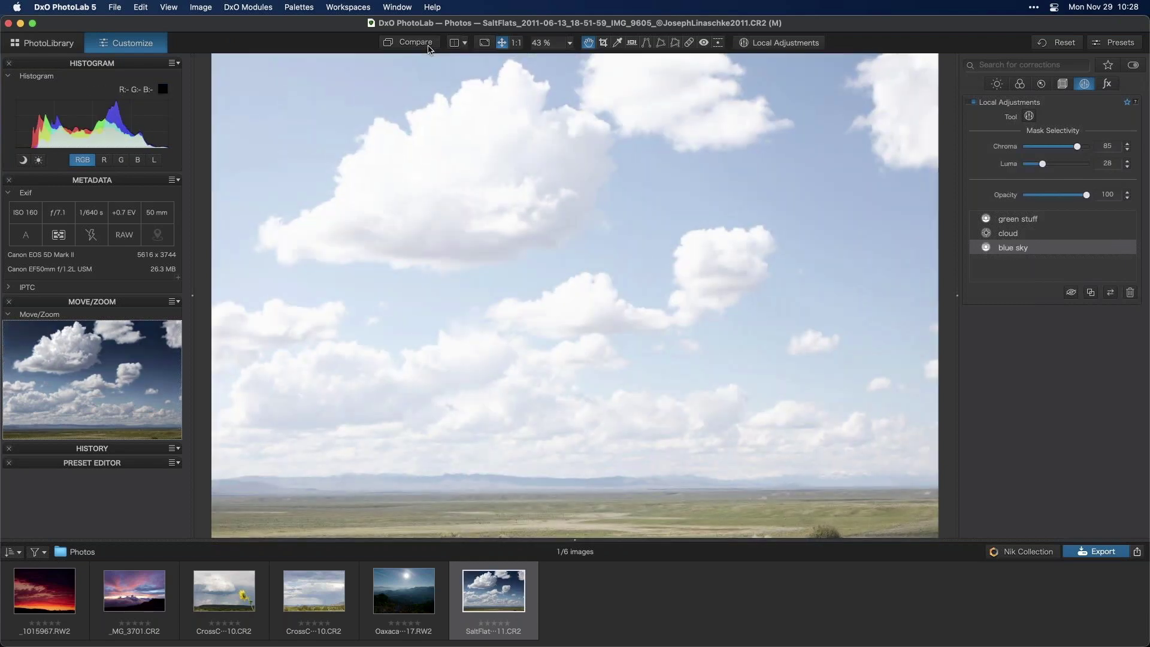
pyautogui.click(429, 48)
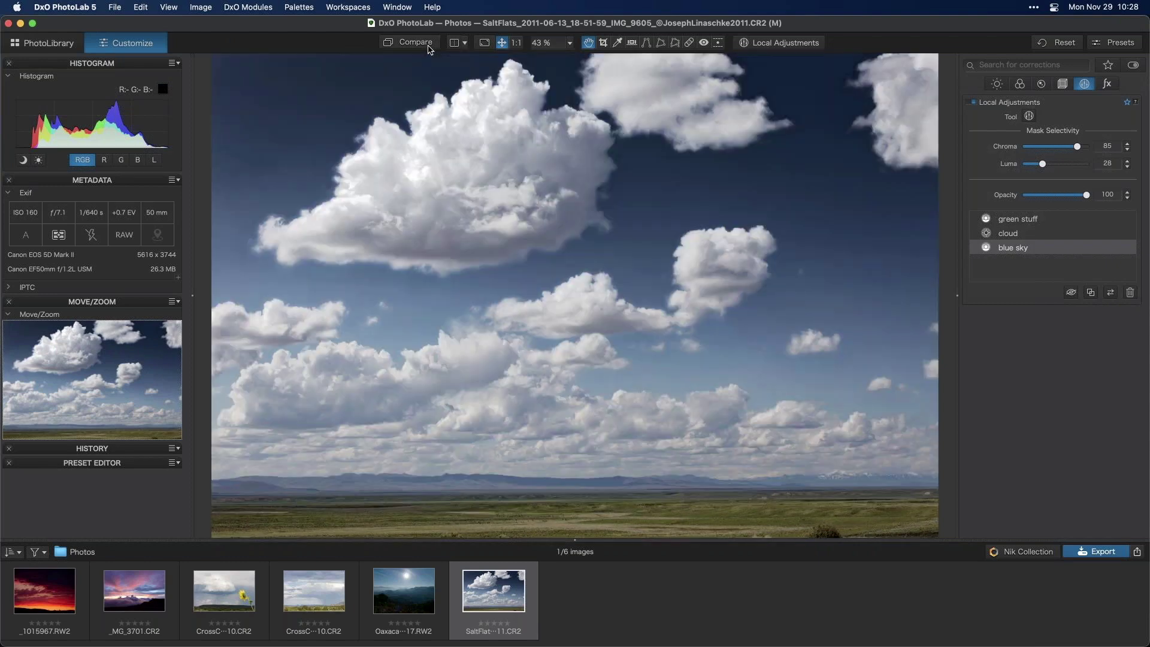
pyautogui.click(429, 48)
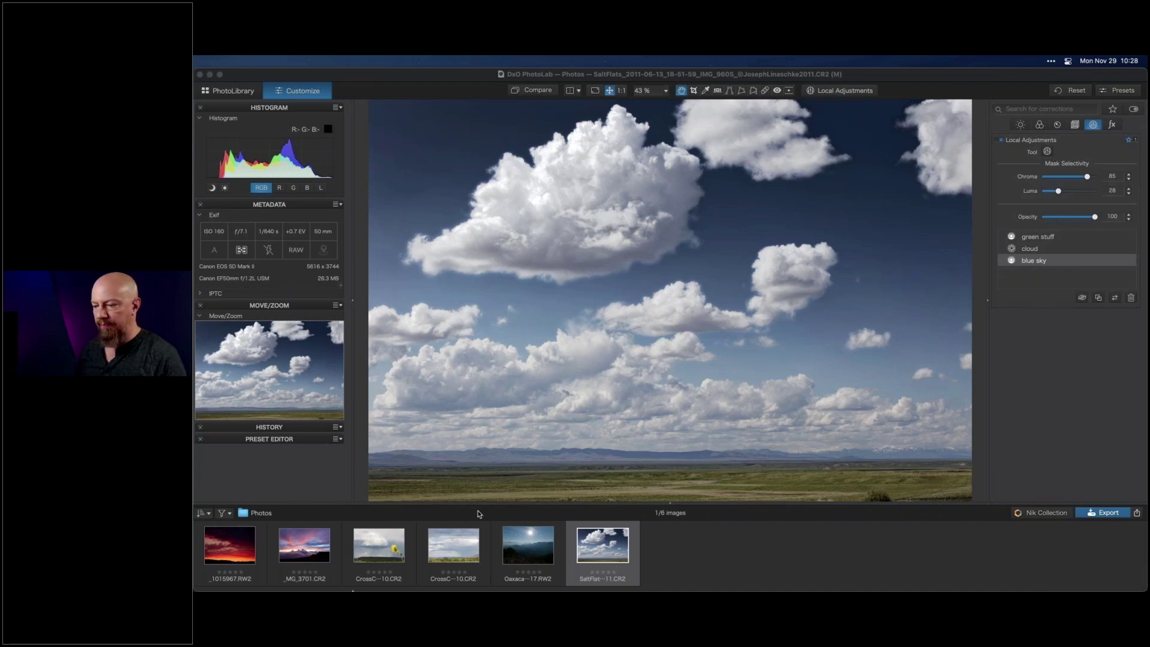
# Open the CrossCountry photo of rain clouds over a green mesa landscape for local adjustments.
pyautogui.click(455, 548)
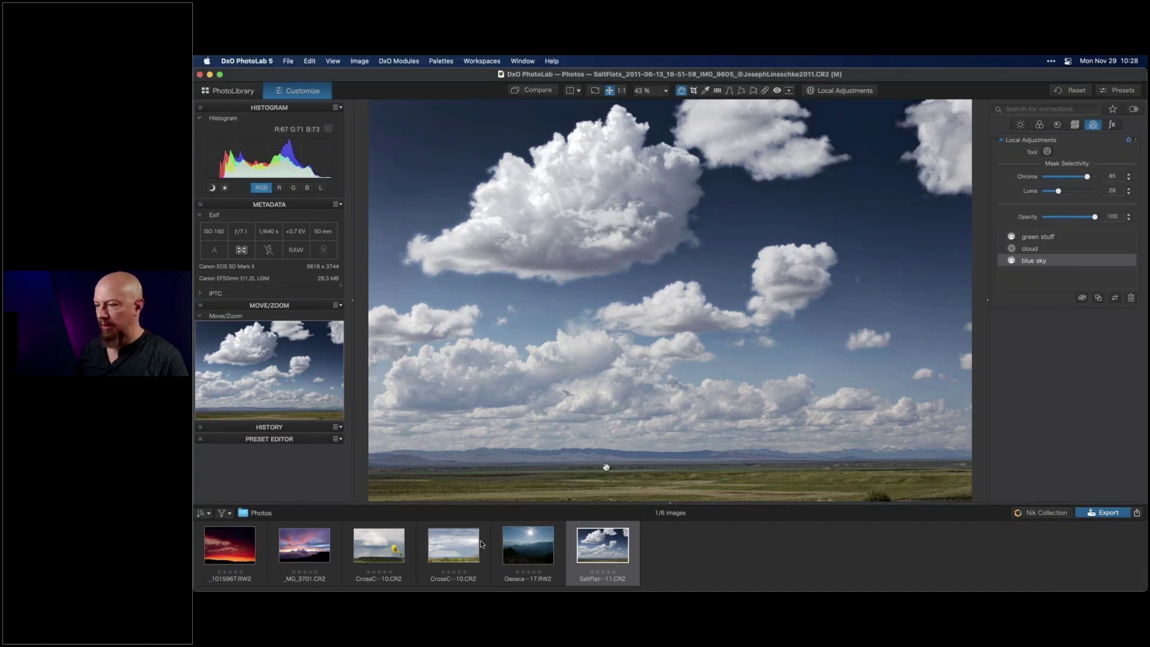
pyautogui.click(445, 548)
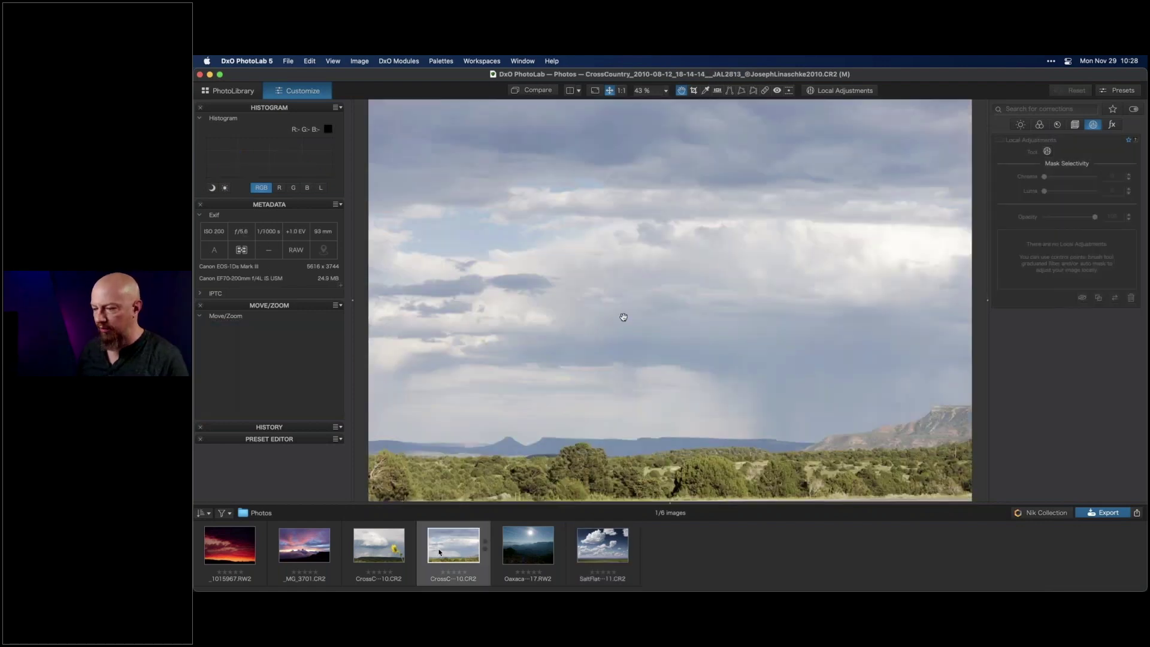
pyautogui.click(821, 93)
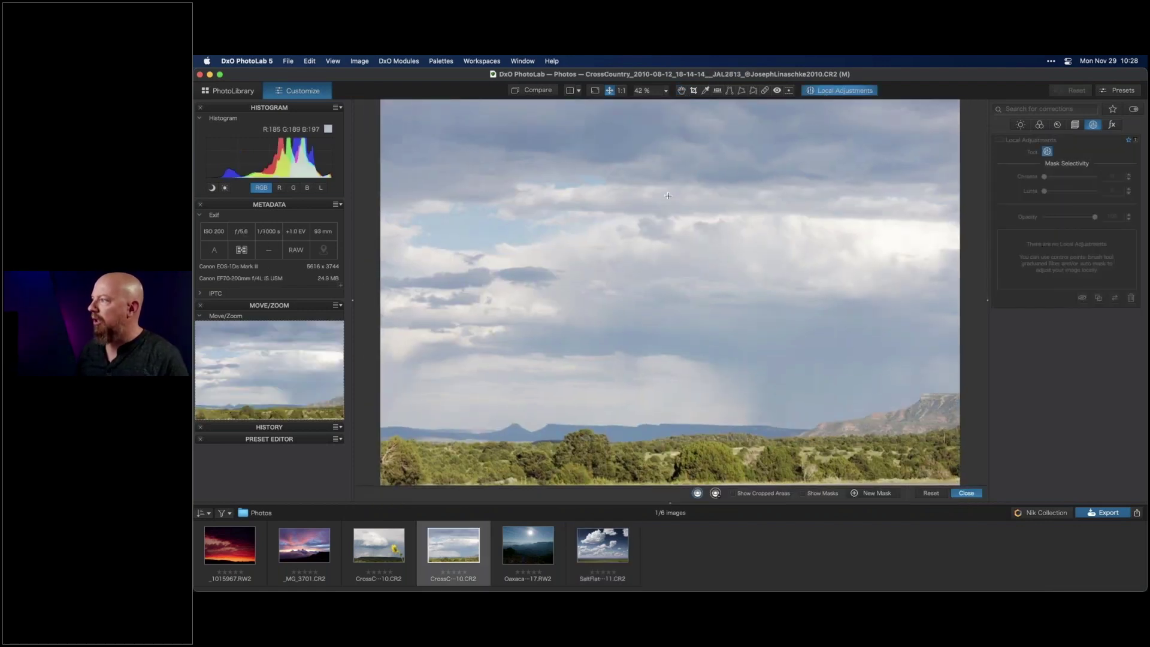
# Try a control line across the middle of the cloudy sky and delete it.
pyautogui.rightClick(668, 196)
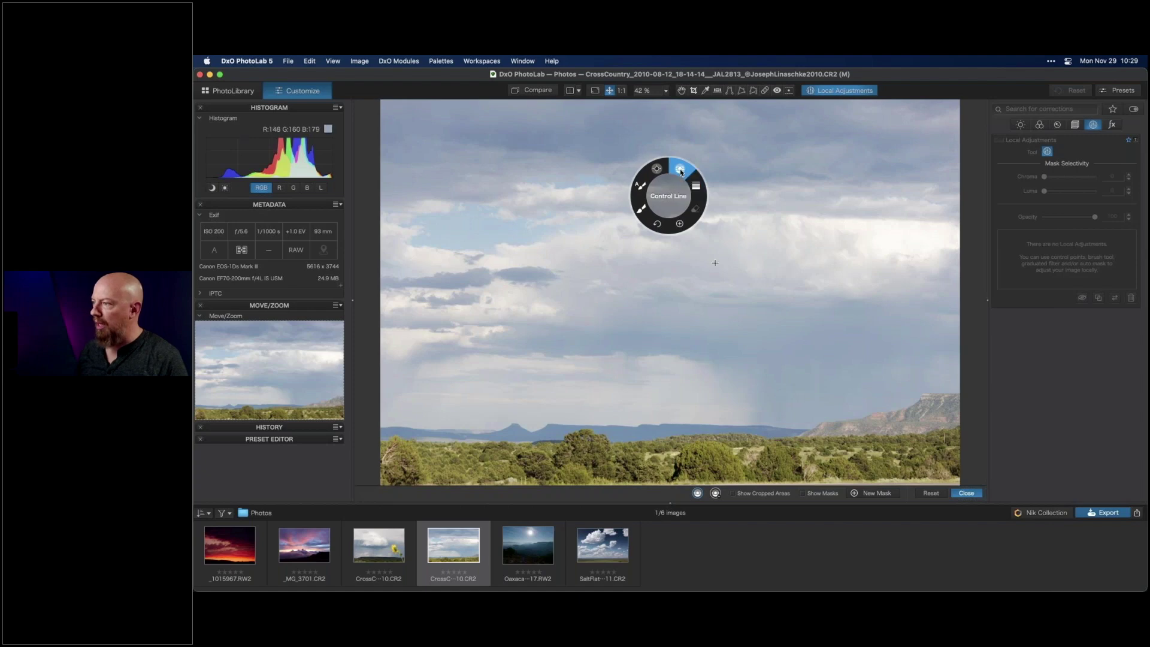
pyautogui.click(696, 189)
pyautogui.moveTo(674, 252); pyautogui.dragTo(673, 303)
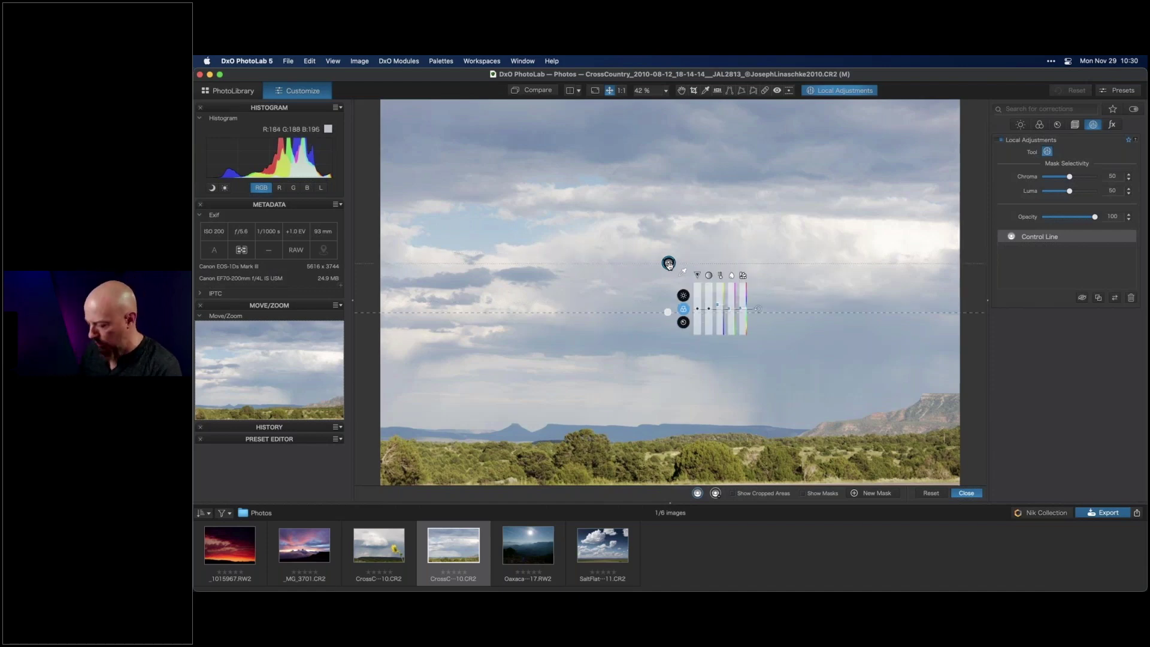
pyautogui.press('BackSpace')
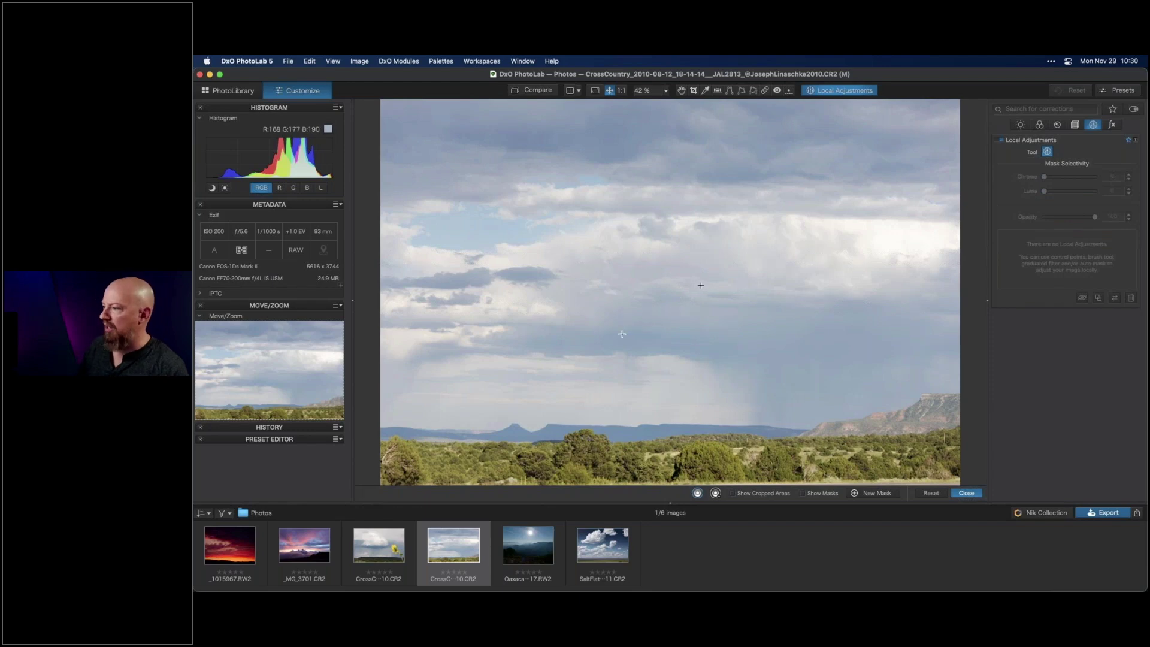
# Try a graduated filter running from mid-sky to the horizon, lower its vibrancy and exposure, and delete it.
pyautogui.rightClick(670, 322)
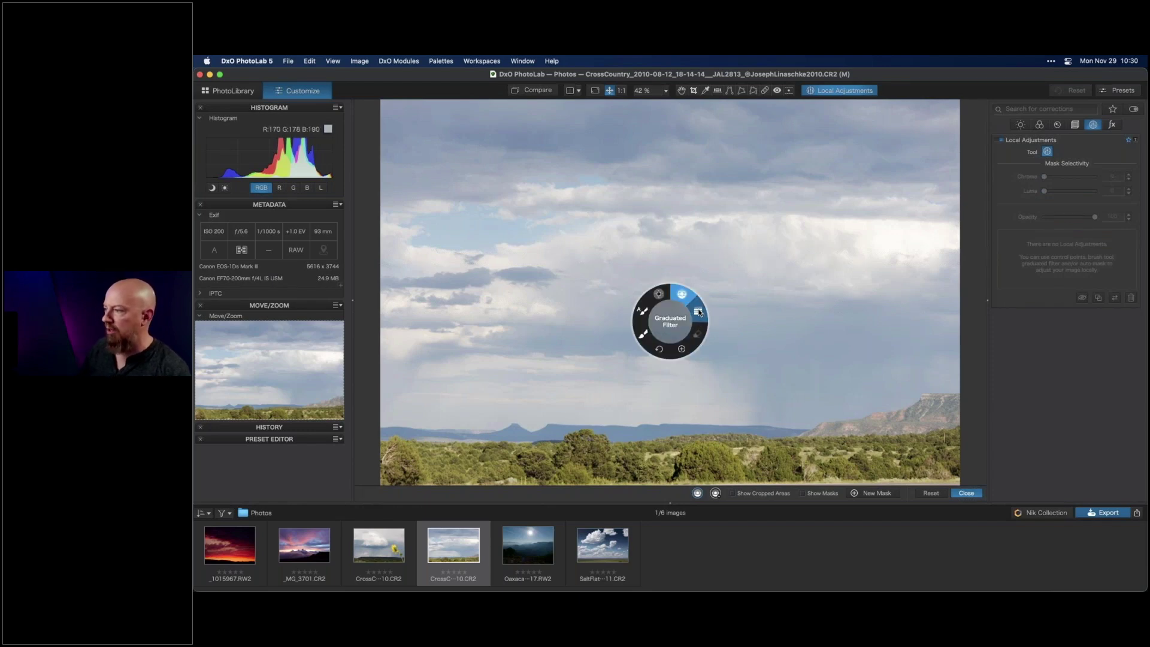
pyautogui.moveTo(668, 317); pyautogui.dragTo(668, 422)
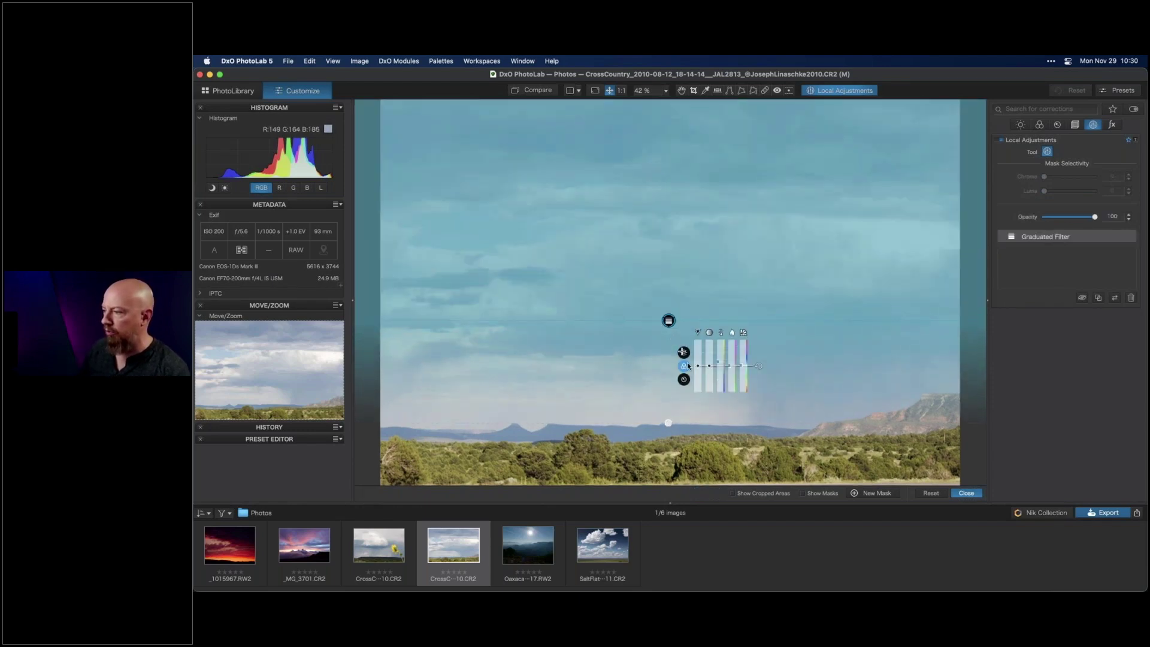
pyautogui.moveTo(699, 370); pyautogui.dragTo(700, 377)
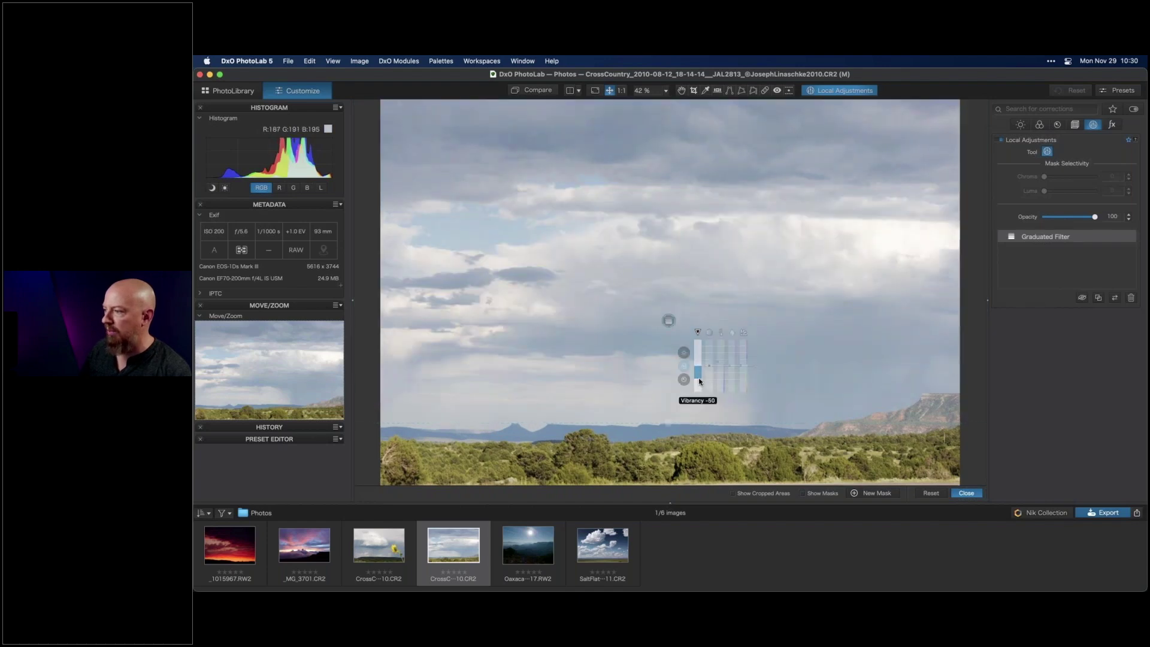
pyautogui.click(684, 352)
pyautogui.moveTo(698, 367); pyautogui.dragTo(699, 377)
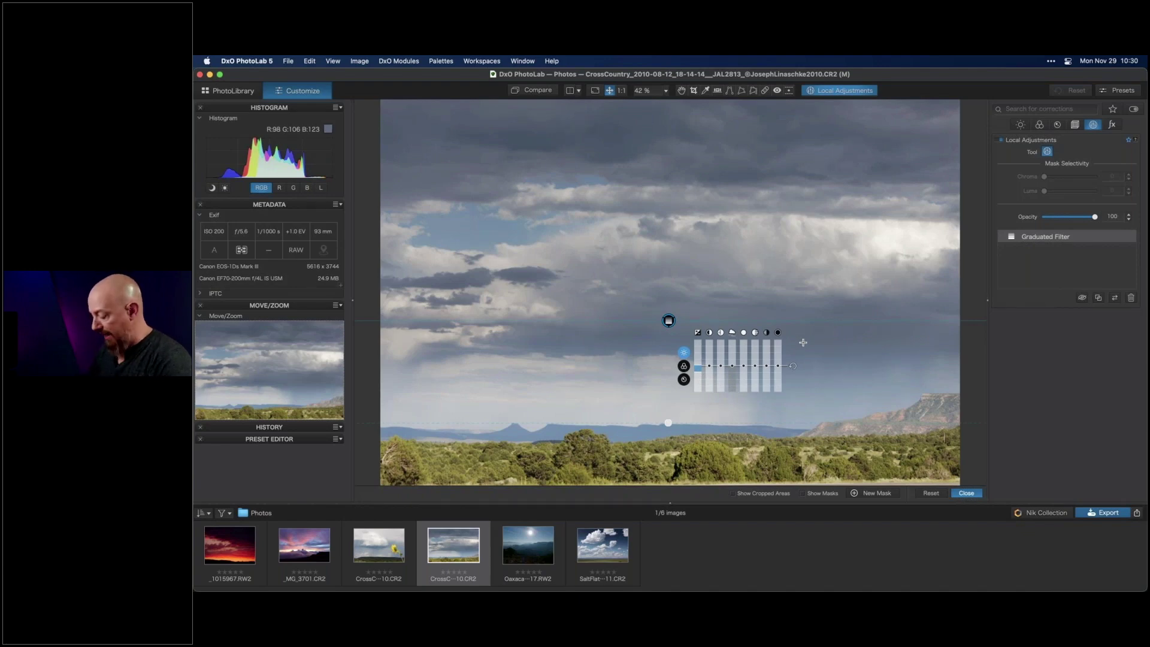
pyautogui.press('BackSpace')
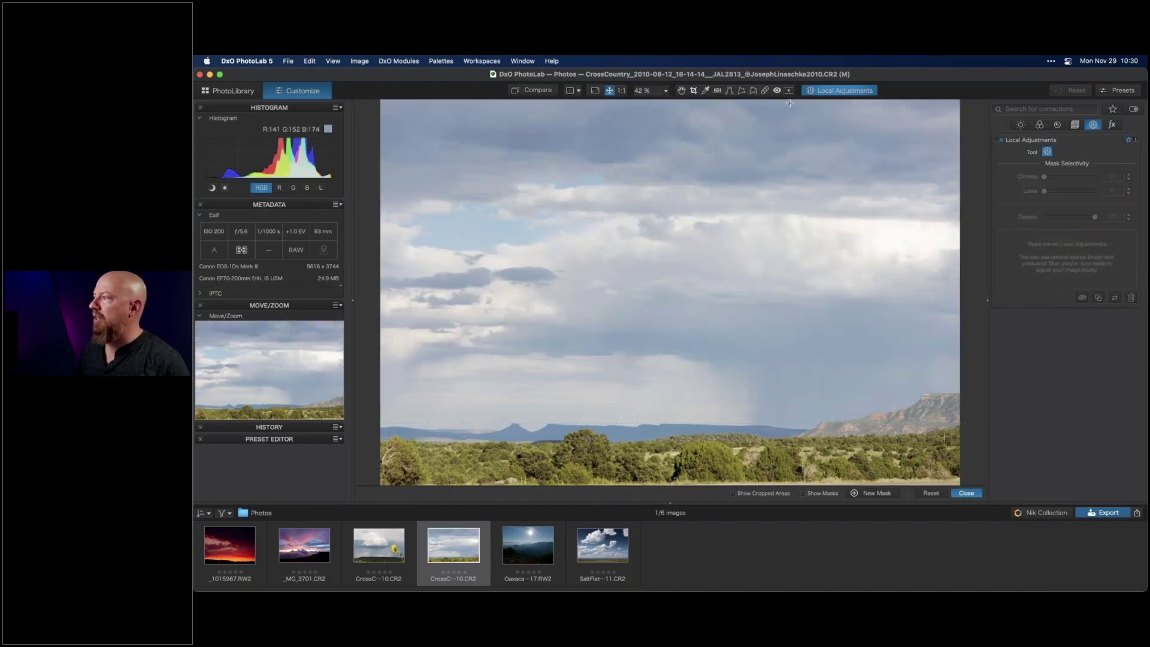
# Add a control point on the blue patch among the clouds, lower its exposure and reduce its radius.
pyautogui.rightClick(686, 198)
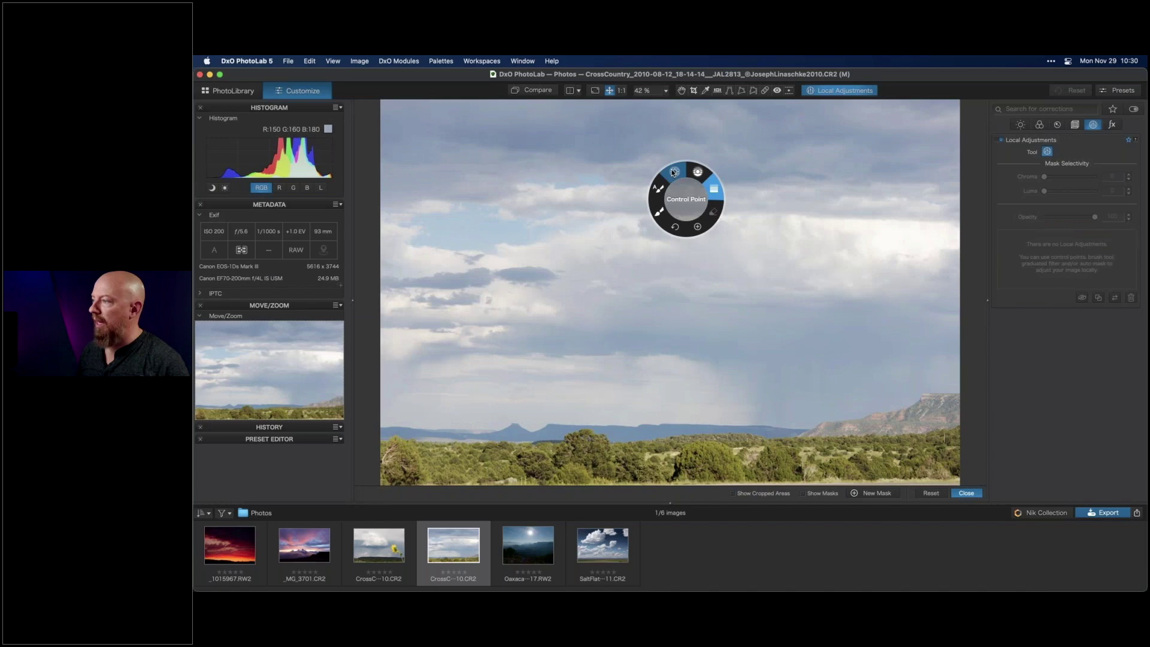
pyautogui.click(673, 173)
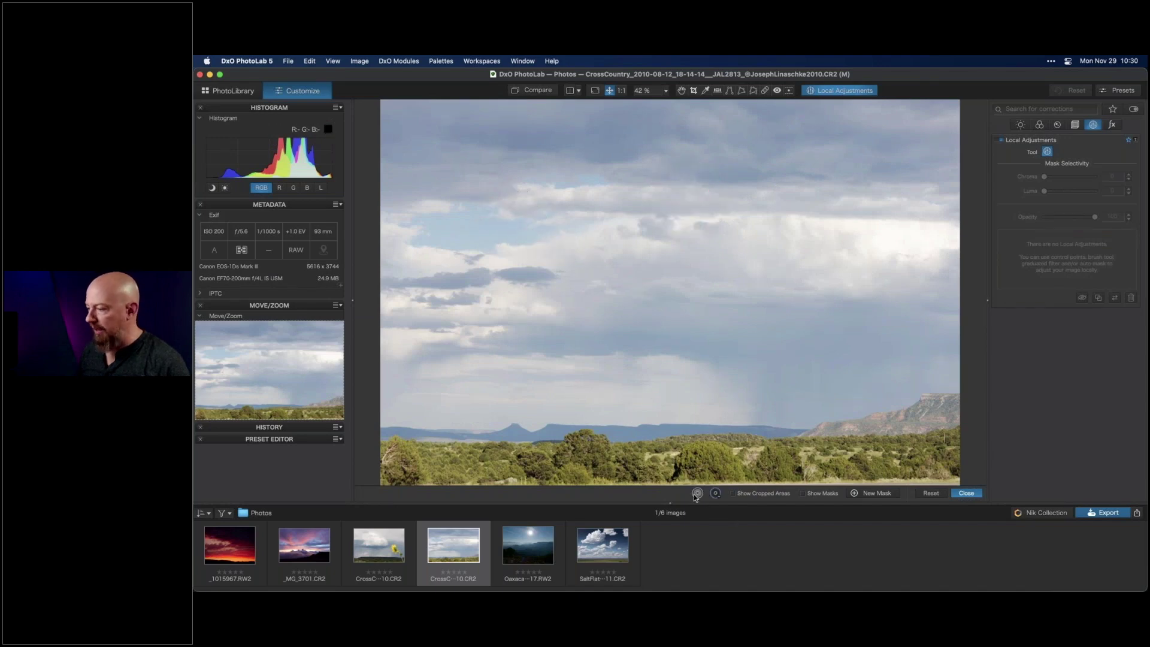
pyautogui.click(486, 235)
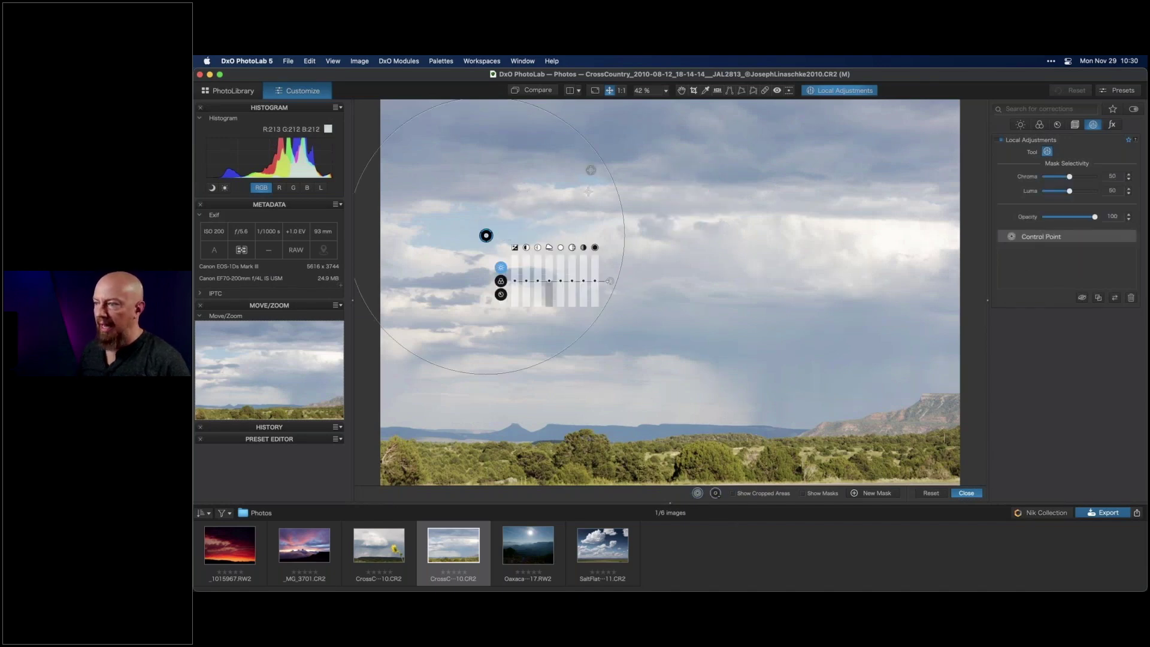
pyautogui.moveTo(515, 281); pyautogui.dragTo(514, 294)
pyautogui.moveTo(486, 235); pyautogui.dragTo(494, 234)
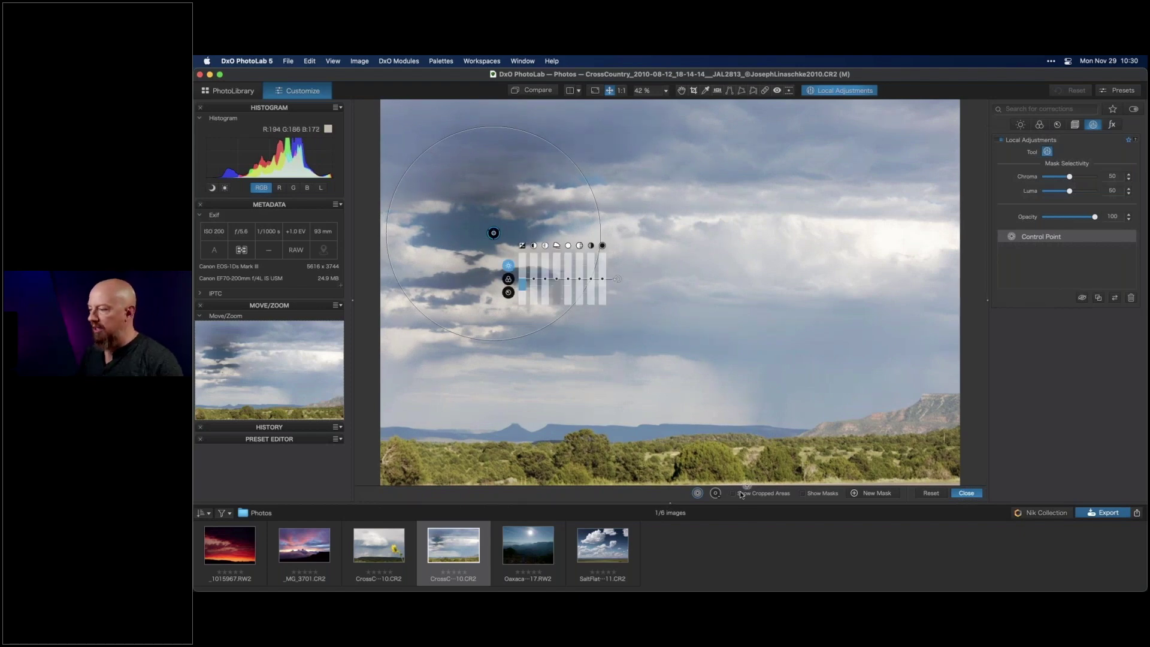
# Show the control point's mask and set its Chroma and Luma selectivity to 0.
pyautogui.click(803, 493)
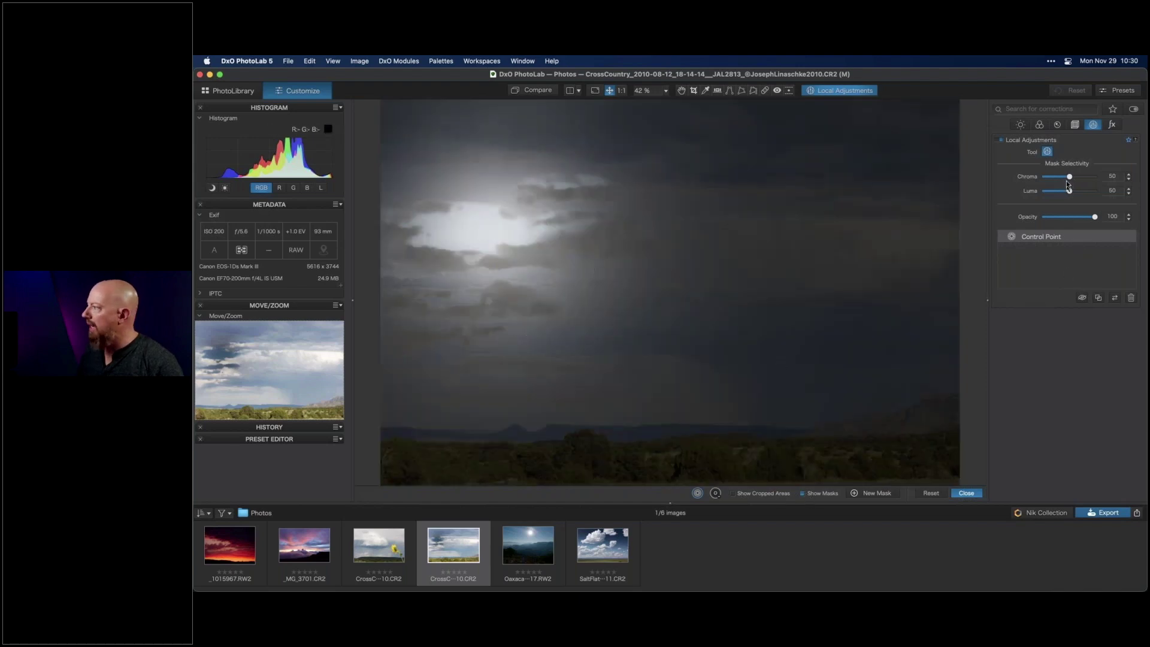
pyautogui.moveTo(1070, 177); pyautogui.dragTo(1018, 193)
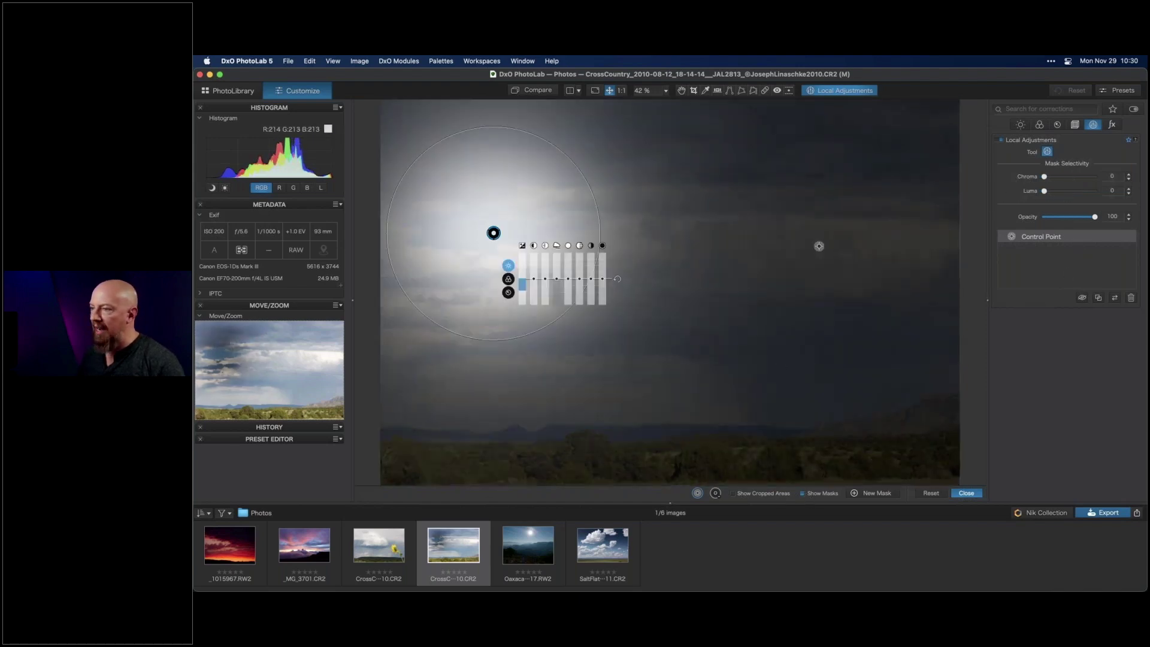
# Shrink the control point's circle, move it across the sky to just above the mesa, and close the local adjustments.
pyautogui.moveTo(493, 233); pyautogui.dragTo(670, 284)
pyautogui.moveTo(702, 183); pyautogui.dragTo(689, 217)
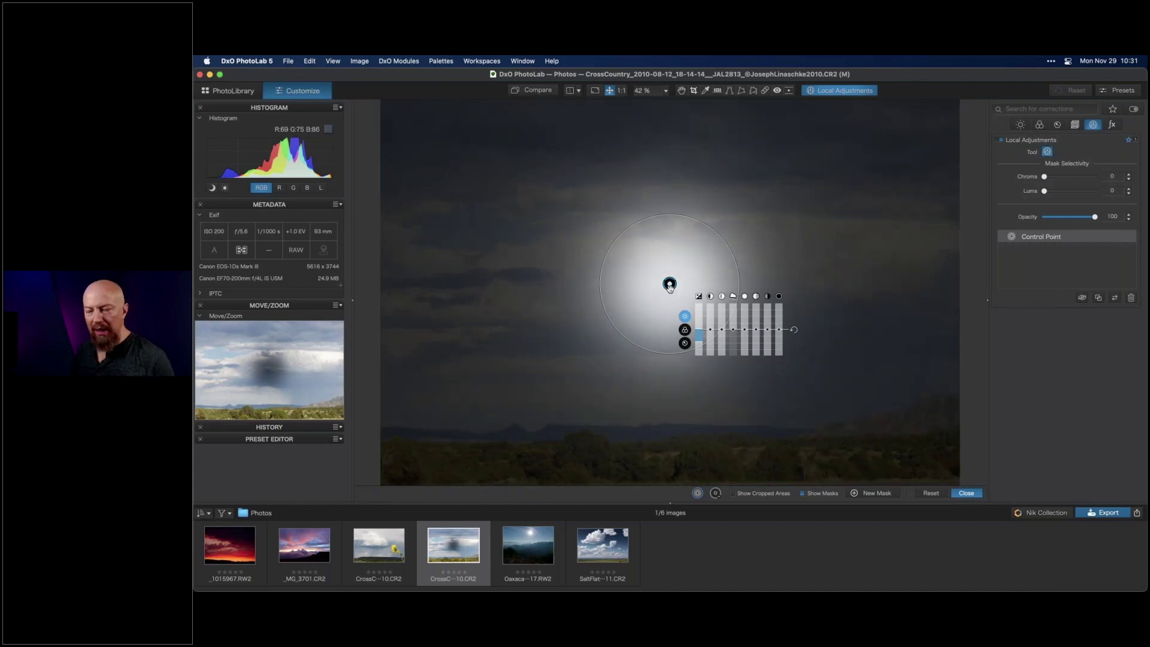
pyautogui.moveTo(669, 284); pyautogui.dragTo(566, 196)
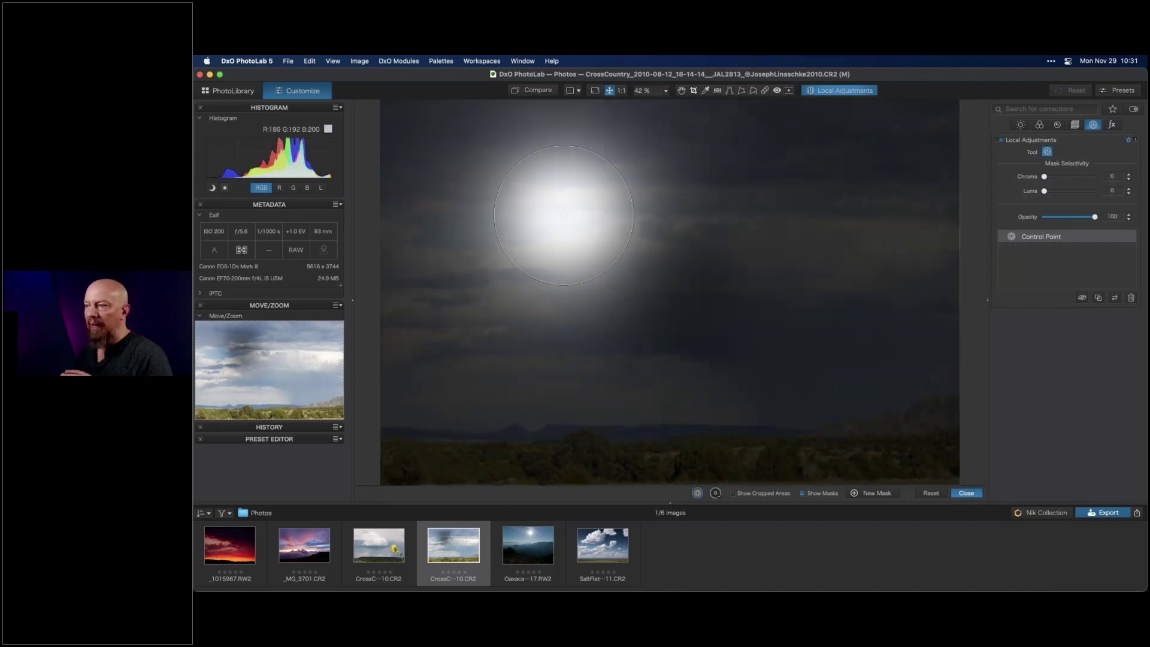
pyautogui.click(837, 389)
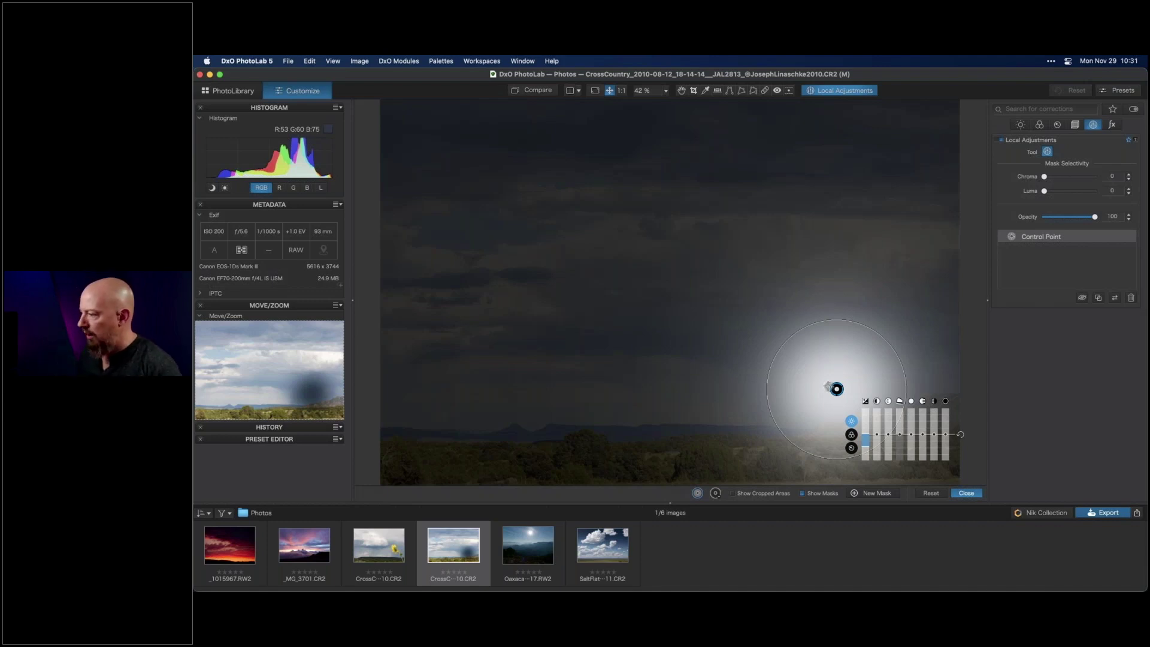
pyautogui.click(966, 493)
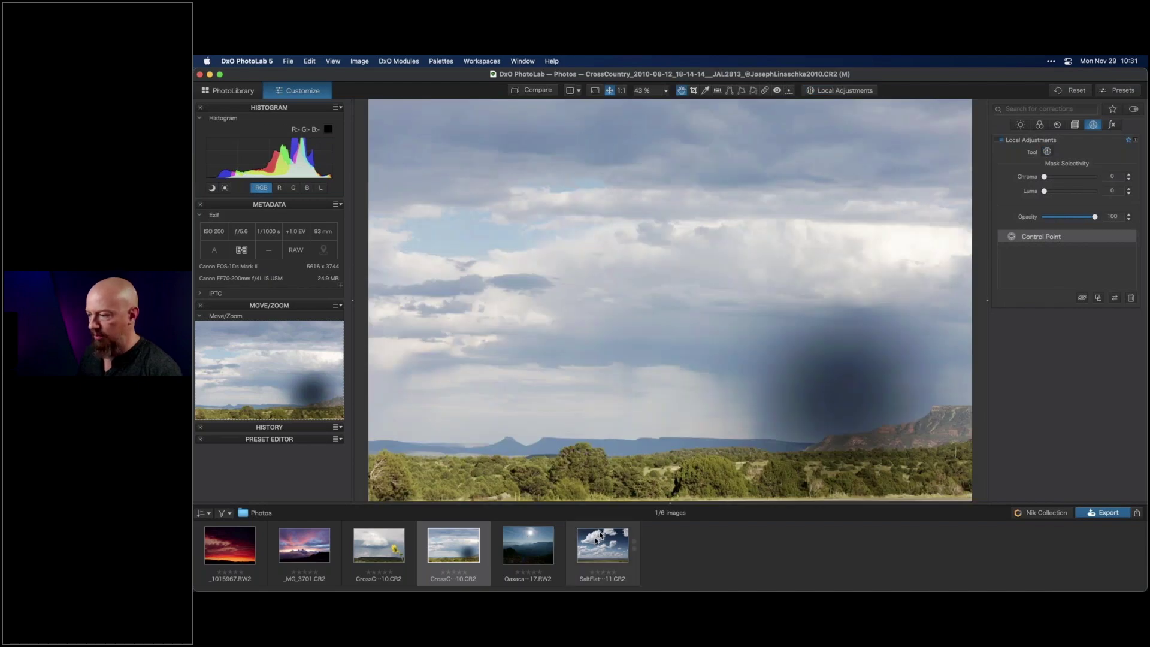
# Open the salt flats photo at 1:1 on the large cloud and select the cloud mask's control point.
pyautogui.click(586, 548)
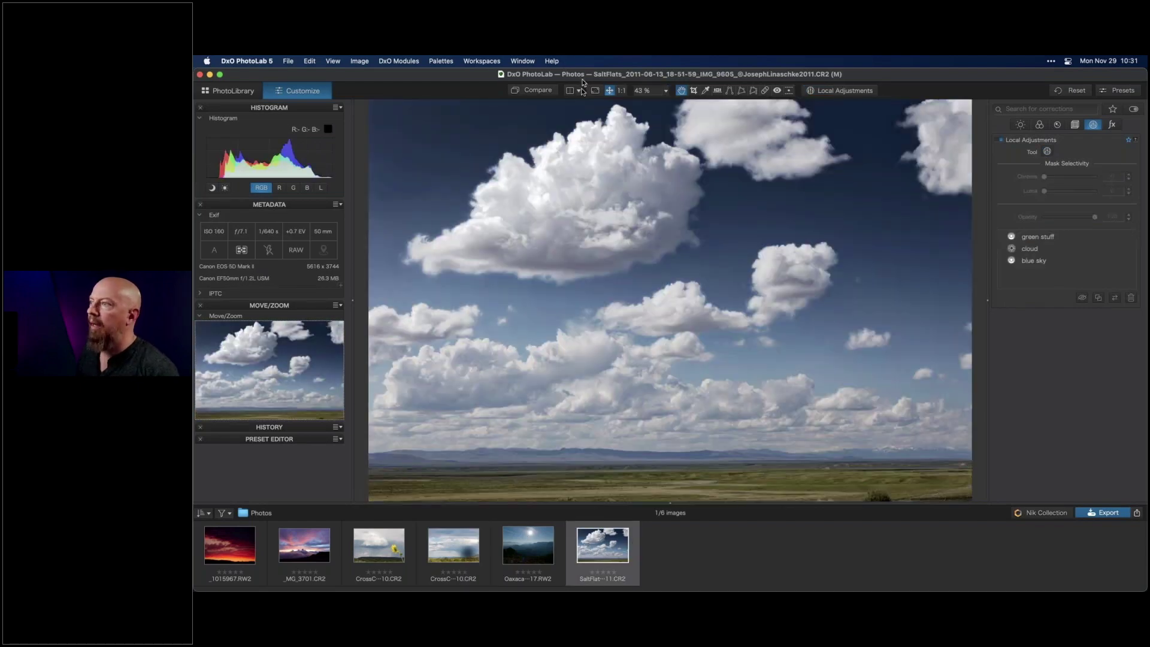
pyautogui.click(622, 90)
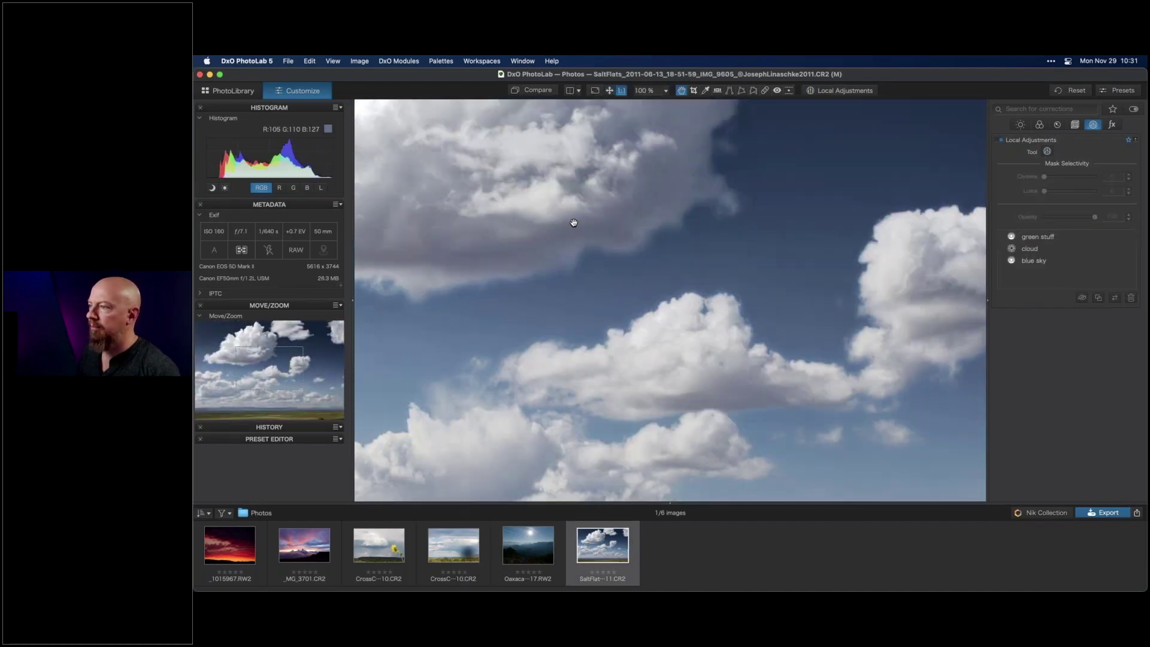
pyautogui.scroll(10, 574, 222)
pyautogui.hscroll(-8, 573, 222)
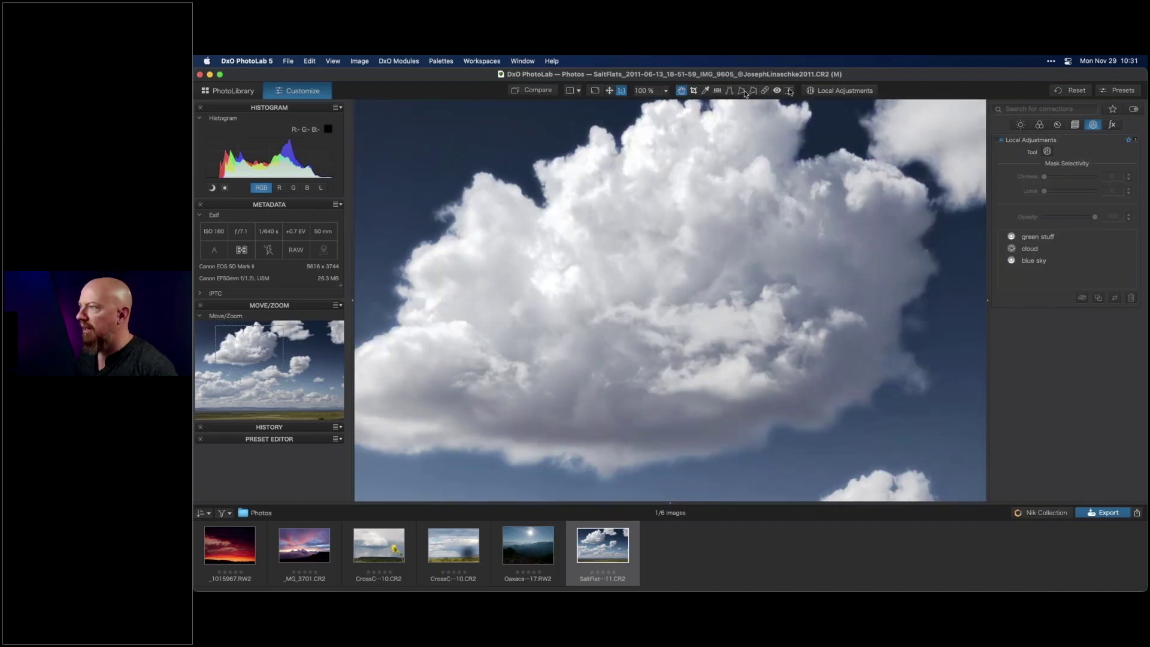
pyautogui.click(839, 90)
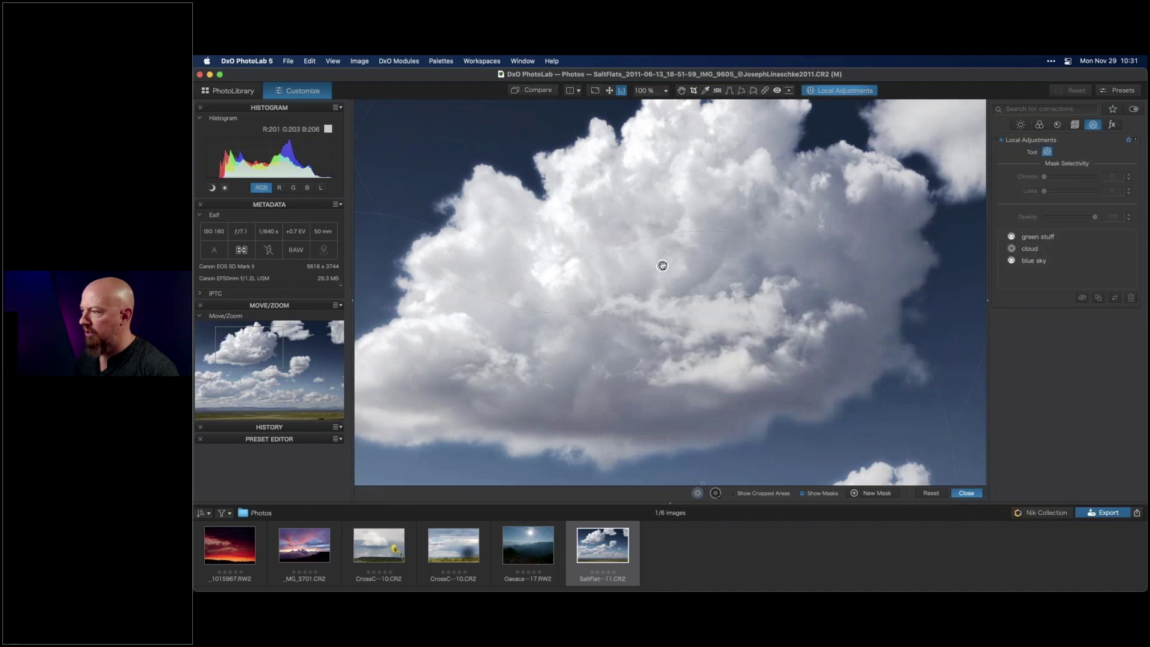
pyautogui.click(662, 266)
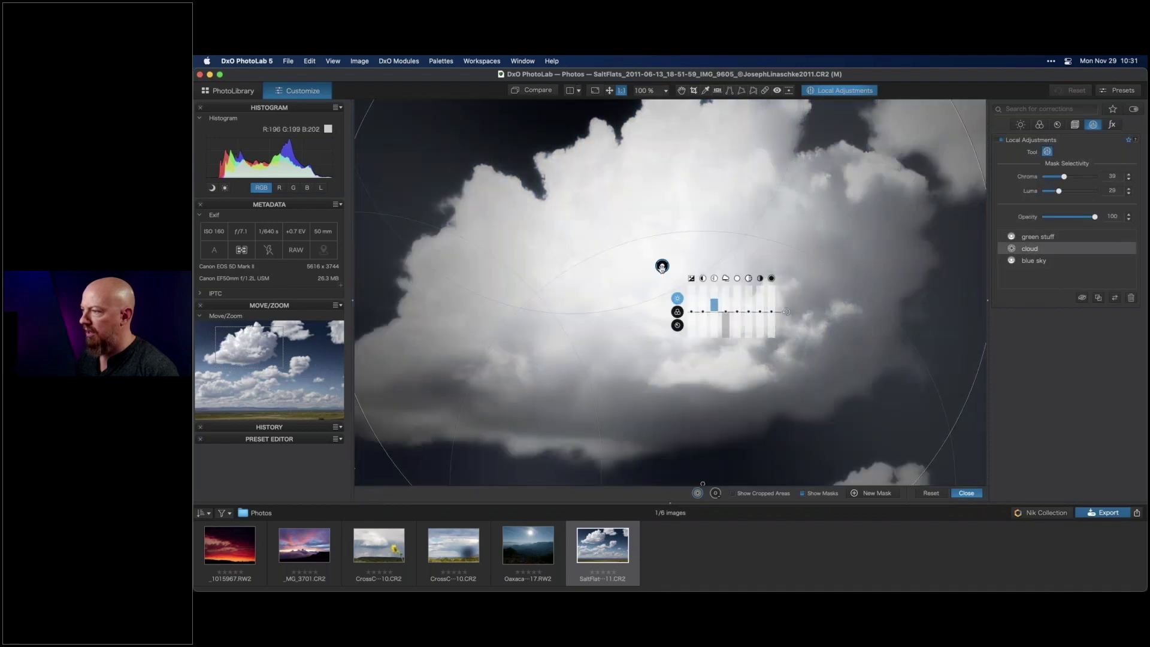
# Hide the mask overlay, raise the cloud mask's microcontrast and close the local adjustments.
pyautogui.click(803, 493)
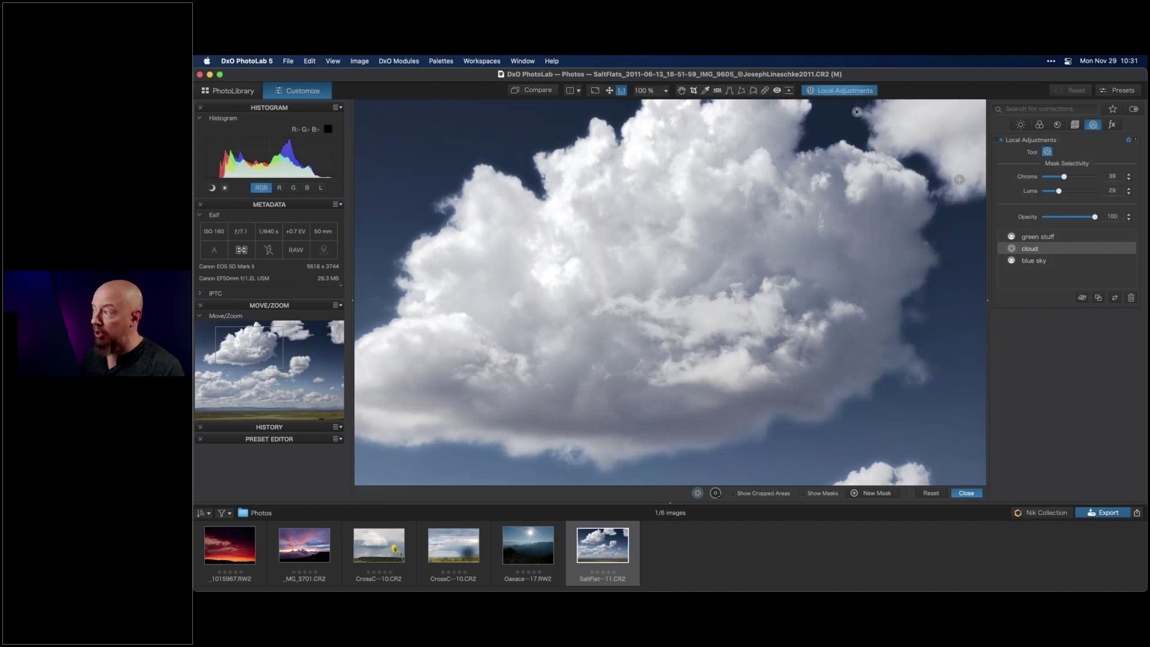
pyautogui.moveTo(657, 300)
pyautogui.moveTo(715, 304); pyautogui.dragTo(711, 290)
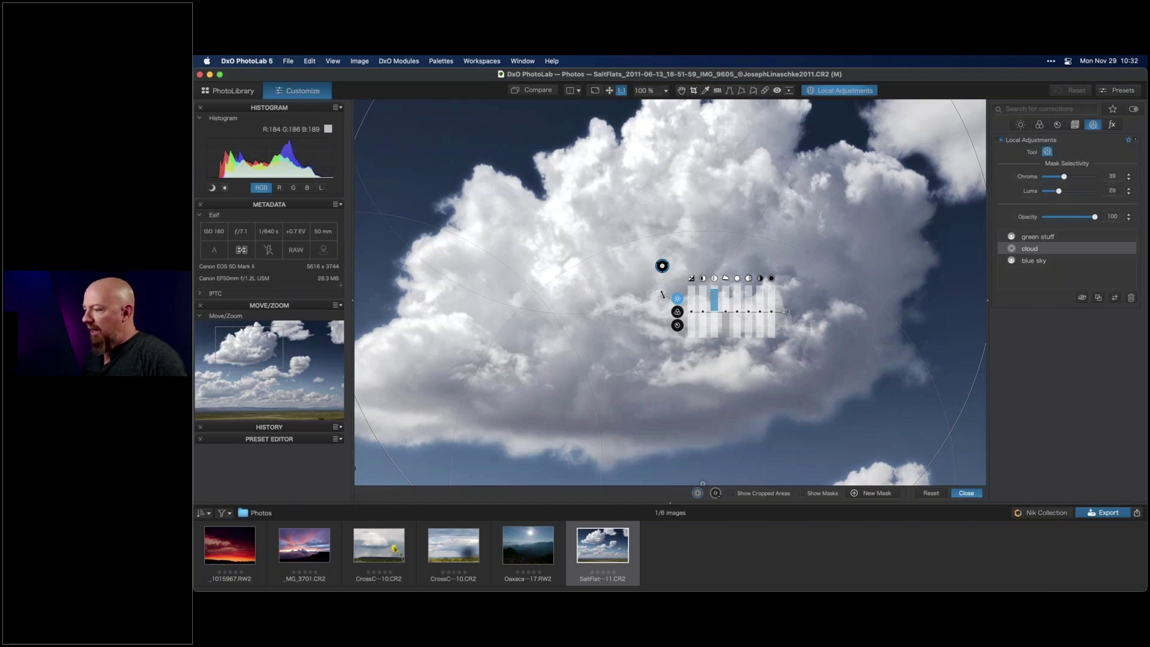
pyautogui.click(969, 493)
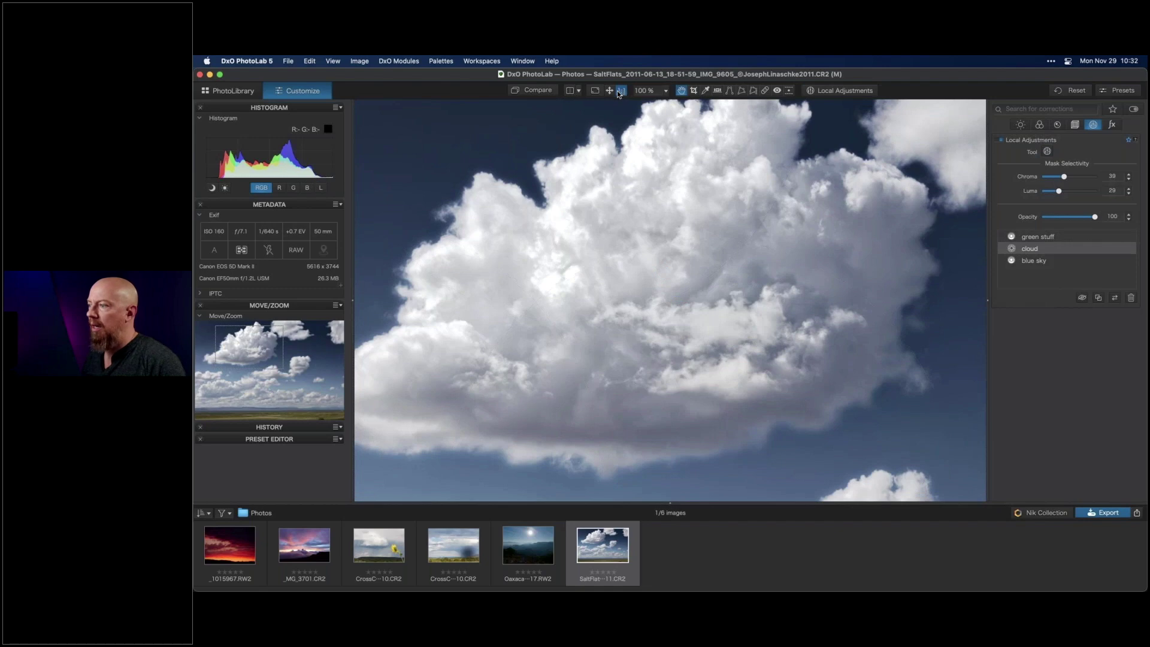
pyautogui.click(610, 90)
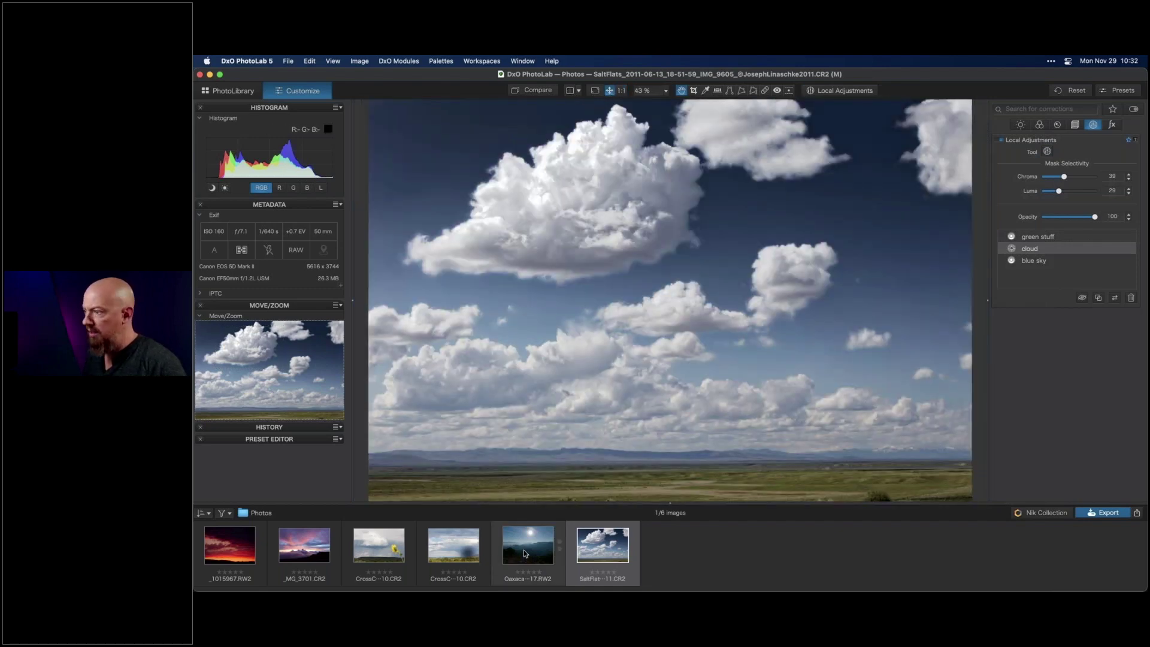
# Open the Oaxaca photo and crop it with an unconstrained ratio to a 4730 x 1628 px panorama without the dark foreground and upper sky.
pyautogui.click(525, 553)
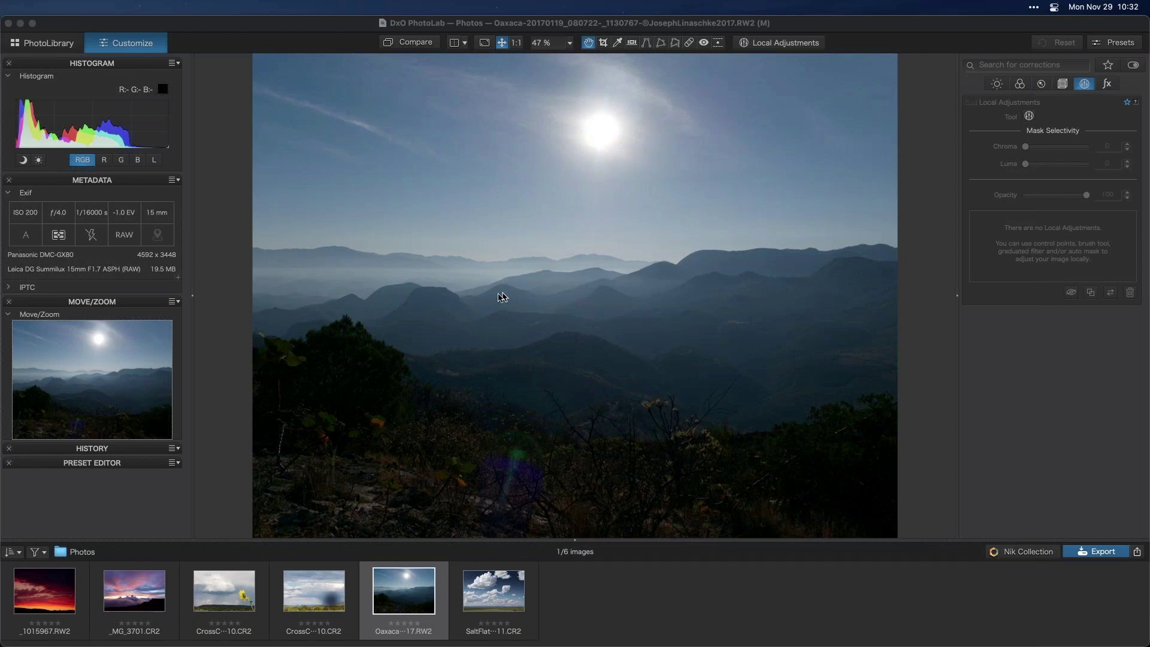
pyautogui.click(741, 433)
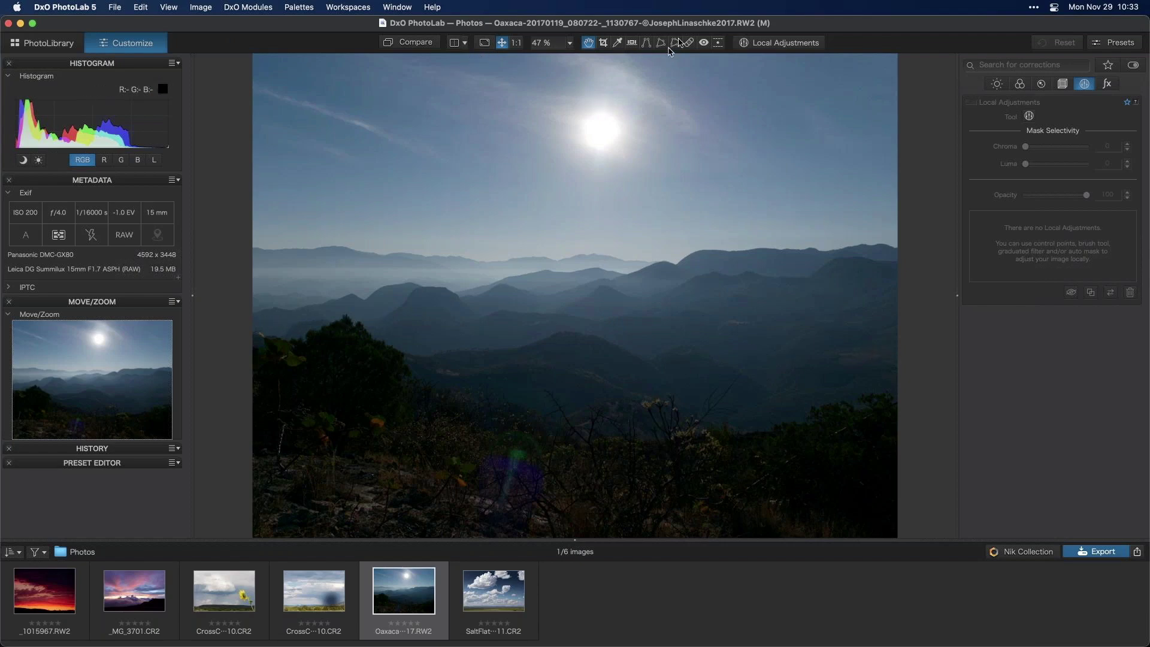
pyautogui.click(603, 42)
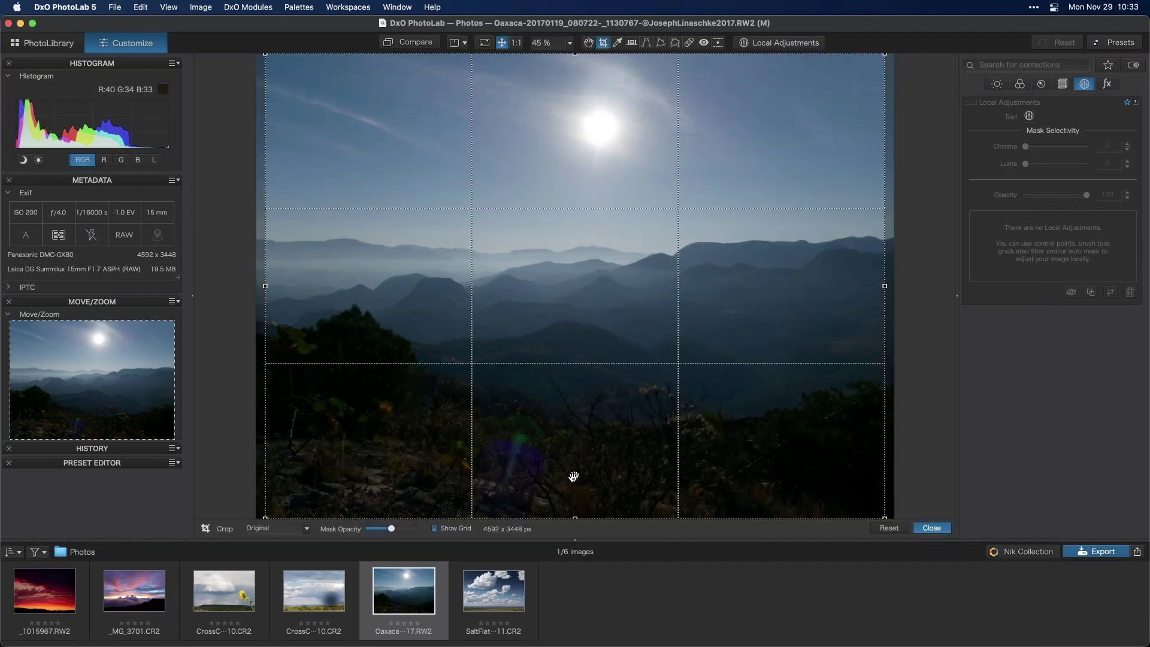
pyautogui.click(299, 528)
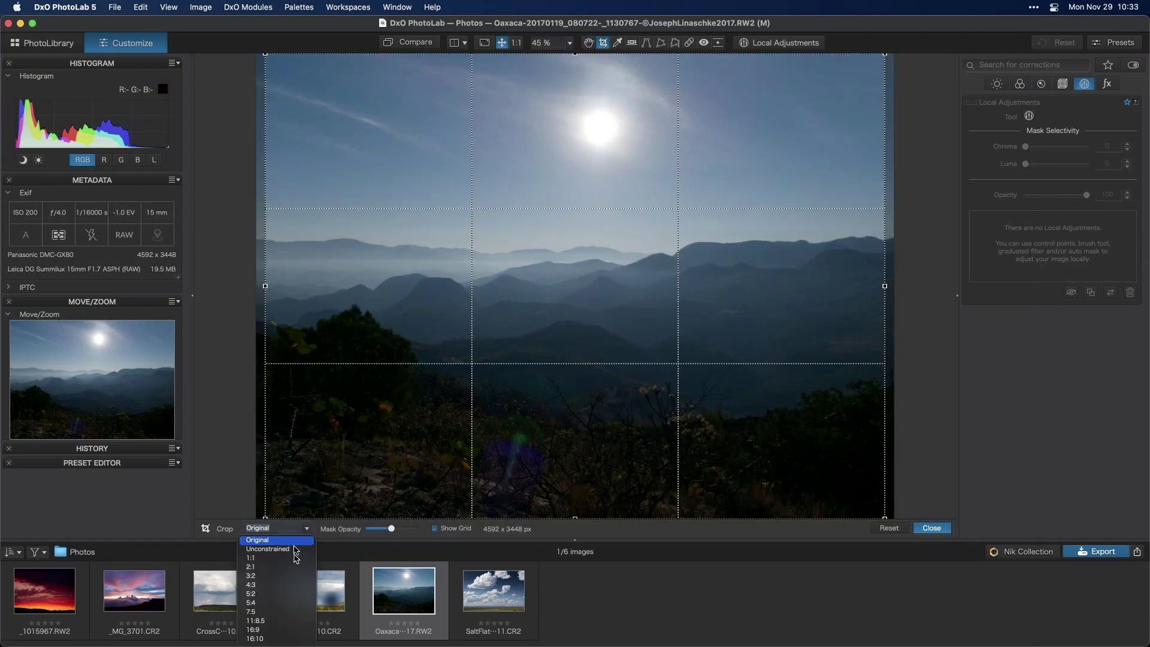
pyautogui.click(296, 549)
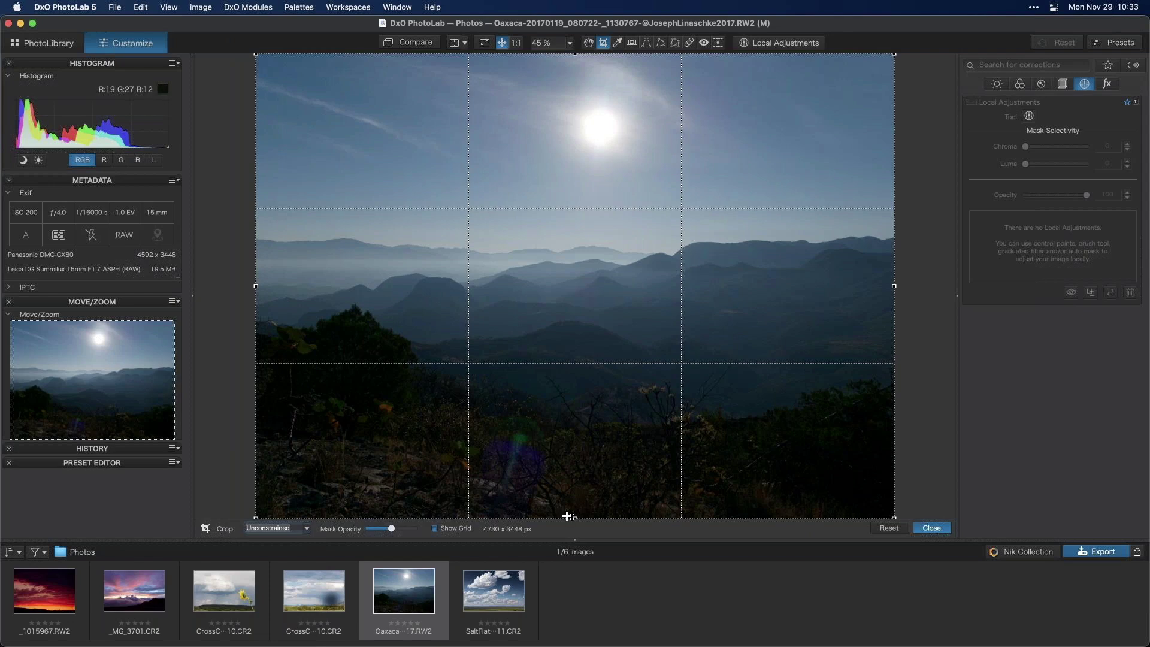
pyautogui.moveTo(569, 516); pyautogui.dragTo(577, 301)
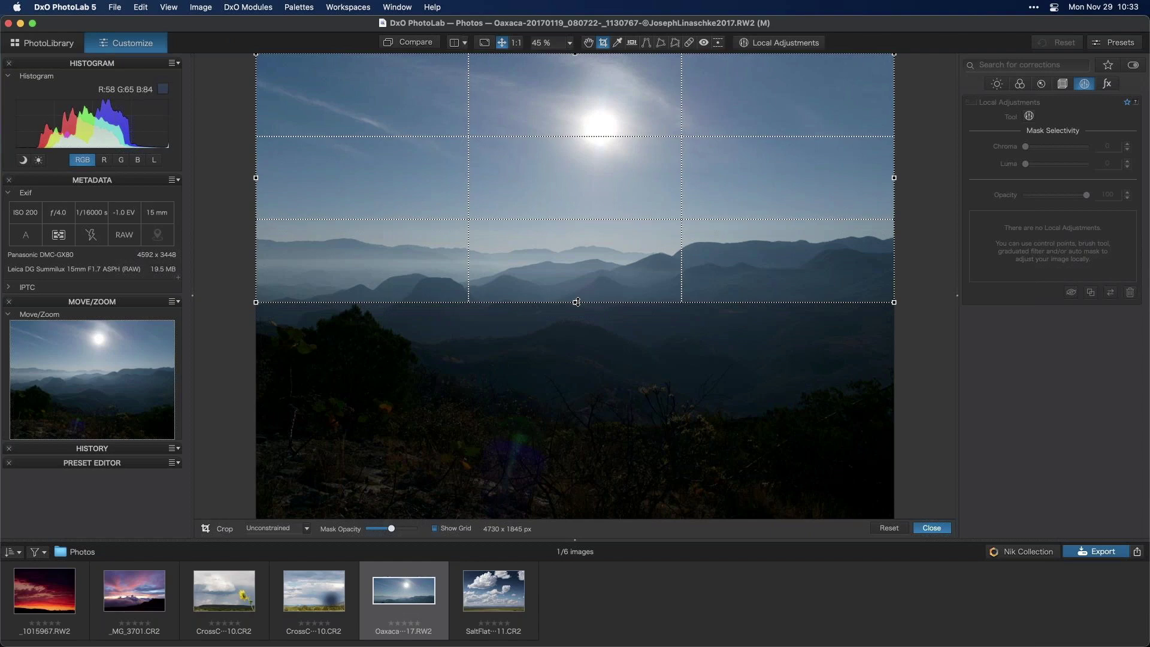
pyautogui.moveTo(575, 56); pyautogui.dragTo(575, 84)
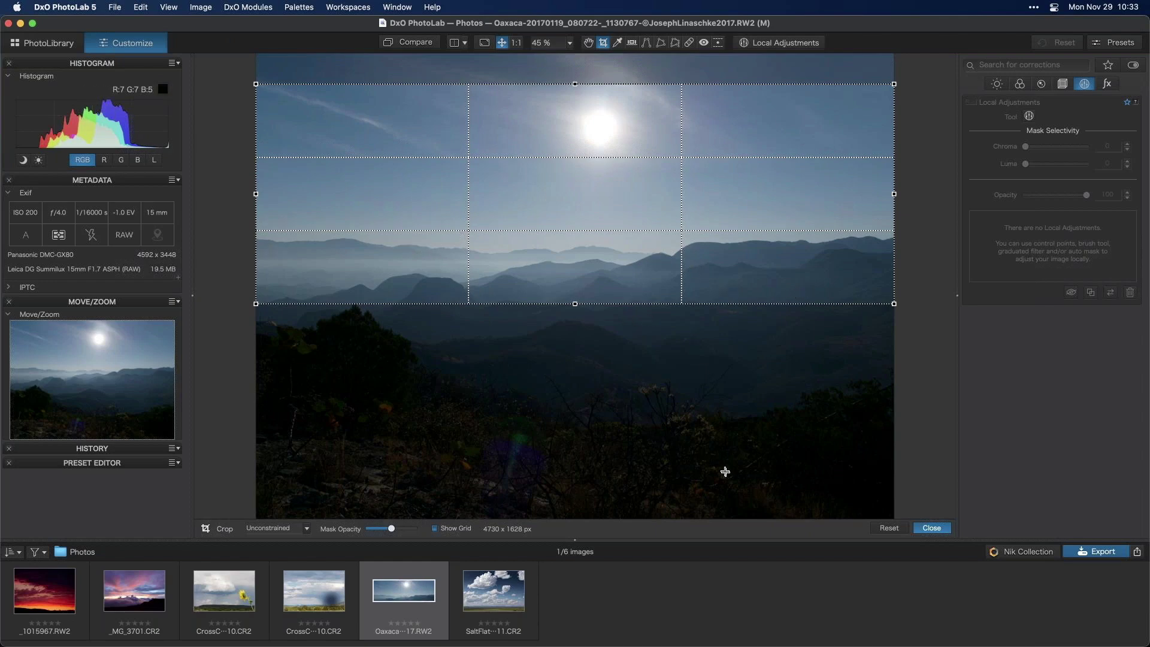
pyautogui.click(930, 528)
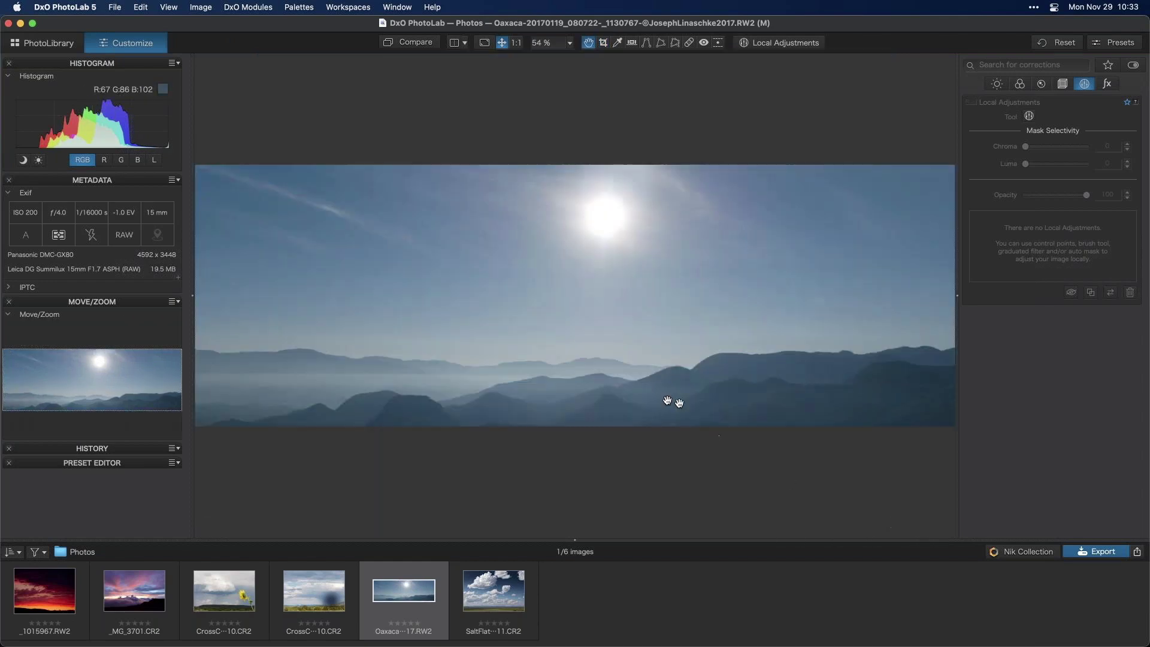
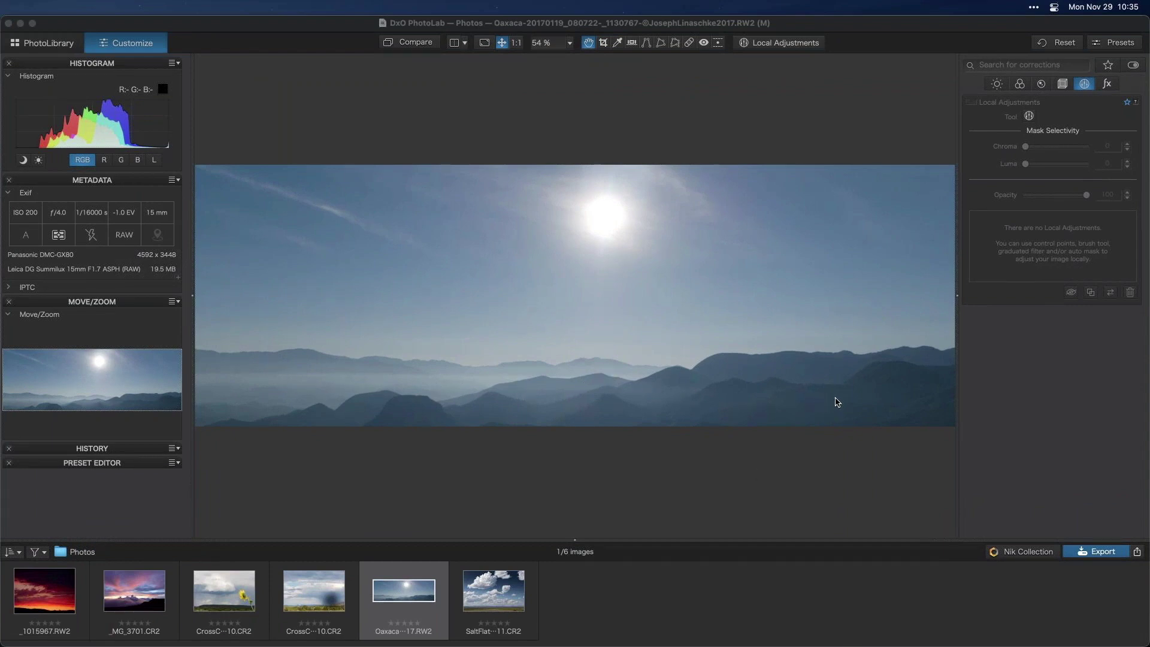
# Inspect the sun and sky at 1:1 and try DxO ClearView Plus on the whole photo.
pyautogui.click(632, 409)
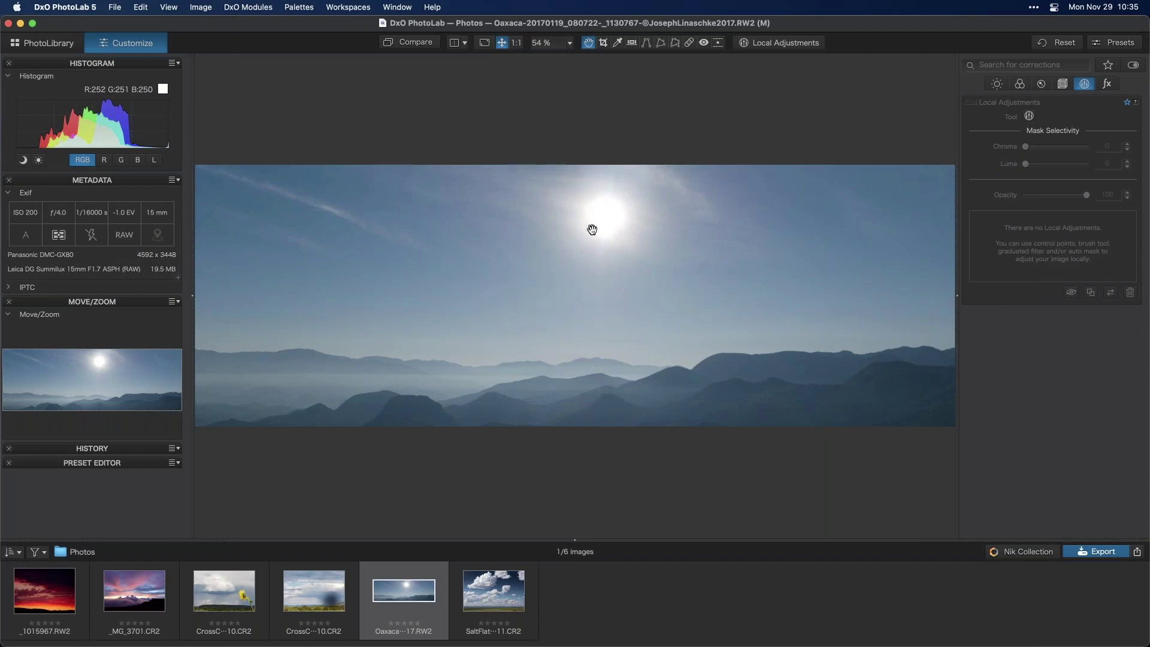
pyautogui.click(516, 43)
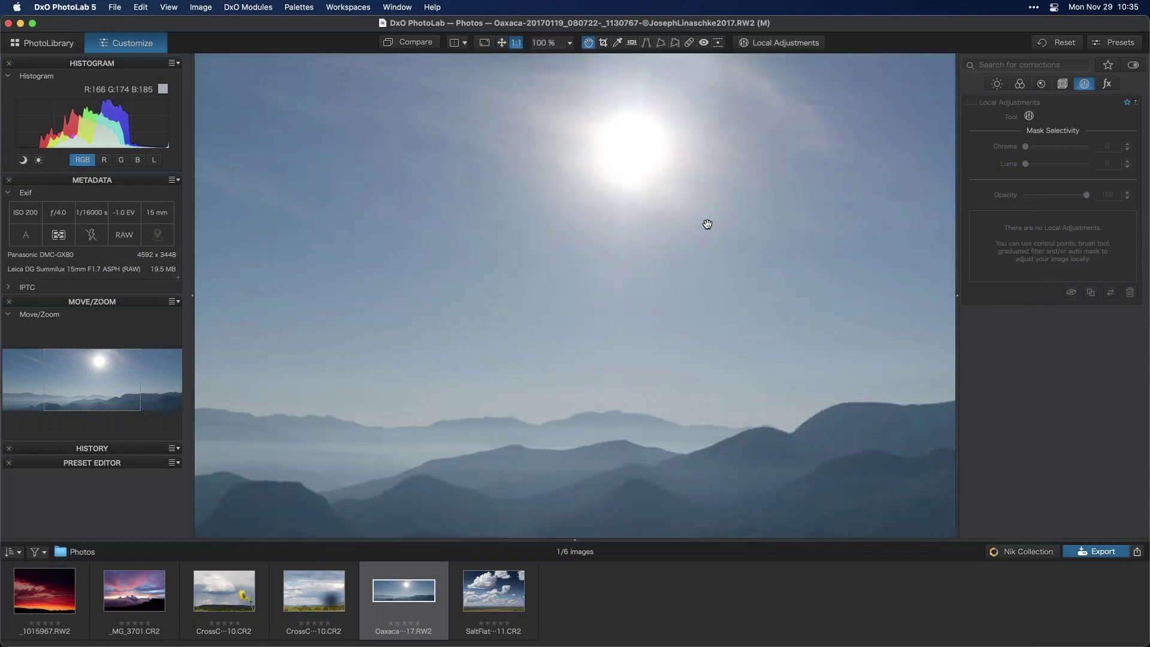
pyautogui.scroll(5, 708, 226)
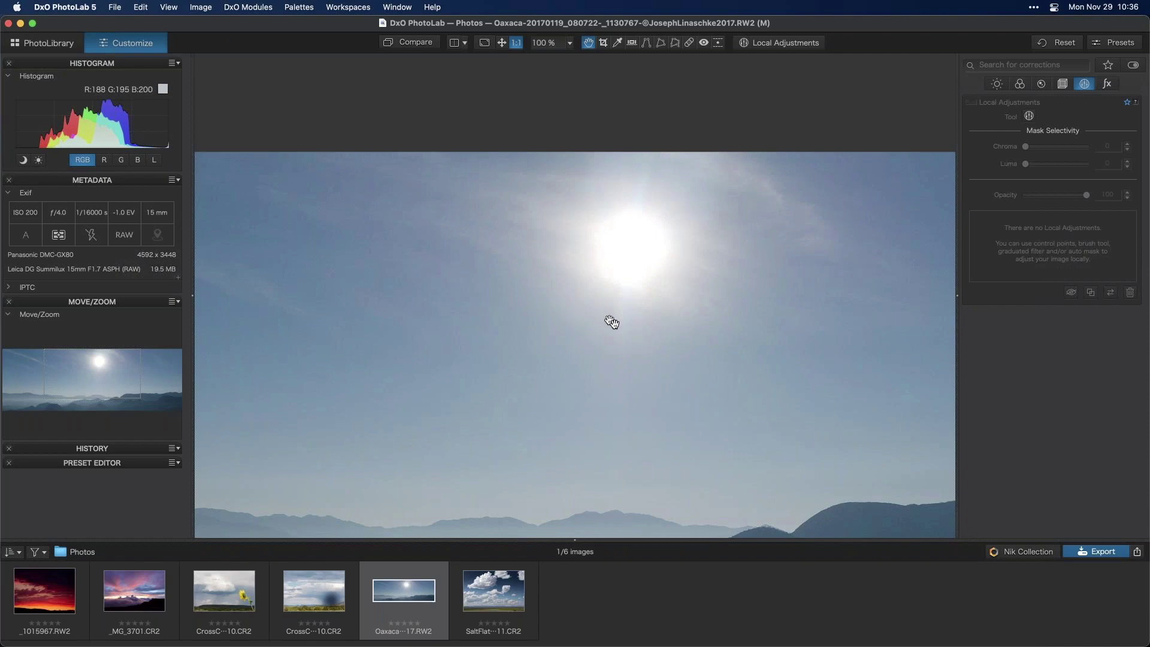
pyautogui.click(504, 45)
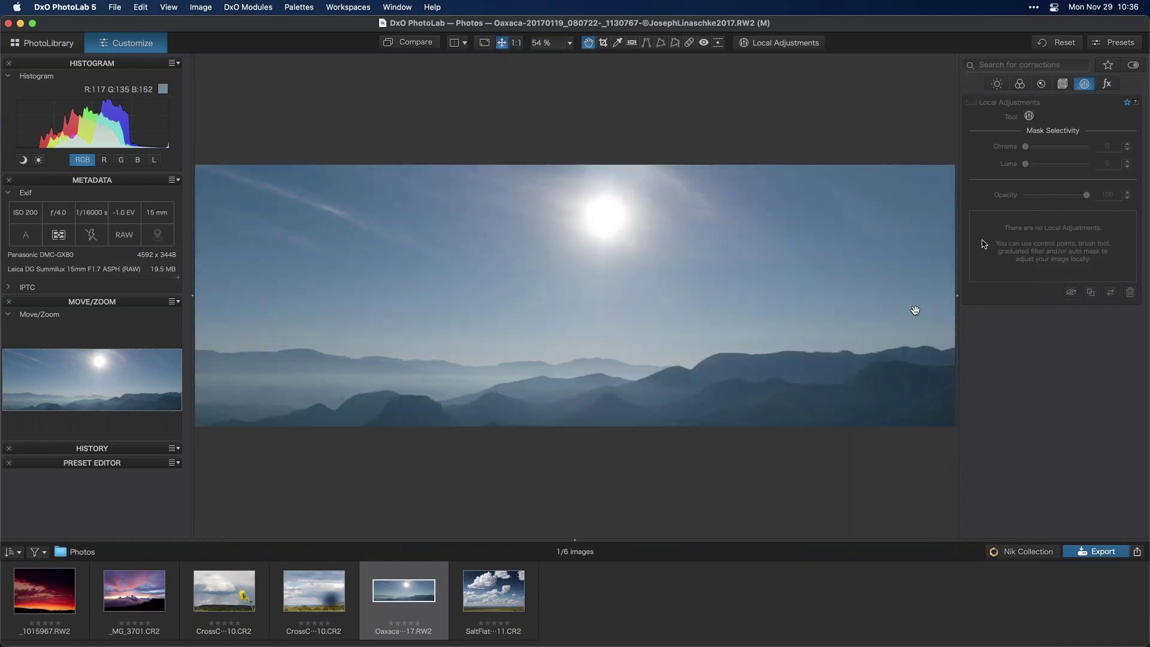
pyautogui.click(996, 87)
pyautogui.click(974, 302)
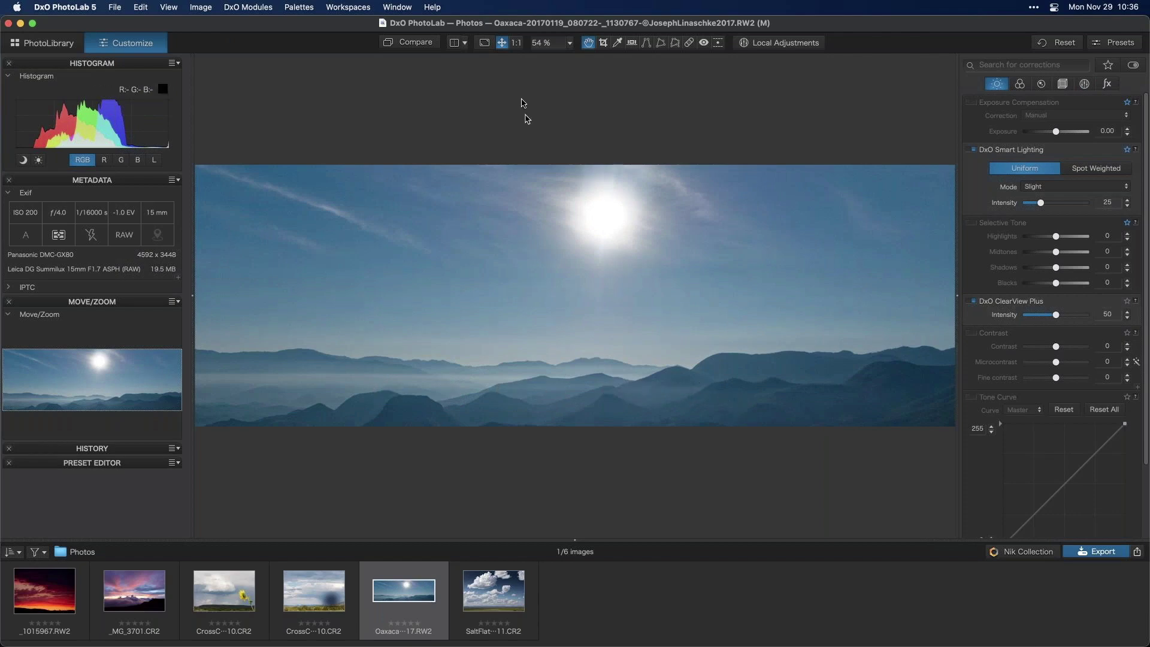
# Inspect the ridges and sky at 1:1, try a ClearView Plus intensity of 26, and turn the correction off.
pyautogui.click(516, 43)
pyautogui.scroll(-3, 686, 382)
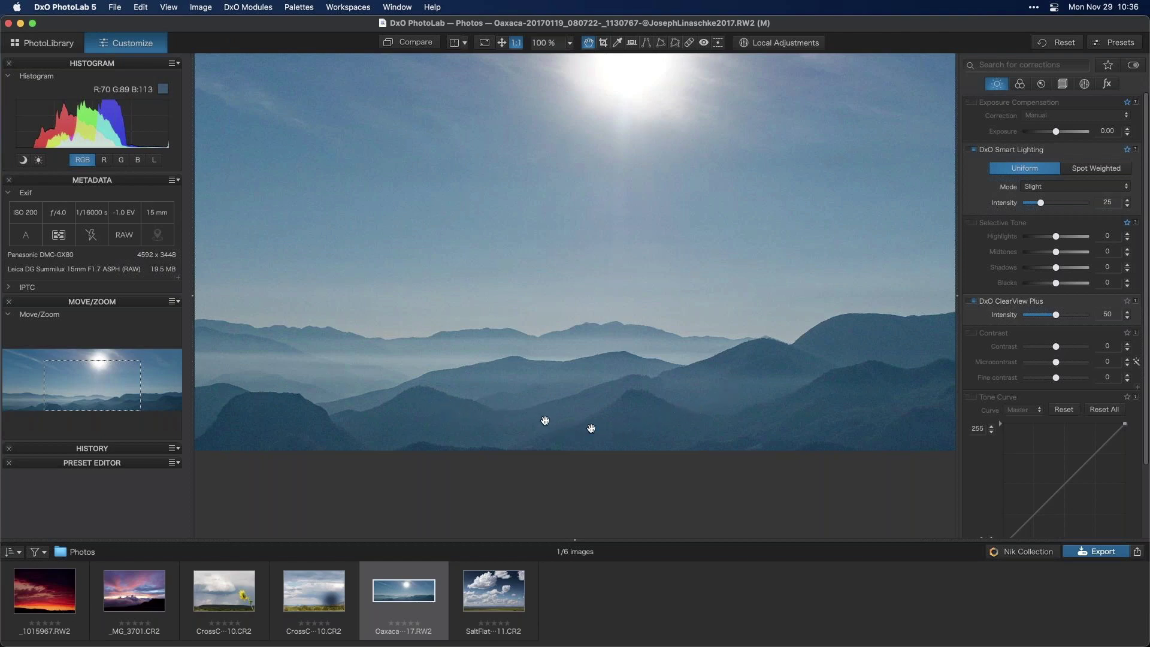
pyautogui.moveTo(643, 410); pyautogui.dragTo(638, 489)
pyautogui.moveTo(729, 216); pyautogui.dragTo(457, 260)
pyautogui.moveTo(496, 303); pyautogui.dragTo(612, 272)
pyautogui.moveTo(1043, 318); pyautogui.dragTo(1041, 315)
pyautogui.moveTo(468, 430); pyautogui.dragTo(492, 400)
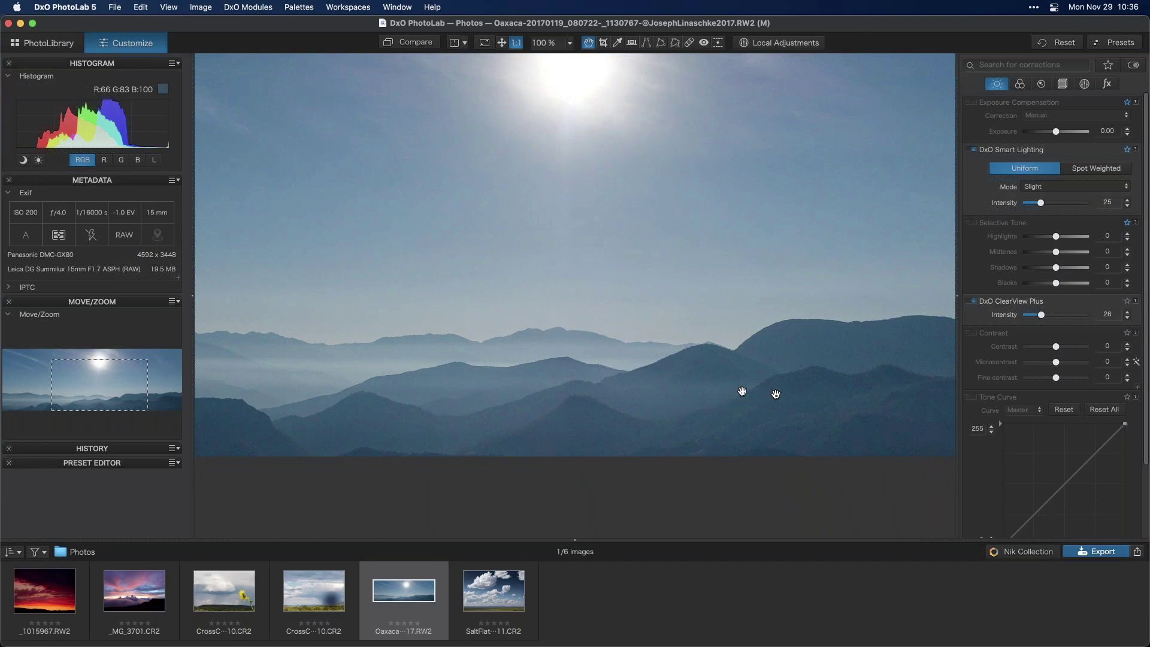
pyautogui.click(973, 301)
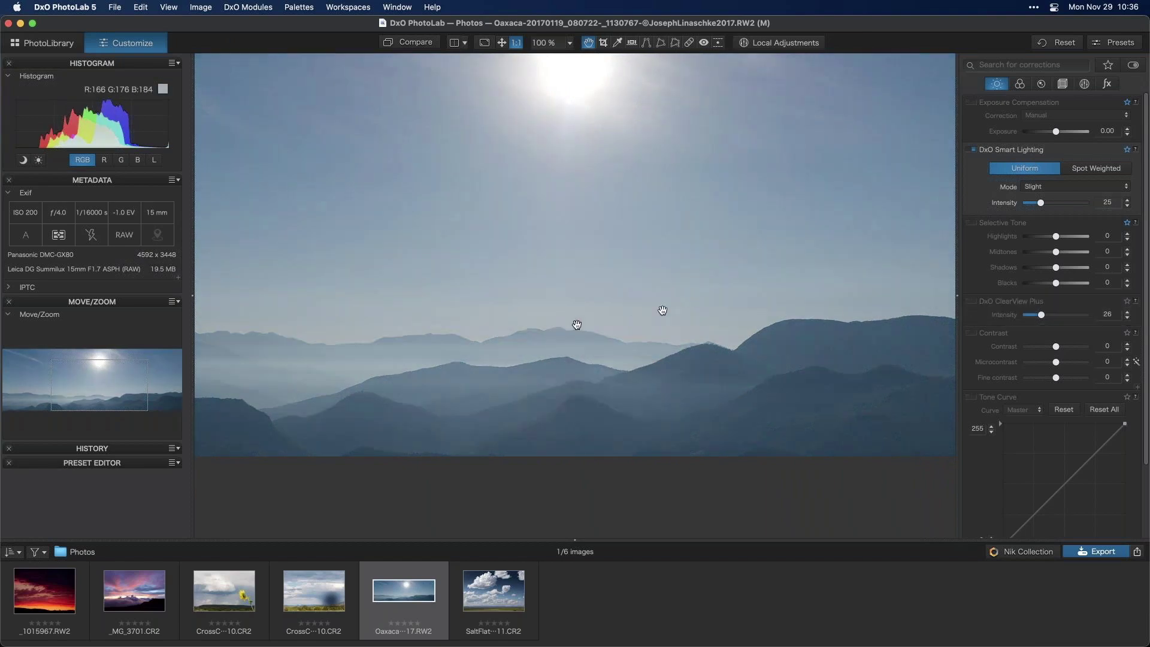
pyautogui.click(502, 43)
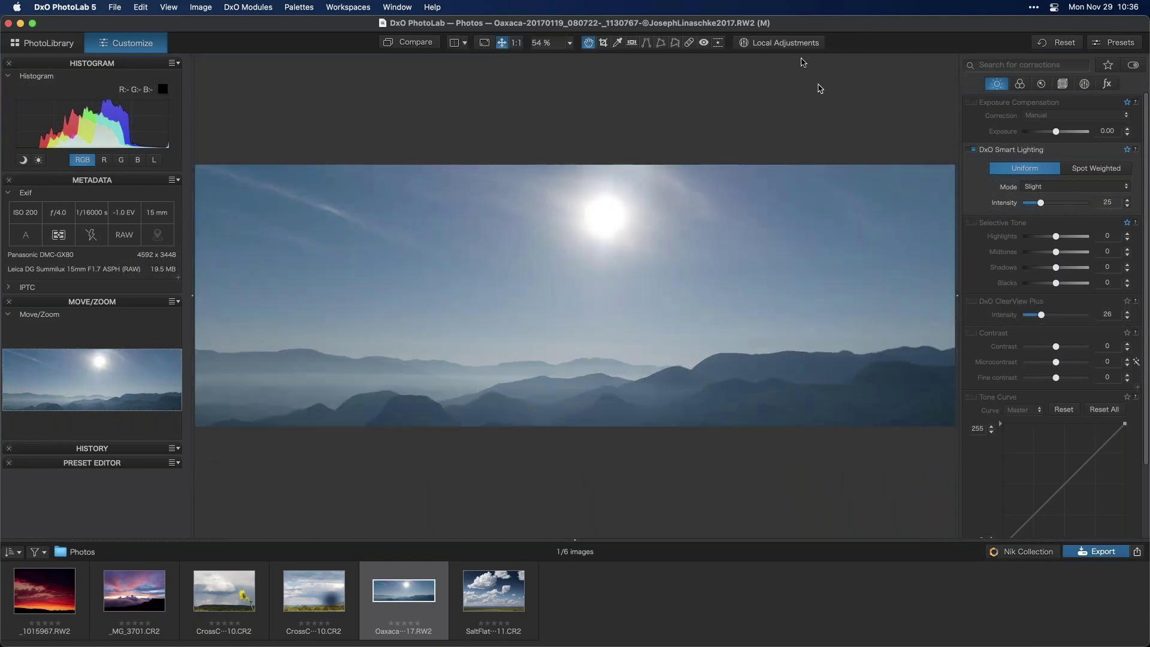
# Add a local adjustment control line across the mountains, with its outer boundary along the distant horizon ridge.
pyautogui.click(779, 43)
pyautogui.rightClick(696, 243)
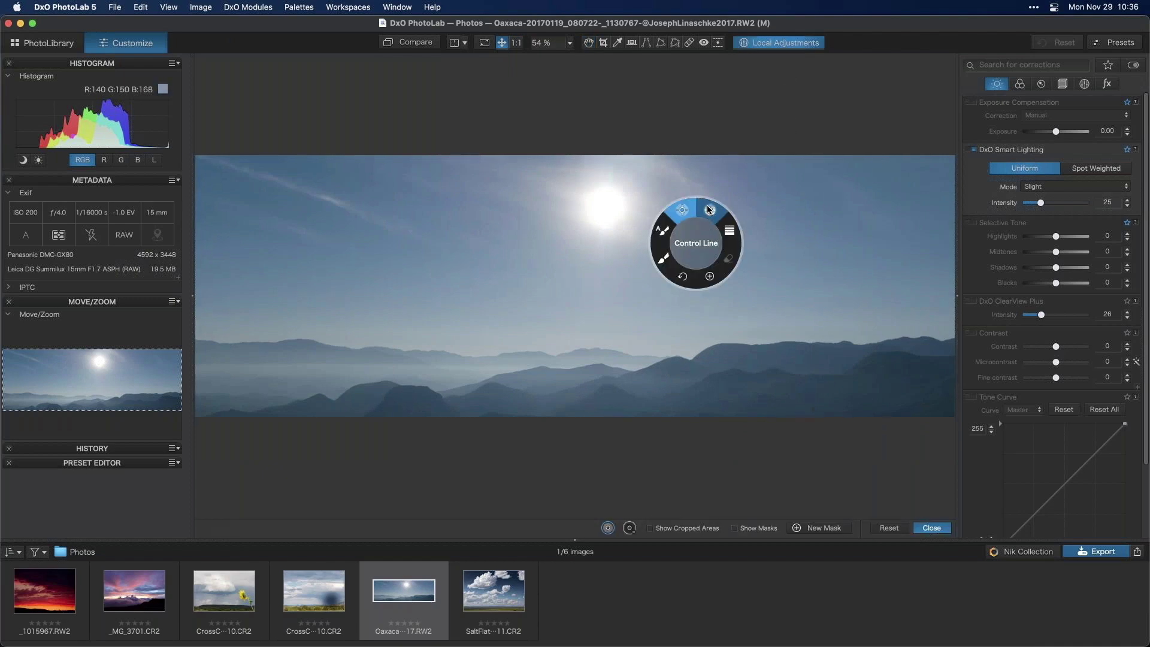
pyautogui.click(728, 232)
pyautogui.moveTo(535, 367); pyautogui.dragTo(535, 339)
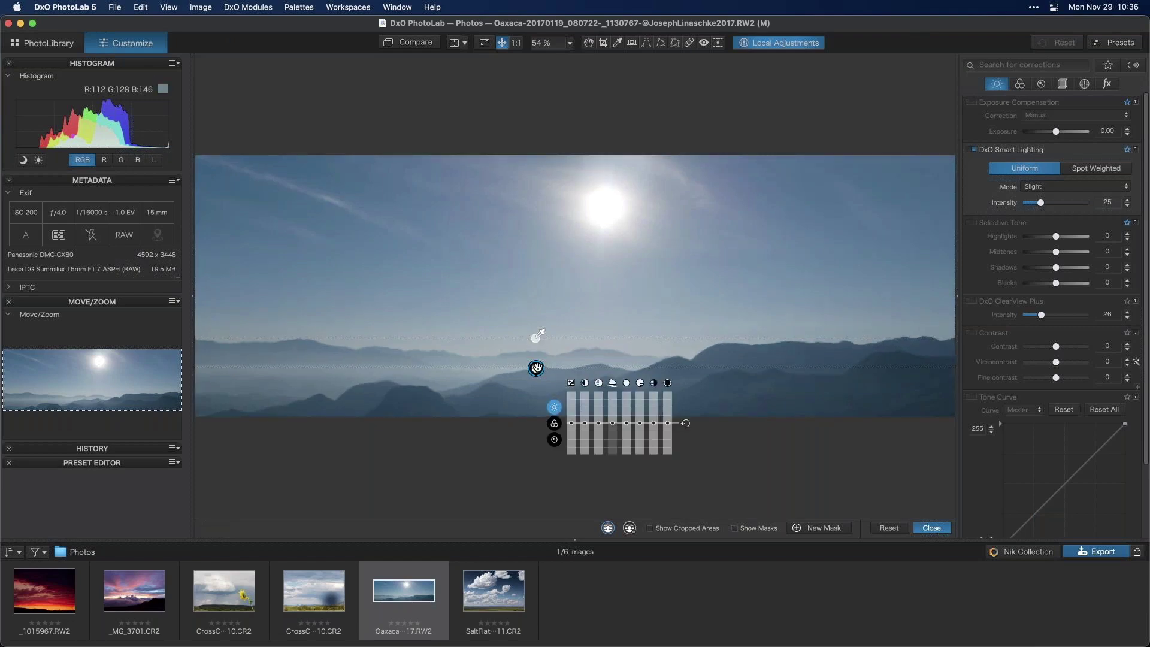
# Refine the control line's mask towards the hazy valley with Chroma selectivity 71 and Luma selectivity 60, checking it in the mask view.
pyautogui.click(752, 531)
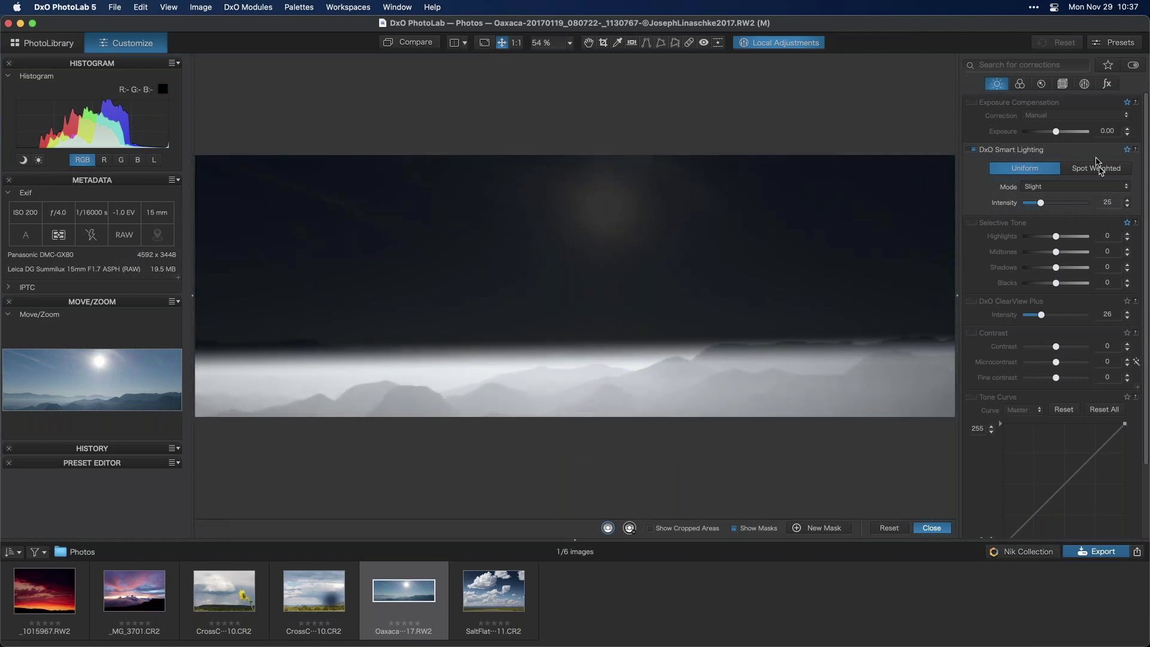
pyautogui.click(1085, 84)
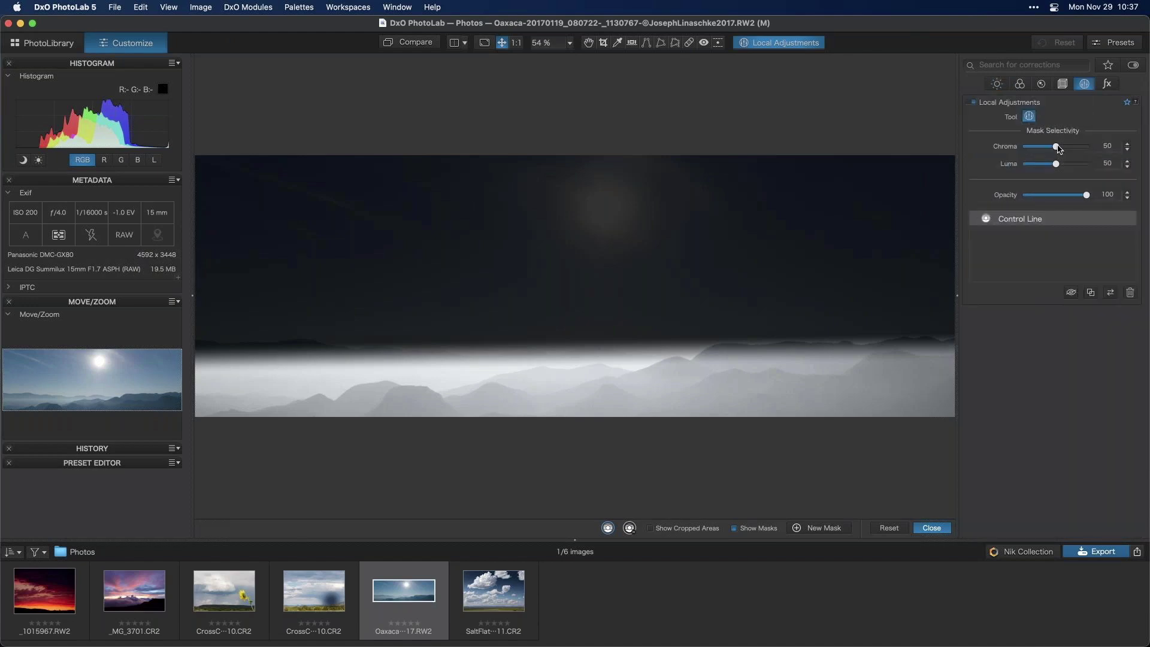
pyautogui.moveTo(1057, 148); pyautogui.dragTo(1070, 150)
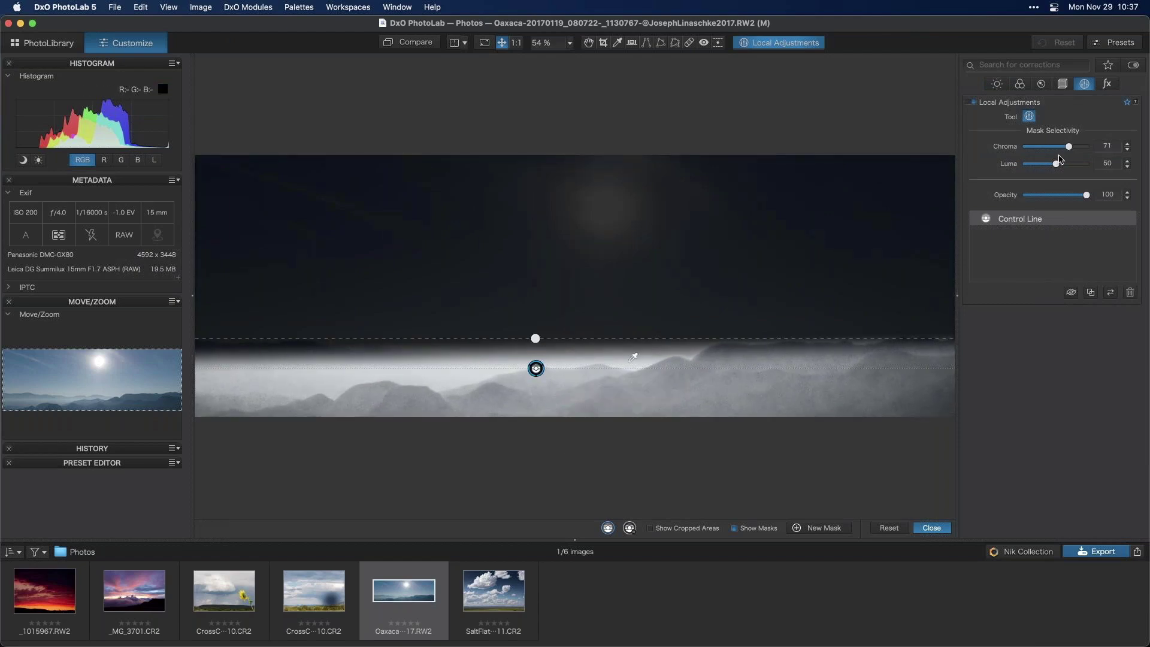
pyautogui.moveTo(1057, 165); pyautogui.dragTo(1064, 167)
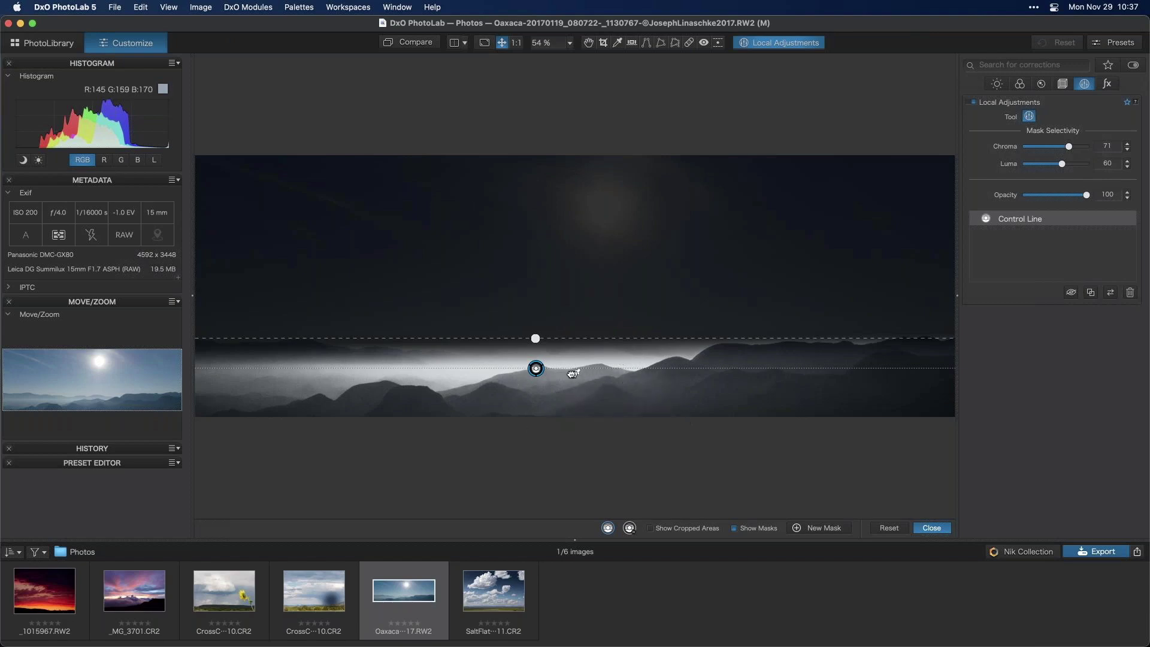
pyautogui.moveTo(502, 394)
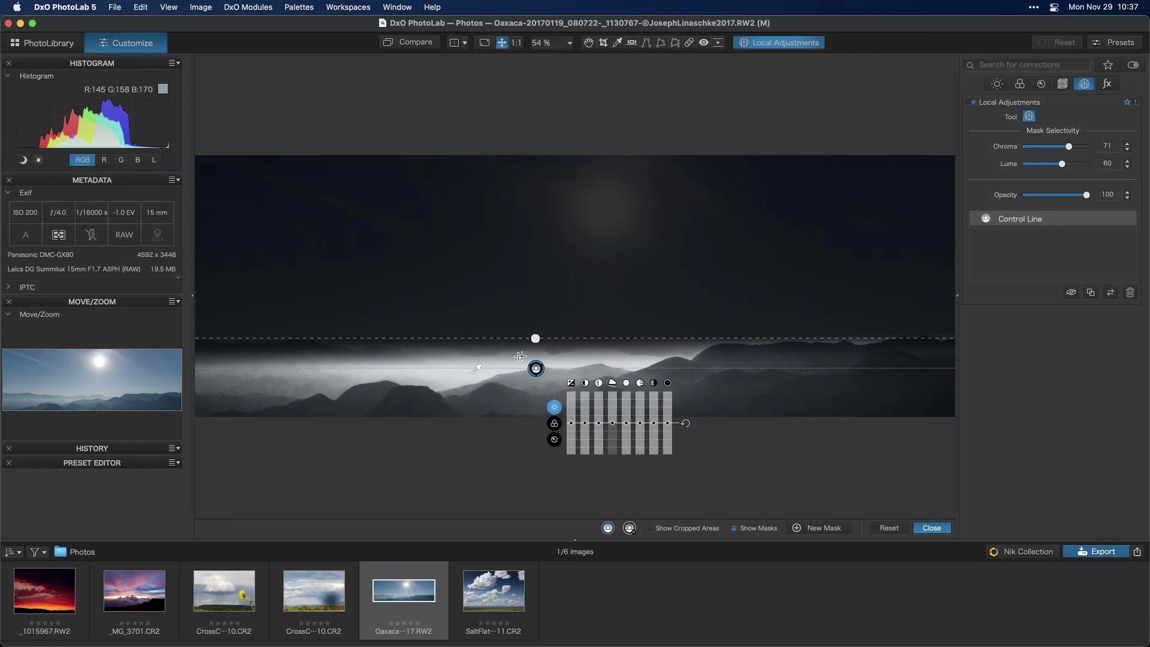
pyautogui.click(736, 528)
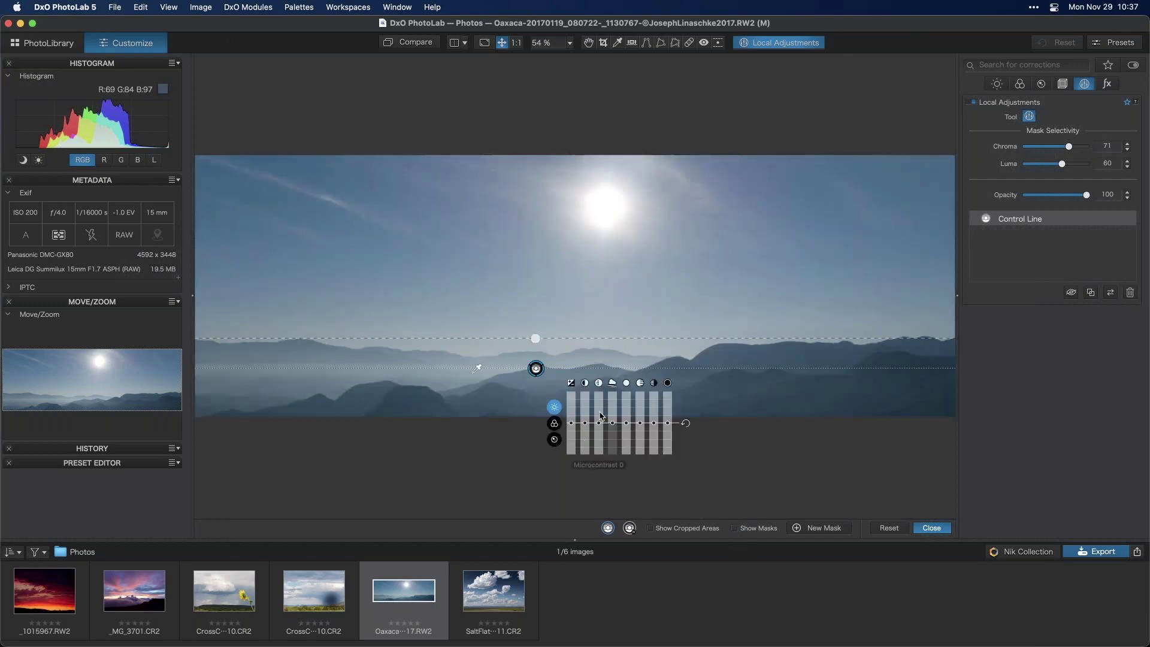
# Raise ClearView Plus on the control line mask and set its Luma selectivity to 77.
pyautogui.moveTo(612, 424); pyautogui.dragTo(612, 413)
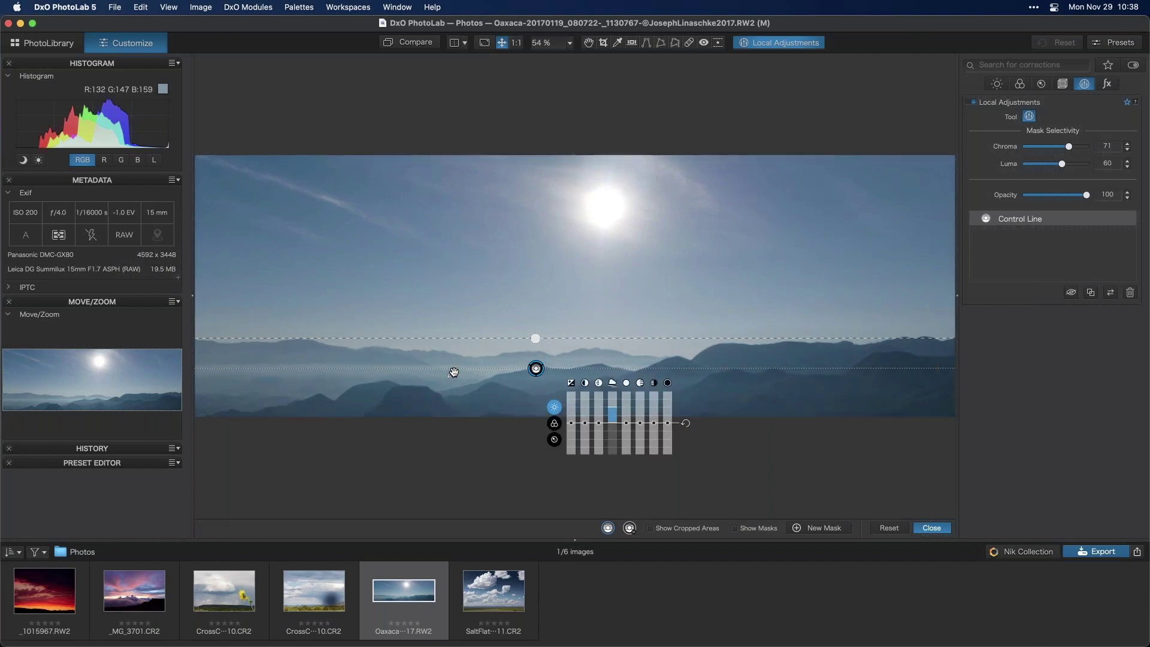
pyautogui.moveTo(614, 414); pyautogui.dragTo(615, 410)
pyautogui.click(738, 531)
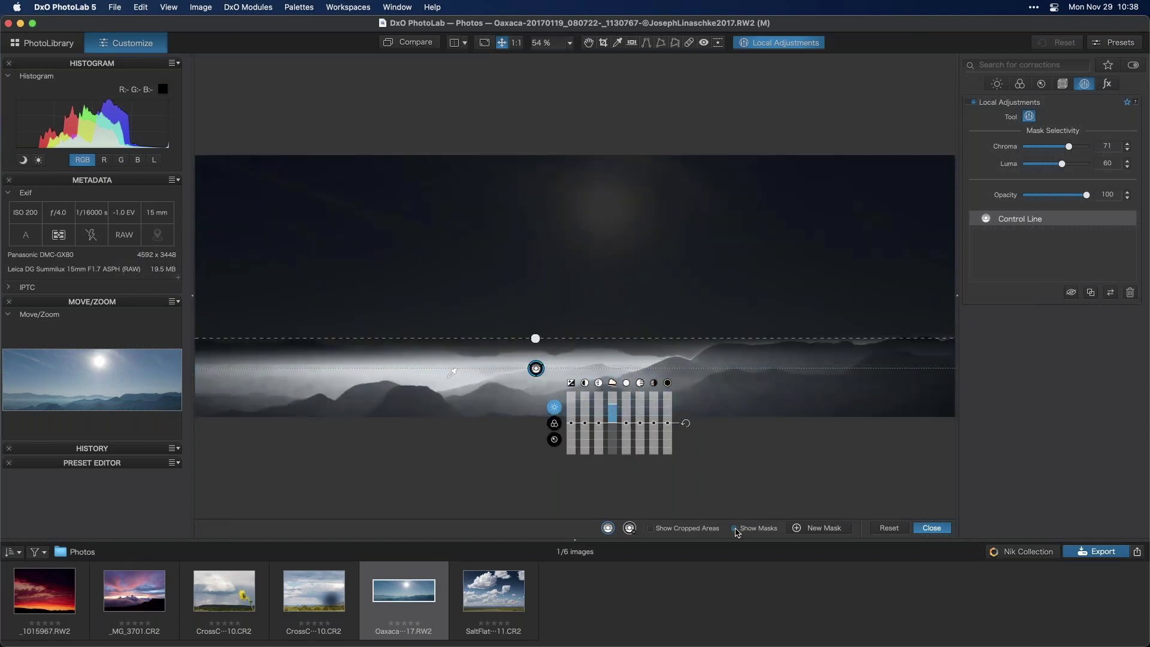
pyautogui.click(736, 529)
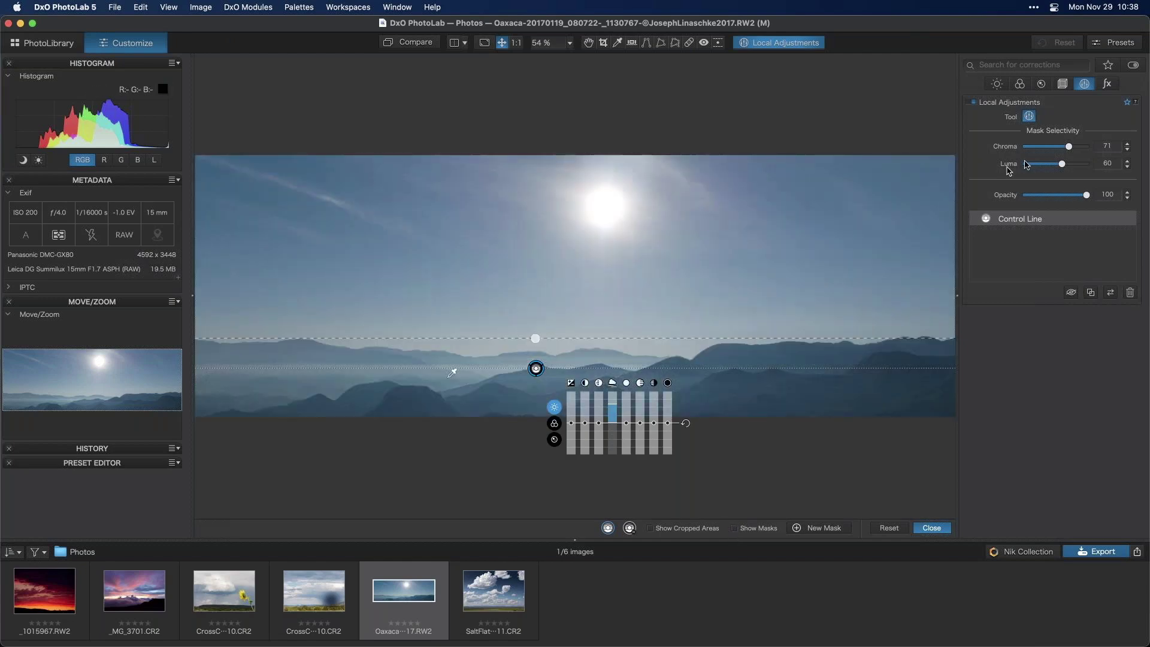
pyautogui.moveTo(1064, 166); pyautogui.dragTo(1075, 166)
# Compare the photo with the control line mask switched off and on.
pyautogui.click(1002, 223)
pyautogui.click(1118, 217)
pyautogui.click(1121, 219)
pyautogui.click(1121, 220)
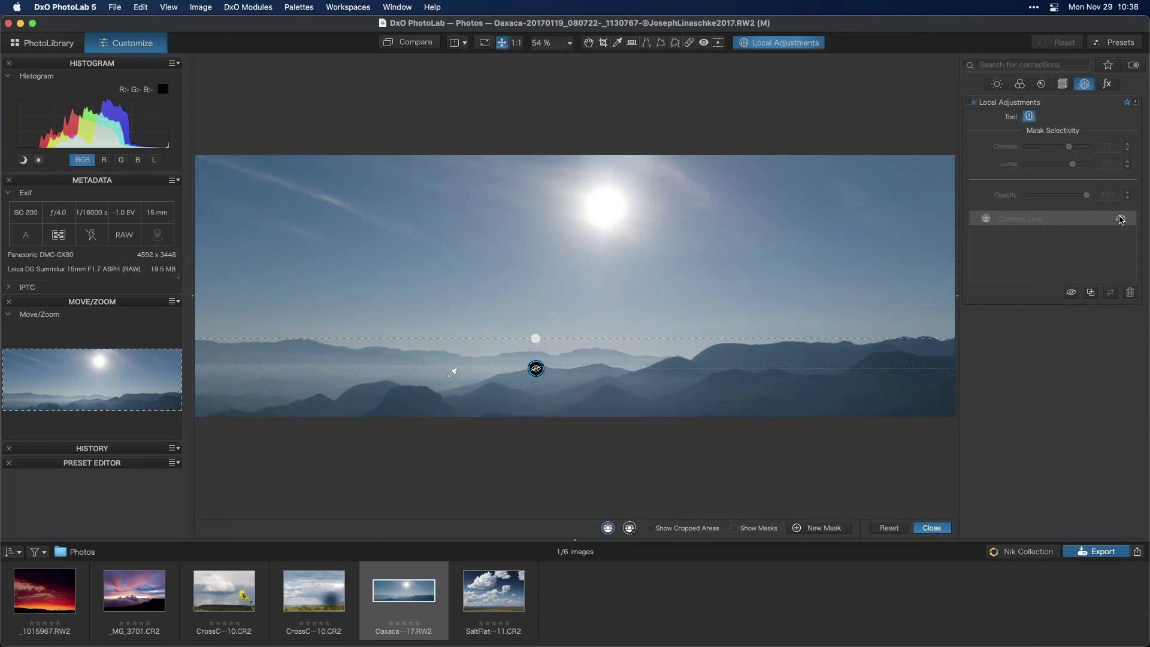
pyautogui.click(1121, 220)
pyautogui.click(1121, 220)
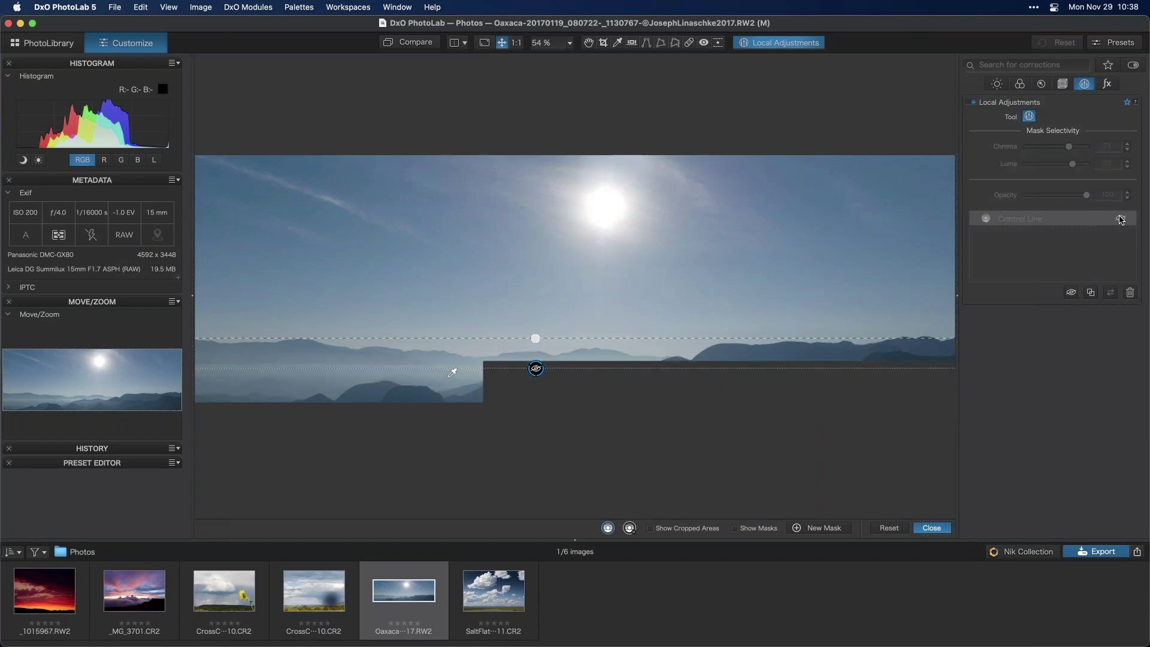
pyautogui.click(1121, 220)
# Lower the control line's ClearView Plus to 35 and compare the mountains with the mask off and on.
pyautogui.moveTo(583, 324)
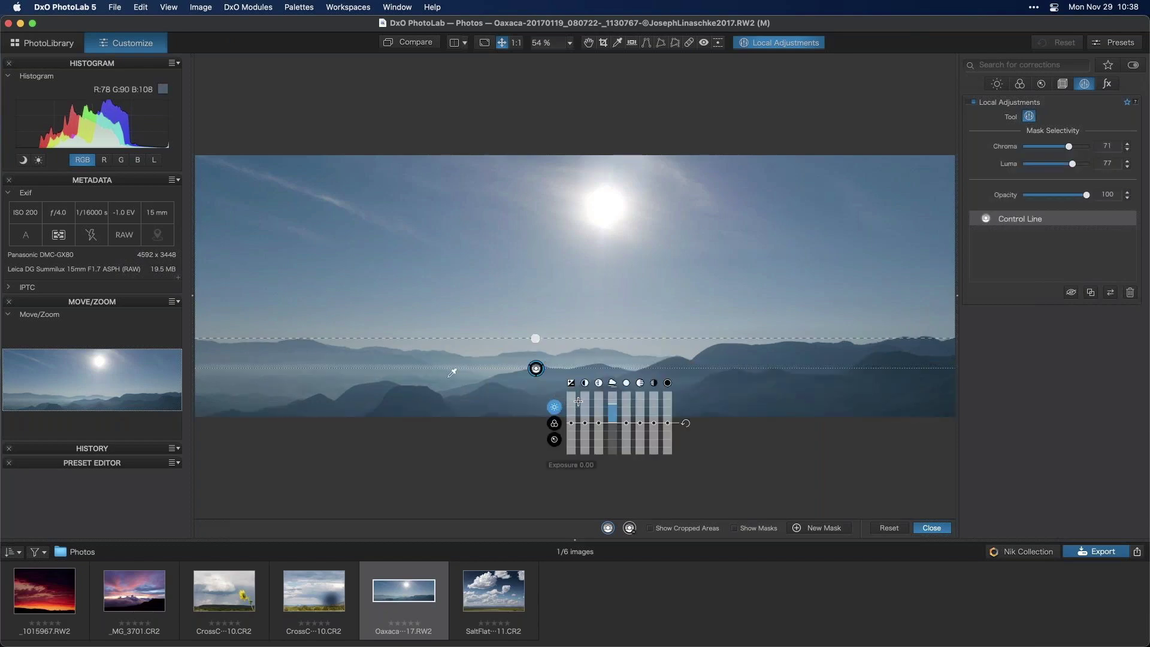
pyautogui.moveTo(612, 405); pyautogui.dragTo(611, 411)
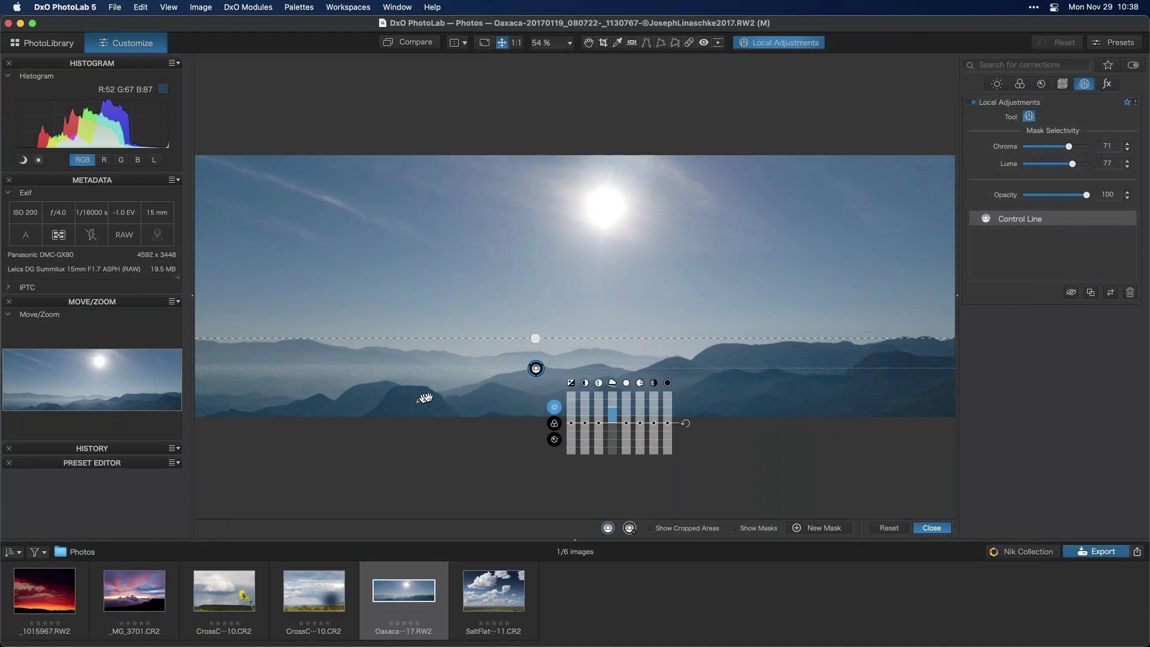
pyautogui.moveTo(617, 410); pyautogui.dragTo(615, 416)
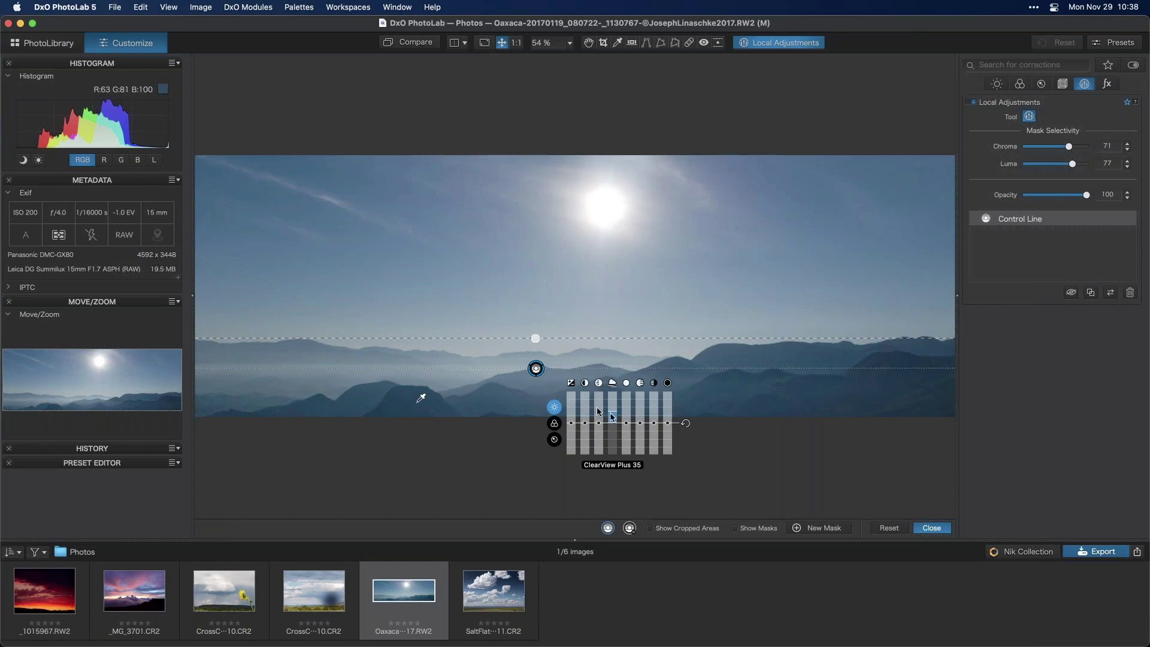
pyautogui.click(1119, 217)
pyautogui.click(1121, 219)
# Rename the control line mask as "mountain range".
pyautogui.doubleClick(1036, 220)
pyautogui.write('mountain range')
pyautogui.press('Return')
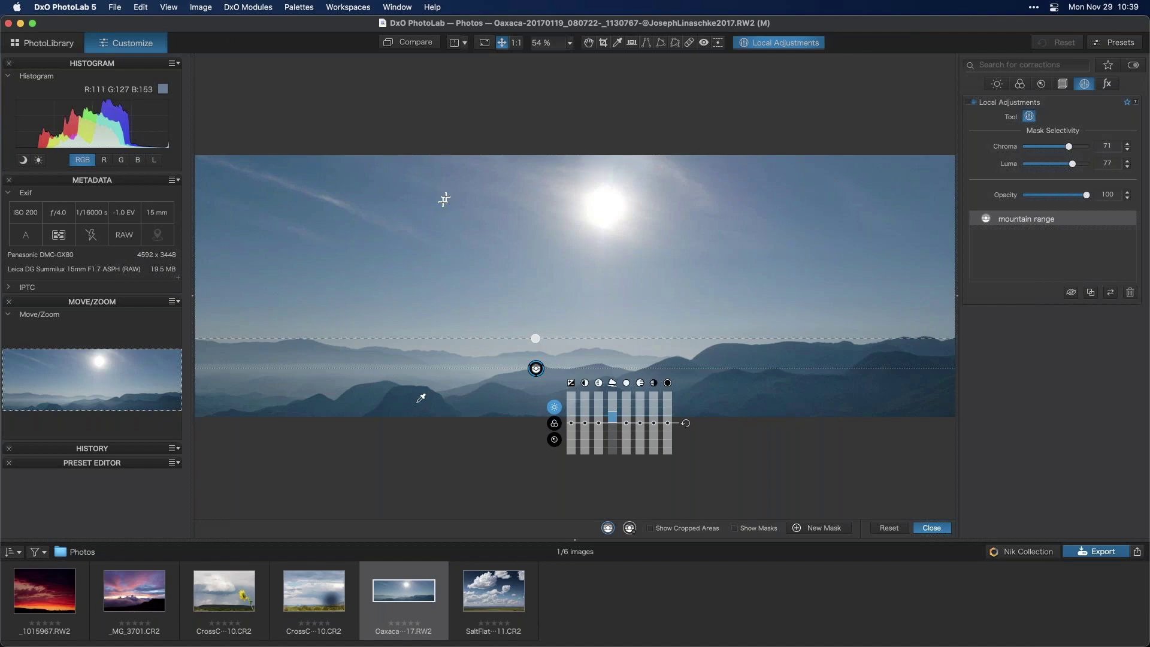
# Try a new graduated filter running down the sky to just above the mountains with lowered exposure, and delete it.
pyautogui.rightClick(470, 223)
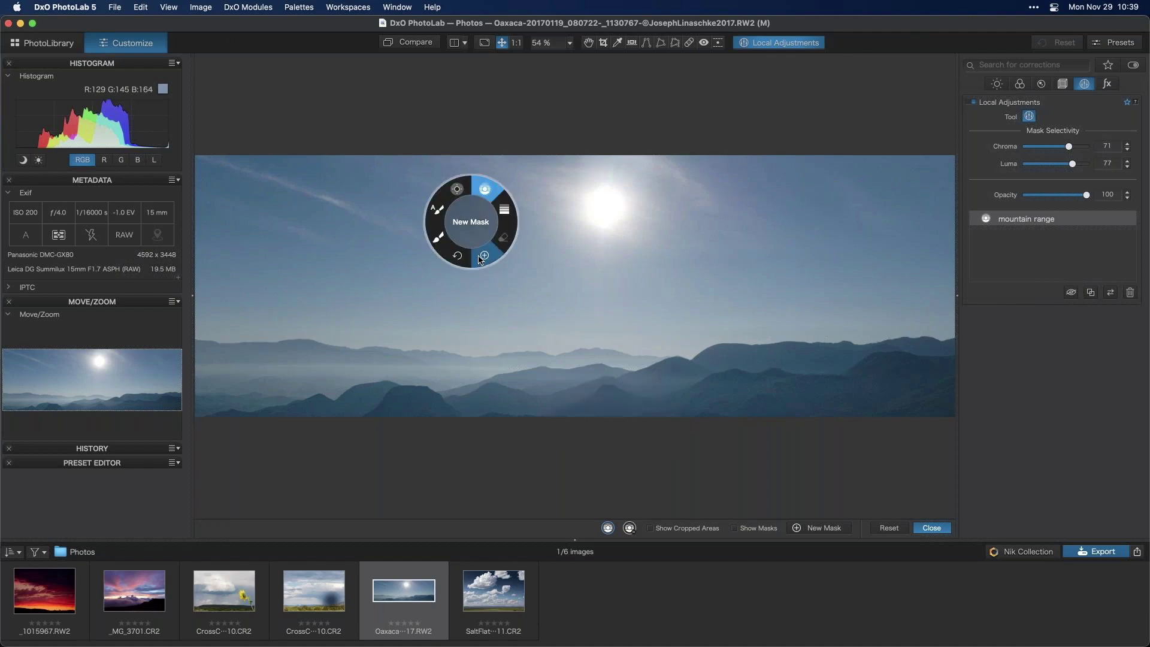
pyautogui.click(483, 259)
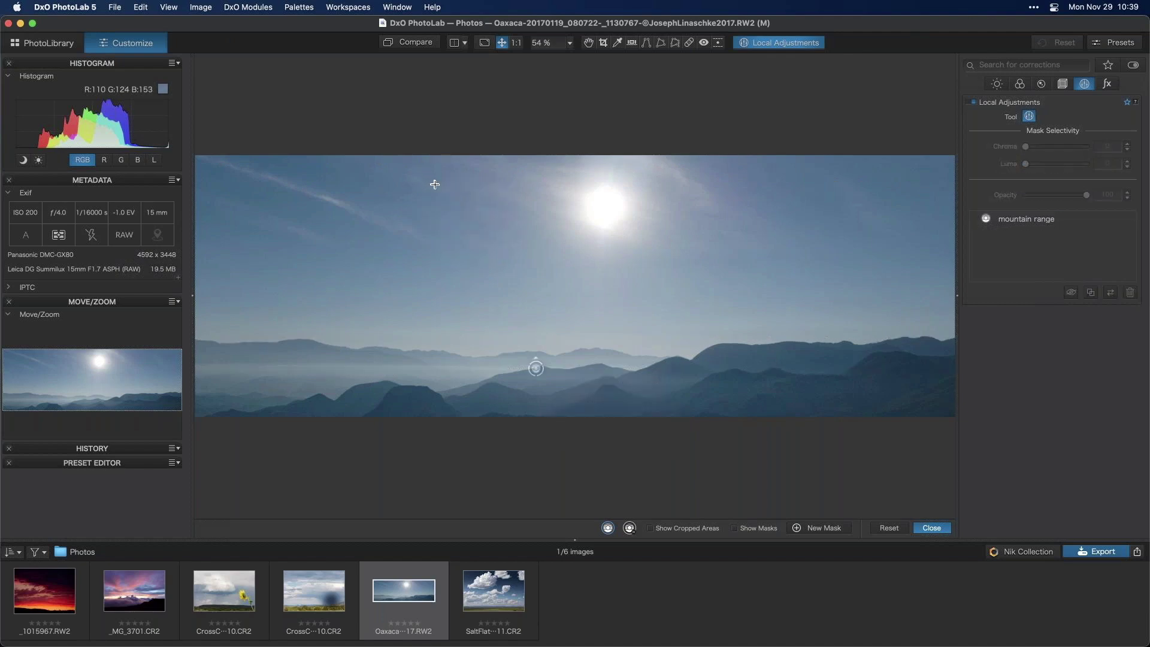
pyautogui.rightClick(434, 184)
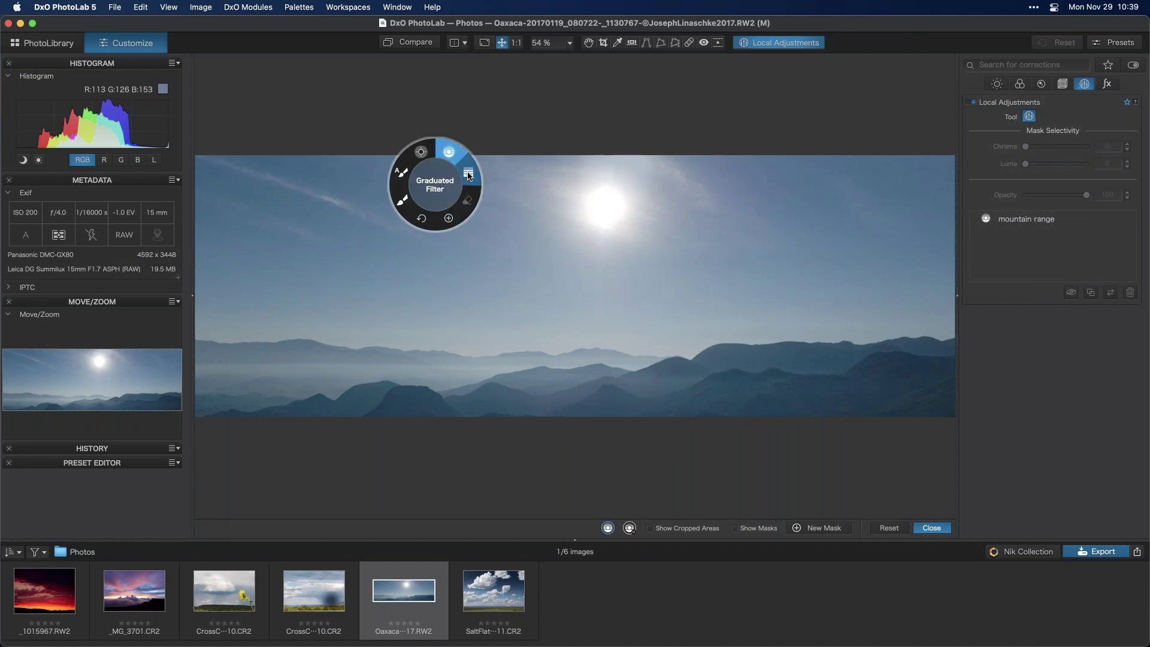
pyautogui.click(482, 211)
pyautogui.moveTo(470, 178); pyautogui.dragTo(467, 326)
pyautogui.moveTo(504, 232)
pyautogui.mouseDown()
pyautogui.moveTo(505, 250)
pyautogui.moveTo(505, 239)
pyautogui.mouseUp()
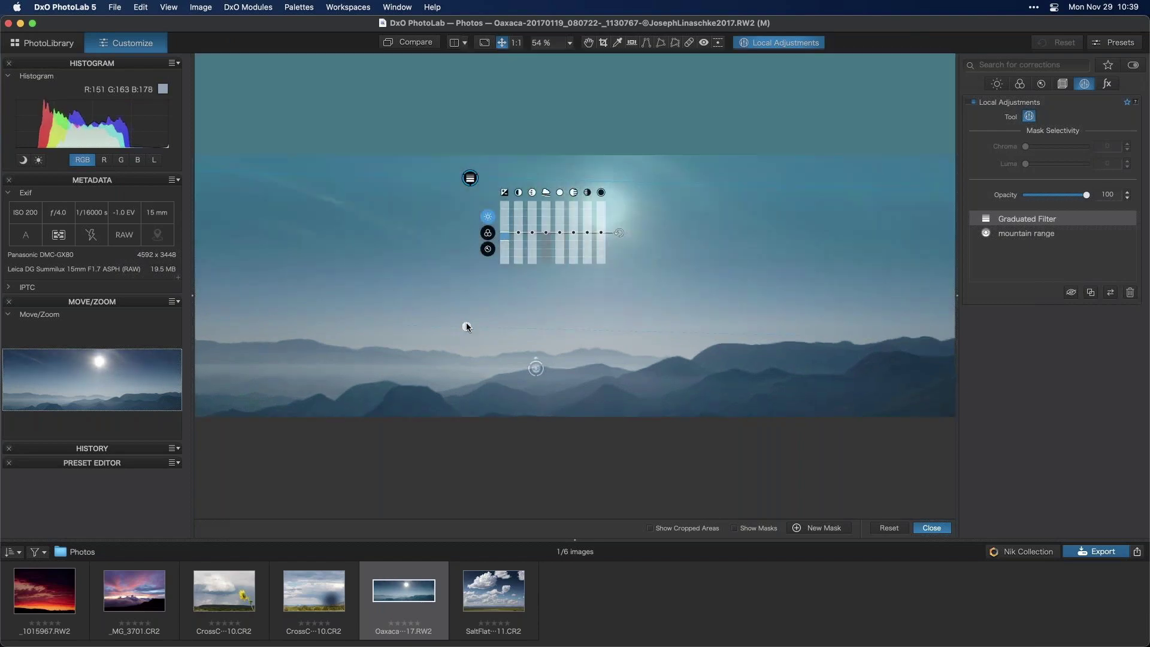
pyautogui.click(473, 327)
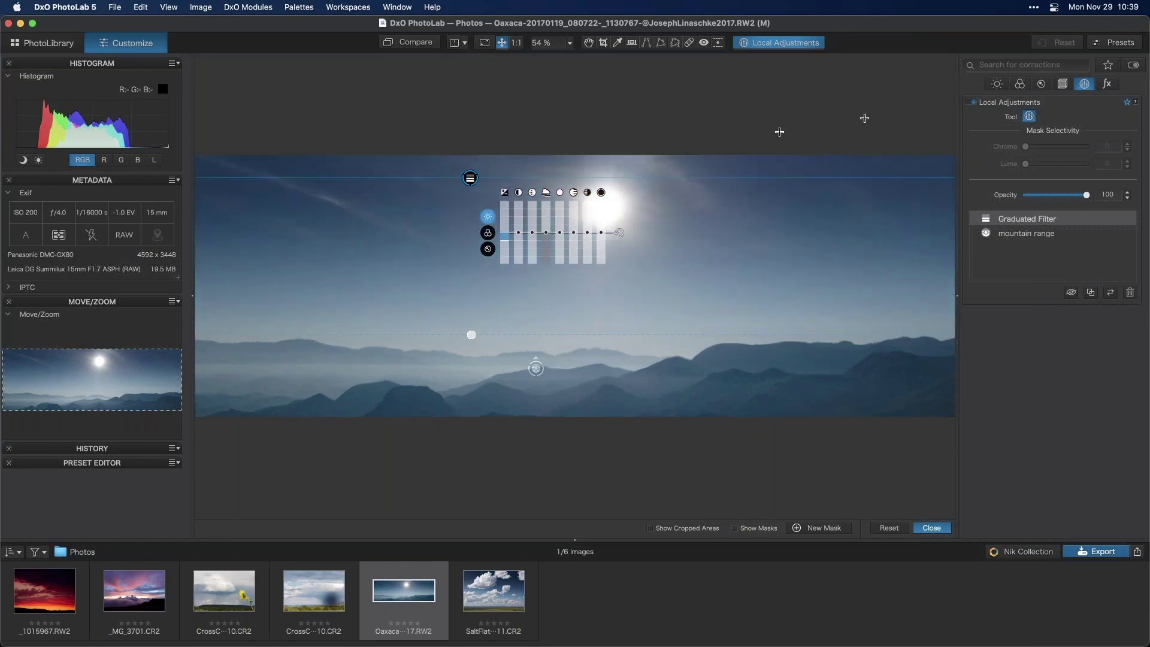
pyautogui.moveTo(470, 177); pyautogui.dragTo(472, 188)
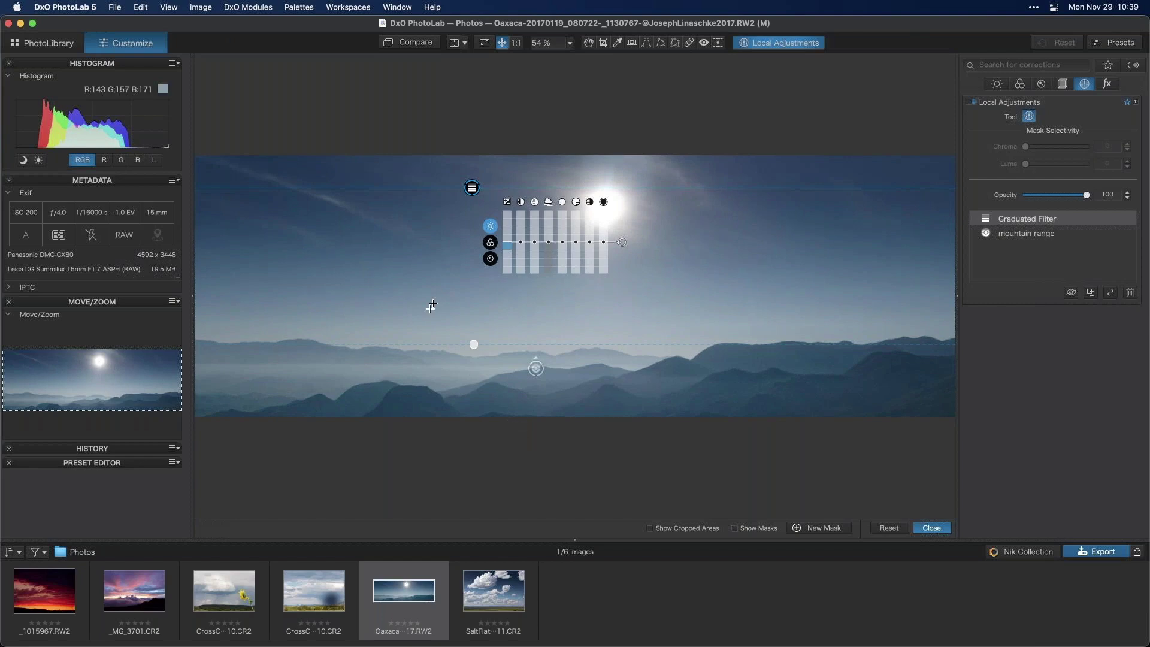
pyautogui.press('BackSpace')
# Draw a control line from the upper sky to the mountain tops, sample the blue sky near the upper-left cloud streak and show the mask.
pyautogui.rightClick(468, 206)
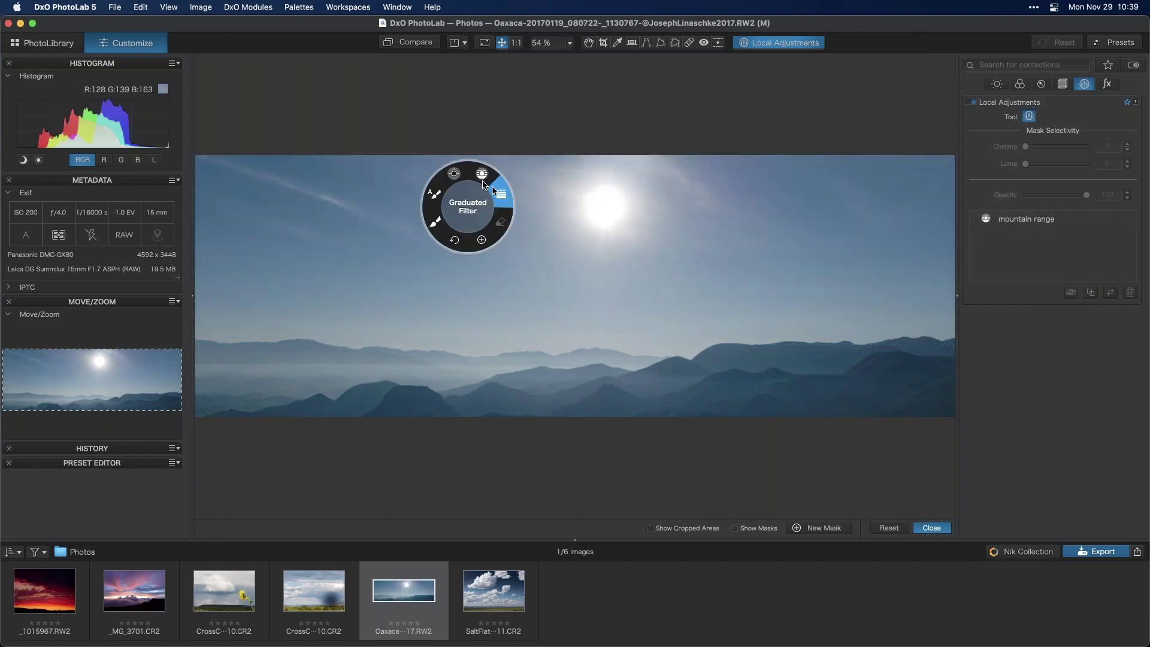
pyautogui.click(478, 173)
pyautogui.moveTo(482, 197); pyautogui.dragTo(479, 339)
pyautogui.moveTo(487, 223); pyautogui.dragTo(371, 178)
pyautogui.click(739, 528)
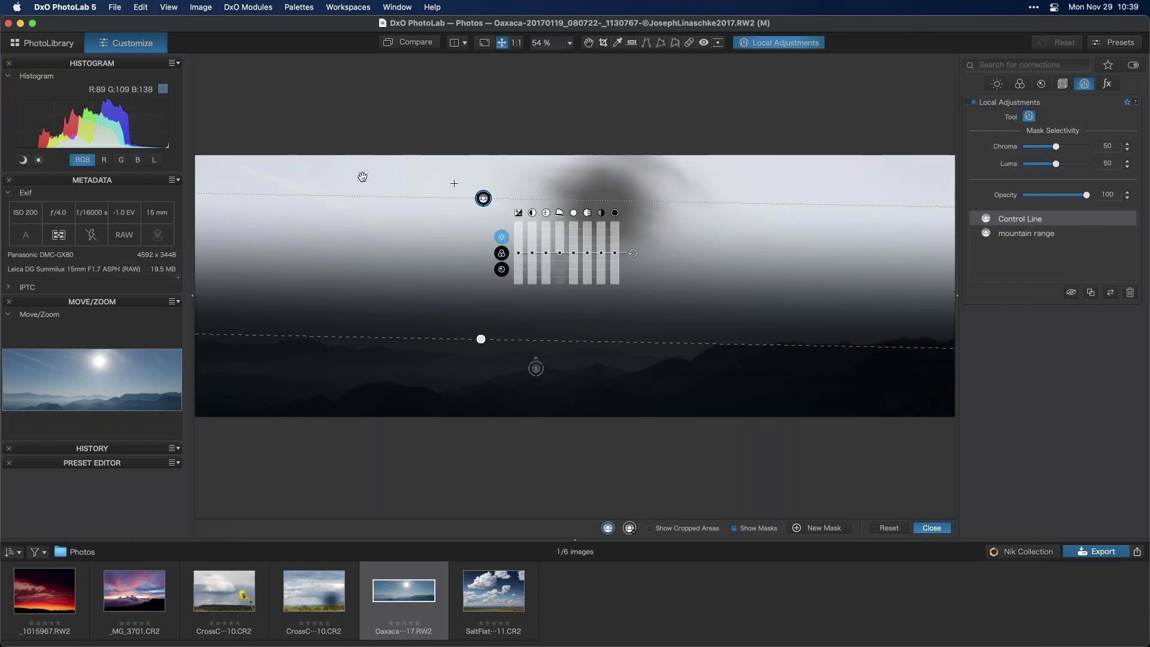
# Level the sky control line along the mountain tops, set its Chroma selectivity to 52 and hide the mask.
pyautogui.moveTo(483, 342); pyautogui.dragTo(488, 347)
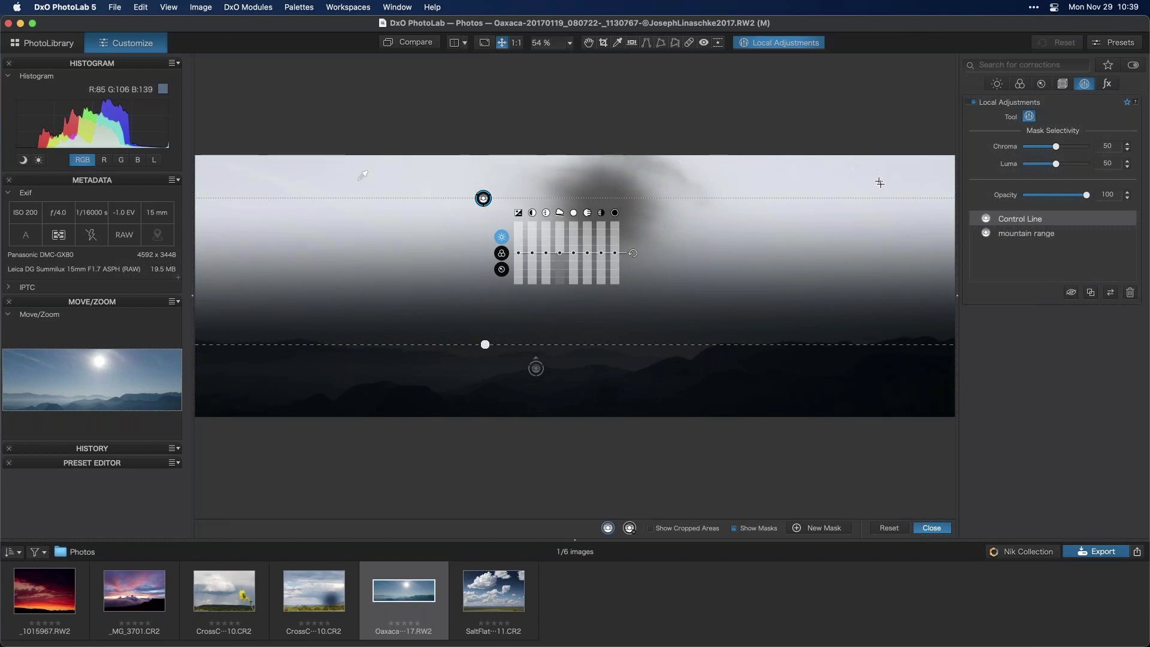
pyautogui.moveTo(1058, 147)
pyautogui.mouseDown()
pyautogui.moveTo(1076, 150)
pyautogui.moveTo(1055, 162)
pyautogui.mouseUp()
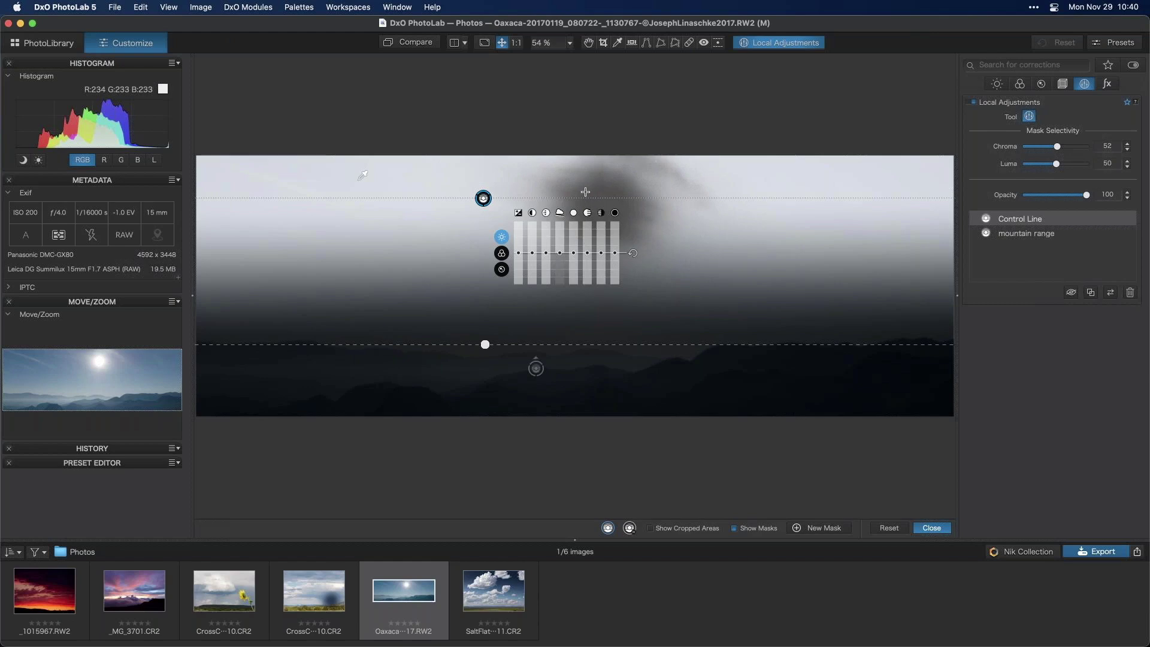
pyautogui.click(737, 528)
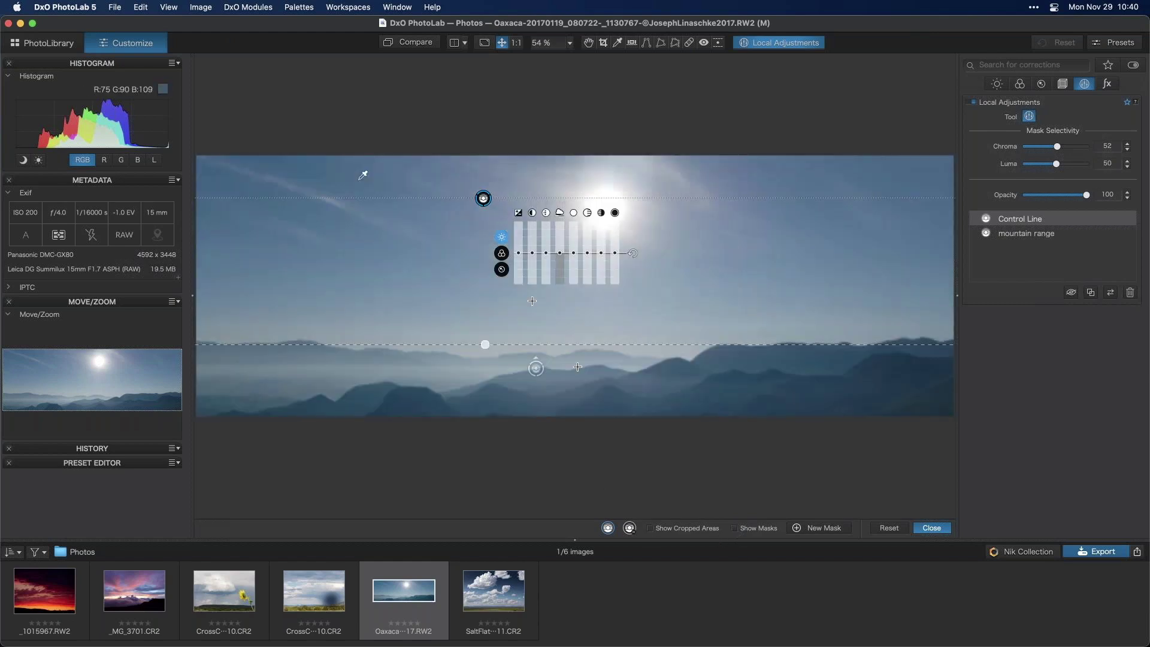
# Lower the exposure of the sky control line and rename its mask as "blue sky".
pyautogui.moveTo(521, 261); pyautogui.dragTo(521, 261)
pyautogui.doubleClick(1022, 219)
pyautogui.write('blue sky')
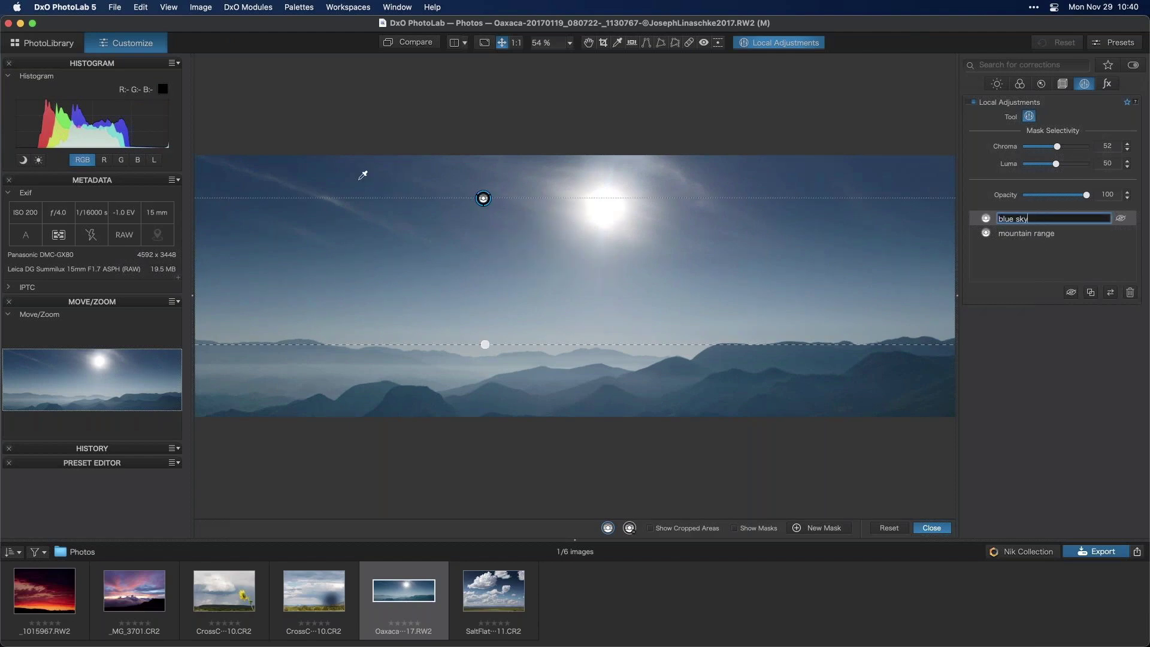
pyautogui.press('Return')
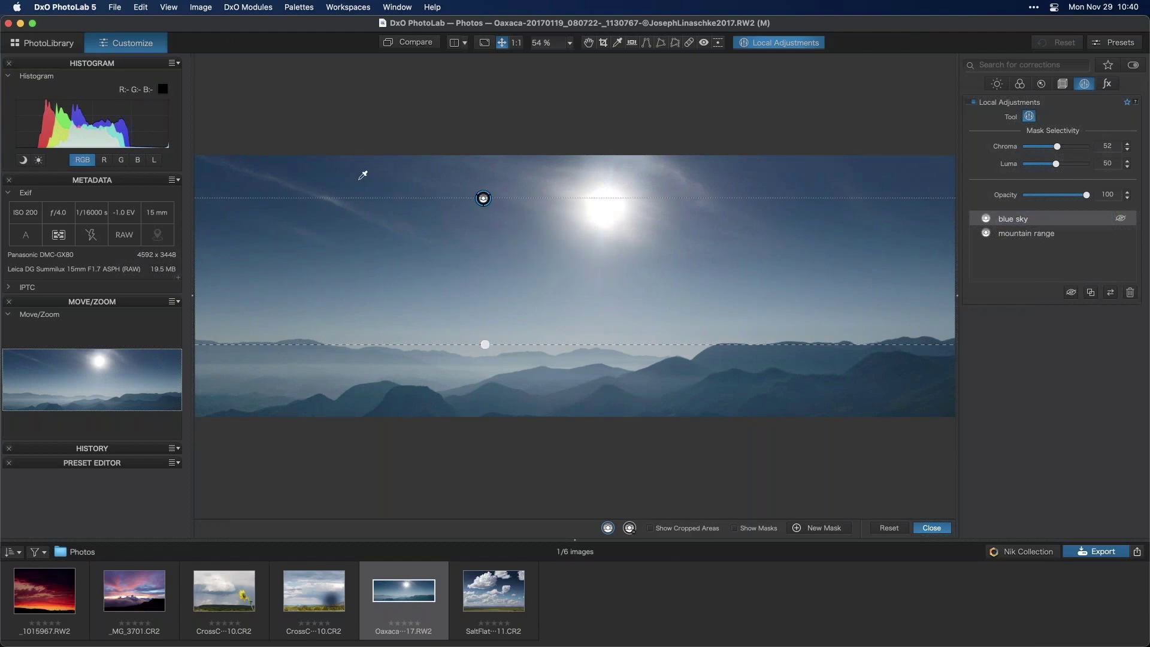
# Compare the photo with all local adjustments switched off and on.
pyautogui.click(974, 102)
pyautogui.click(974, 103)
pyautogui.click(973, 103)
pyautogui.click(973, 102)
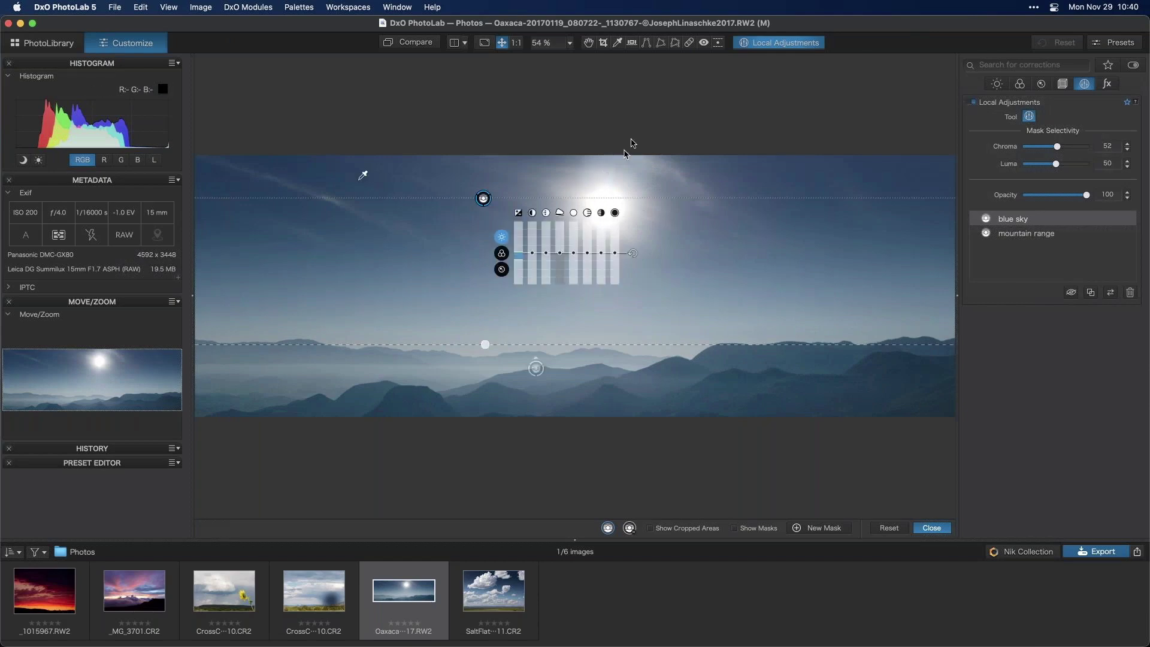
# Place a control point on the sun in a new mask and shrink its radius to fit tightly around the glow.
pyautogui.rightClick(711, 272)
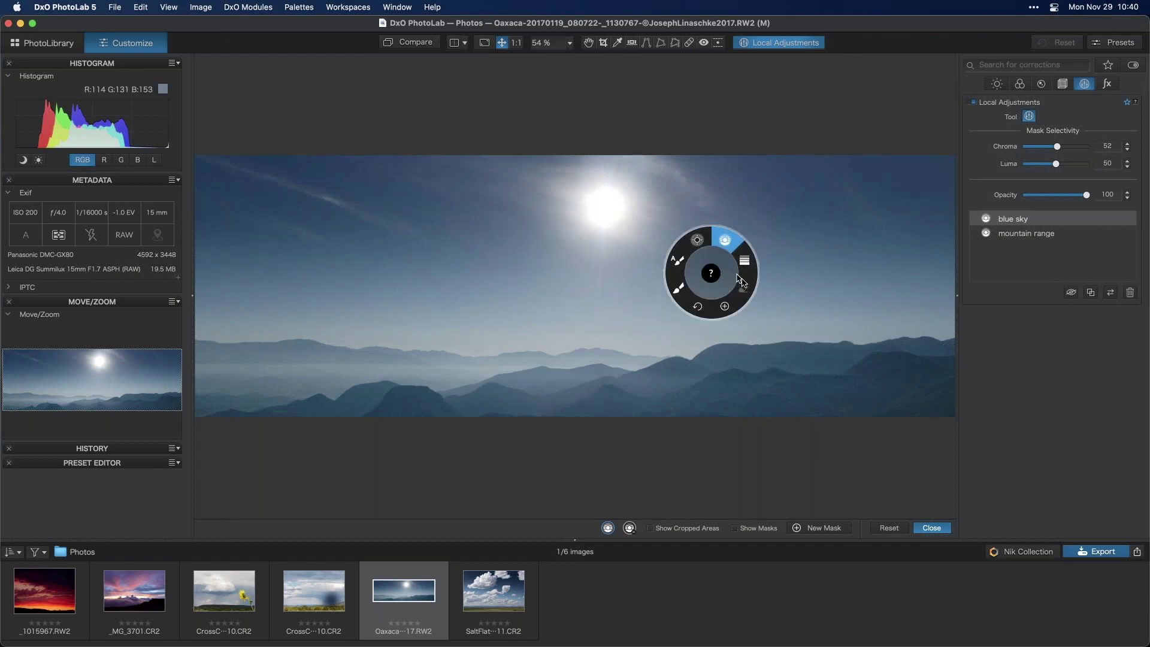
pyautogui.click(730, 304)
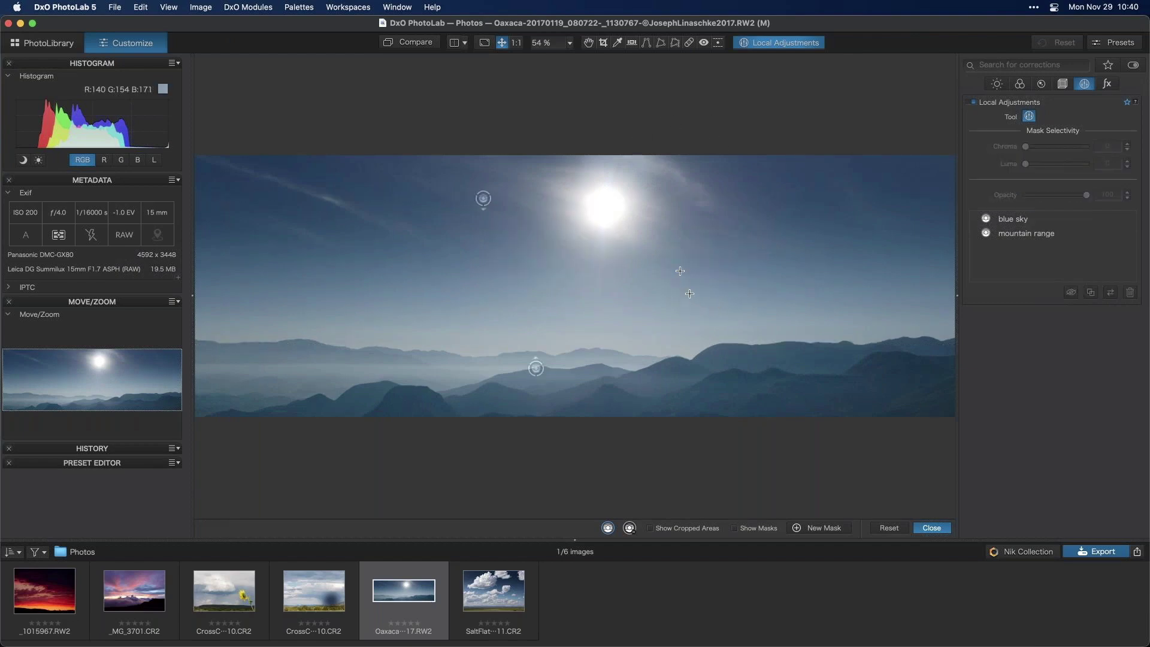
pyautogui.rightClick(653, 247)
pyautogui.click(661, 211)
pyautogui.click(604, 206)
pyautogui.click(604, 207)
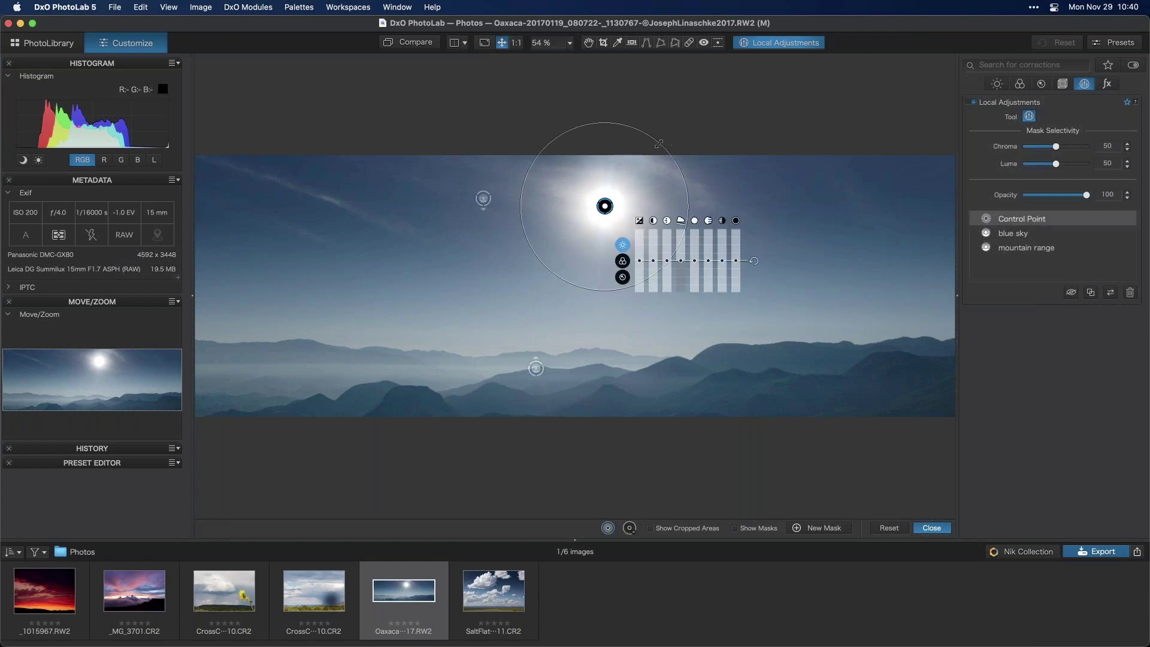
pyautogui.moveTo(644, 166); pyautogui.dragTo(633, 178)
# Show the control point's mask, set its Chroma and Luma selectivity to 0 and fine-tune its radius around the sun.
pyautogui.click(741, 529)
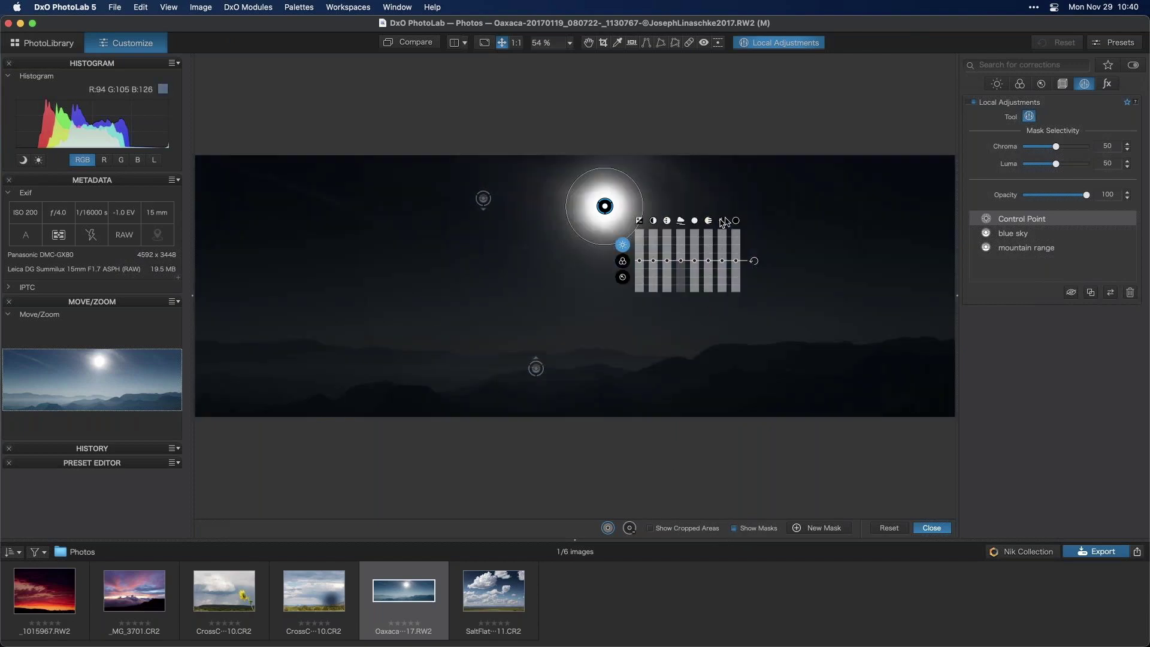
pyautogui.moveTo(1056, 147); pyautogui.dragTo(1025, 164)
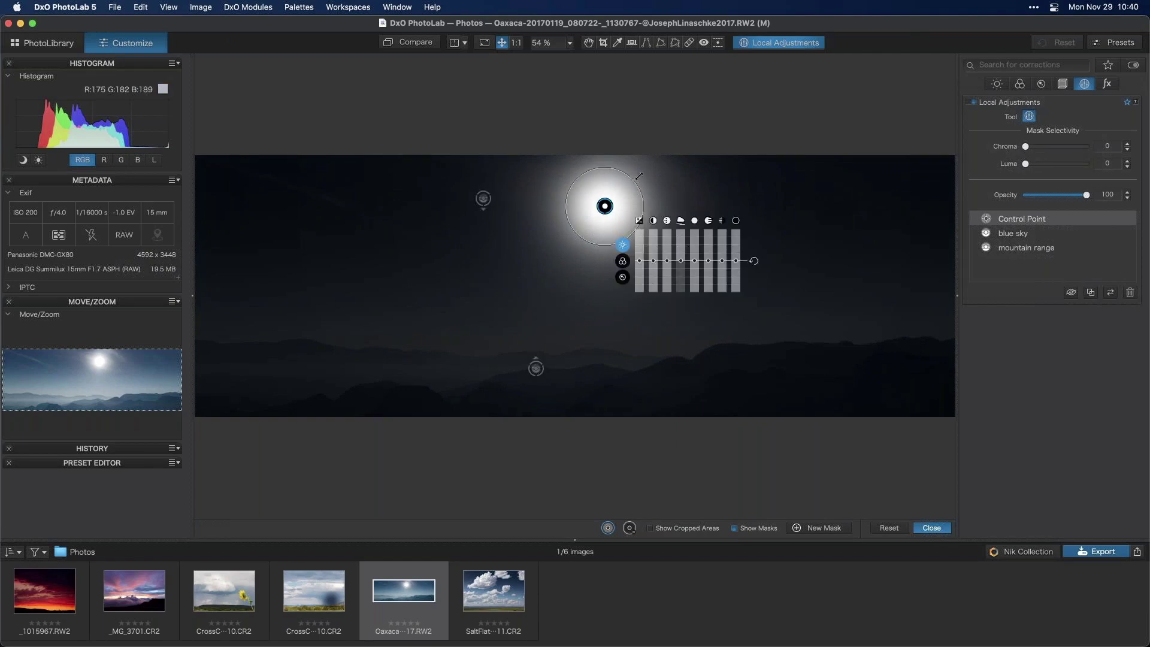
pyautogui.moveTo(645, 174)
pyautogui.moveTo(645, 175); pyautogui.dragTo(634, 185)
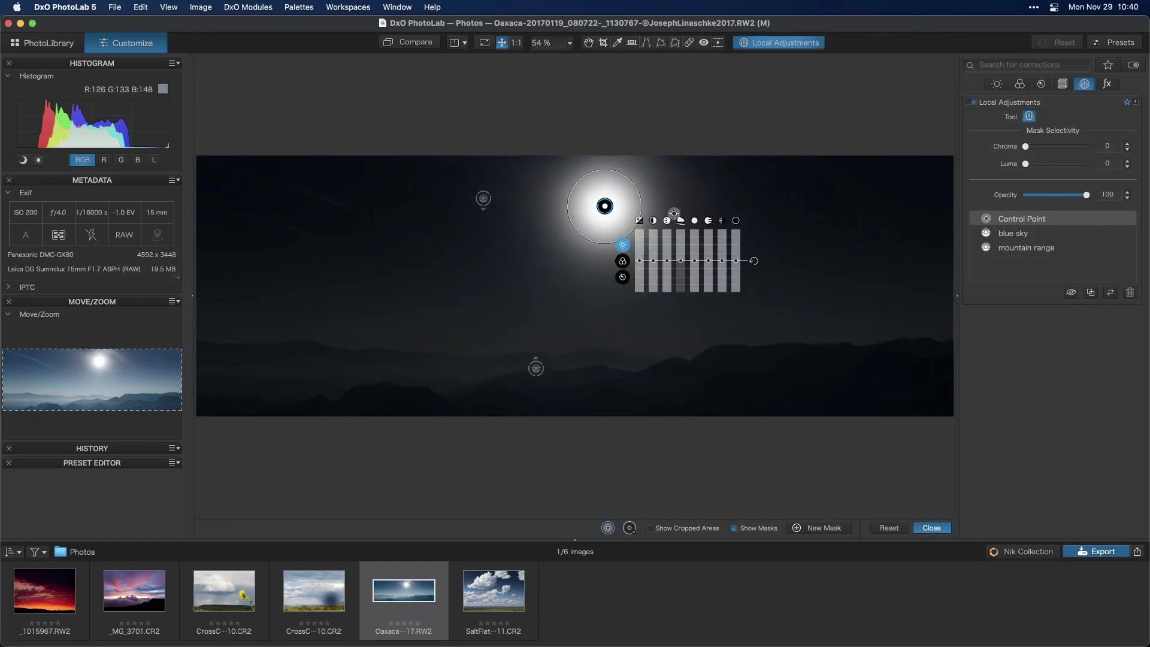
# Hide the mask, raise the sun control point's exposure and set its Chroma selectivity to 75.
pyautogui.click(757, 529)
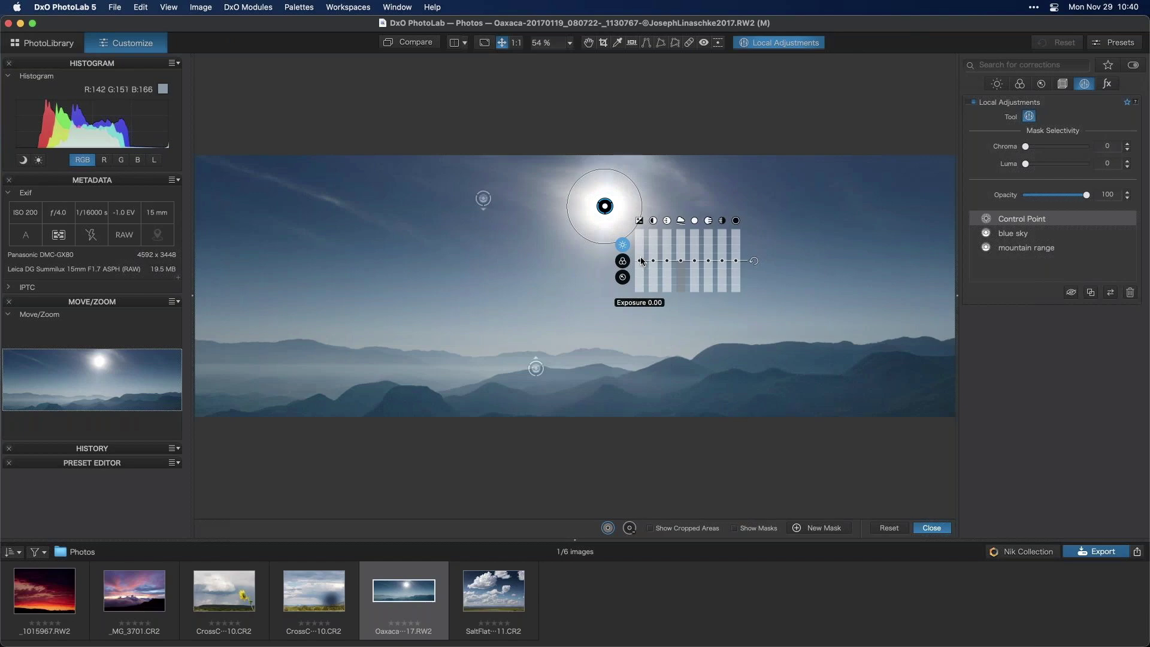
pyautogui.moveTo(640, 262); pyautogui.dragTo(641, 244)
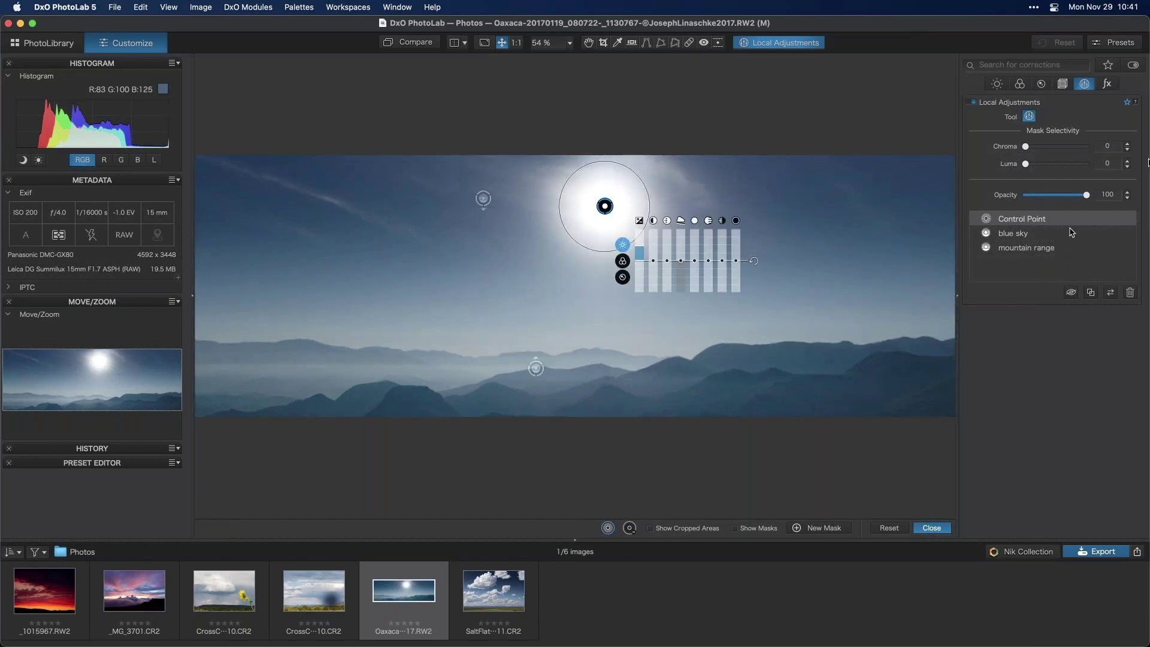
pyautogui.moveTo(1026, 147); pyautogui.dragTo(1072, 152)
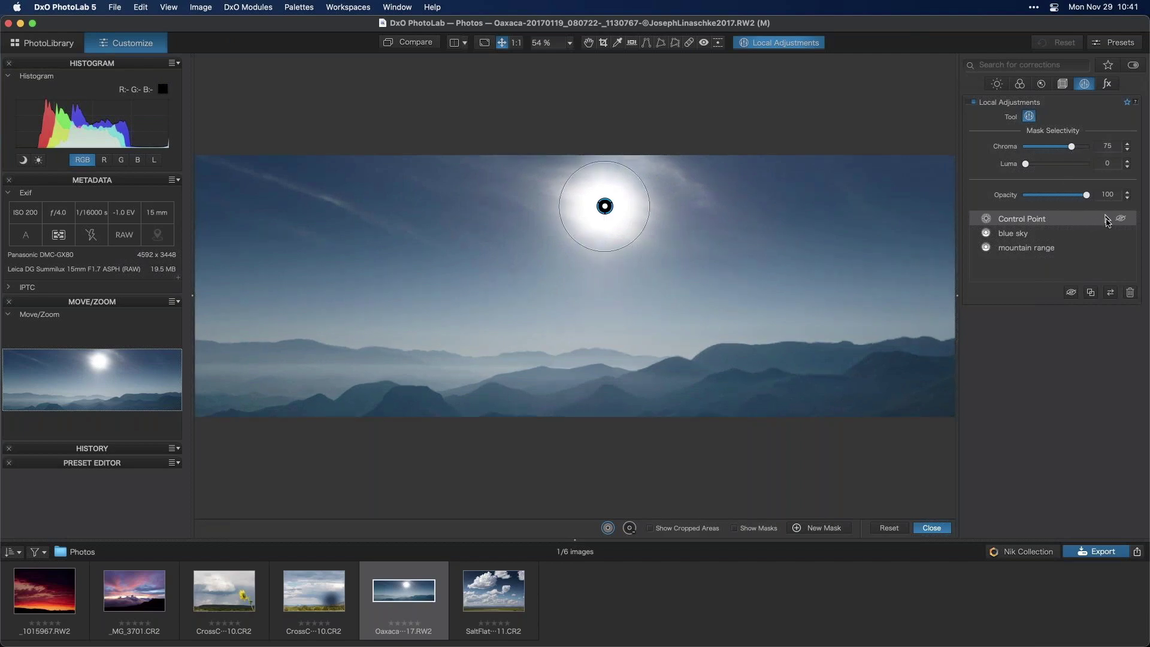
# Rename the control point mask as "sun spot".
pyautogui.click(1042, 219)
pyautogui.doubleClick(1065, 218)
pyautogui.write('sun spot')
pyautogui.press('Return')
# Compare the photo with the sun spot mask switched off and on.
pyautogui.click(1120, 219)
pyautogui.click(1121, 220)
pyautogui.click(1121, 219)
pyautogui.click(1122, 219)
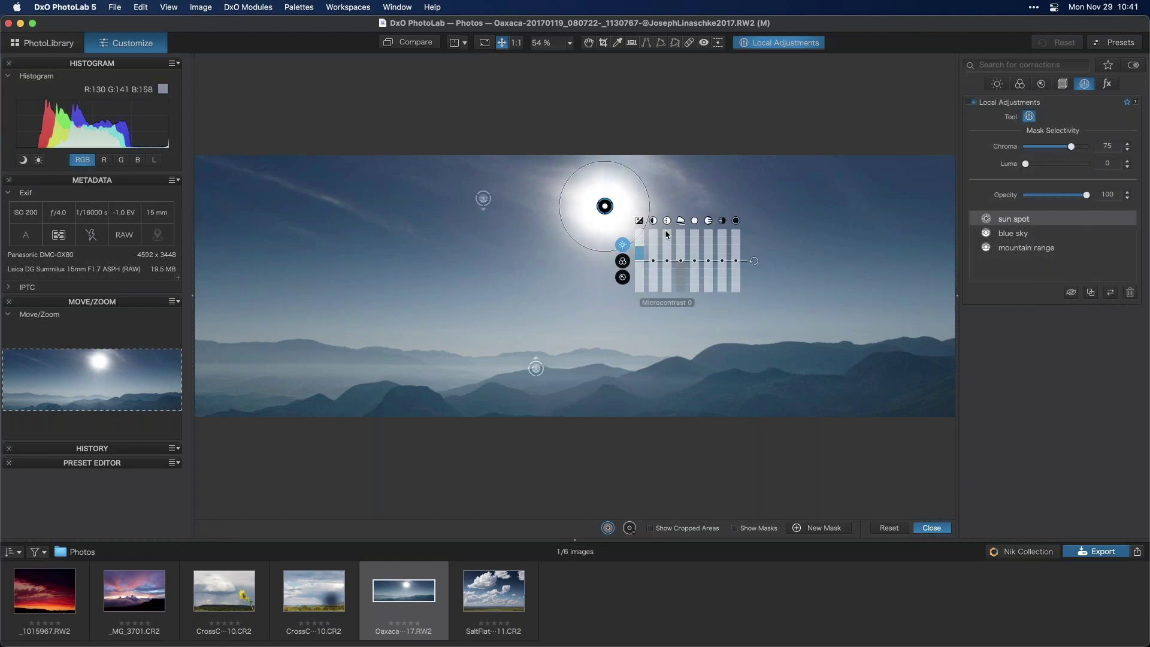
# Warm the color temperature of the sun spot mask and close the local adjustments.
pyautogui.click(623, 260)
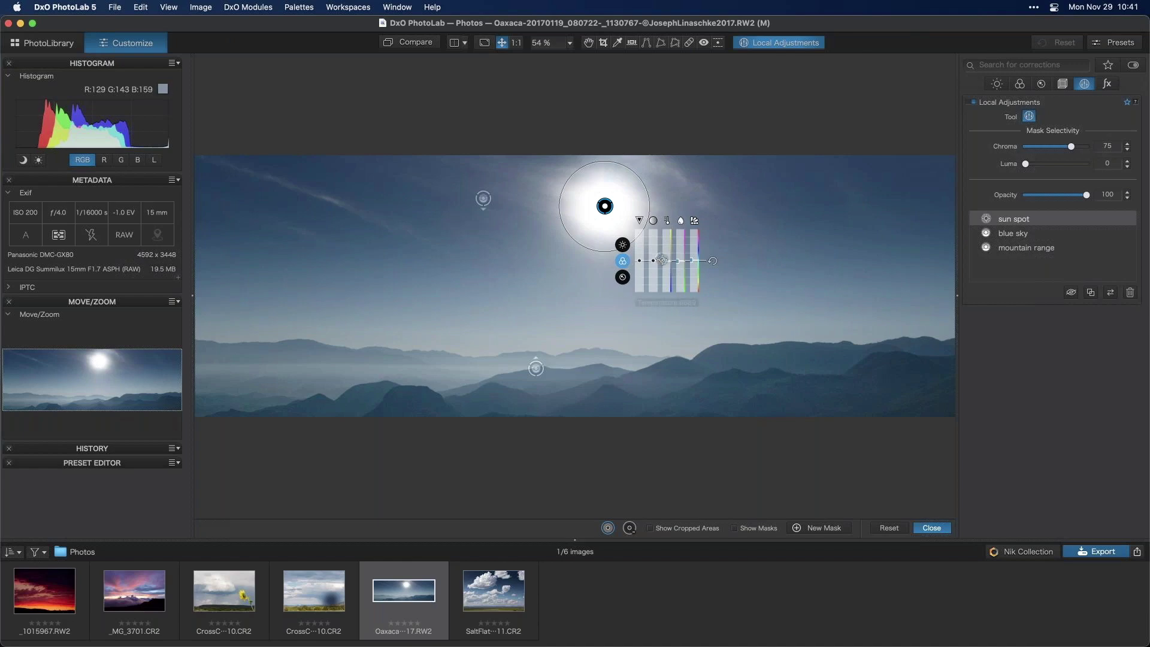
pyautogui.moveTo(666, 264); pyautogui.dragTo(667, 250)
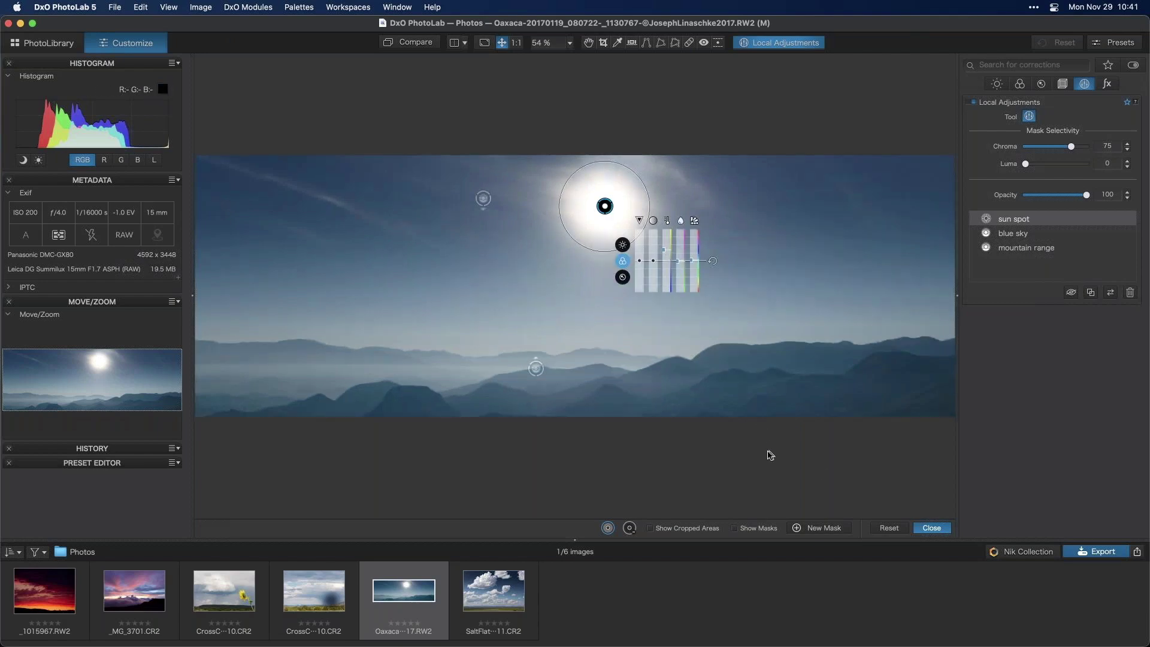
pyautogui.click(934, 527)
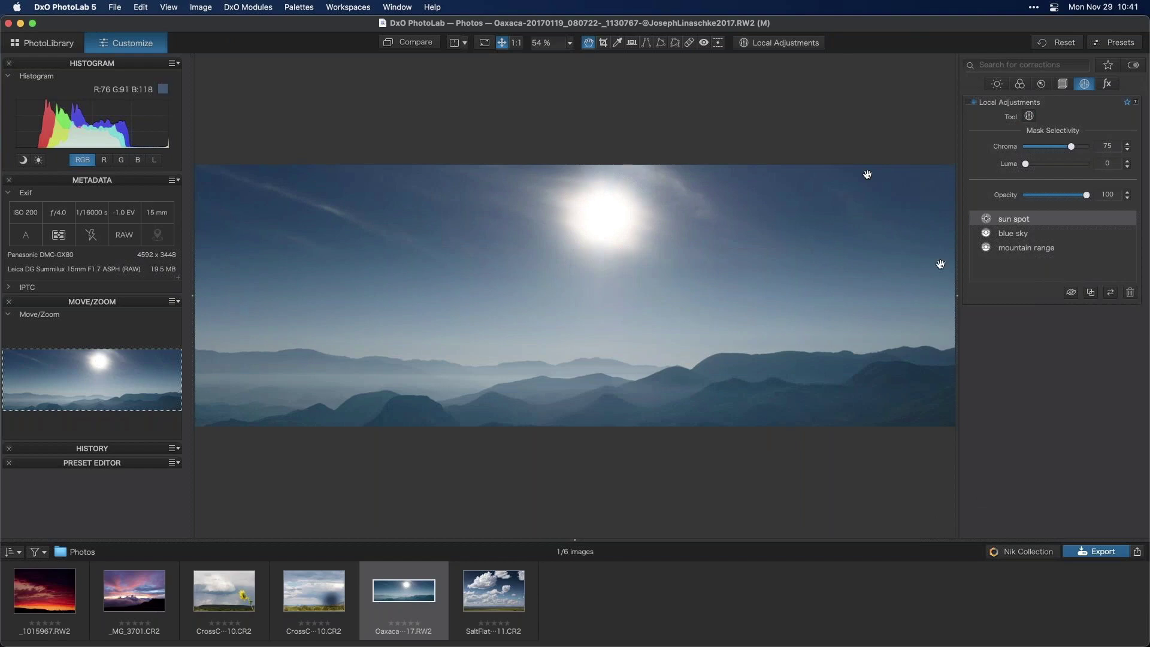
# Compare the locally adjusted photo with its uncorrected version several times.
pyautogui.click(415, 45)
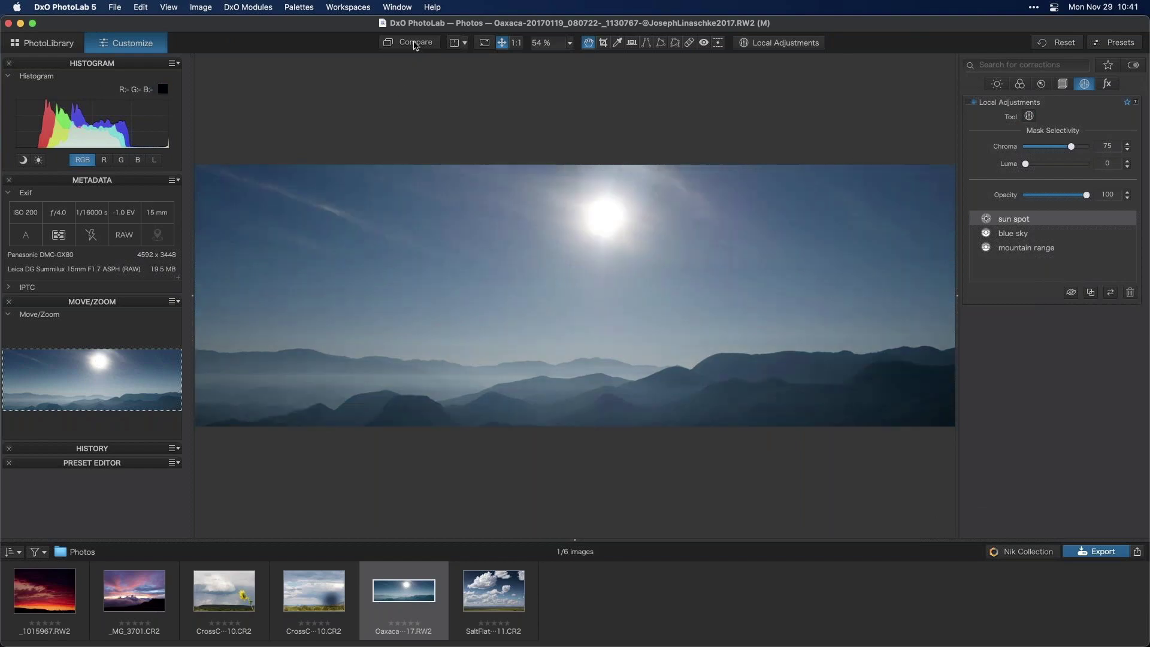
pyautogui.click(414, 45)
pyautogui.click(415, 45)
pyautogui.click(415, 45)
pyautogui.click(415, 45)
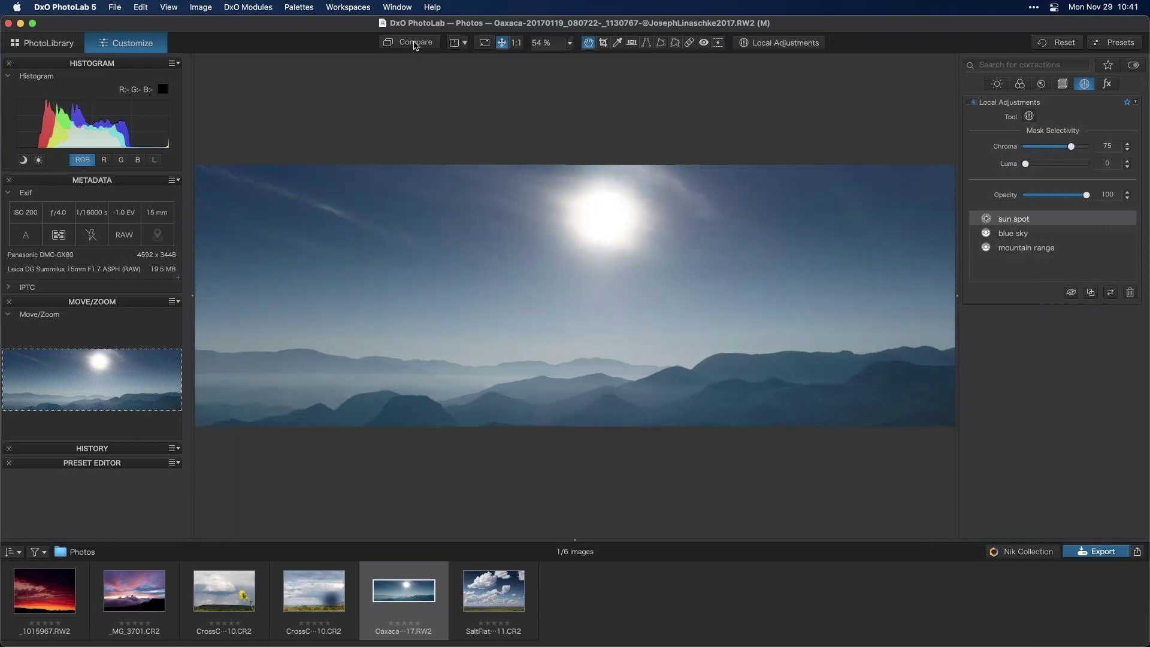
pyautogui.click(415, 45)
pyautogui.click(415, 45)
pyautogui.click(415, 45)
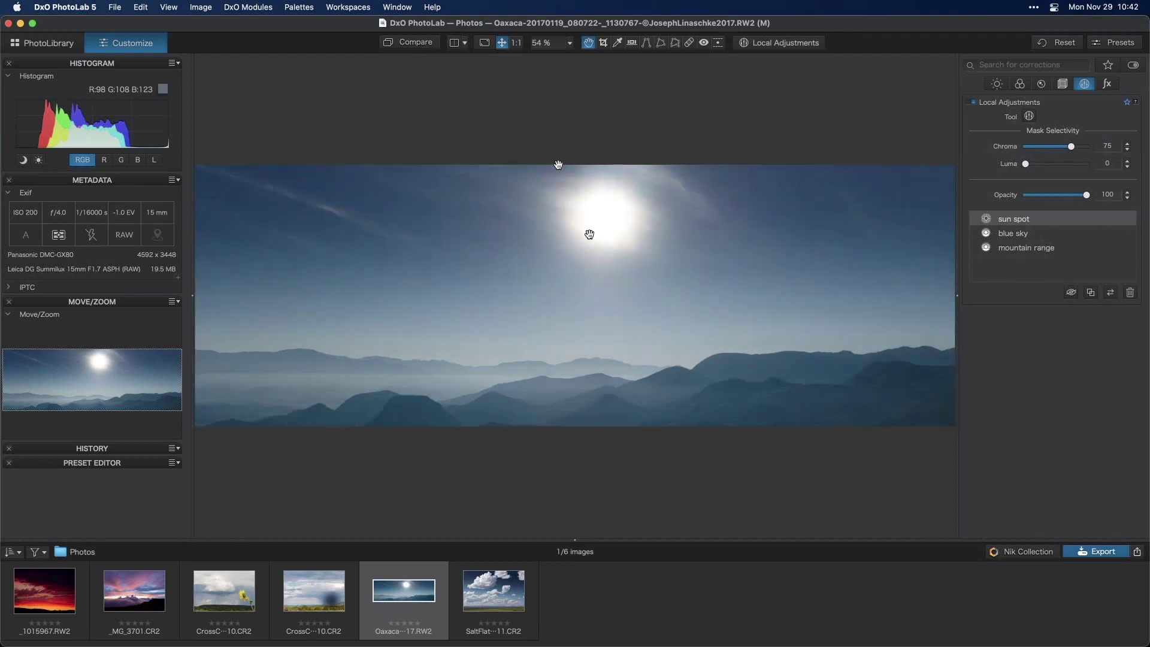
# Lower the blue sky mask's exposure further, close the local adjustments and compare the photo with its uncorrected version.
pyautogui.click(1046, 234)
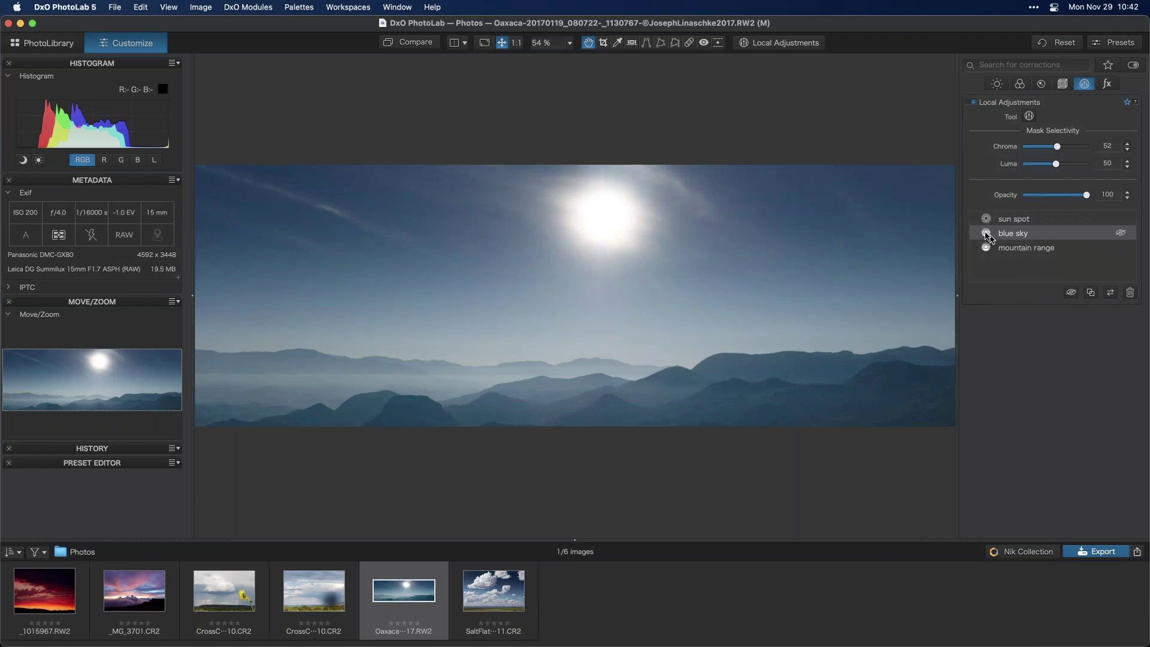
pyautogui.click(780, 43)
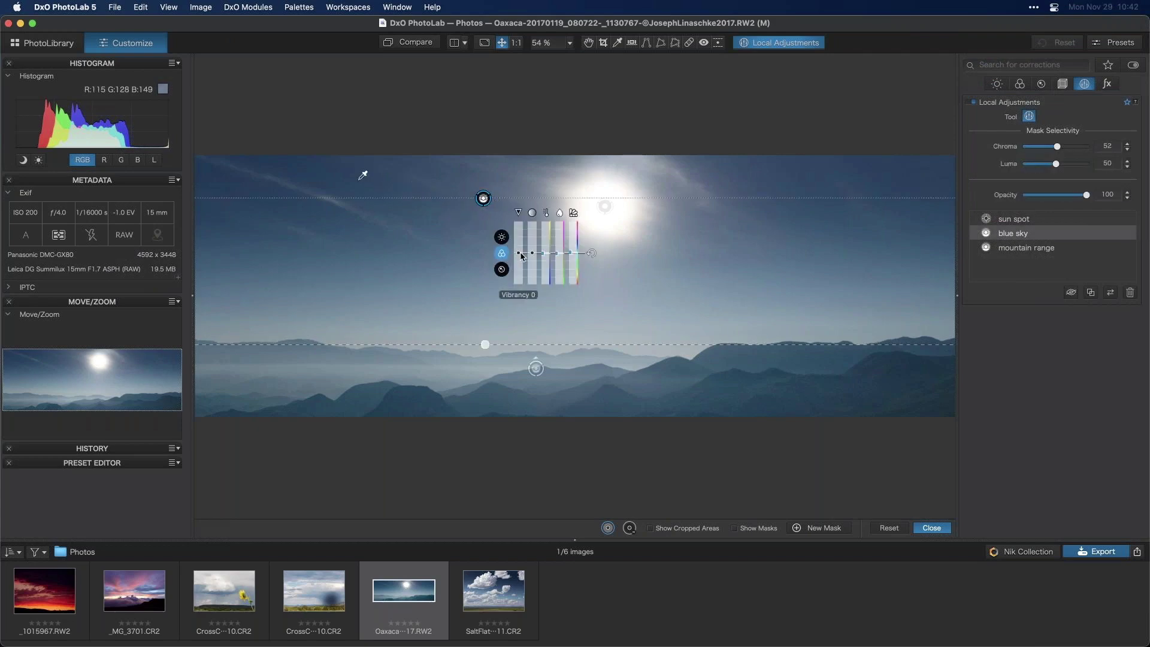
pyautogui.click(502, 237)
pyautogui.moveTo(520, 266); pyautogui.dragTo(519, 267)
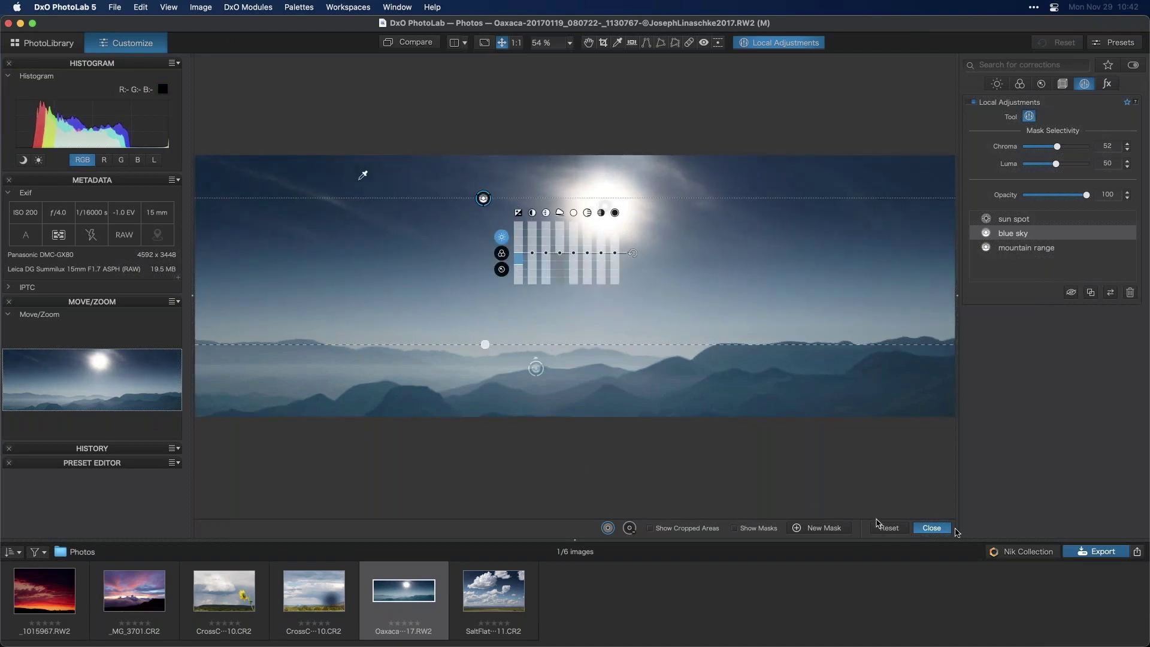
pyautogui.click(932, 528)
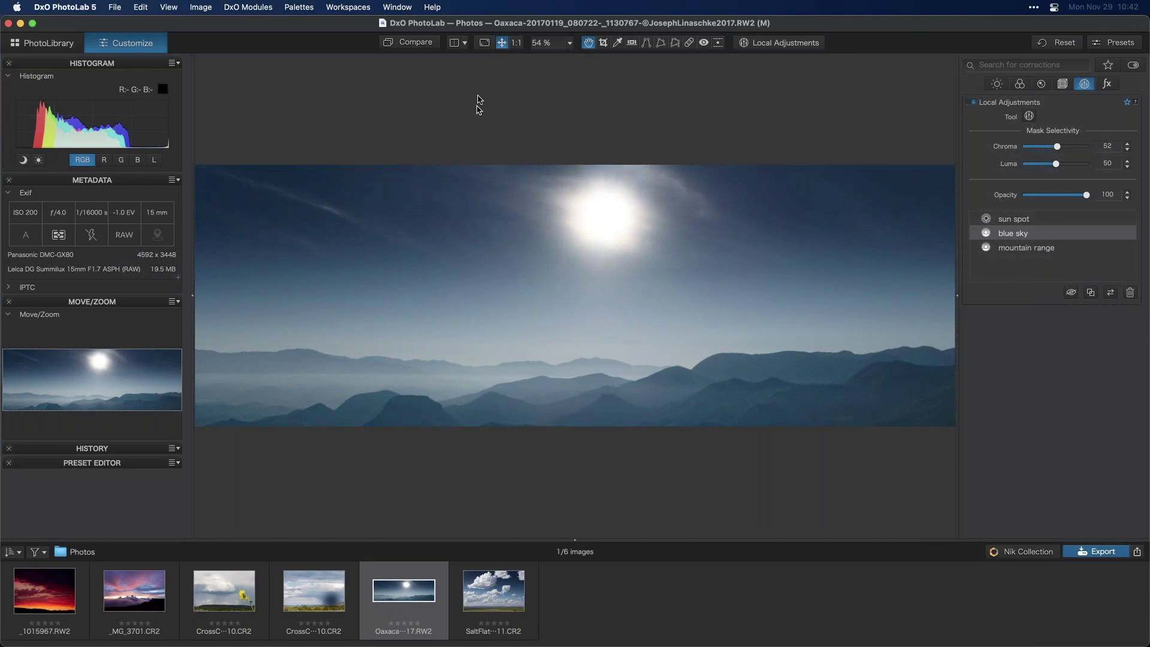
pyautogui.click(423, 42)
pyautogui.click(423, 42)
# Reduce the blue sky mask's opacity to 78 while checking the other masks in the list.
pyautogui.click(1031, 223)
pyautogui.click(1028, 246)
pyautogui.click(1030, 235)
pyautogui.moveTo(1087, 197); pyautogui.dragTo(1076, 200)
pyautogui.click(1055, 219)
pyautogui.click(1035, 233)
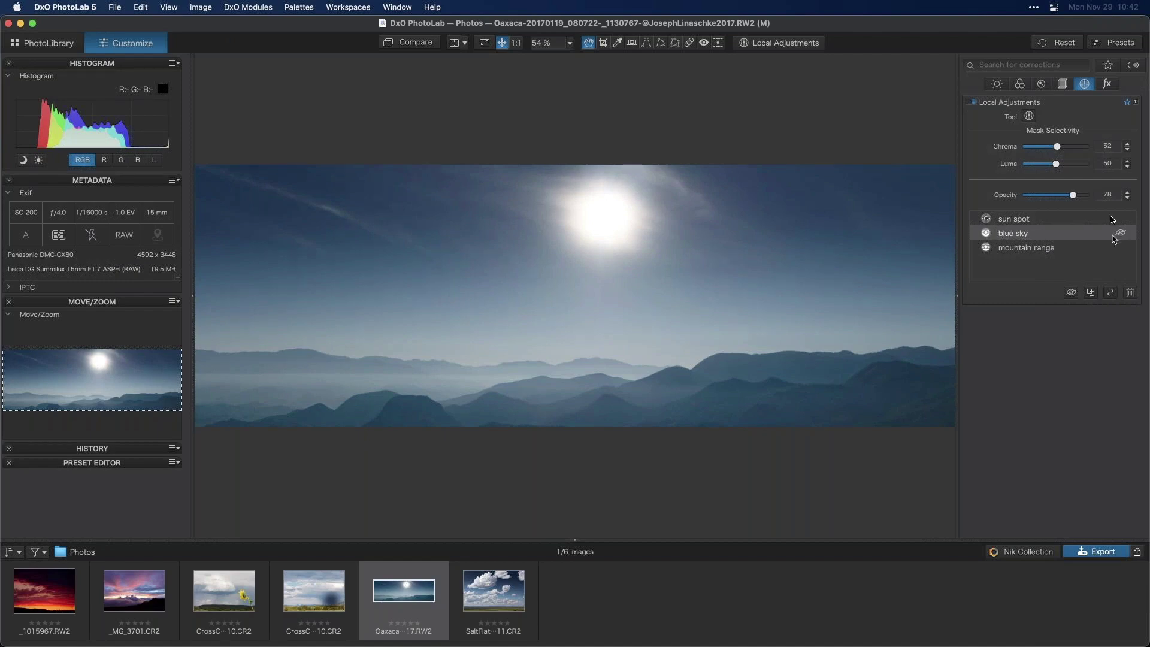
# Reopen the local adjustments and try raising the blue sky mask's saturation to 100.
pyautogui.click(806, 43)
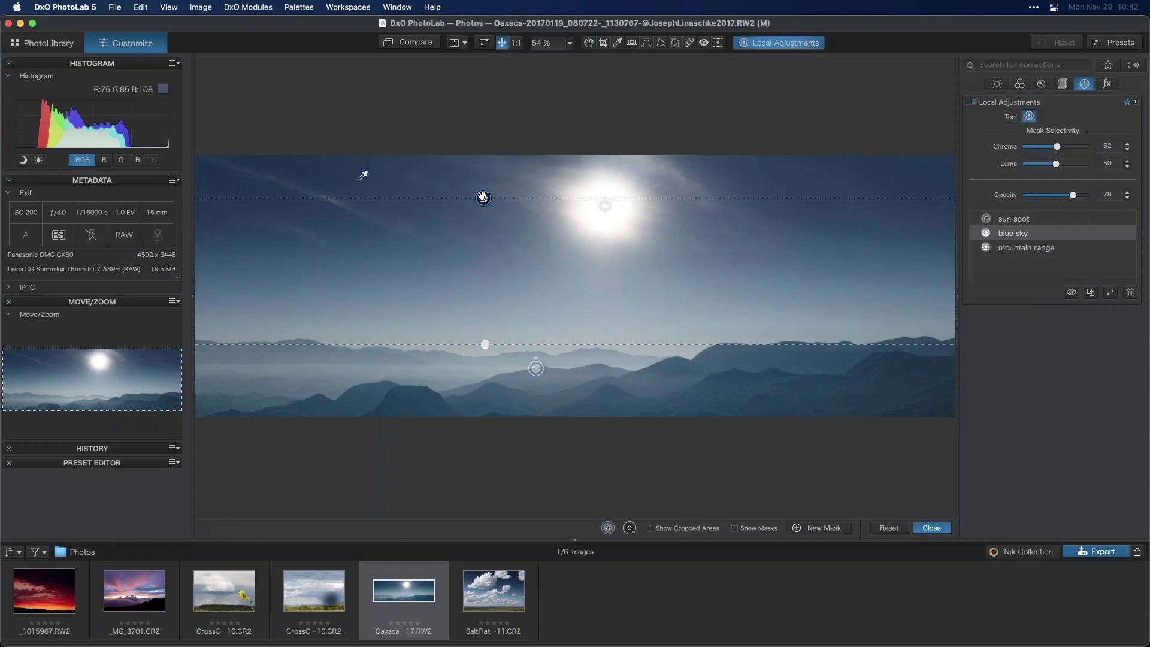
pyautogui.click(508, 221)
pyautogui.click(481, 197)
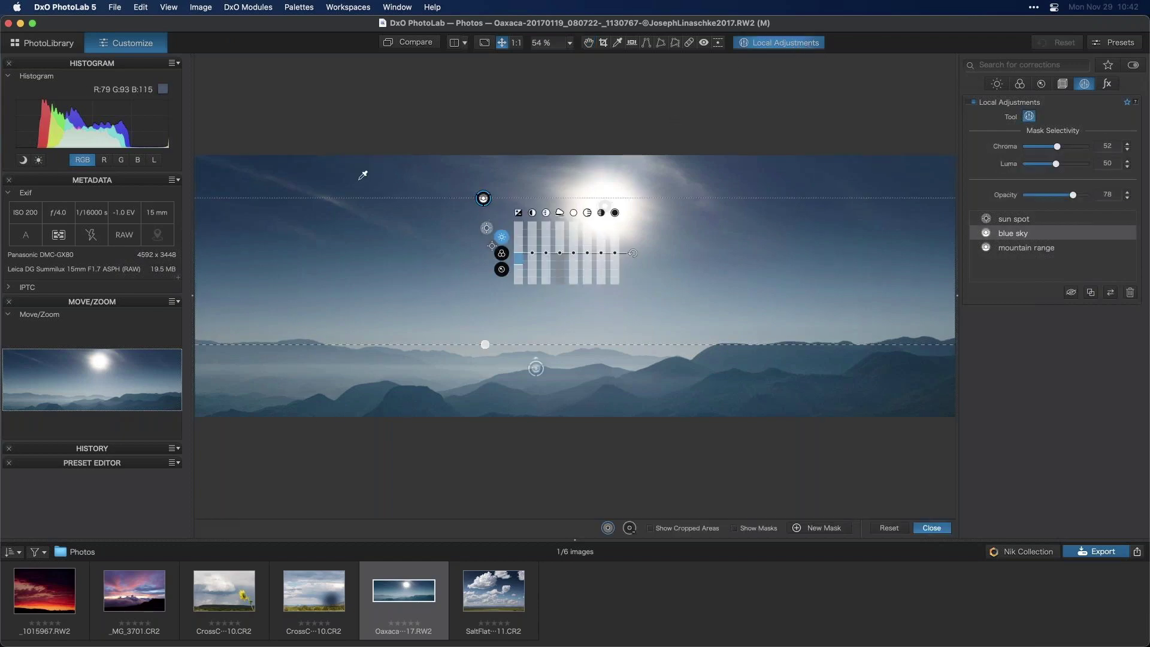
pyautogui.click(501, 253)
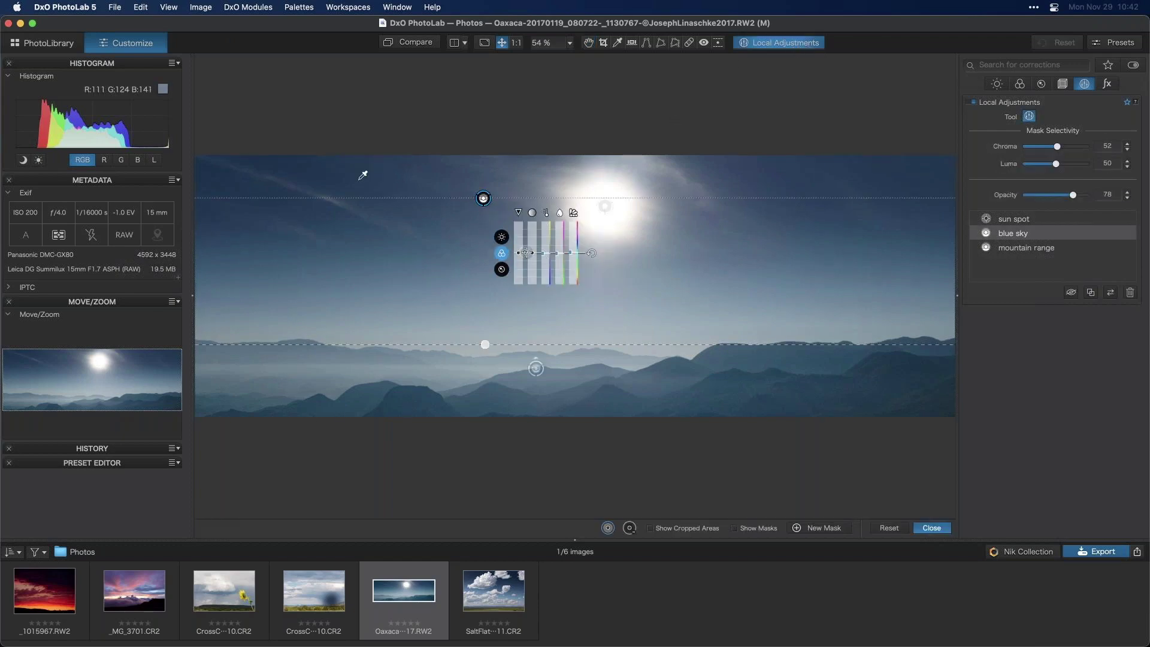
pyautogui.moveTo(530, 257); pyautogui.dragTo(533, 215)
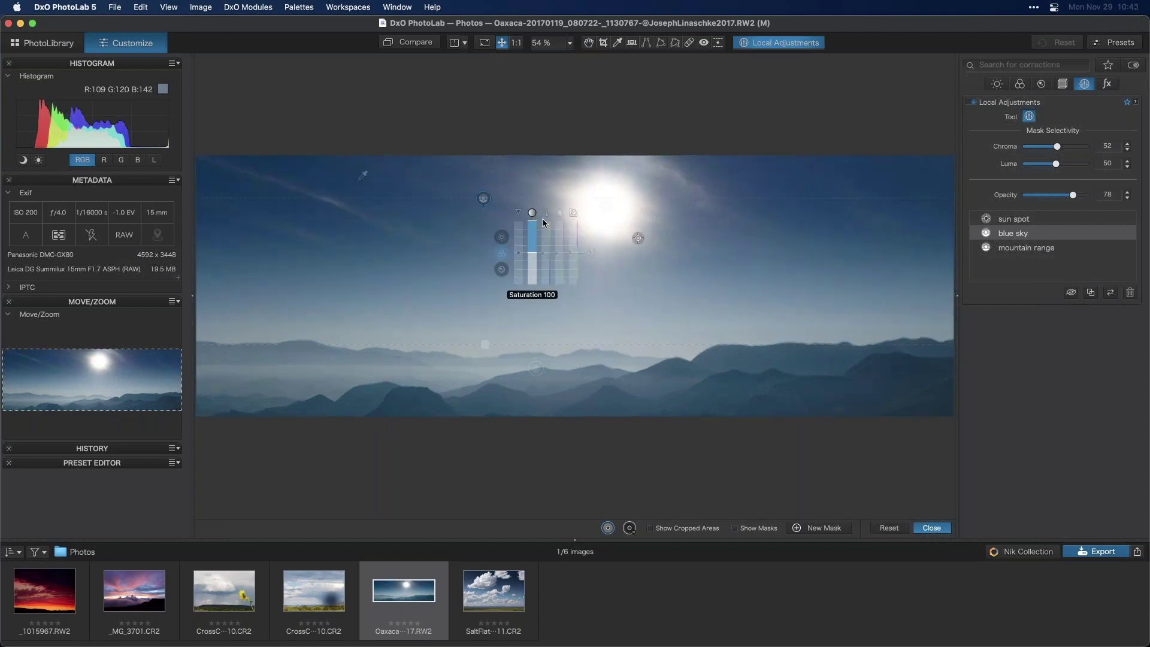
# Set the blue sky mask's opacity to 94 and pull its saturation back down.
pyautogui.moveTo(1061, 193); pyautogui.dragTo(1084, 200)
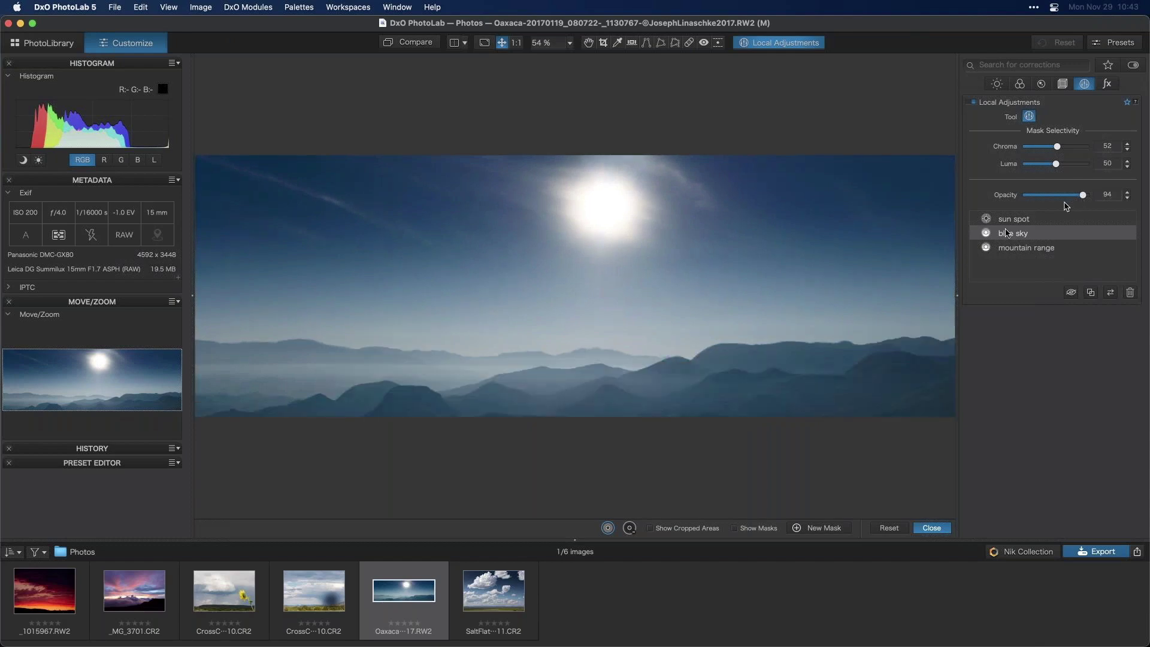
pyautogui.moveTo(819, 222)
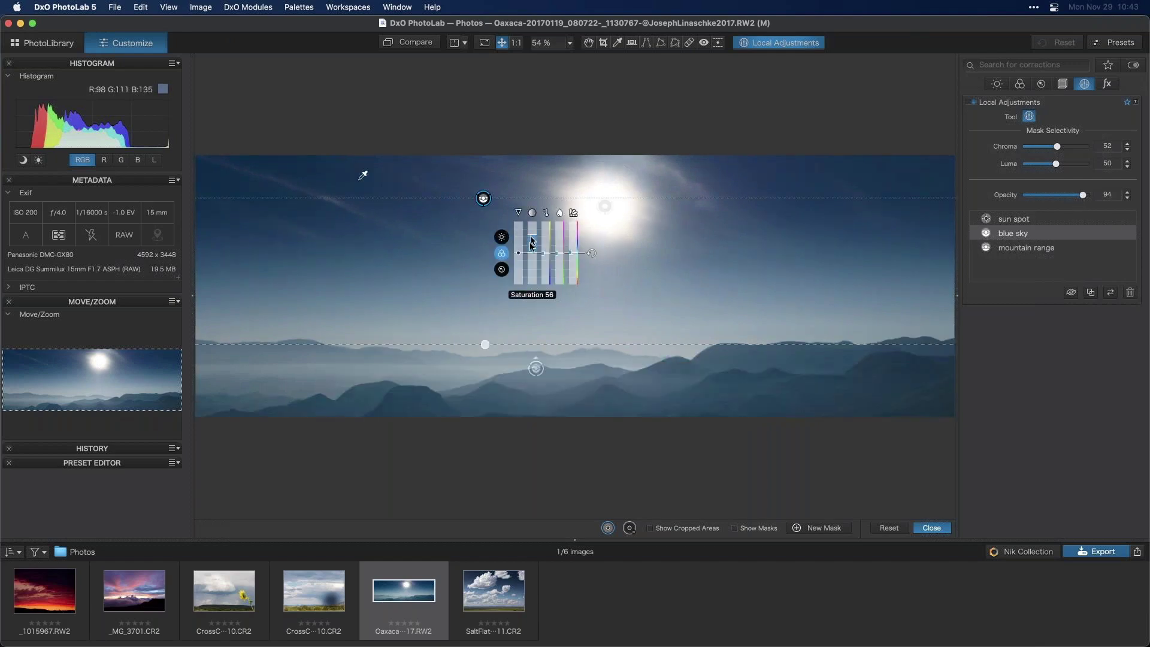
pyautogui.moveTo(531, 248); pyautogui.dragTo(533, 254)
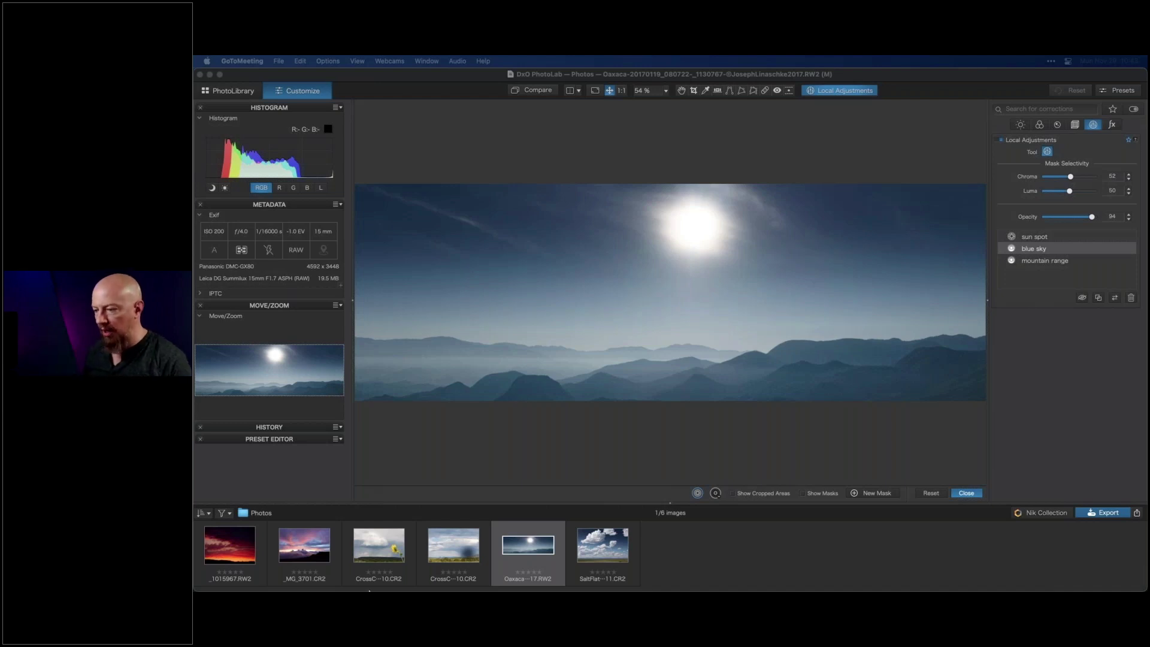
# Switch to the second CrossCountry photo, reset its corrections and open the local adjustments.
pyautogui.click(480, 536)
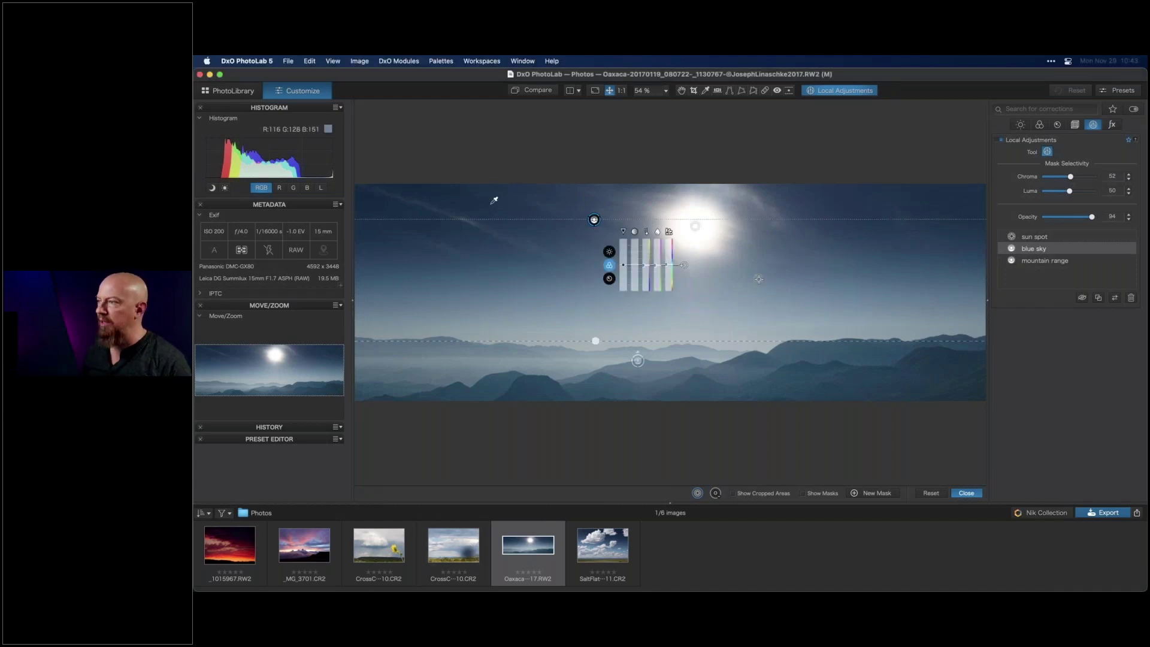
pyautogui.click(448, 548)
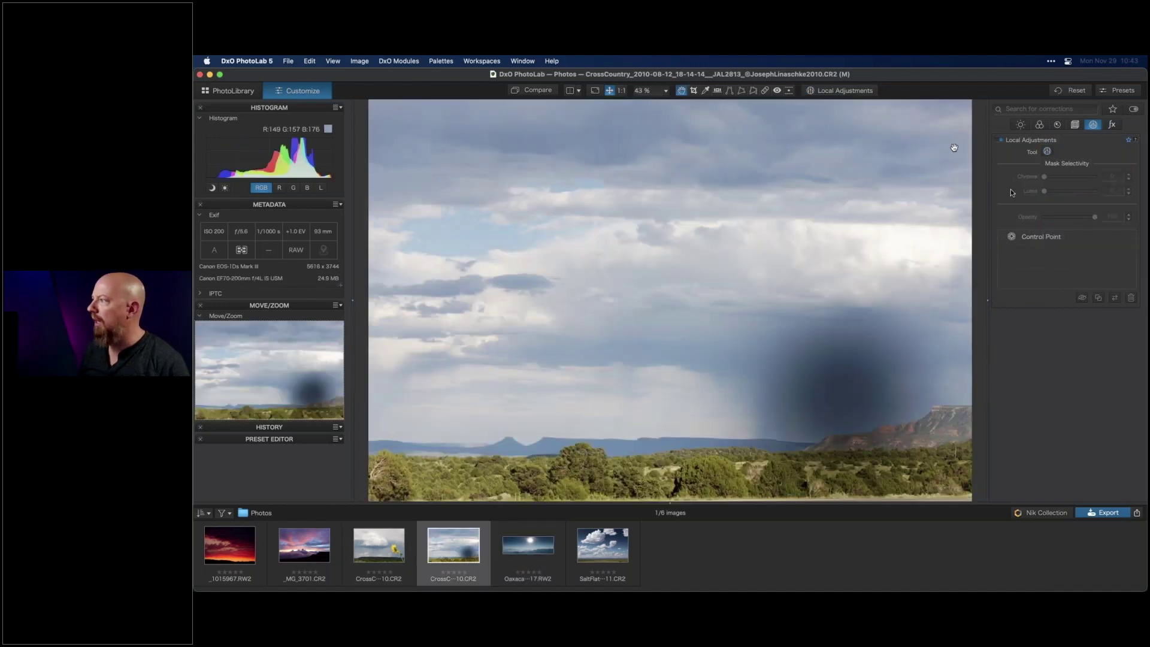
pyautogui.click(1073, 92)
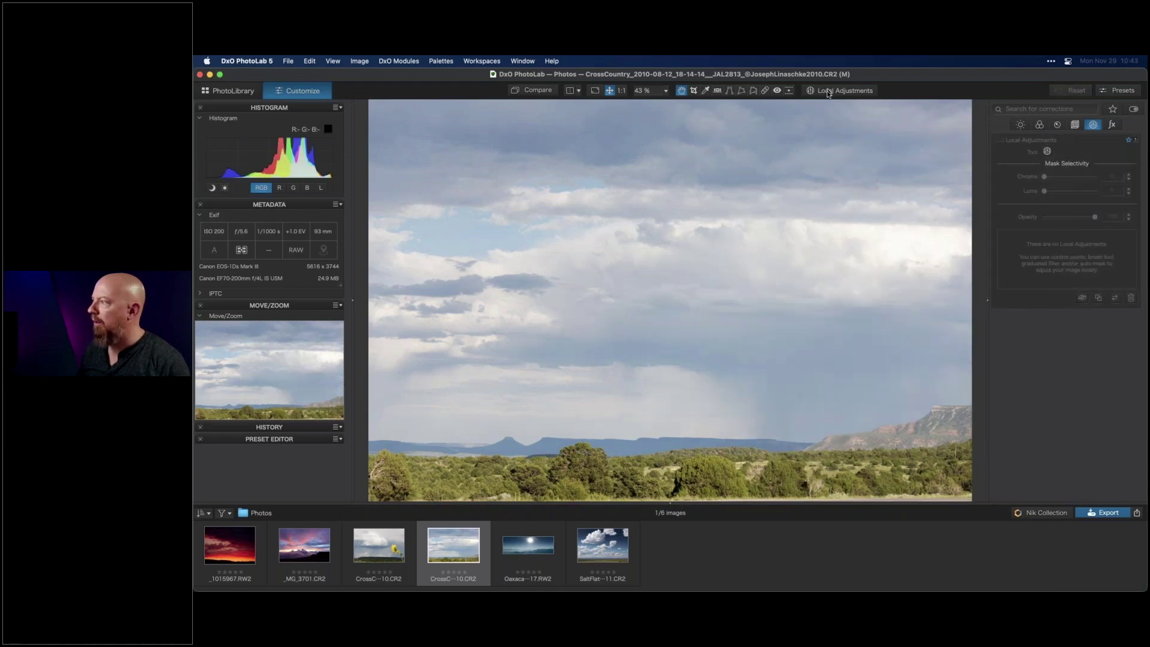
pyautogui.click(845, 94)
# Place a control line mask over the clouds so it fades from left to right, and lower its exposure fully.
pyautogui.rightClick(653, 256)
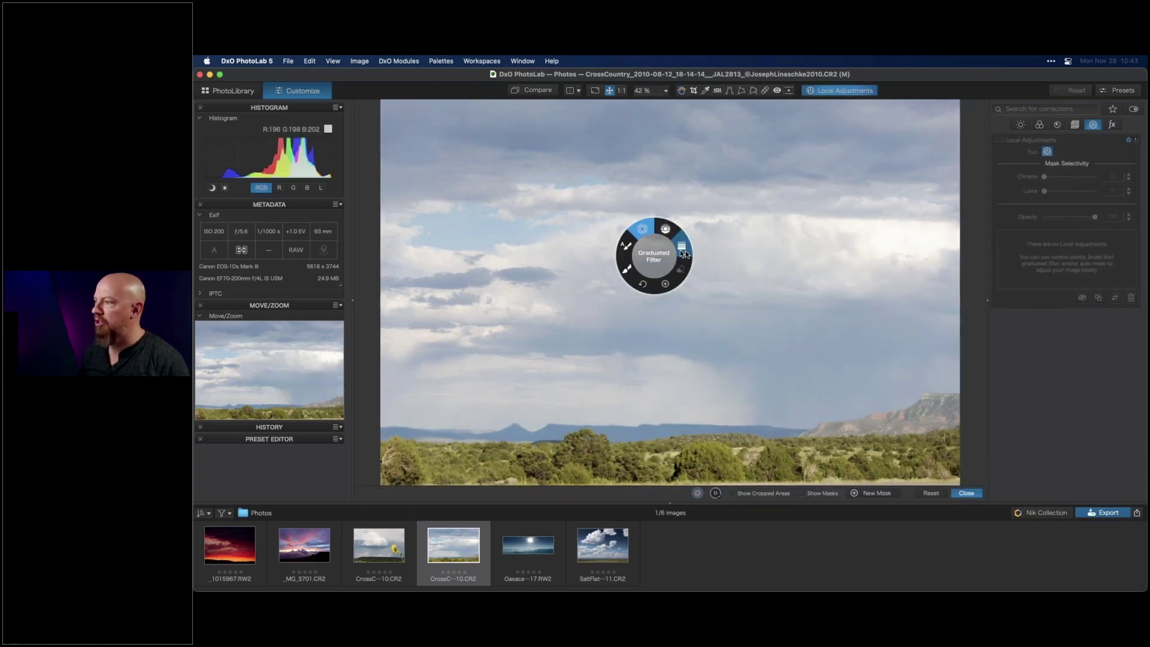
pyautogui.click(675, 239)
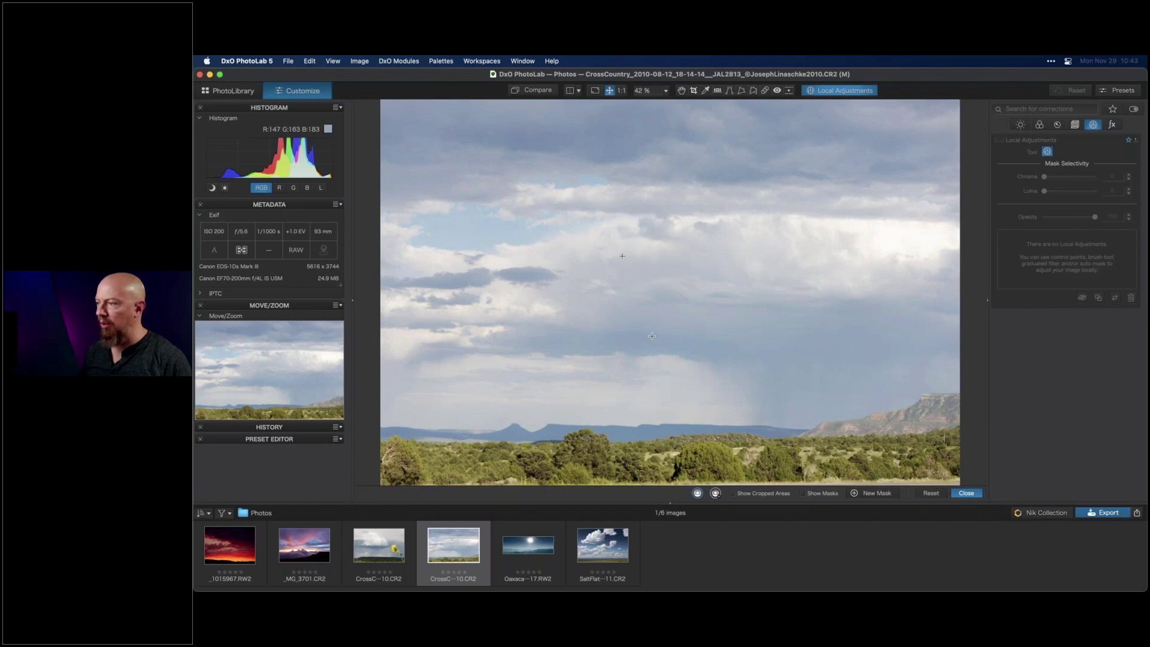
pyautogui.moveTo(572, 257); pyautogui.dragTo(692, 257)
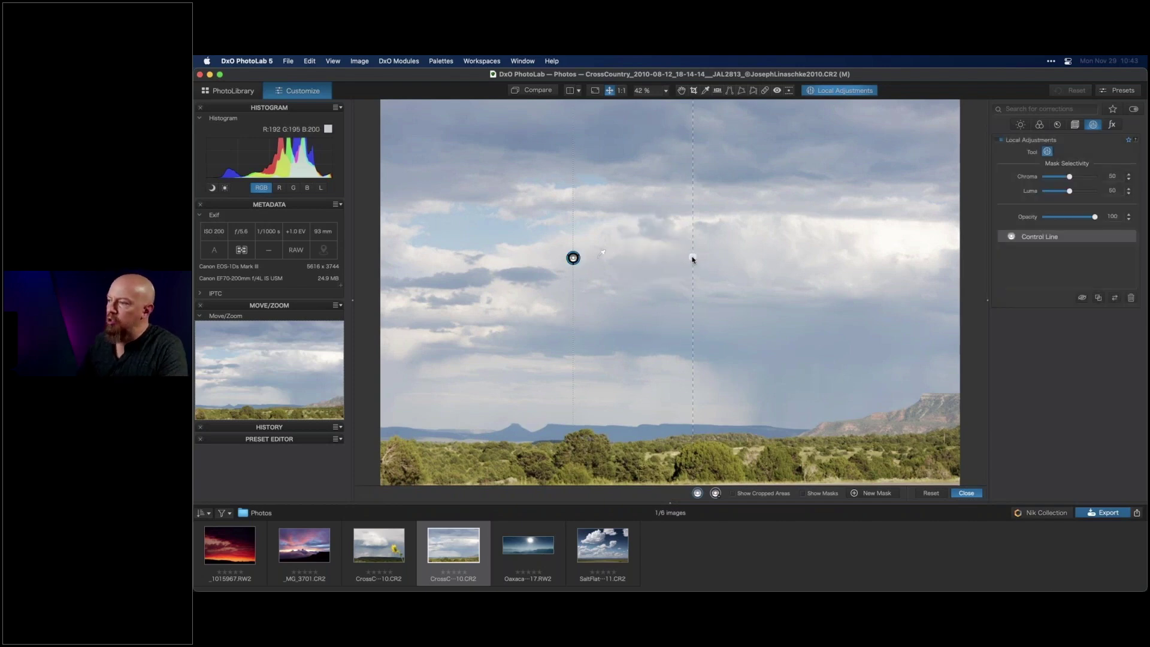
pyautogui.click(589, 291)
pyautogui.moveTo(602, 303); pyautogui.dragTo(602, 338)
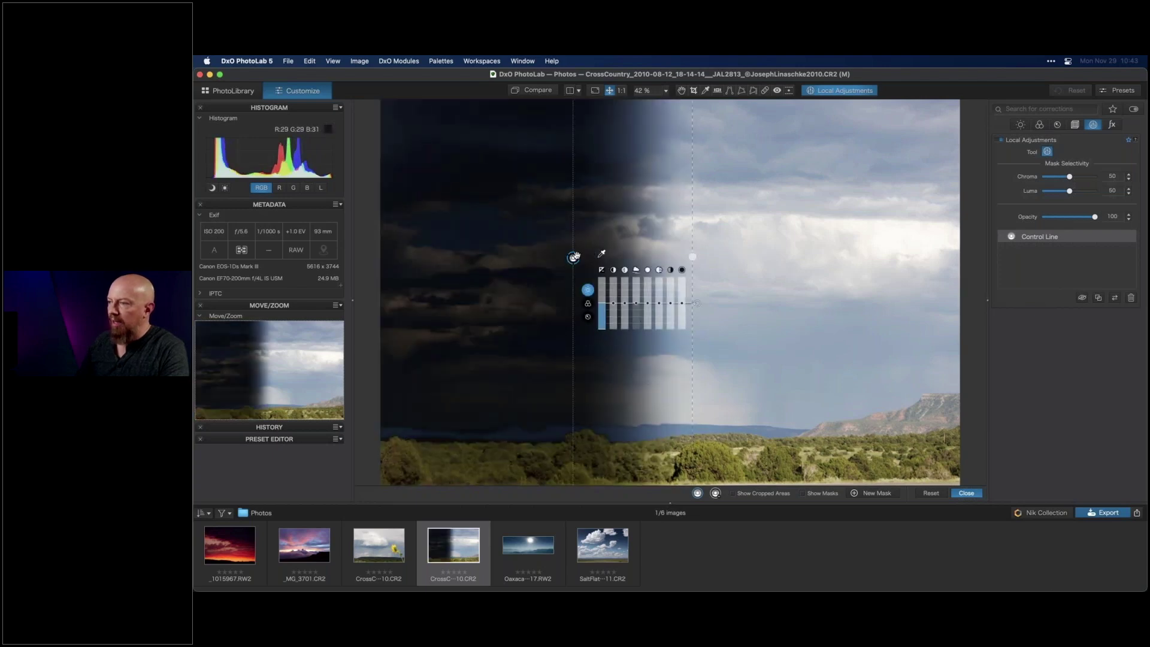
# Try different exposure, contrast, microcontrast and highlights levels and a wider fade on the control line mask, and delete it.
pyautogui.moveTo(573, 259); pyautogui.dragTo(569, 263)
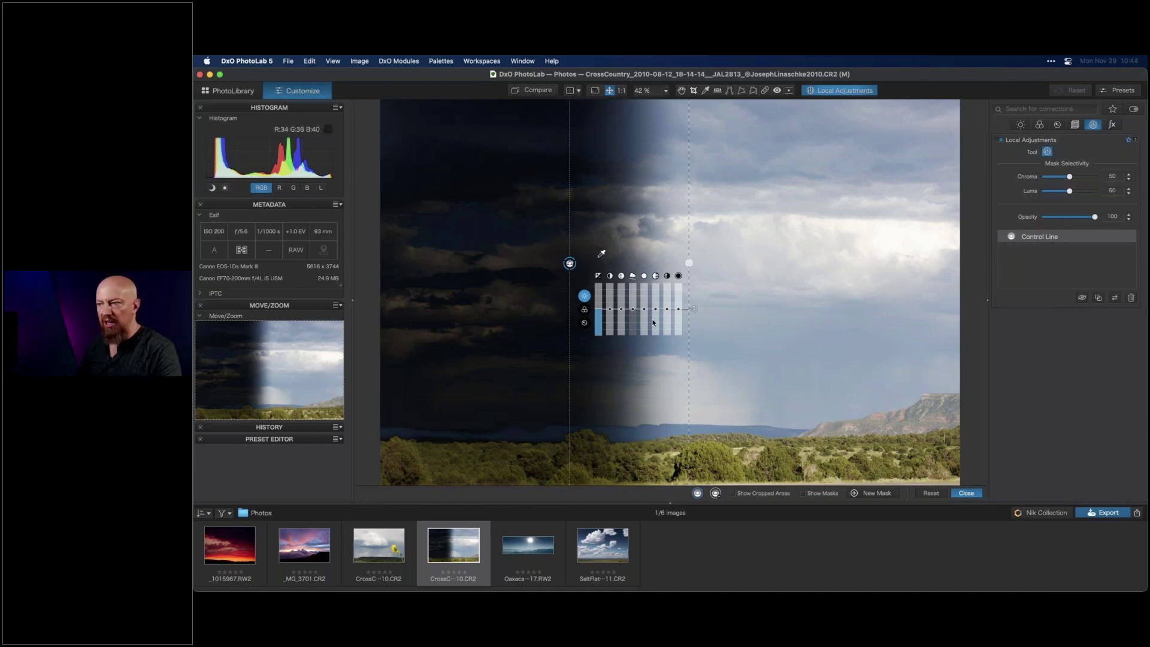
pyautogui.moveTo(599, 331); pyautogui.dragTo(612, 275)
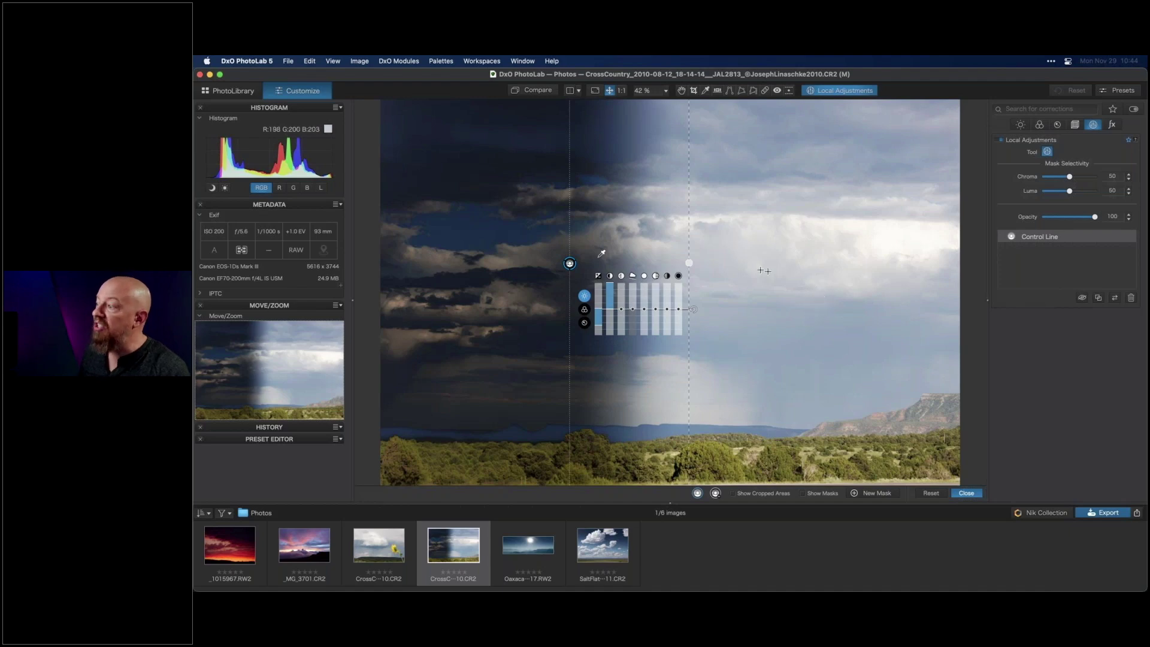
pyautogui.moveTo(621, 309); pyautogui.dragTo(644, 333)
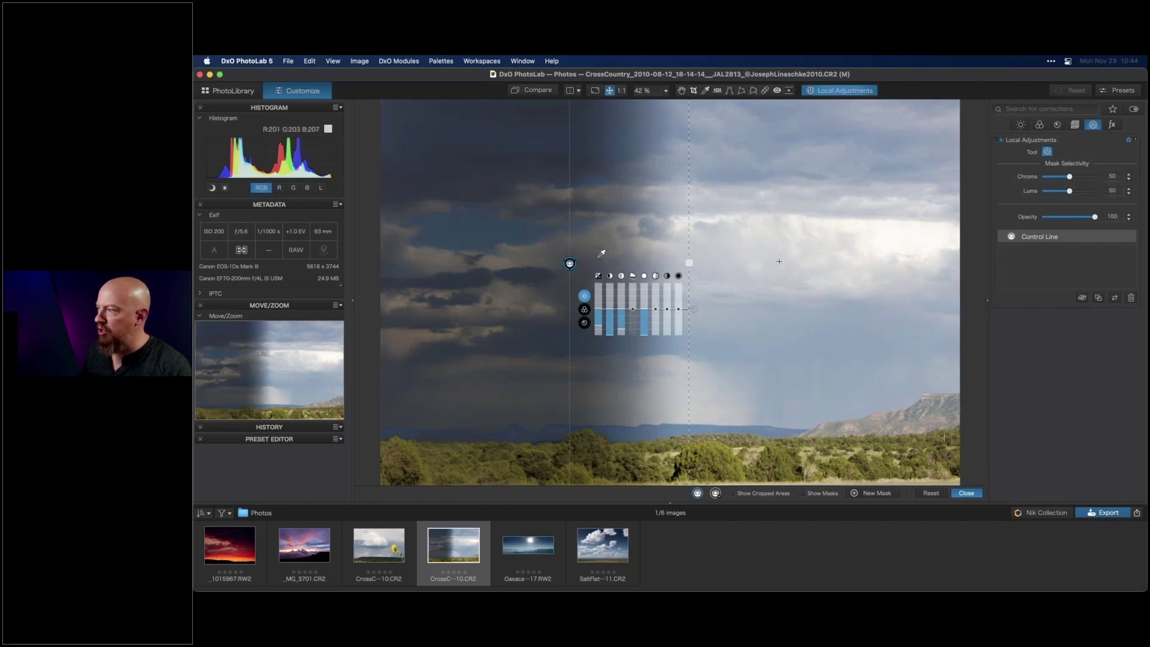
pyautogui.moveTo(690, 264); pyautogui.dragTo(737, 266)
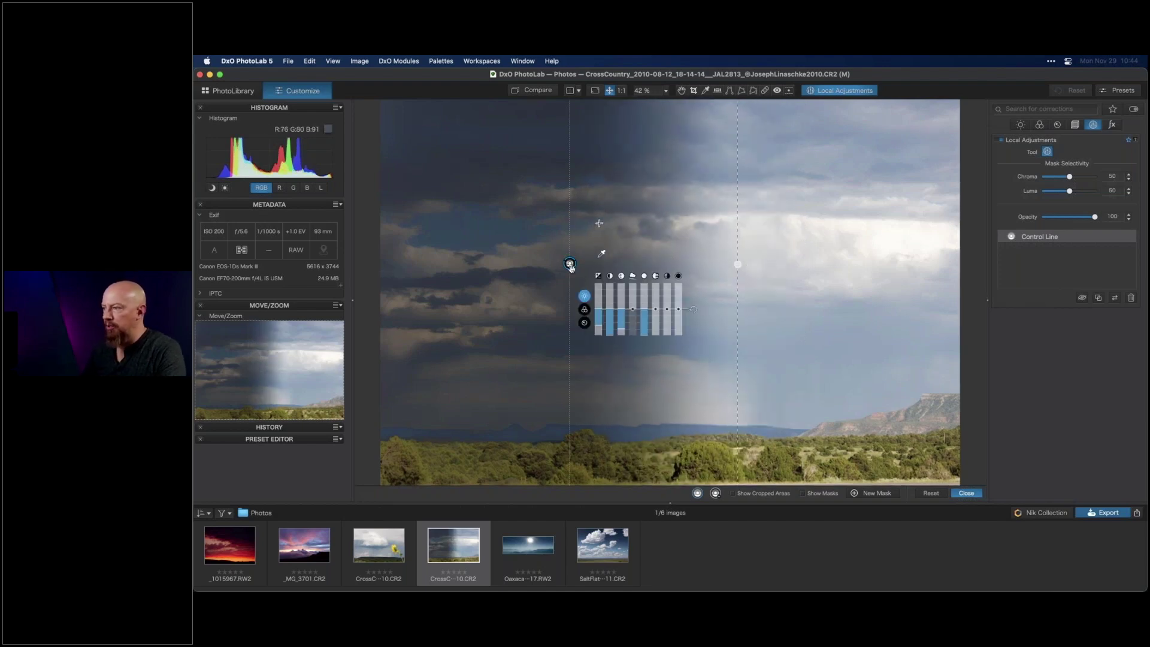
pyautogui.press('Delete')
# Add a graduated filter that fades from left to right across the middle of the photo and lower its exposure fully.
pyautogui.rightClick(595, 232)
pyautogui.click(629, 236)
pyautogui.moveTo(576, 282); pyautogui.dragTo(717, 287)
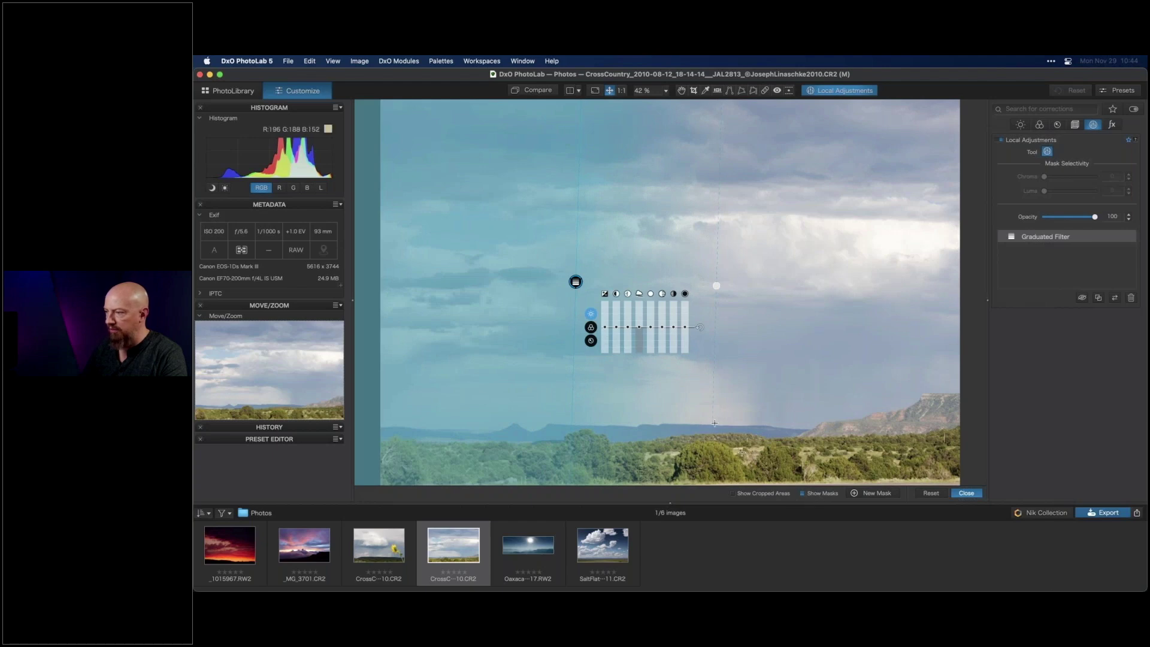
pyautogui.moveTo(605, 328); pyautogui.dragTo(623, 381)
# Narrow and widen the graduated filter's transition and shift its starting line toward the photo's left edge.
pyautogui.moveTo(709, 285); pyautogui.dragTo(600, 281)
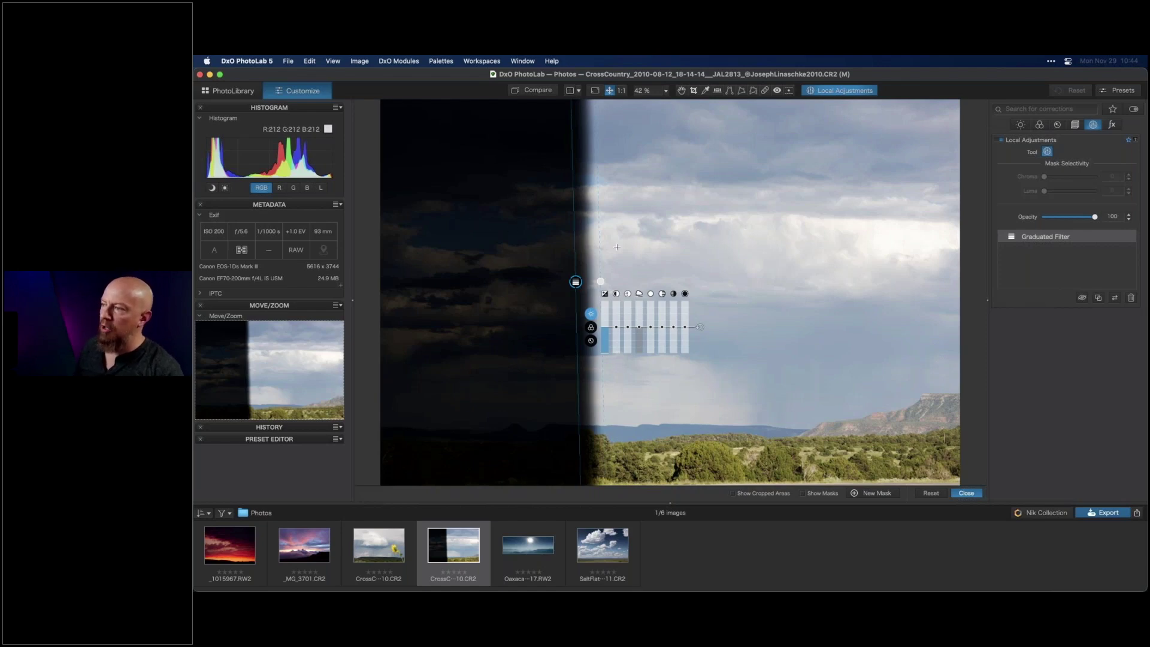
pyautogui.moveTo(601, 281); pyautogui.dragTo(921, 286)
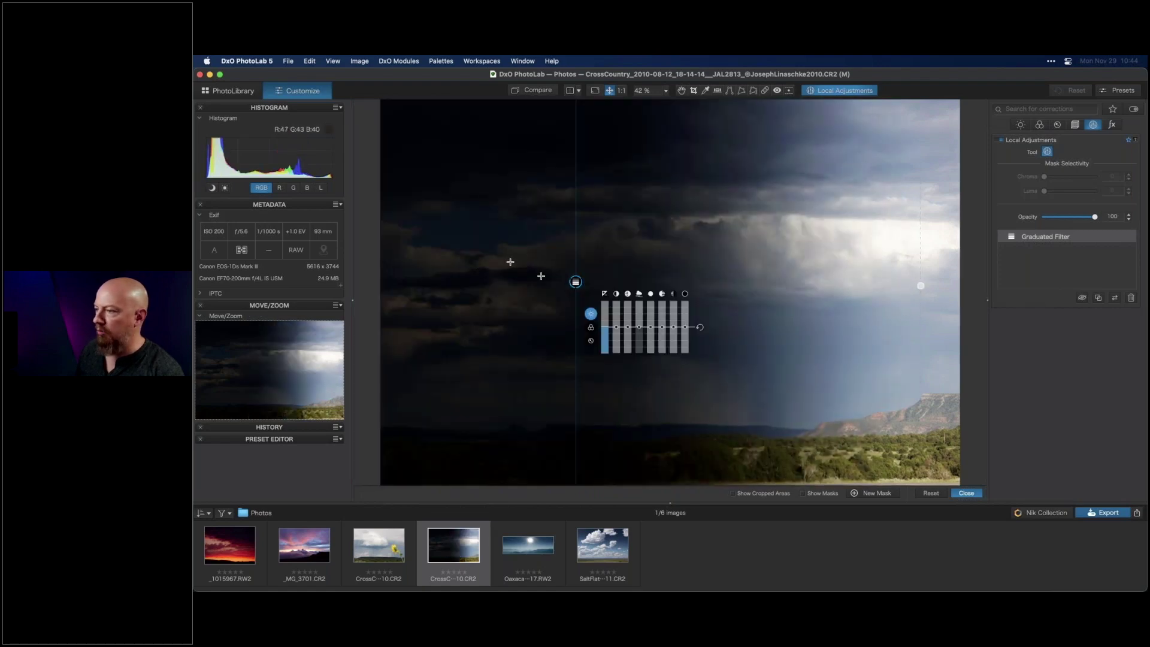
pyautogui.moveTo(576, 282); pyautogui.dragTo(413, 275)
pyautogui.moveTo(782, 280); pyautogui.dragTo(907, 286)
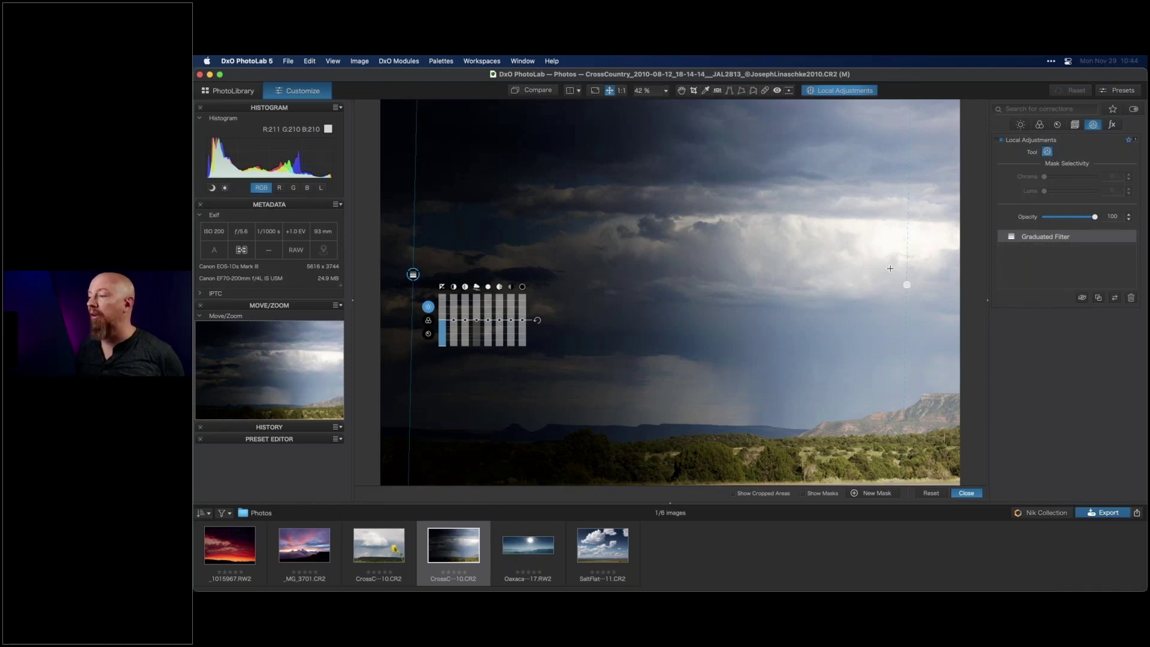
pyautogui.moveTo(412, 275); pyautogui.dragTo(446, 191)
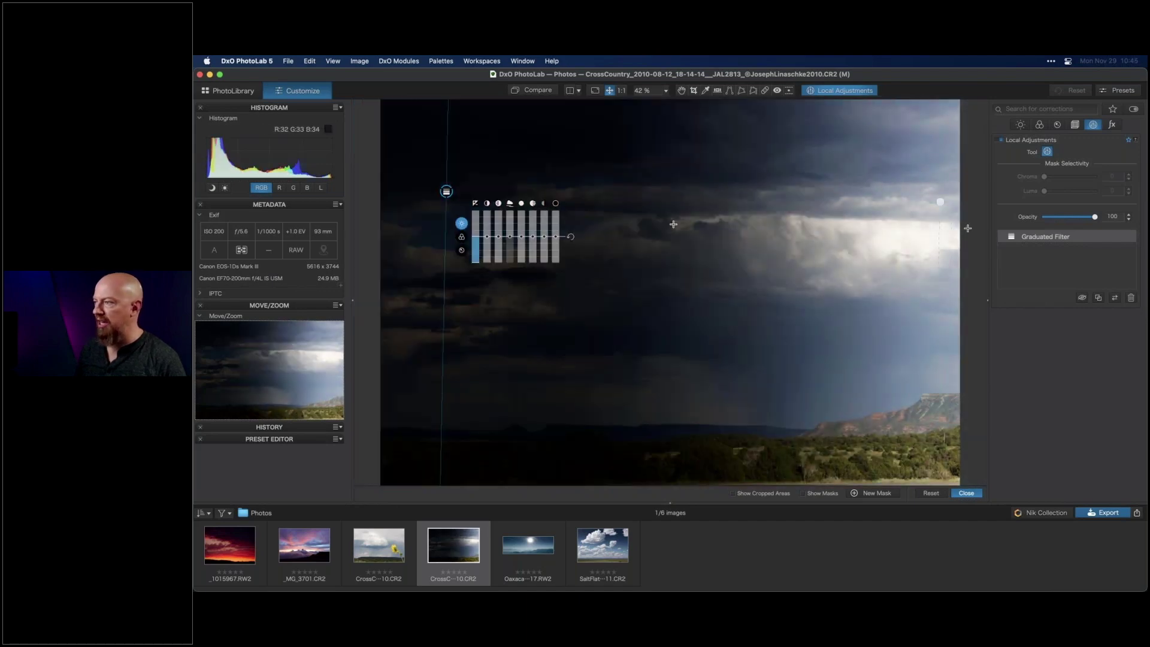
# Rotate the graduated filter to darken the sky from above and fade at the horizon, trying different transition lengths.
pyautogui.moveTo(957, 204); pyautogui.dragTo(447, 372)
pyautogui.moveTo(446, 191); pyautogui.dragTo(672, 108)
pyautogui.moveTo(673, 290); pyautogui.dragTo(671, 424)
pyautogui.moveTo(656, 109)
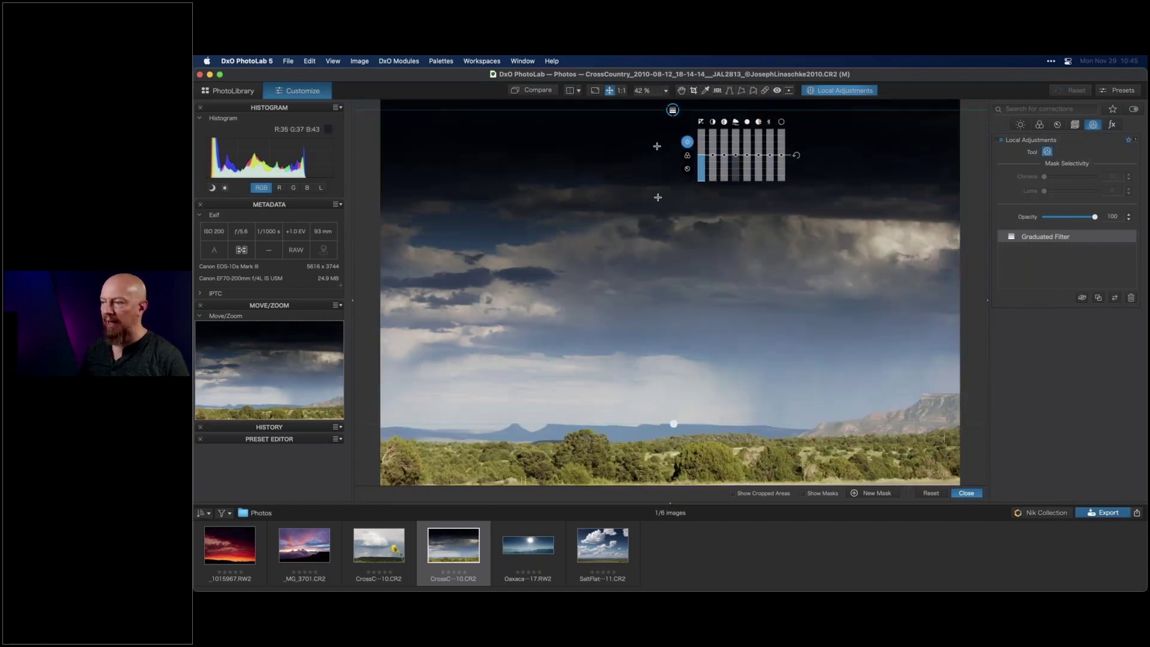
pyautogui.moveTo(677, 429)
pyautogui.moveTo(674, 423)
pyautogui.mouseDown()
pyautogui.moveTo(675, 111)
pyautogui.moveTo(677, 423)
pyautogui.mouseUp()
pyautogui.moveTo(677, 397)
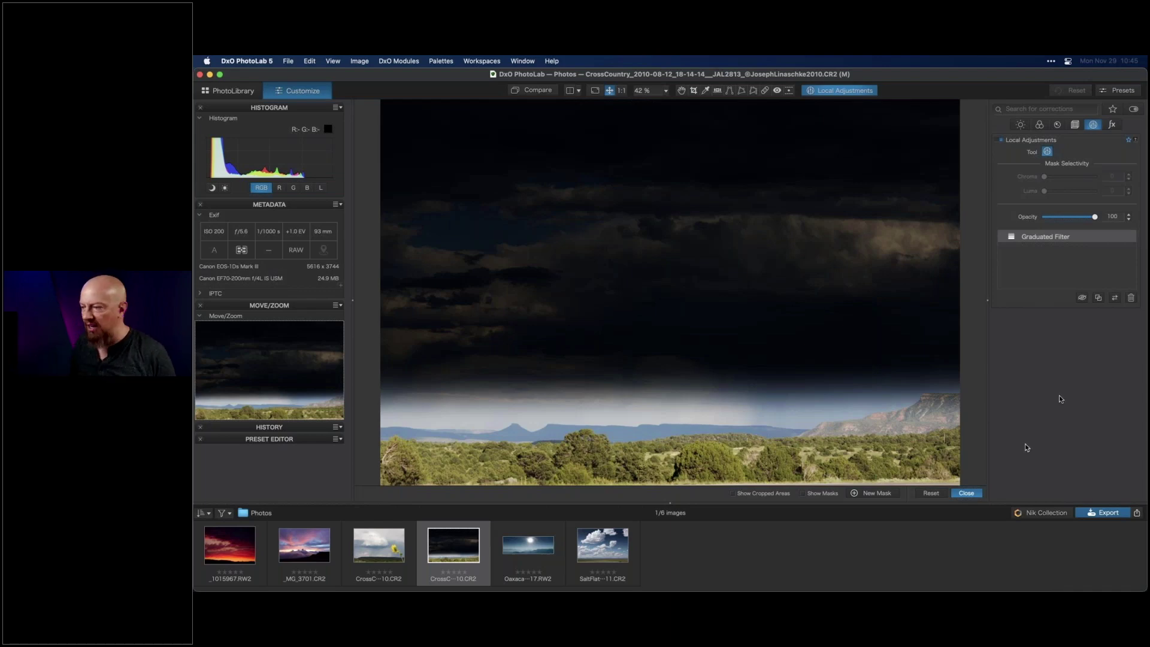
# Reposition the graduated filter within the sky and flip it so it darkens only the foreground below the horizon.
pyautogui.moveTo(676, 360); pyautogui.dragTo(675, 157)
pyautogui.moveTo(664, 329); pyautogui.dragTo(662, 389)
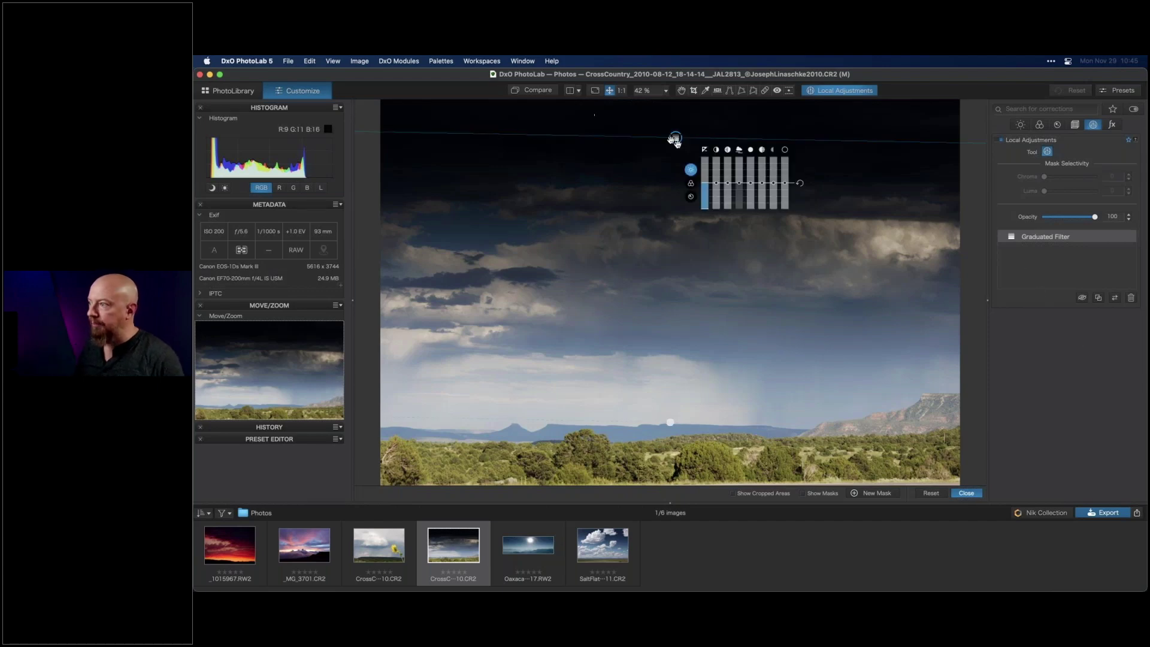
pyautogui.moveTo(674, 253)
pyautogui.moveTo(674, 254); pyautogui.dragTo(687, 180)
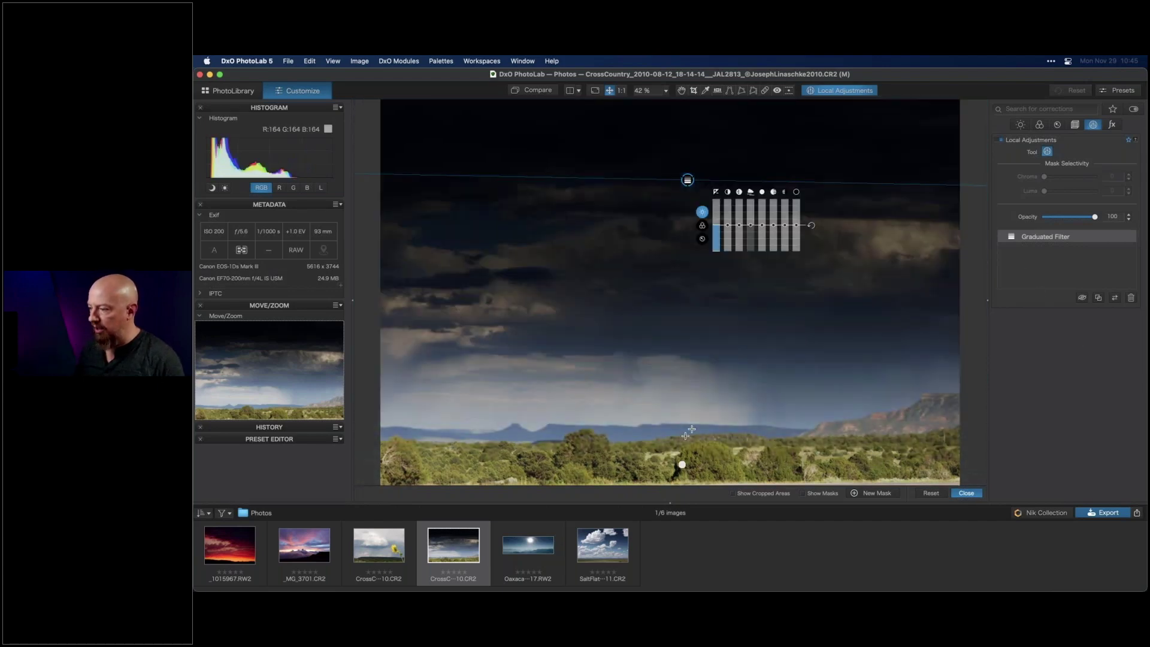
pyautogui.moveTo(724, 295); pyautogui.dragTo(634, 418)
pyautogui.moveTo(635, 446)
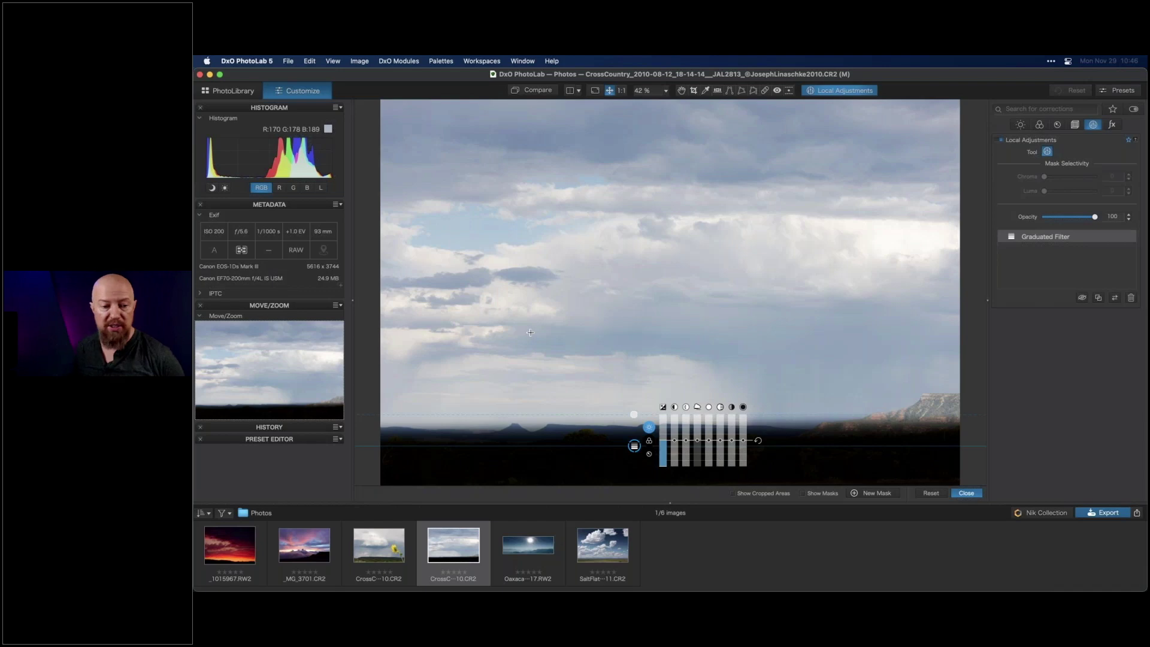
# Switch back to the Oaxaca photo and hide its mountain range mask.
pyautogui.click(538, 547)
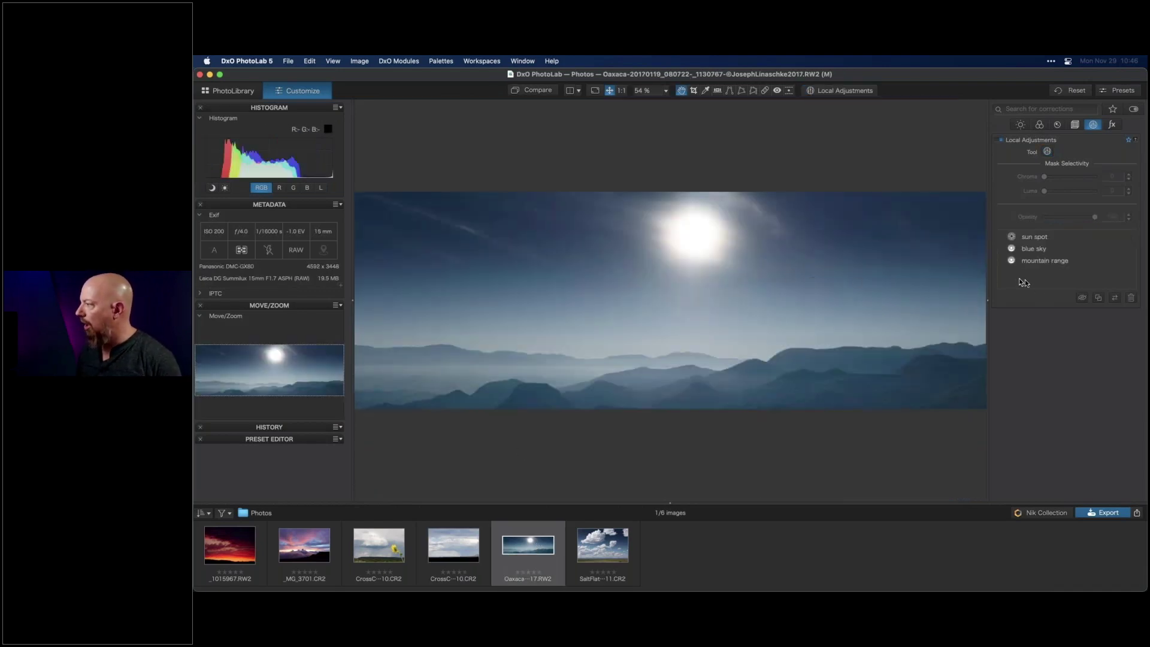
pyautogui.click(1060, 260)
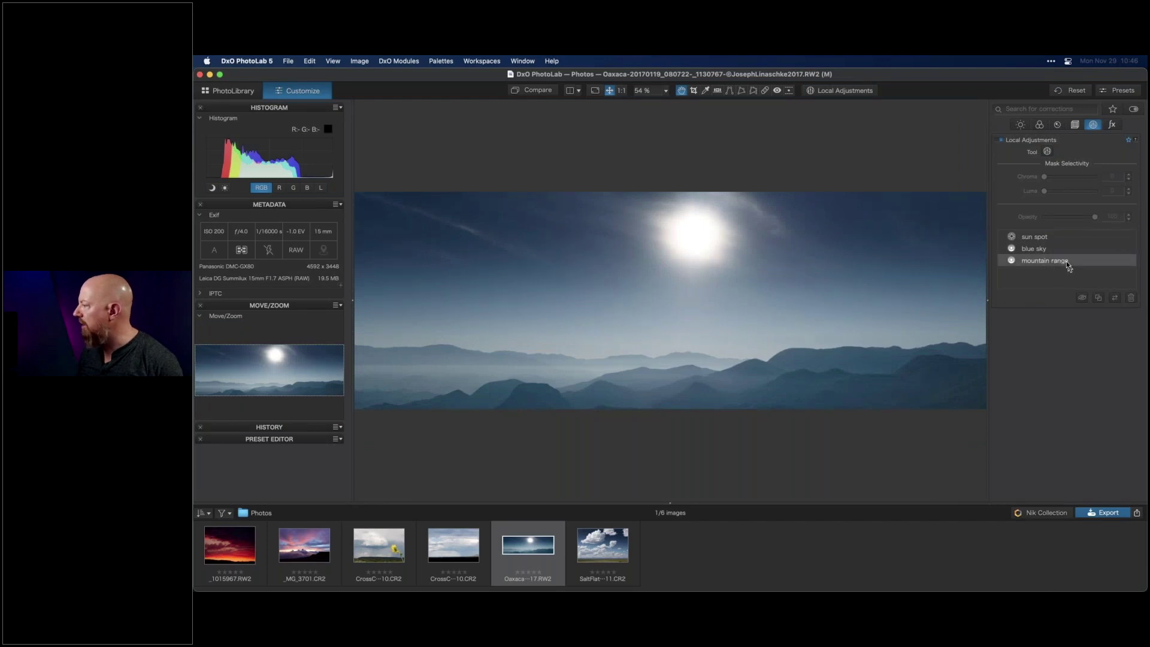
pyautogui.click(1082, 298)
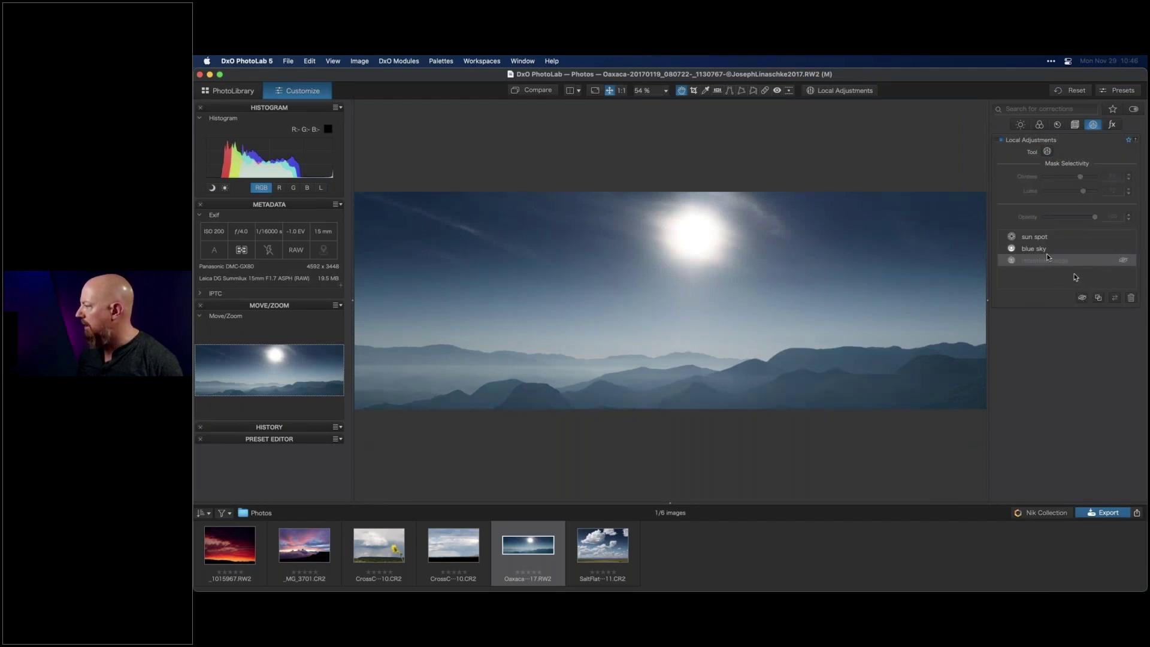
# Toggle the blue sky mask's visibility several times to compare its effect, leaving the mask hidden.
pyautogui.click(1060, 244)
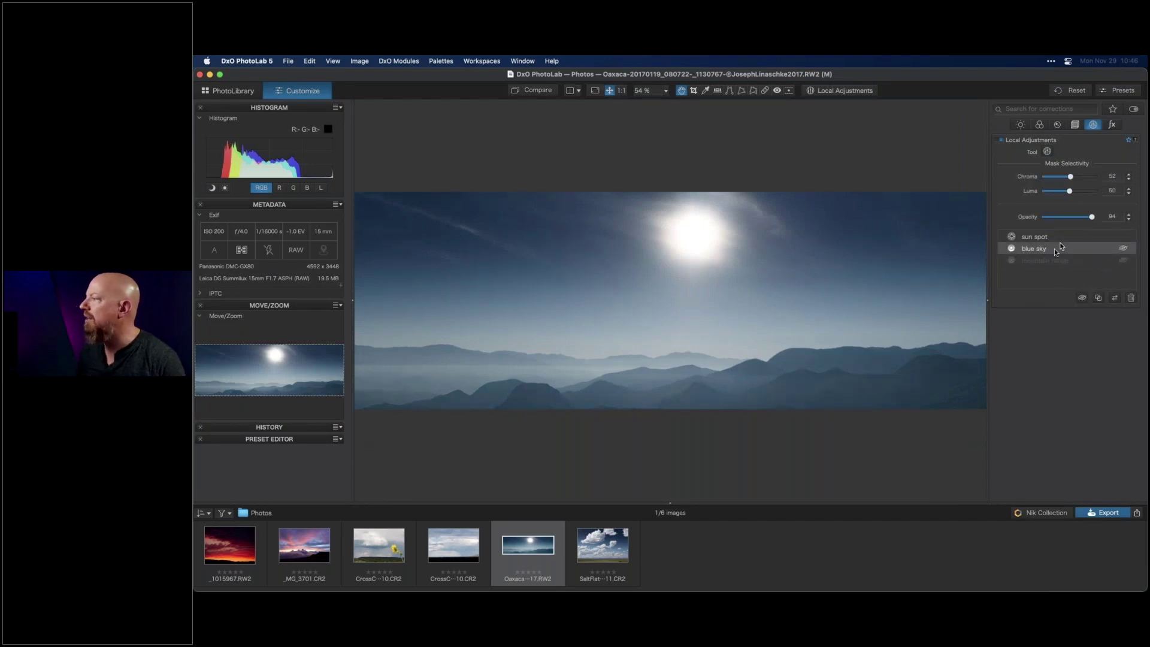
pyautogui.click(1124, 249)
pyautogui.click(1123, 249)
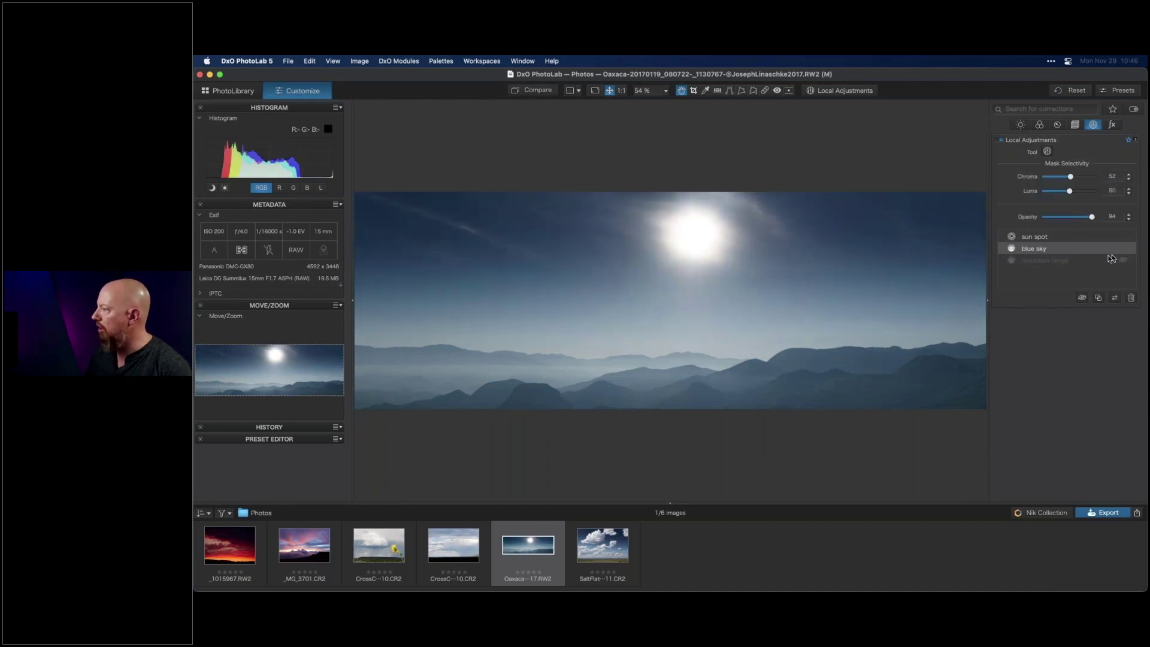
pyautogui.click(1077, 298)
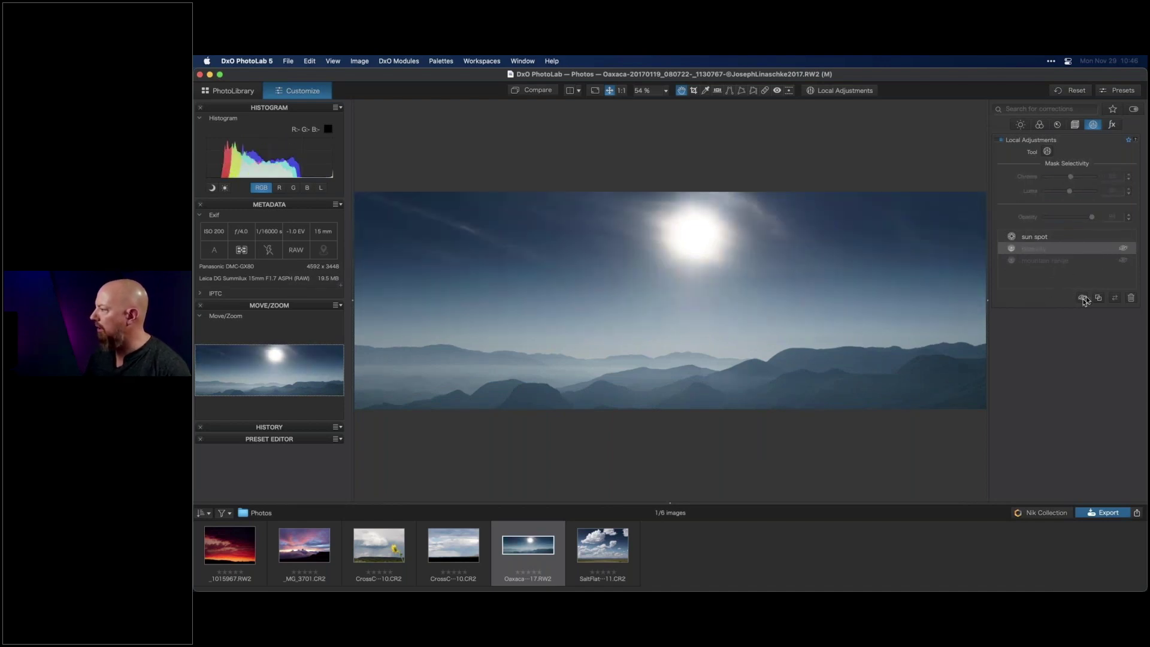
pyautogui.click(1082, 298)
pyautogui.click(1082, 298)
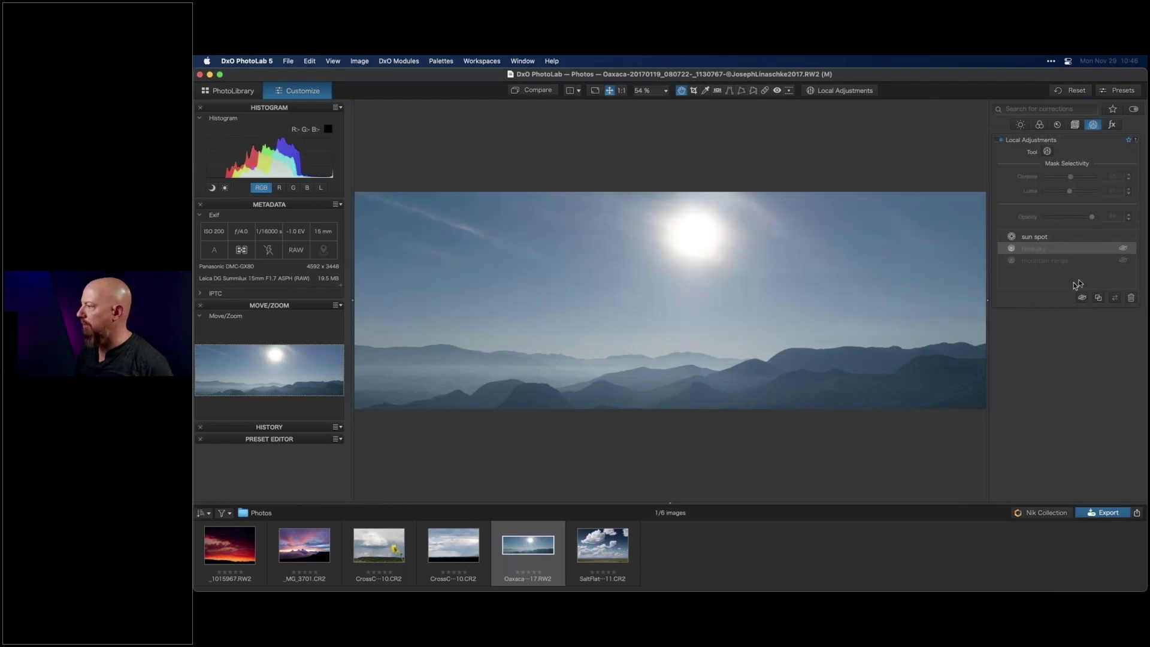
# Show the Oaxaca photo's blue sky and mountain range masks again, toggling the blue sky mask to compare its effect.
pyautogui.click(1082, 299)
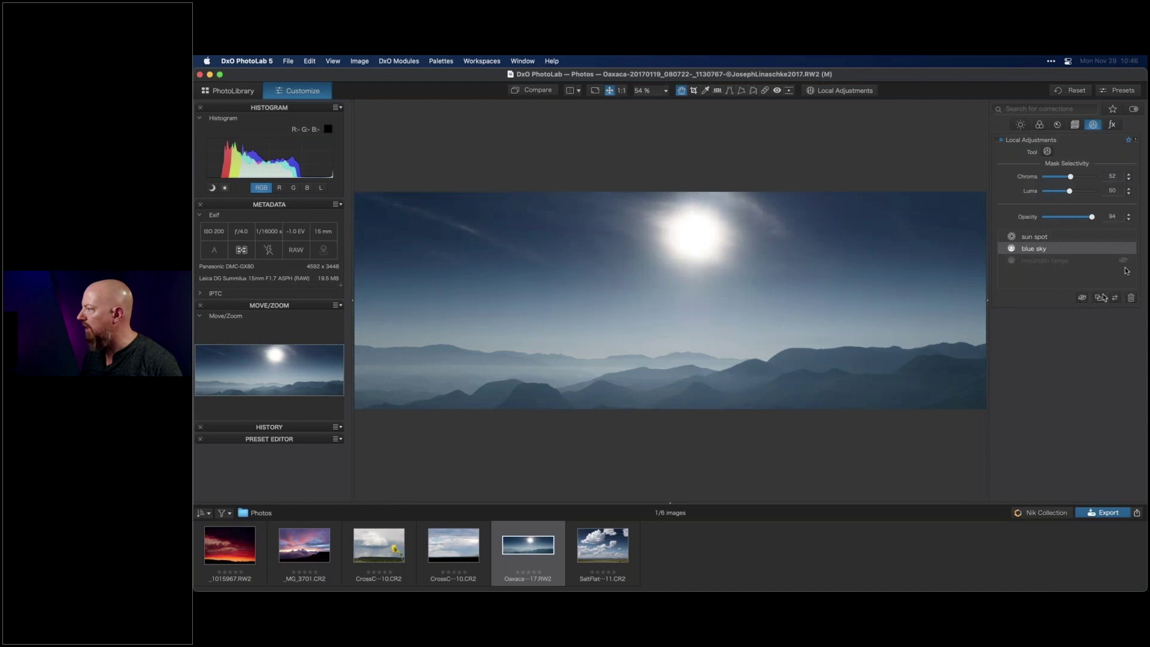
pyautogui.click(1124, 248)
pyautogui.click(1124, 249)
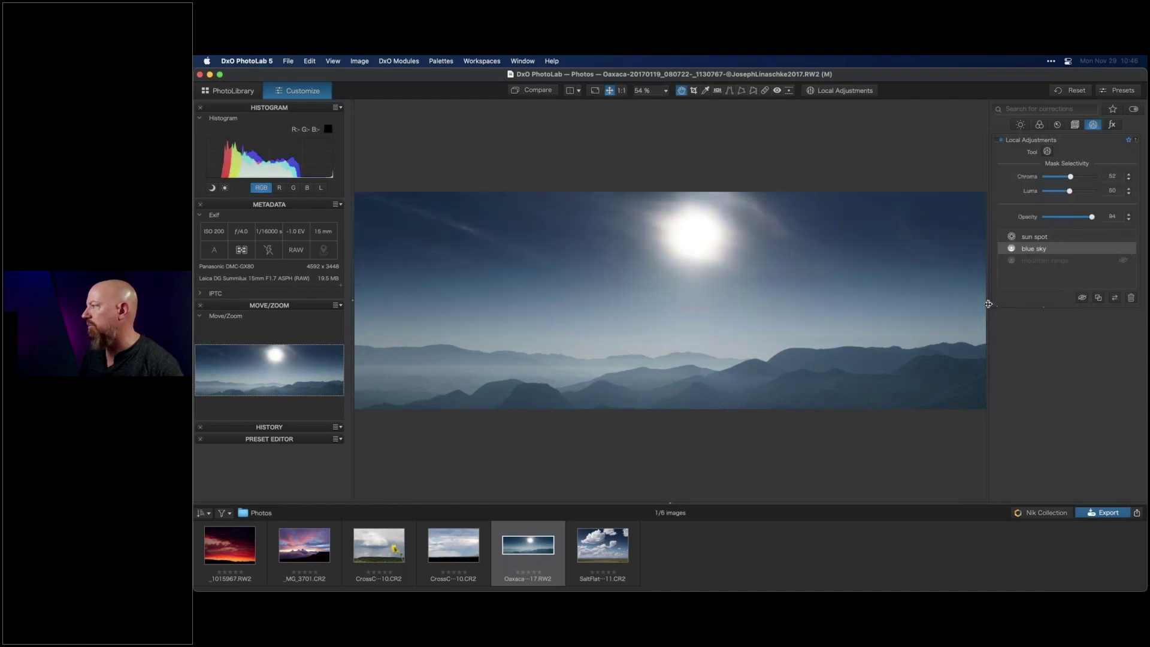
pyautogui.click(1124, 261)
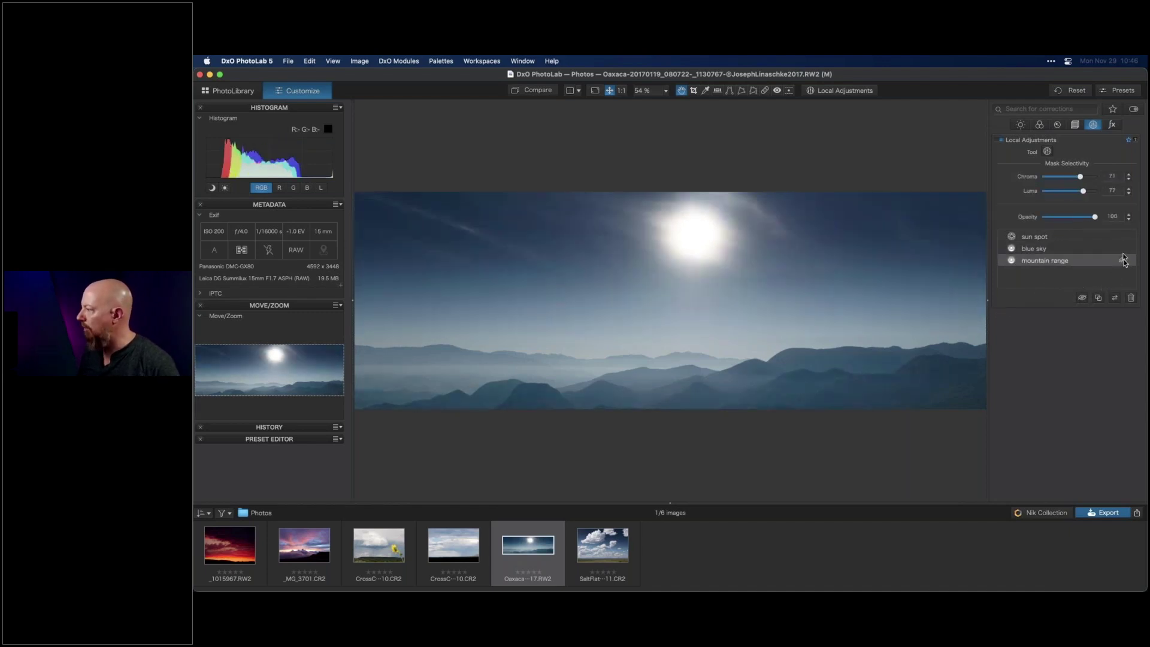
pyautogui.click(1124, 249)
pyautogui.click(1124, 249)
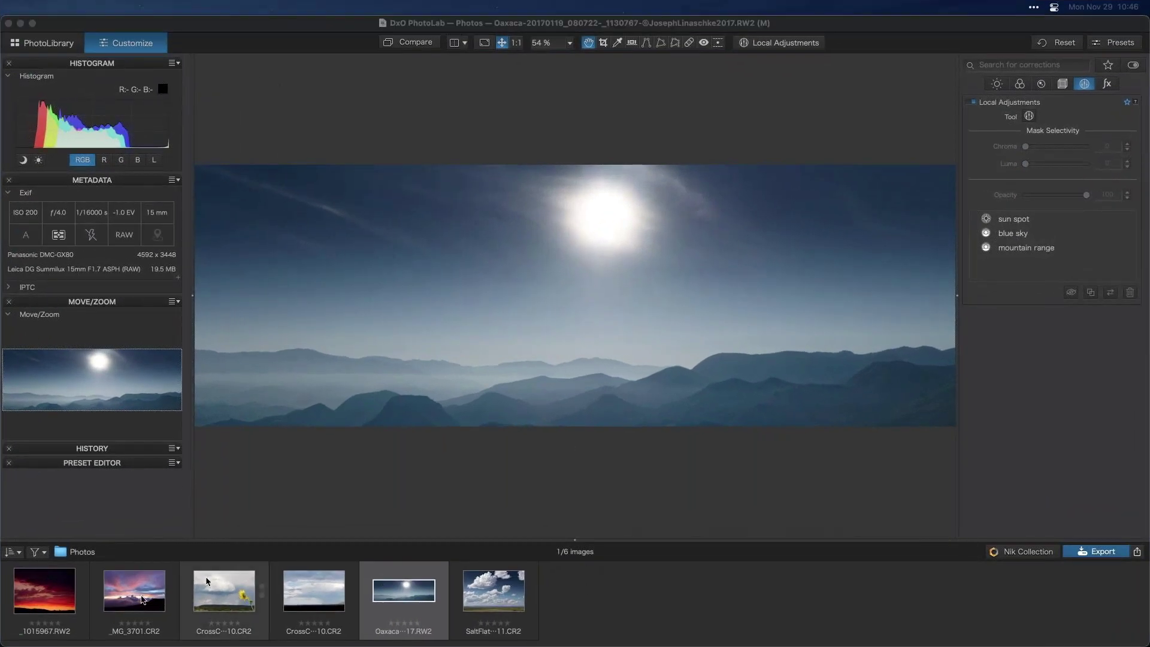
# Open the sunset photo _MG_3701.CR2 and look through its light and color corrections.
pyautogui.click(137, 591)
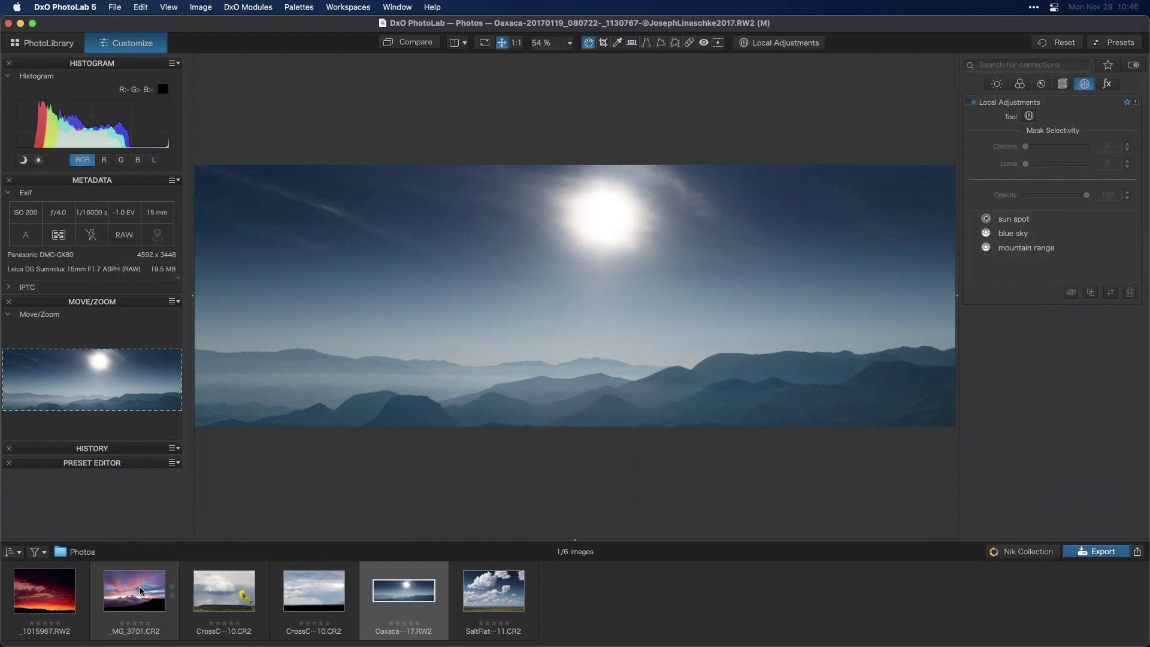
pyautogui.click(138, 591)
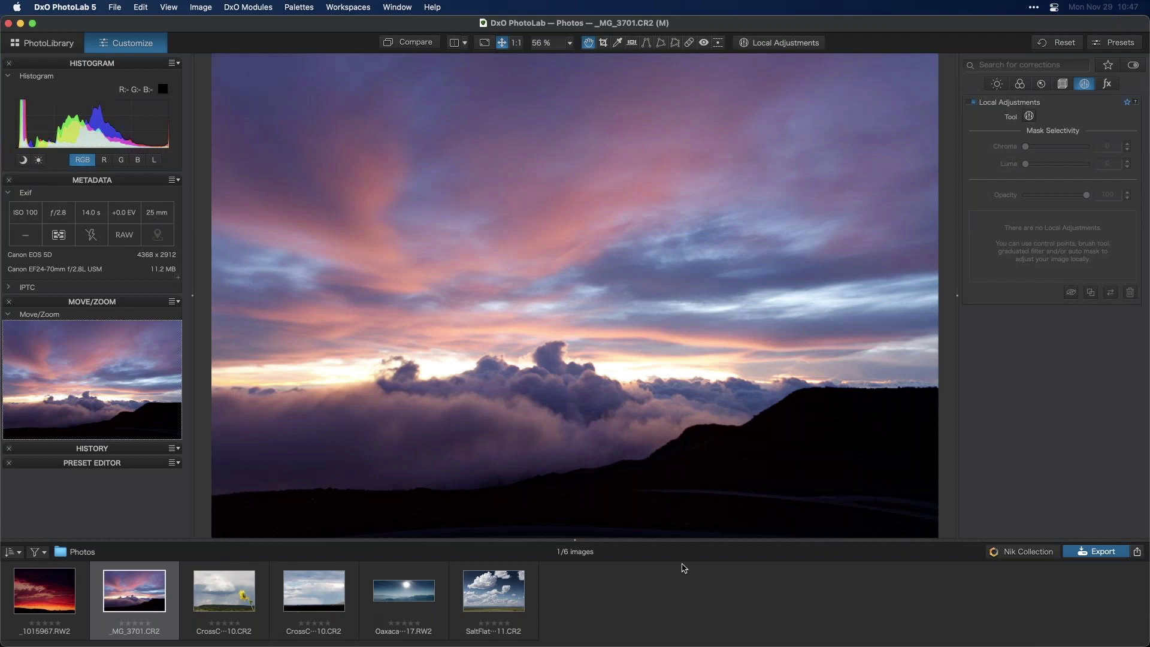
pyautogui.click(997, 83)
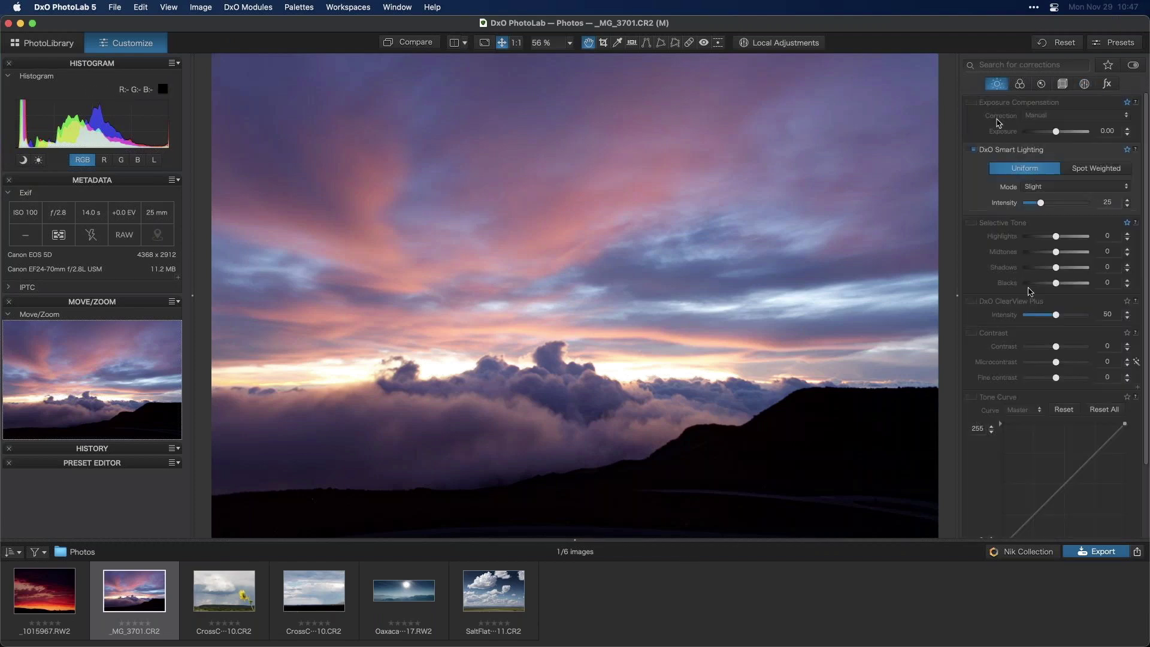
pyautogui.scroll(-1, 1022, 139)
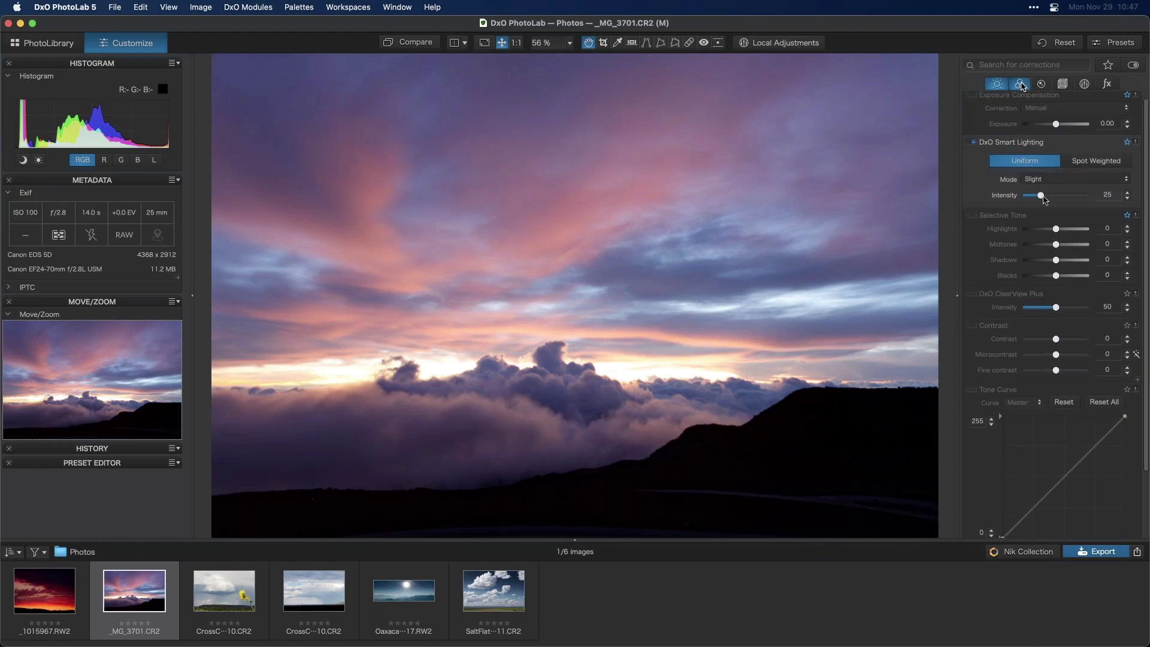
pyautogui.click(1020, 84)
pyautogui.scroll(-5, 1022, 300)
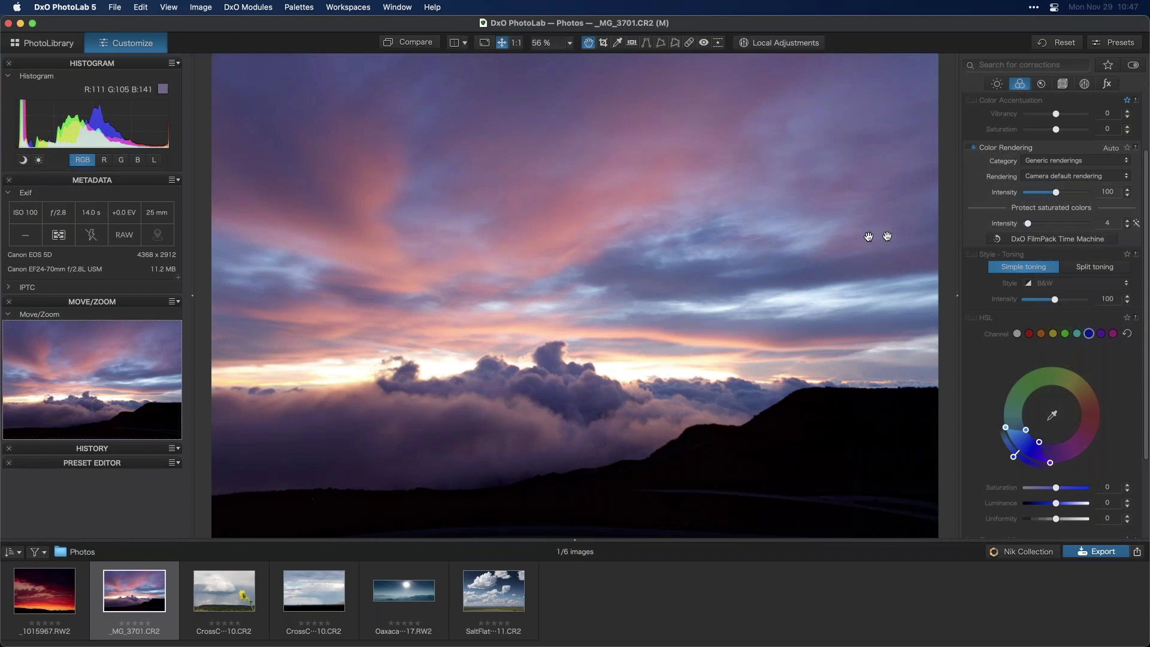
# Start local adjustments and add a horizontal control line on the sunset photo, running from the cloud tops down to the dark foreground.
pyautogui.click(763, 43)
pyautogui.rightClick(651, 271)
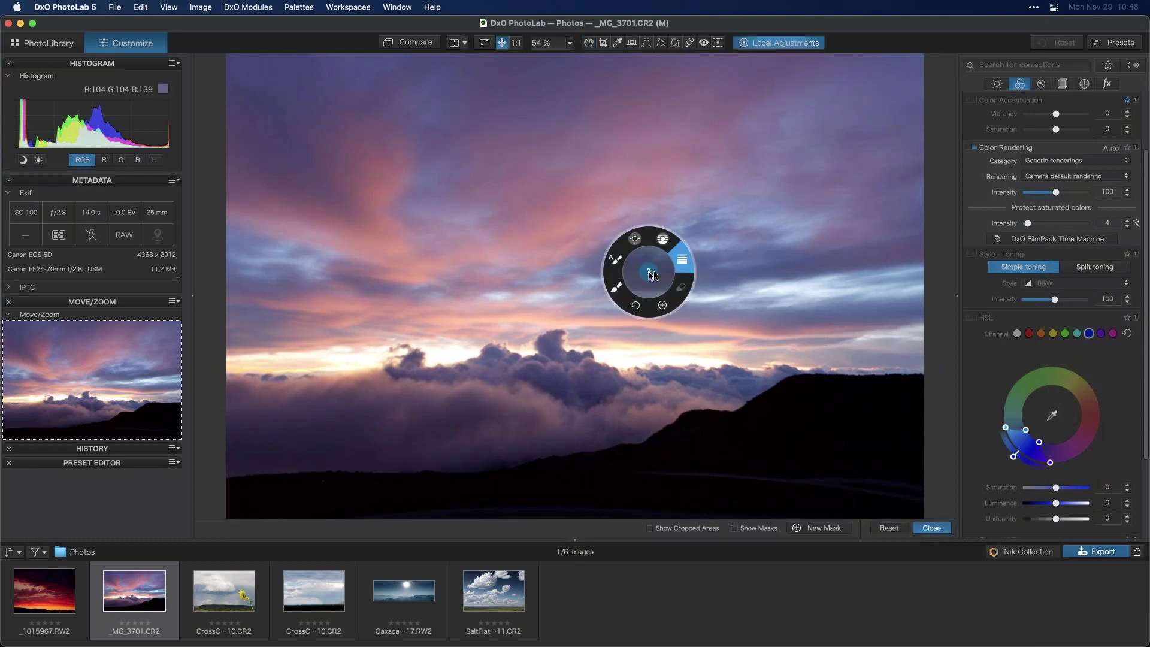
pyautogui.click(664, 239)
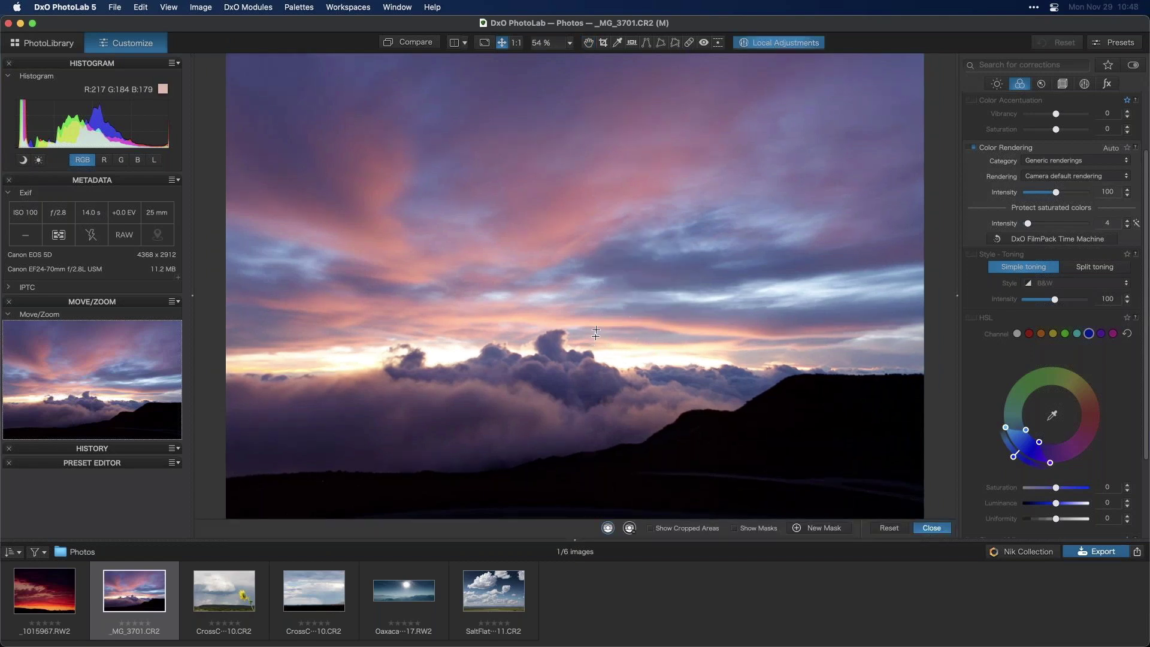
pyautogui.moveTo(592, 347); pyautogui.dragTo(591, 466)
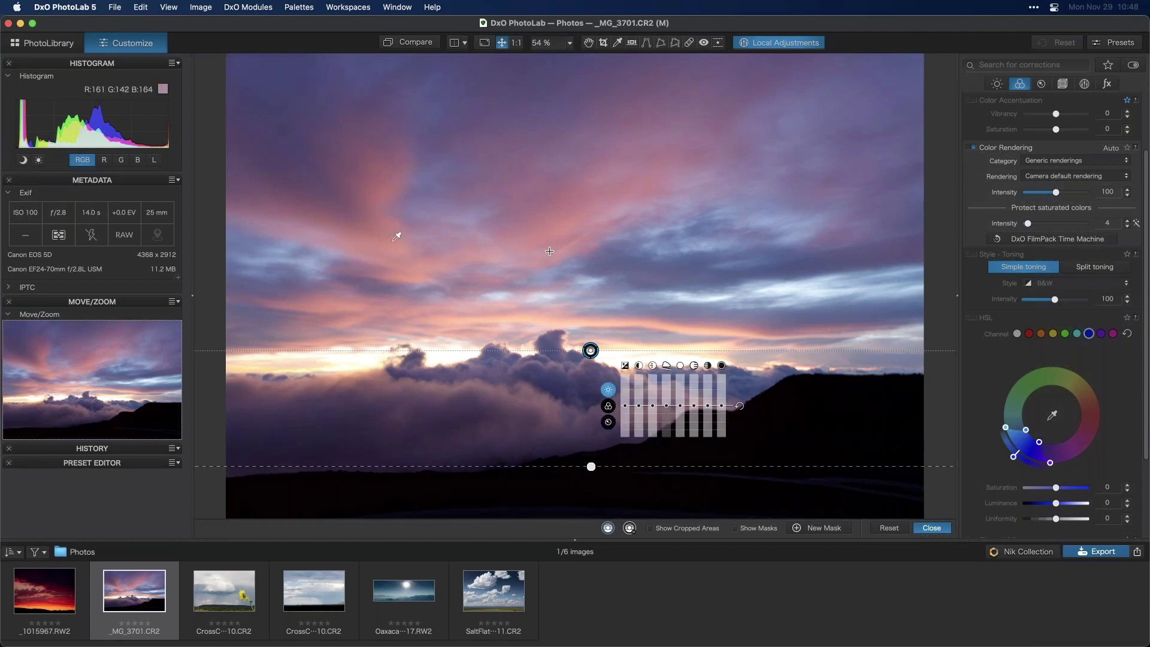
# With the mask displayed, refine the pink cloud selection to Chroma 60 and Luma 47, and hide the mask view.
pyautogui.click(735, 527)
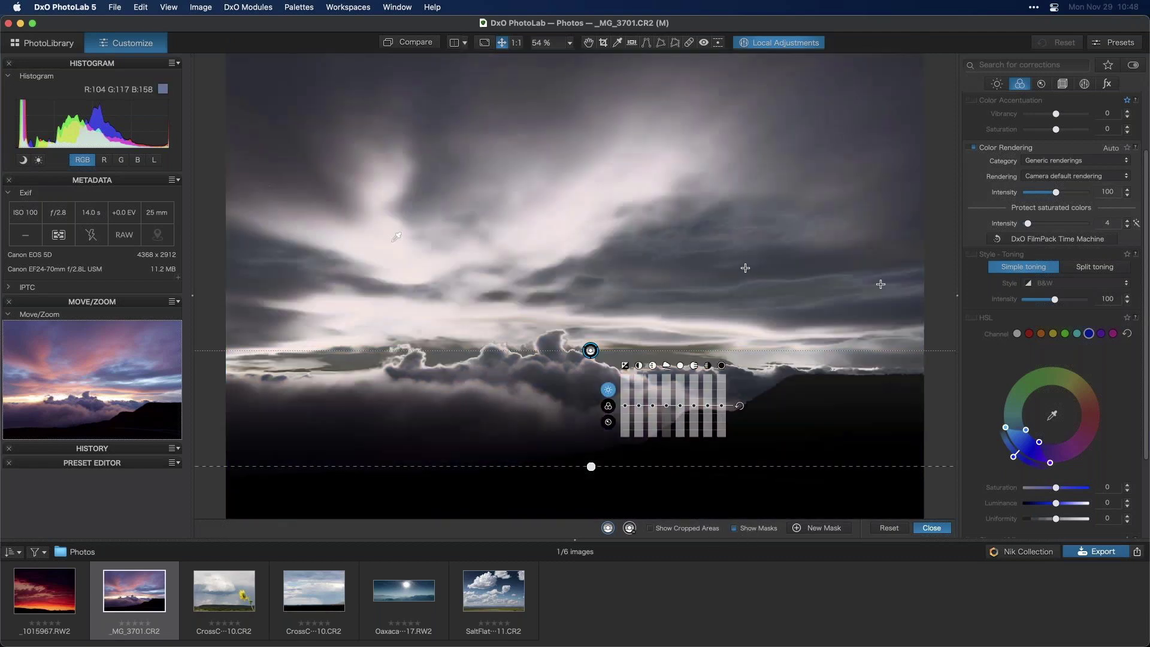
pyautogui.click(1084, 84)
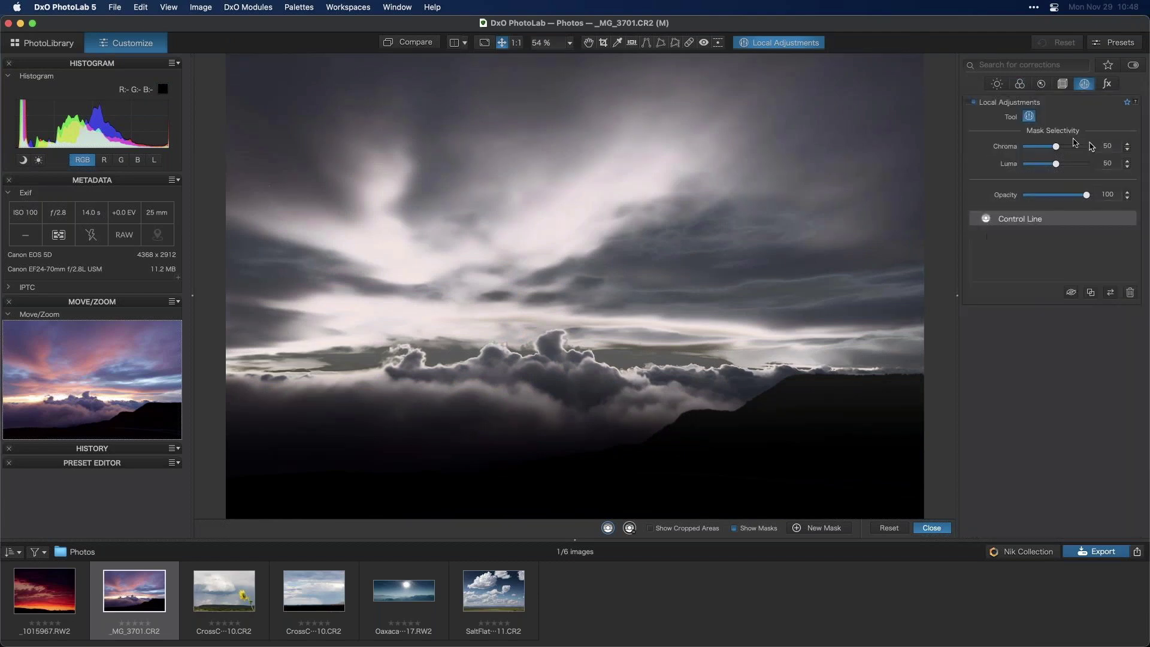
pyautogui.moveTo(1057, 148)
pyautogui.mouseDown()
pyautogui.moveTo(1071, 148)
pyautogui.moveTo(1056, 148)
pyautogui.moveTo(1067, 149)
pyautogui.moveTo(1046, 166)
pyautogui.moveTo(1057, 169)
pyautogui.mouseUp()
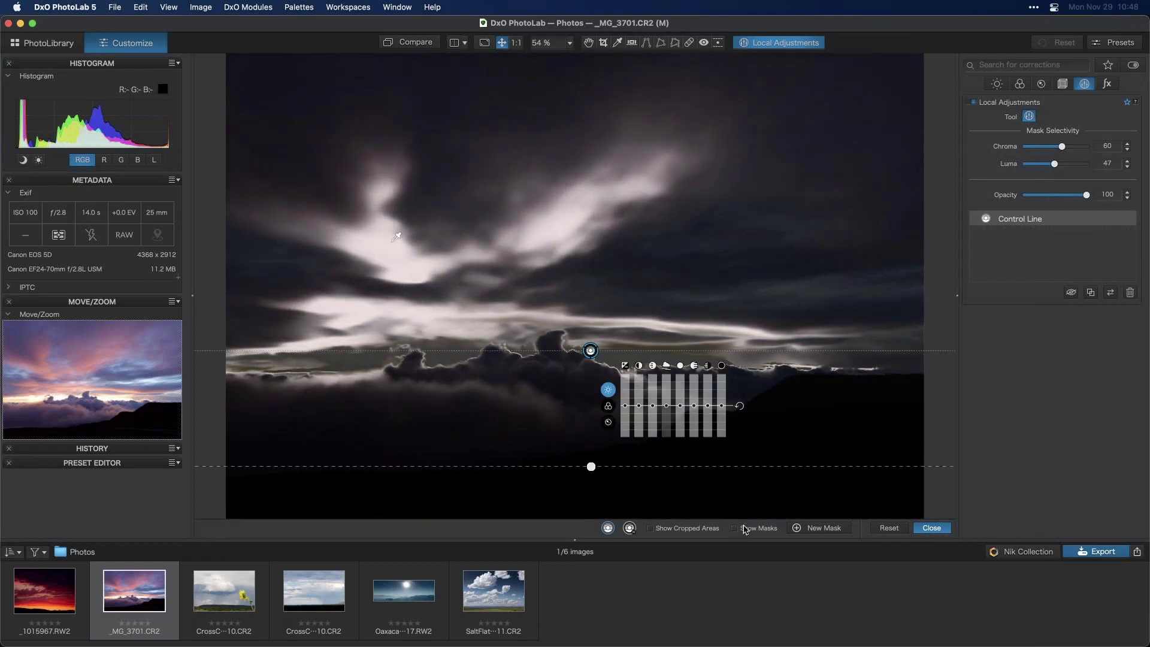
pyautogui.click(747, 529)
# Boost the control line's saturation and move its upper line above the cloud tops, keeping the lower line on the foreground.
pyautogui.click(608, 406)
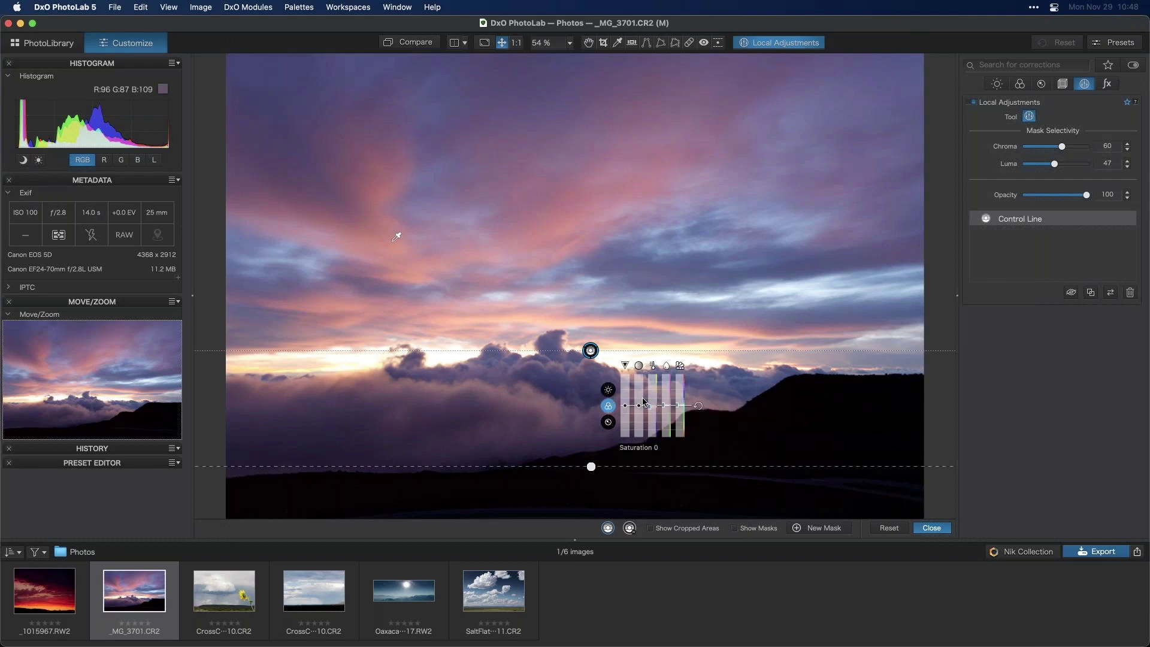
pyautogui.moveTo(642, 408); pyautogui.dragTo(641, 380)
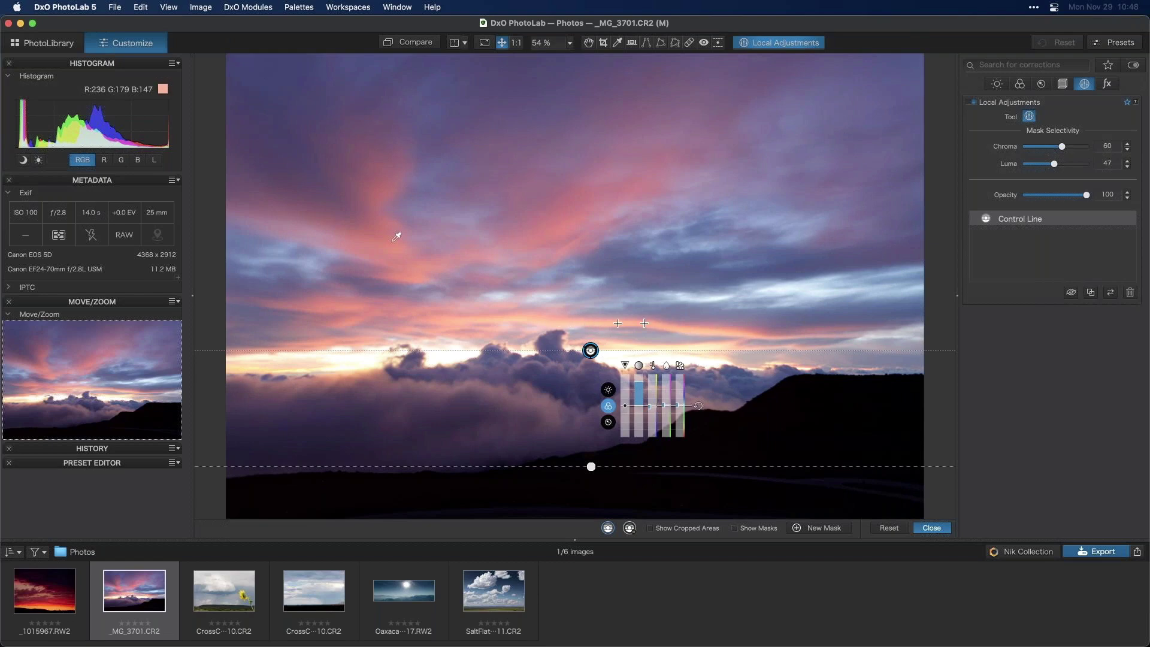
pyautogui.moveTo(591, 349); pyautogui.dragTo(589, 312)
pyautogui.moveTo(590, 426); pyautogui.dragTo(589, 465)
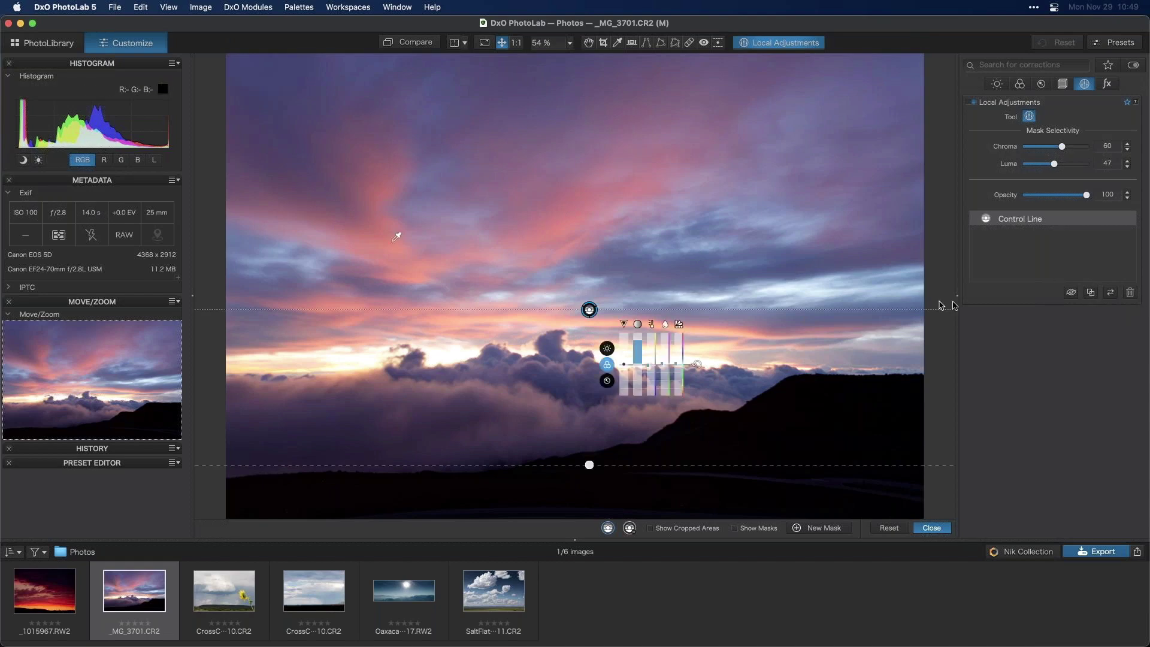
# Rename the control line mask as "the pink".
pyautogui.doubleClick(1011, 218)
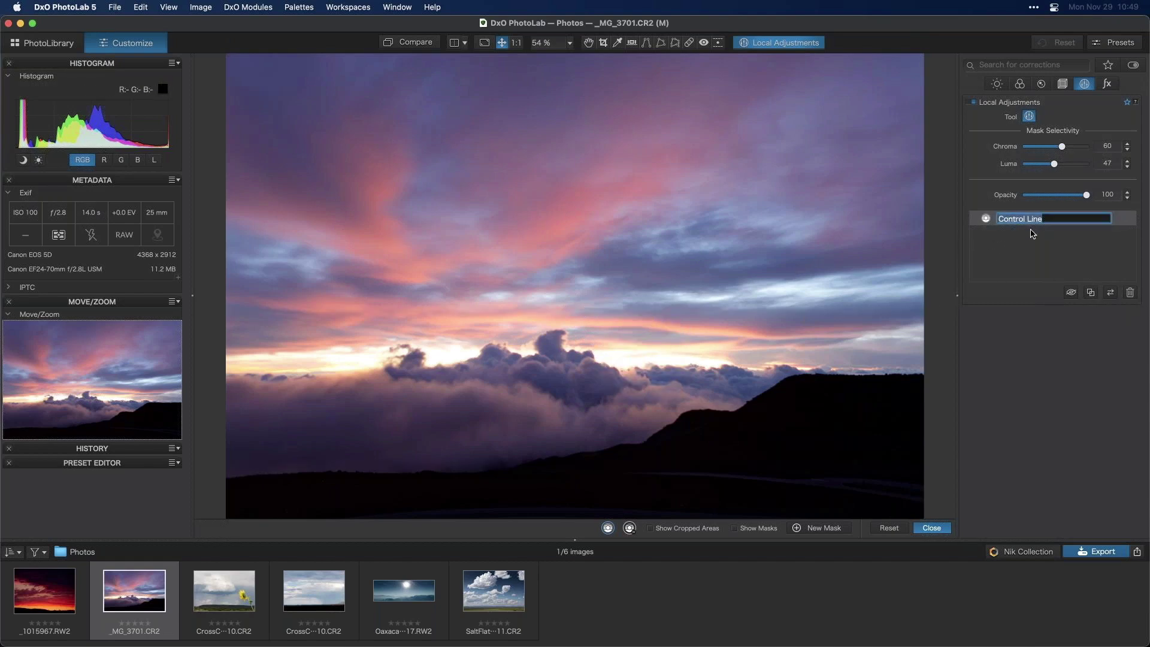
pyautogui.write('the pink')
pyautogui.press('Return')
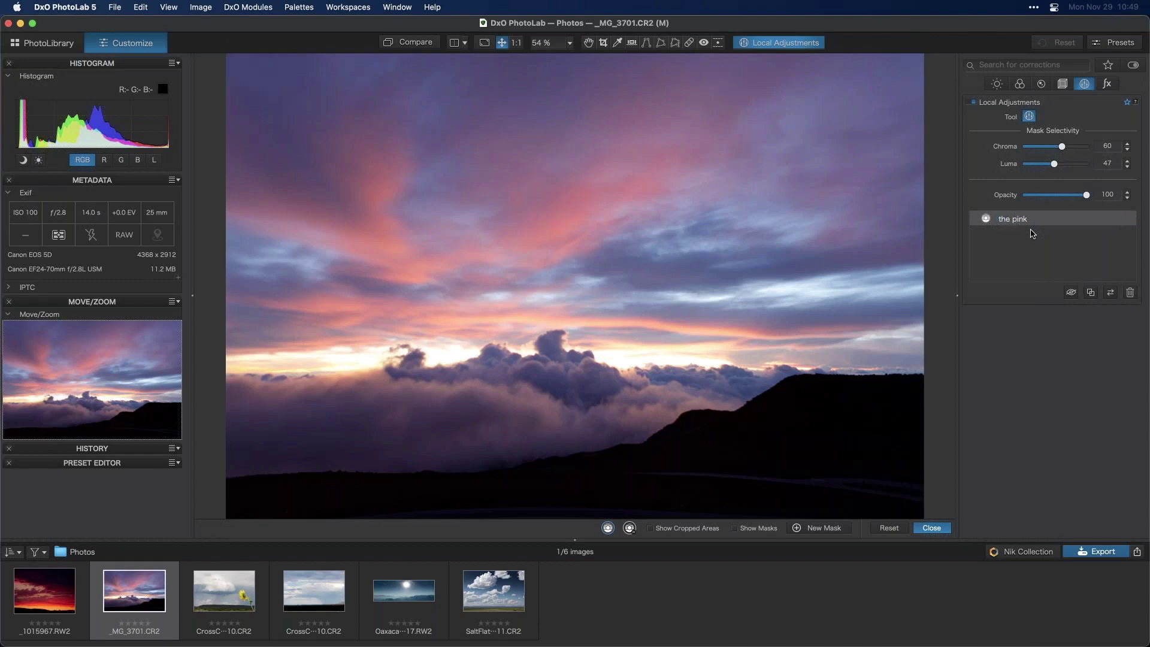
# Duplicate the pink mask and rename the copy as "blue sky".
pyautogui.click(1090, 294)
pyautogui.click(1014, 225)
pyautogui.doubleClick(1018, 221)
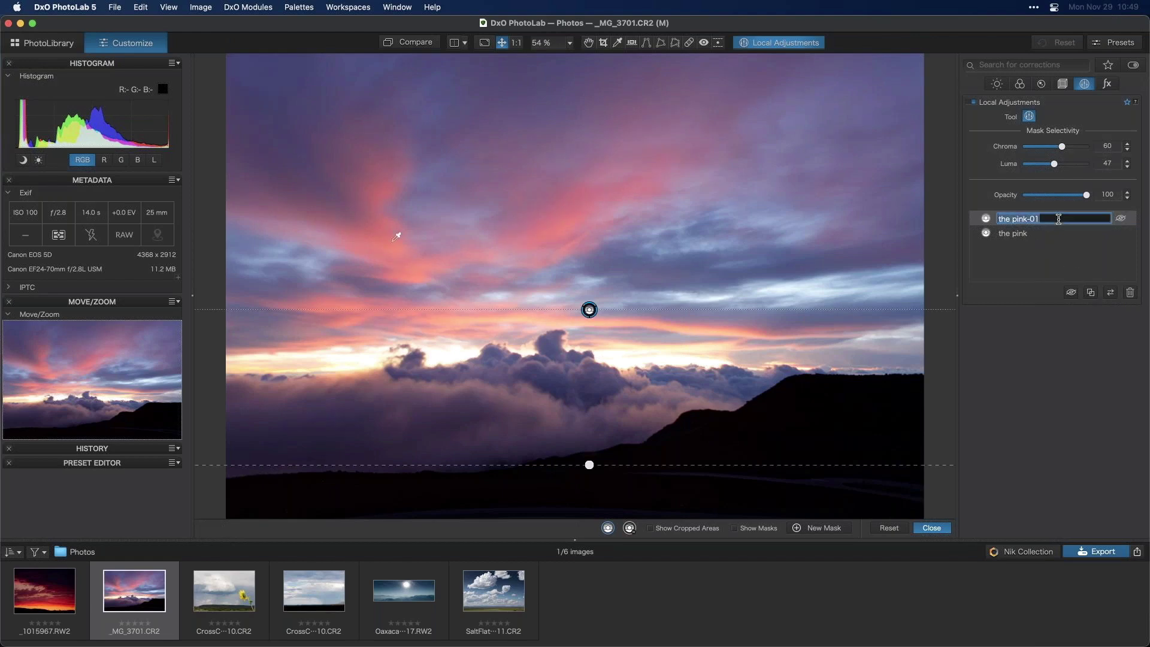
pyautogui.write('blue sky')
pyautogui.press('Return')
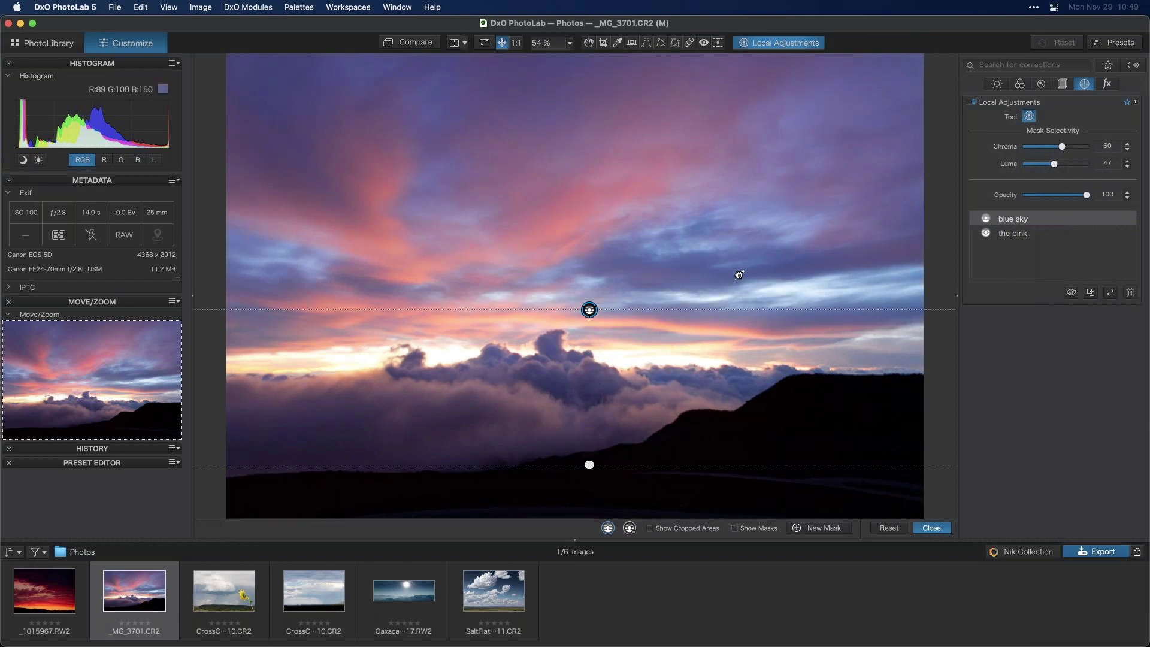
# Sample the blue clouds for the blue sky mask and refine its selectivity to Chroma 58 and Luma 38 in the mask view.
pyautogui.click(1025, 235)
pyautogui.click(1026, 220)
pyautogui.click(745, 531)
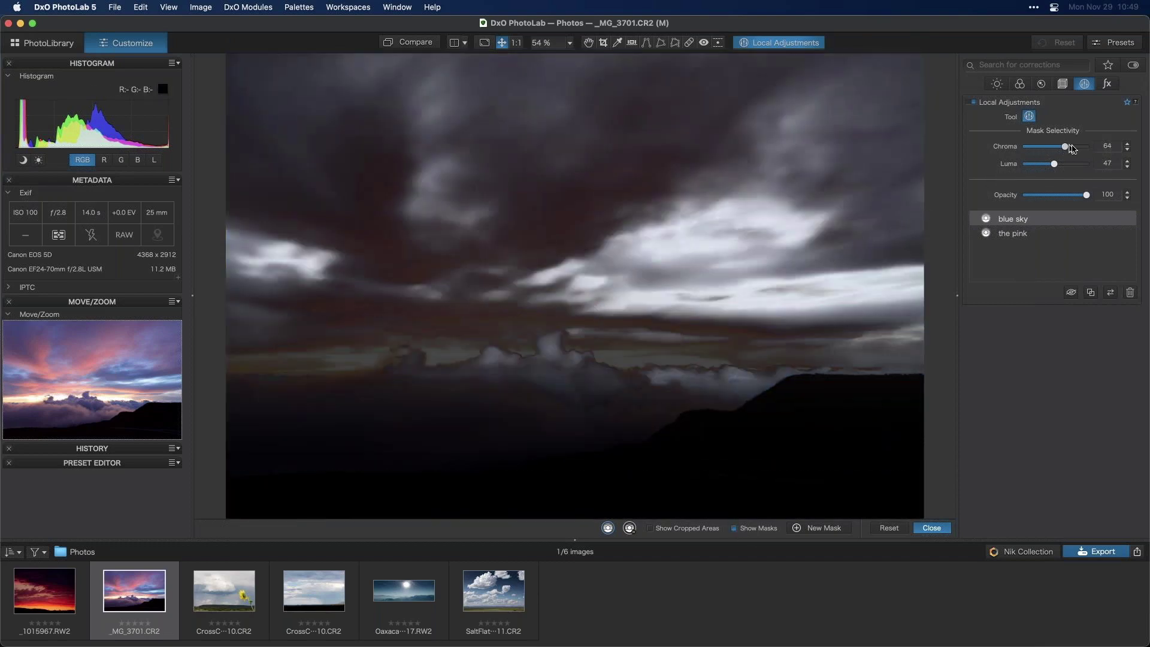
pyautogui.moveTo(1072, 147); pyautogui.dragTo(1050, 169)
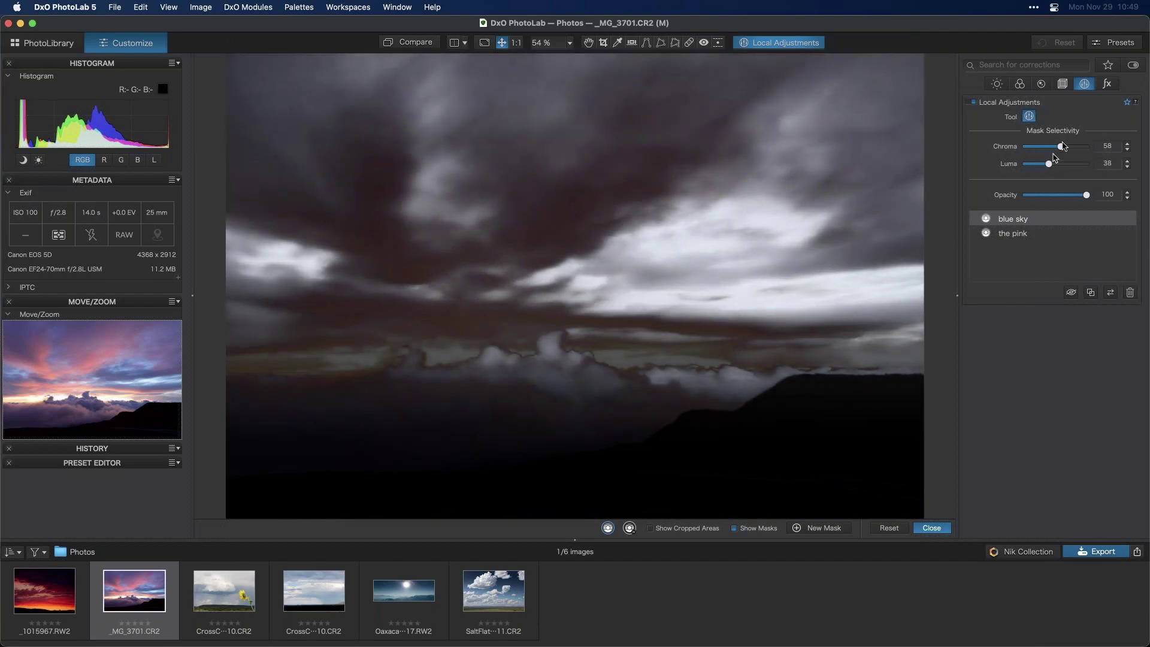
pyautogui.click(735, 529)
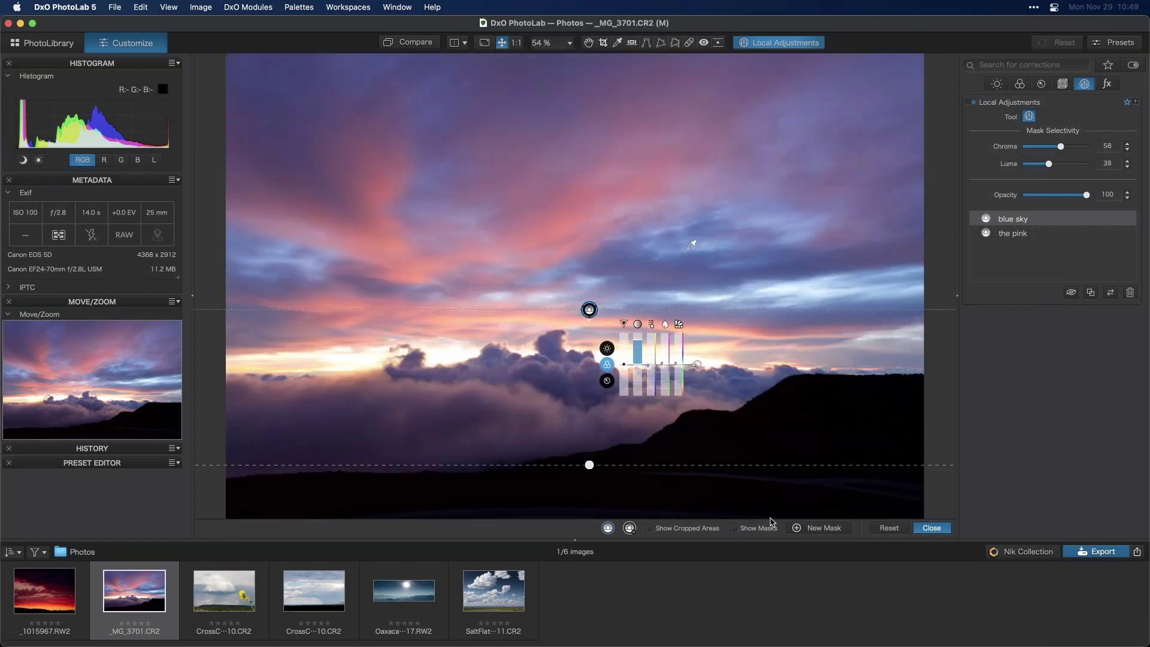
# Lower the blue sky mask's saturation and exposure to darken the blue clouds, and check the affected area in the mask view.
pyautogui.moveTo(636, 345); pyautogui.dragTo(624, 376)
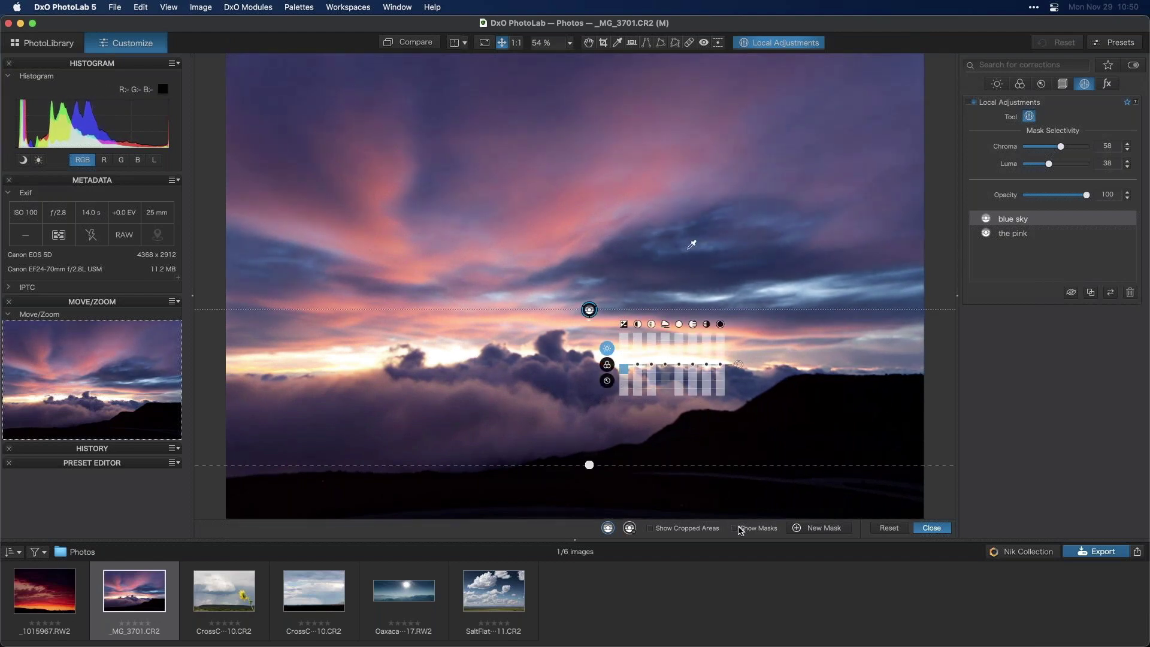
pyautogui.click(741, 529)
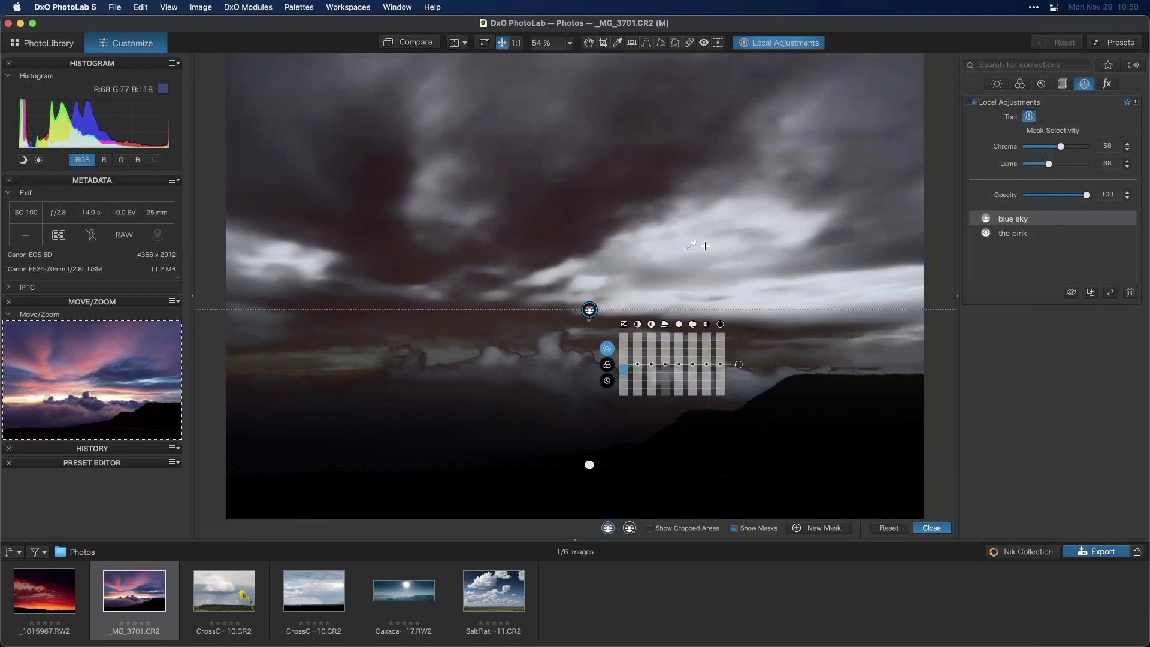
pyautogui.click(735, 530)
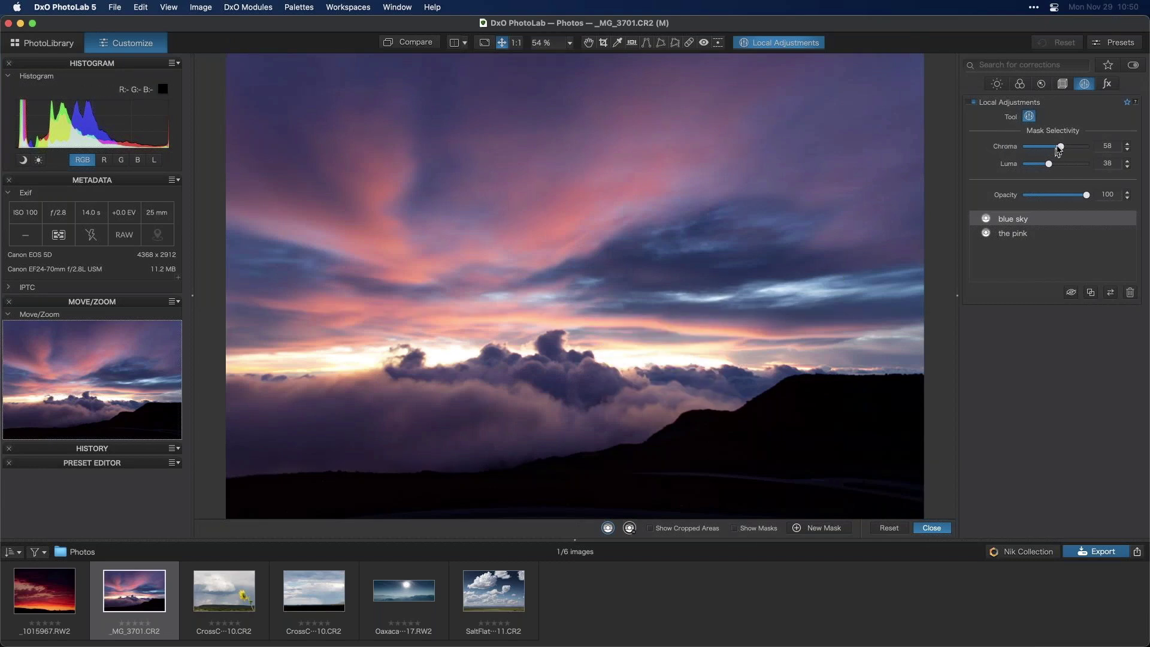
# Try a Chroma selectivity of 29 on the blue sky mask, check its coverage in the mask view, and set Chroma to 39.
pyautogui.moveTo(1063, 149); pyautogui.dragTo(1046, 152)
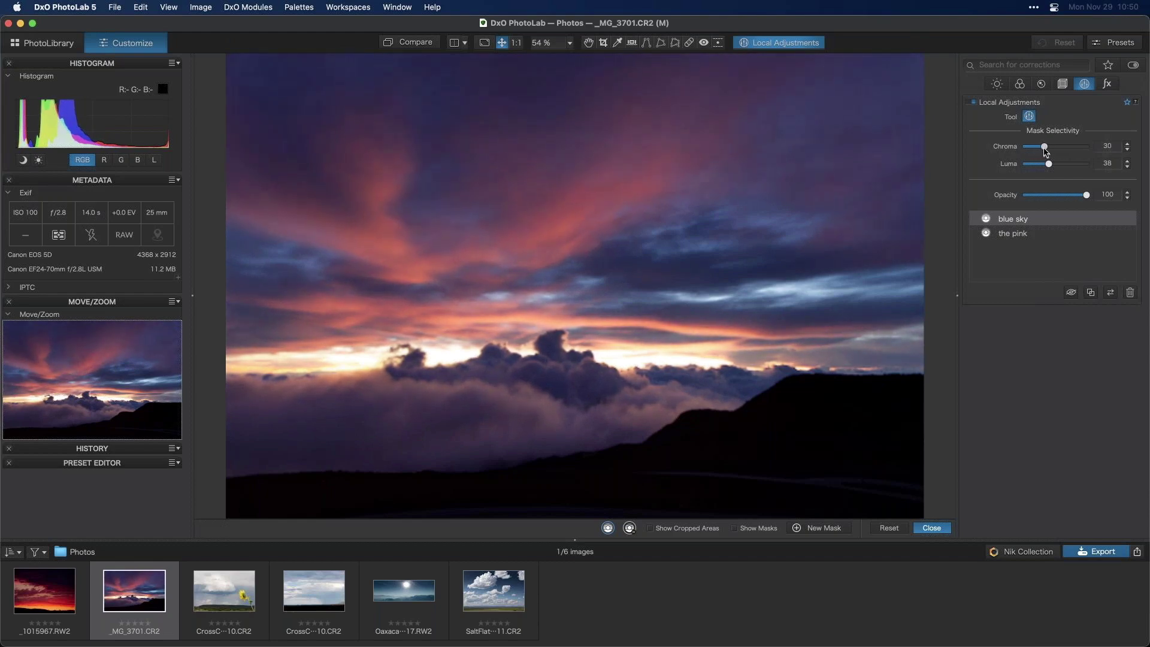
pyautogui.click(742, 528)
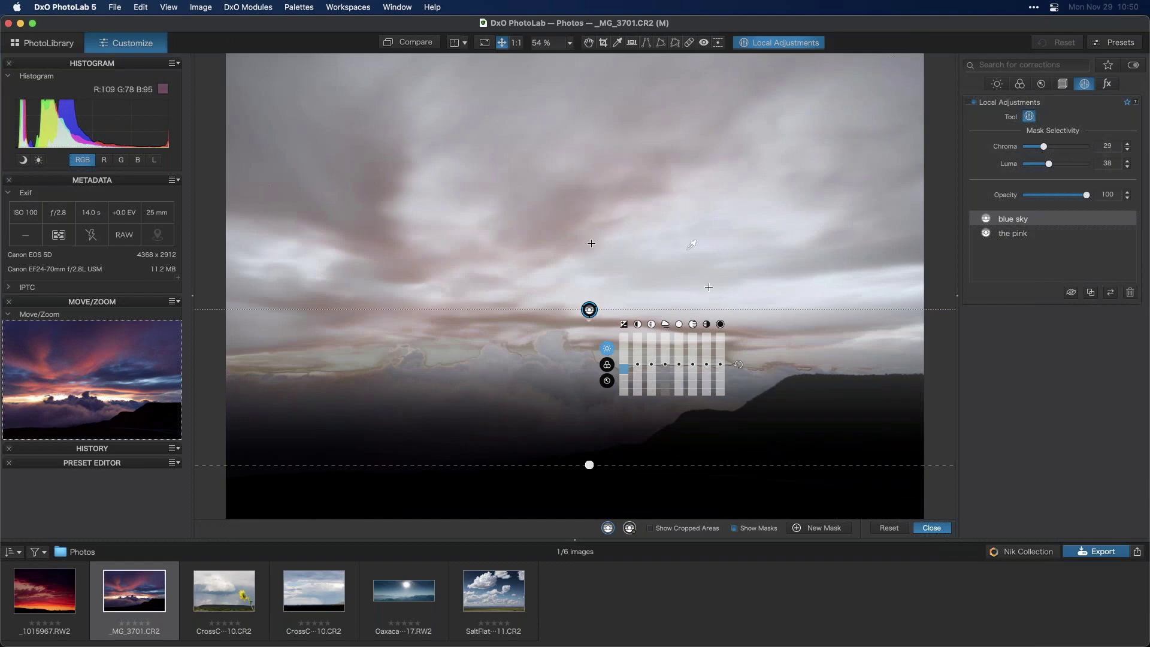
pyautogui.click(743, 529)
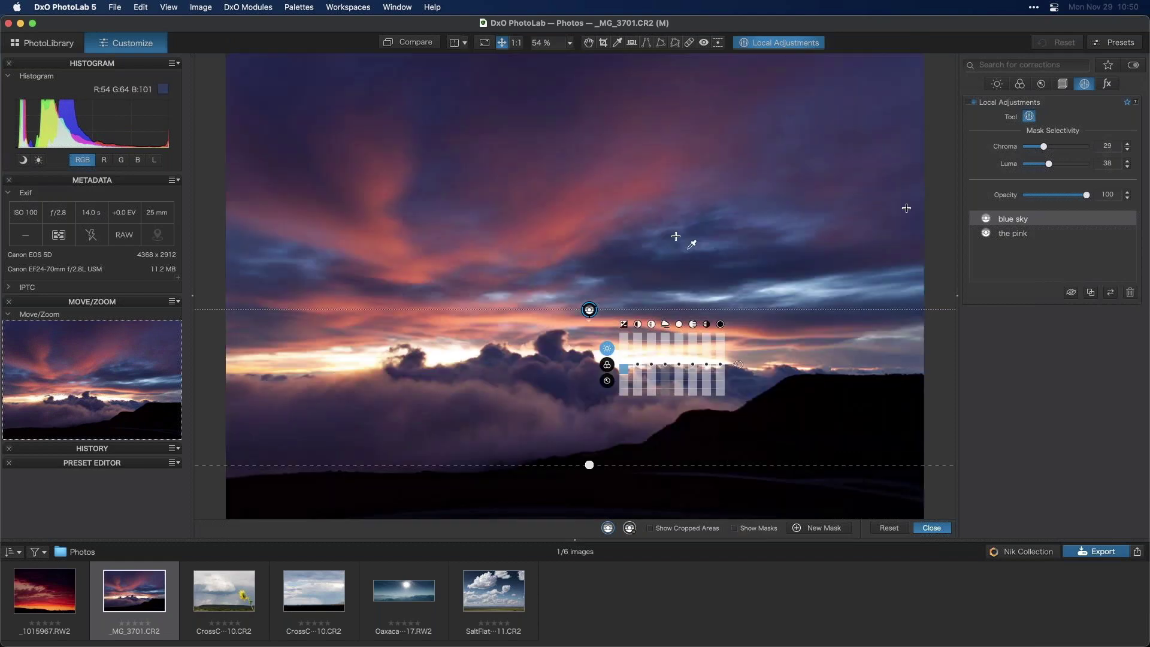
pyautogui.moveTo(1046, 146); pyautogui.dragTo(1048, 147)
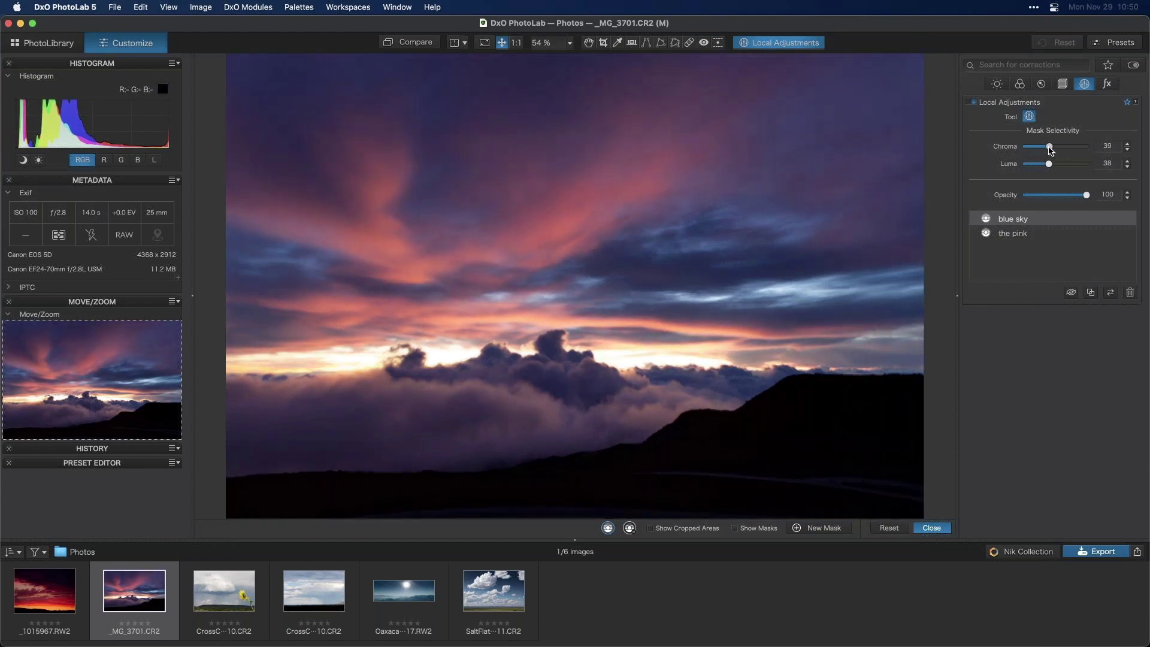
# Increase the pink mask's saturation further and set its Chroma selectivity to 48.
pyautogui.click(1036, 233)
pyautogui.moveTo(638, 360)
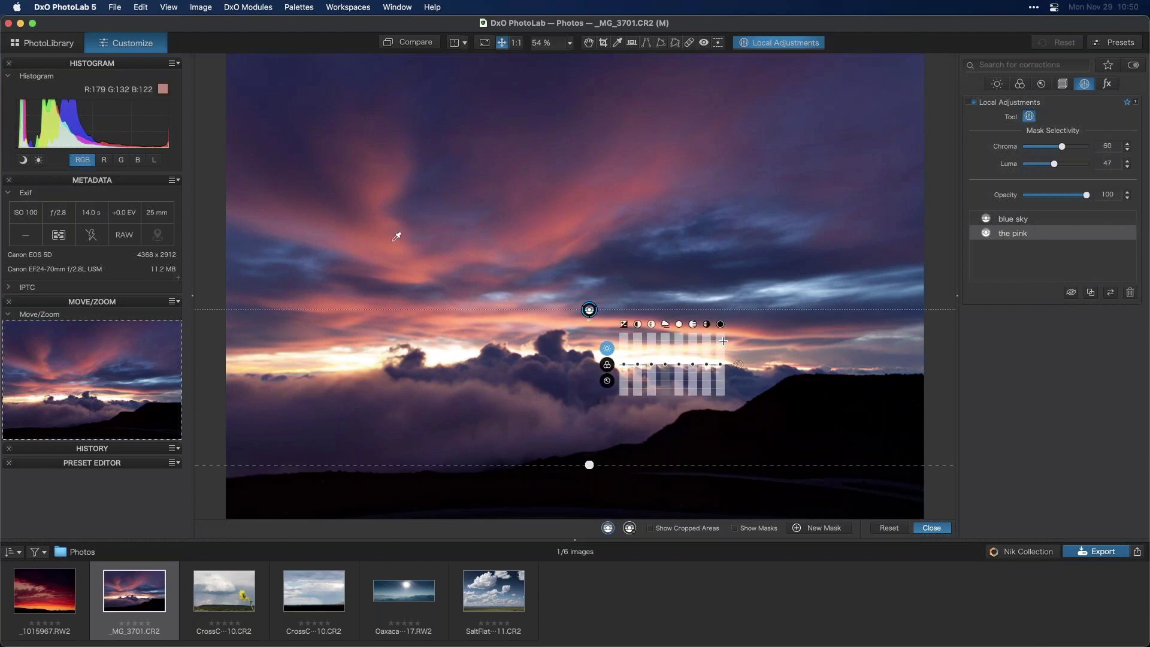
pyautogui.moveTo(638, 359); pyautogui.dragTo(641, 326)
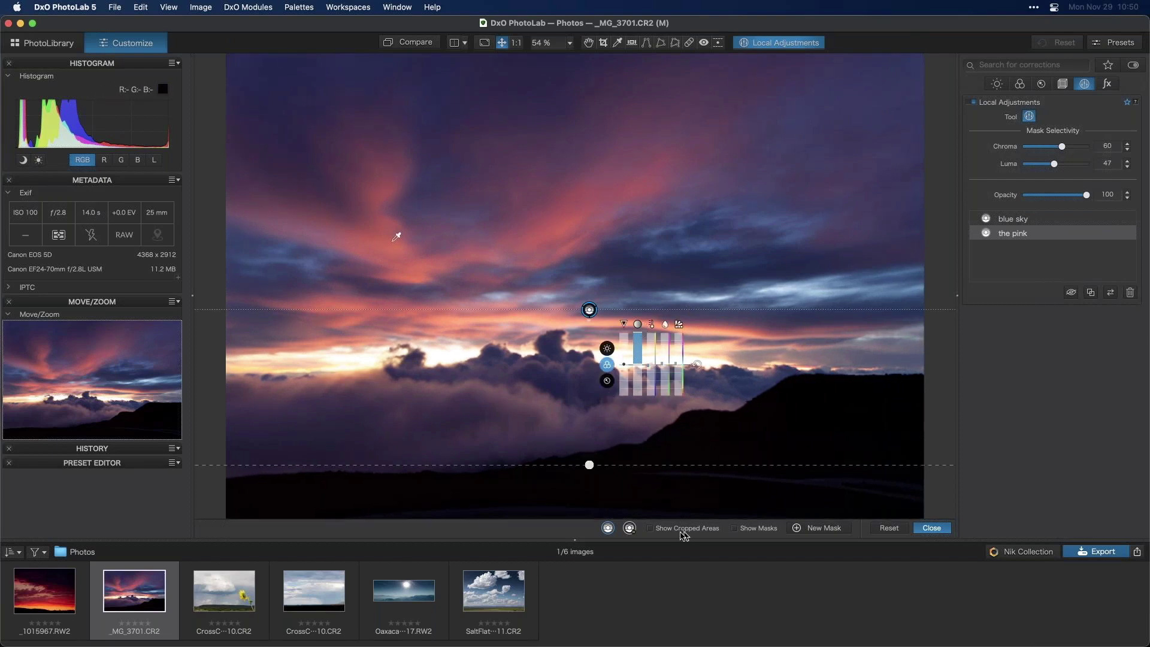
pyautogui.click(1048, 221)
pyautogui.click(1021, 234)
pyautogui.moveTo(1048, 146); pyautogui.dragTo(1061, 168)
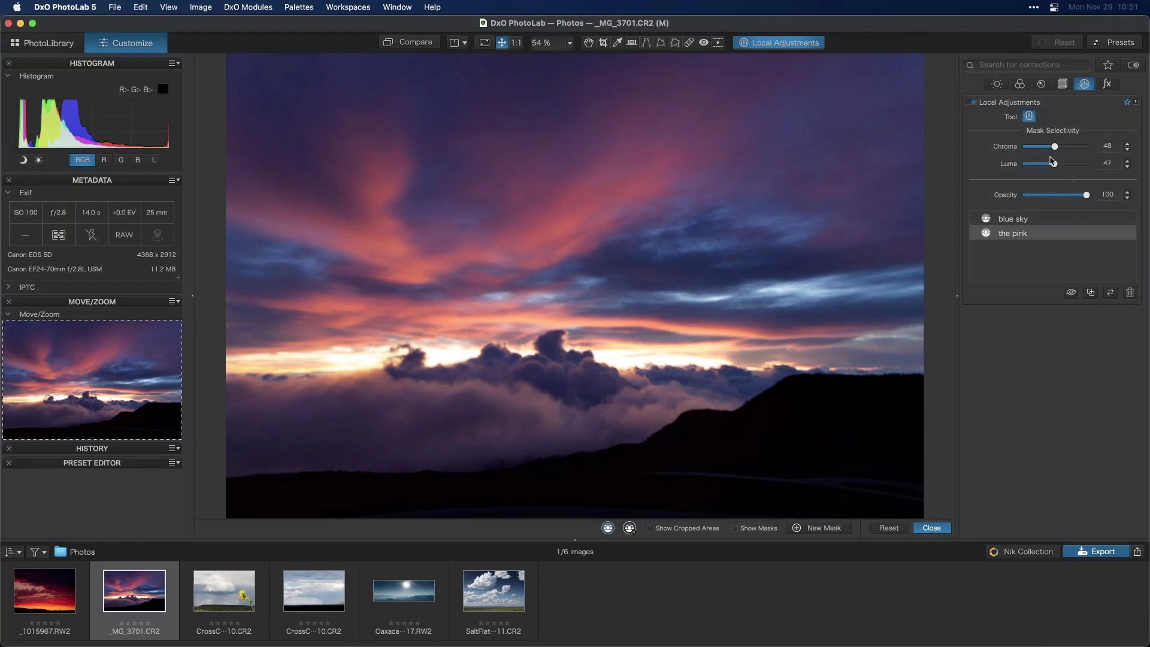
# Compare the adjusted sunset photo with its unedited version.
pyautogui.click(415, 42)
pyautogui.click(415, 43)
pyautogui.click(415, 42)
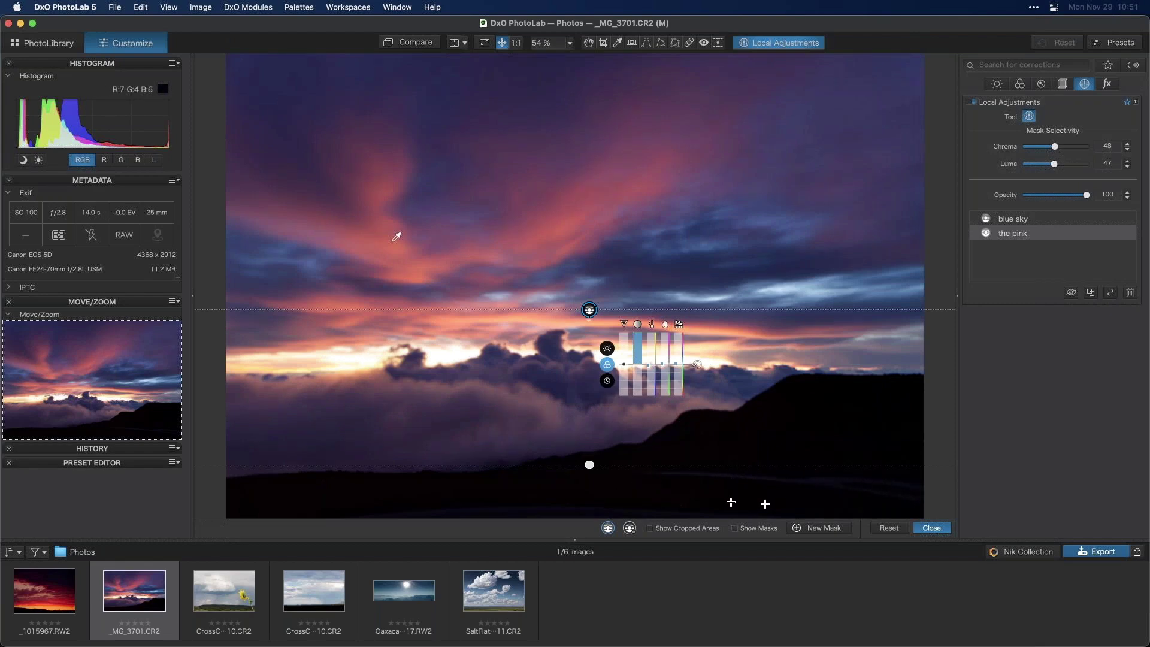
# Create a new control point mask on the dark mountain slope and enlarge its circle over the slope.
pyautogui.click(826, 528)
pyautogui.rightClick(794, 460)
pyautogui.click(780, 425)
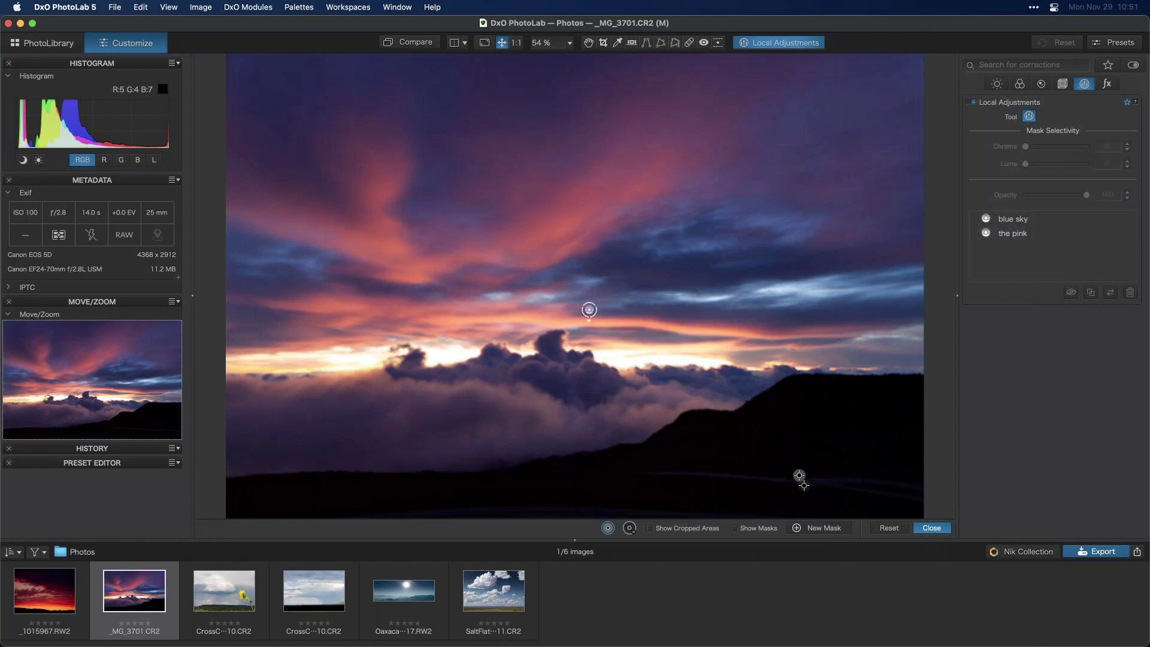
pyautogui.click(812, 481)
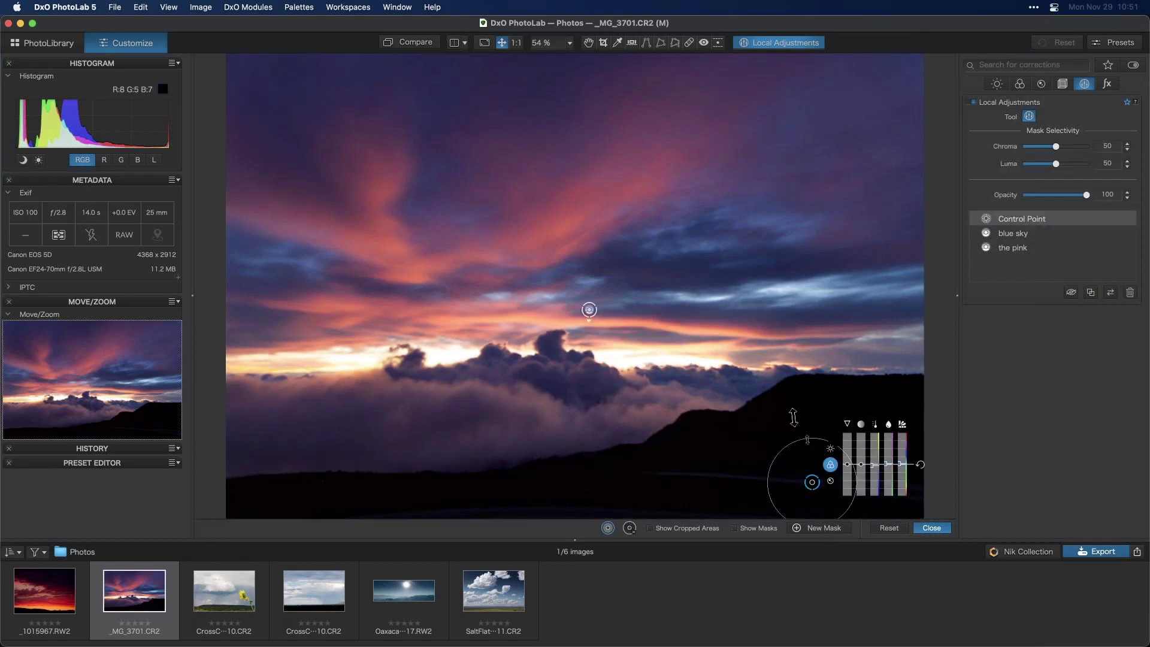
pyautogui.moveTo(813, 479)
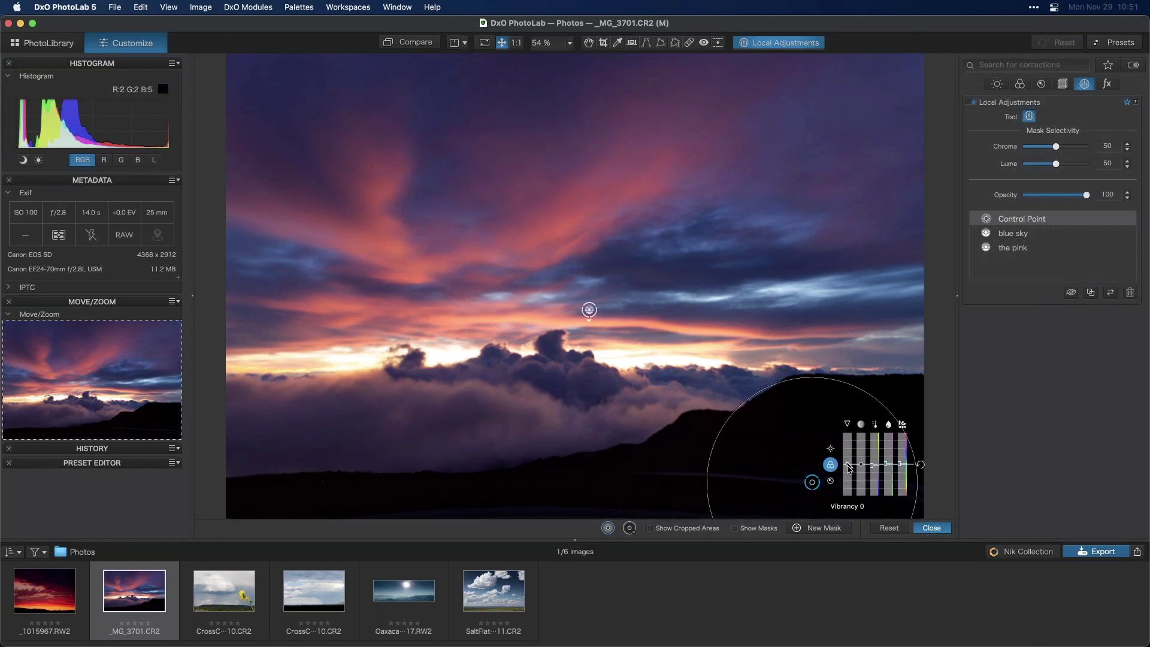
# Lower the control point's exposure strongly to blacken the mountains, and protect the low clouds and the ridge edge with negative points.
pyautogui.moveTo(833, 451); pyautogui.dragTo(823, 508)
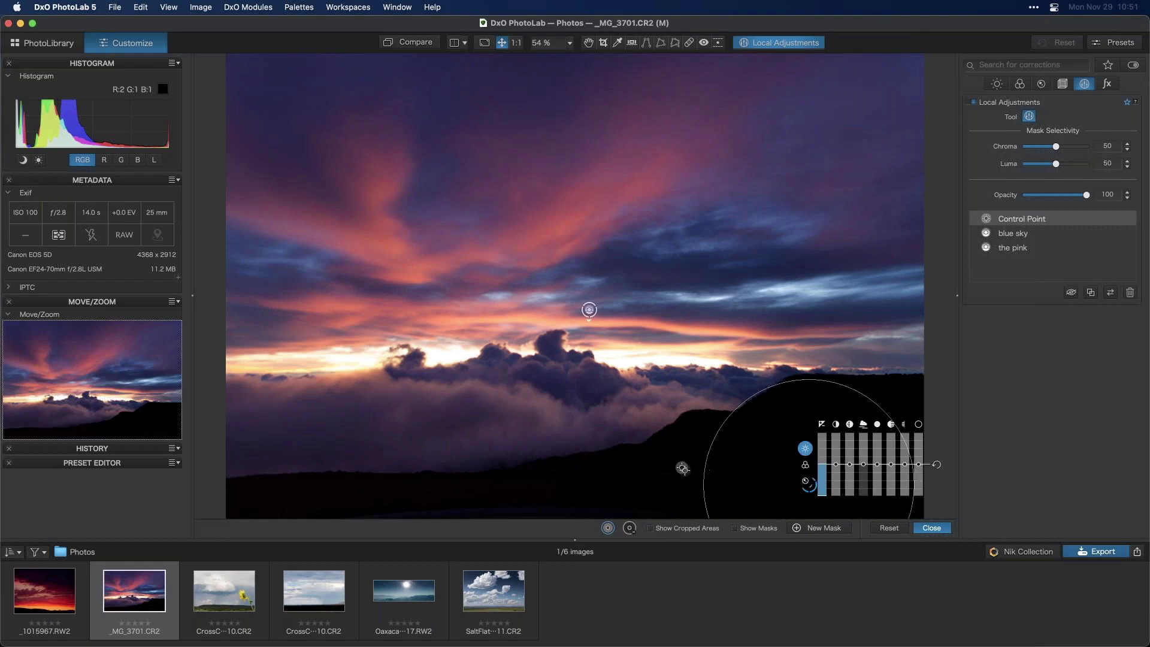
pyautogui.moveTo(699, 473); pyautogui.dragTo(617, 480)
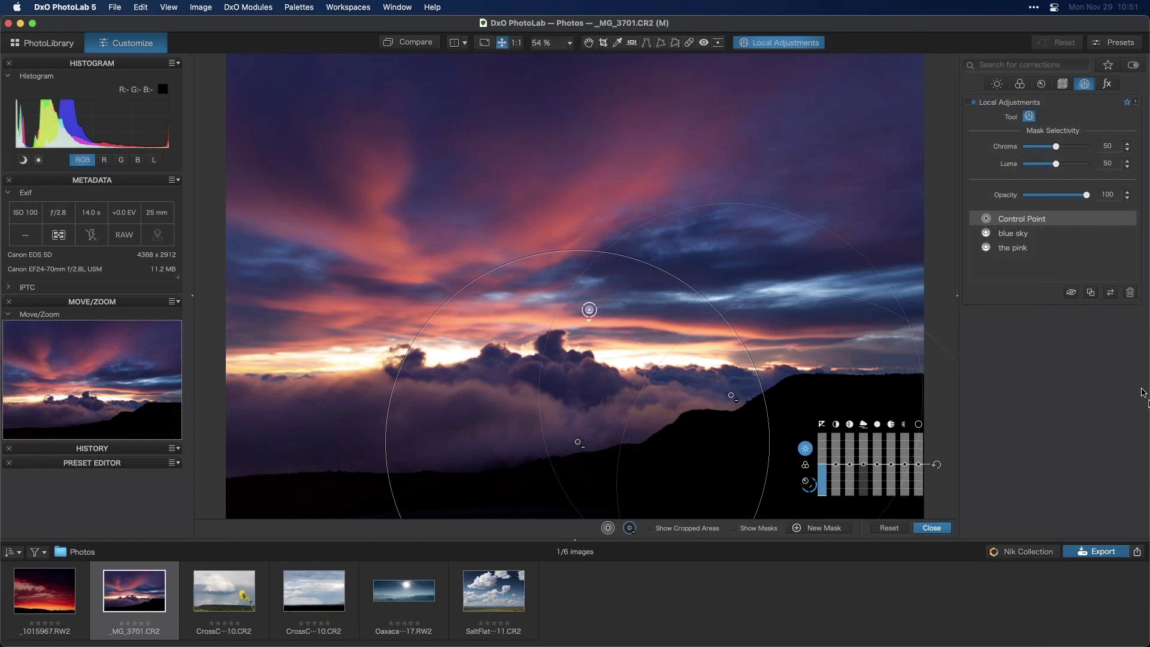
pyautogui.press('Escape')
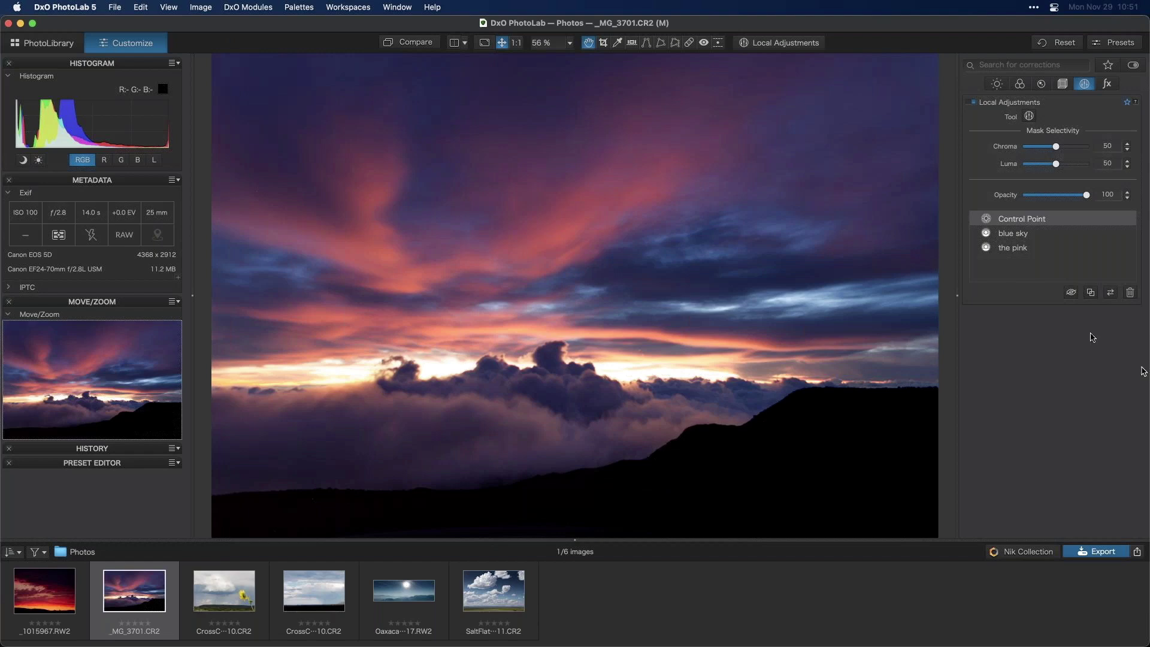
# Reopen the local adjustments and rename the control point mask as "dark mountains".
pyautogui.click(776, 42)
pyautogui.doubleClick(1094, 219)
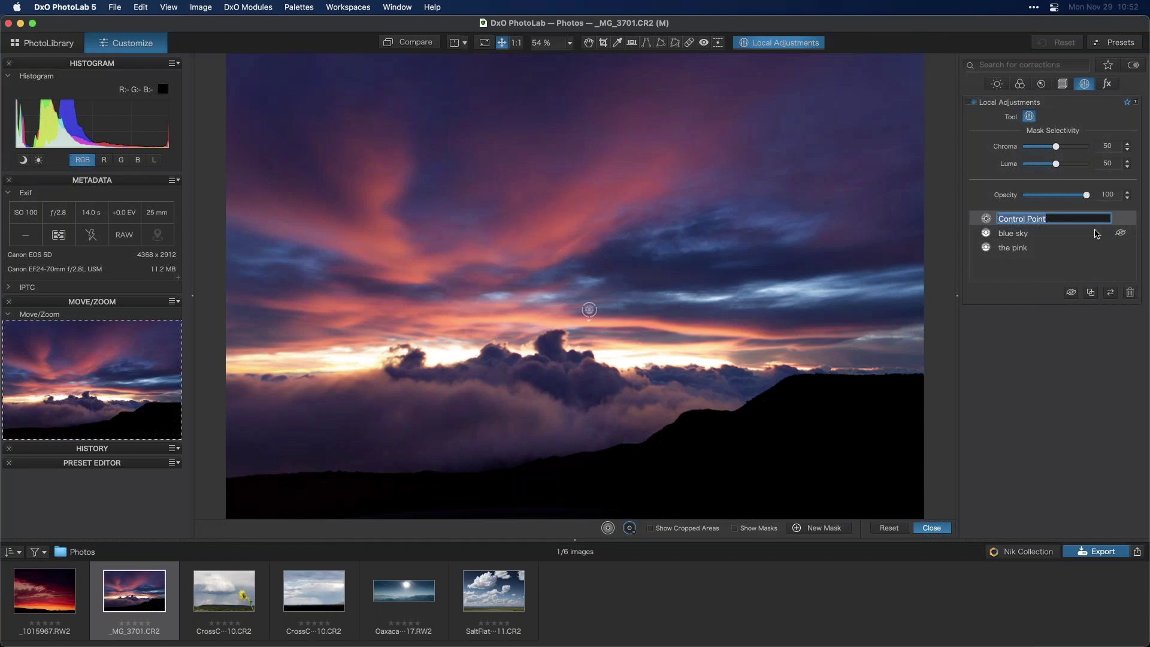
pyautogui.write('dark mountains')
pyautogui.press('Return')
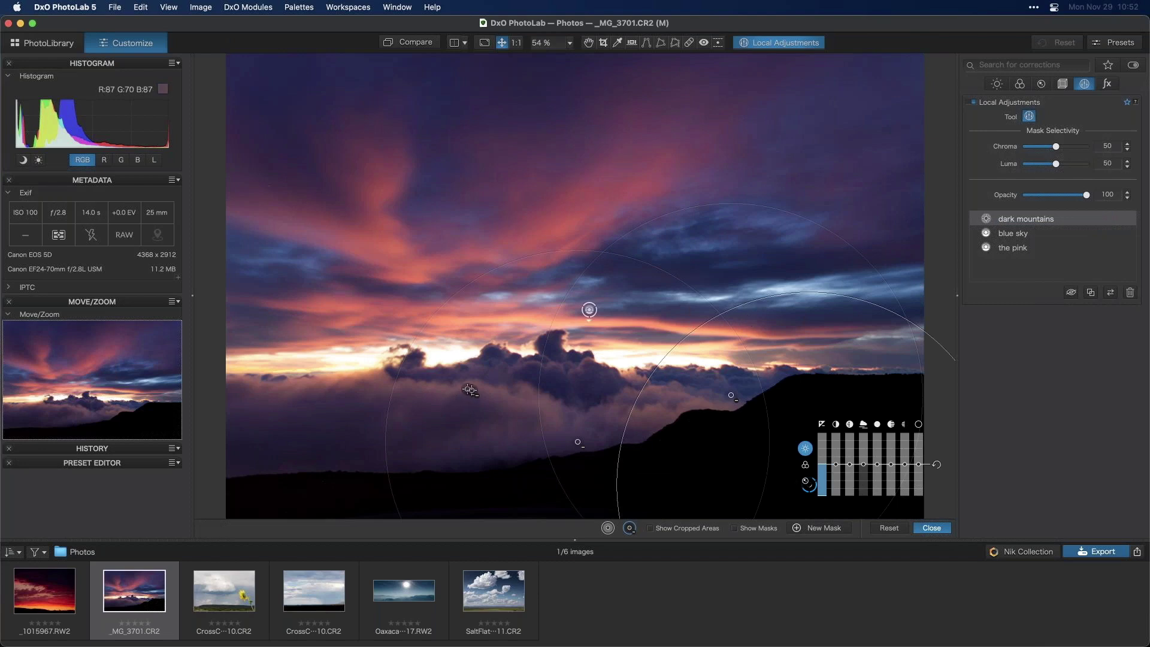
# Start a new mask and draw a horizontal control line across the low cloud bank.
pyautogui.rightClick(476, 403)
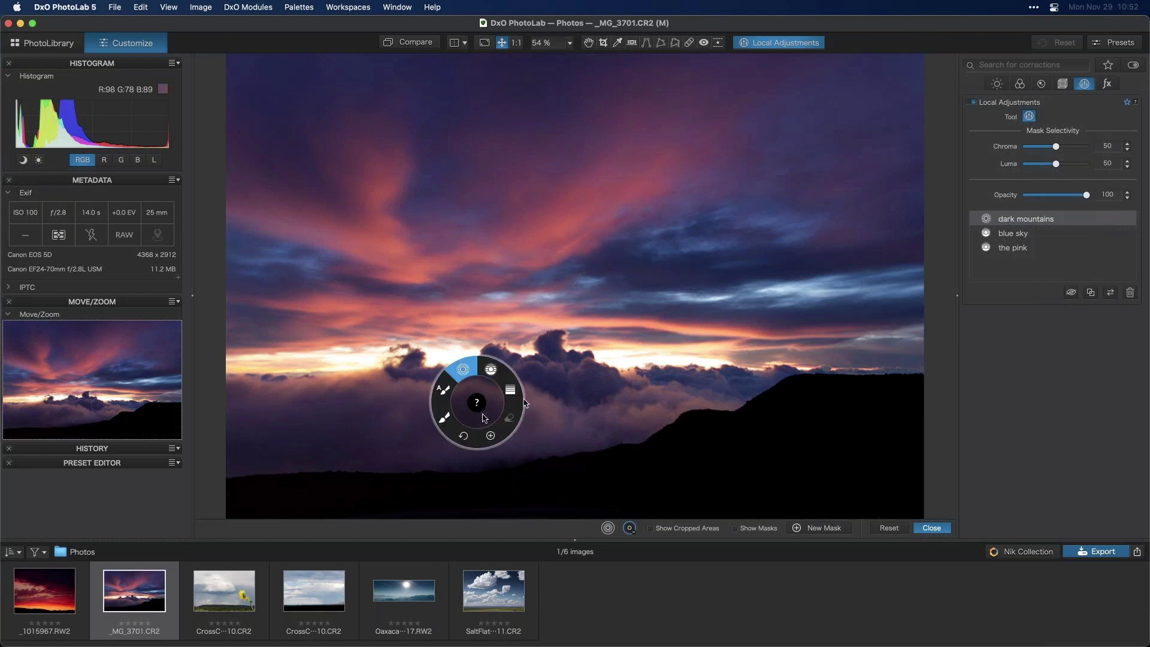
pyautogui.click(490, 435)
pyautogui.rightClick(467, 401)
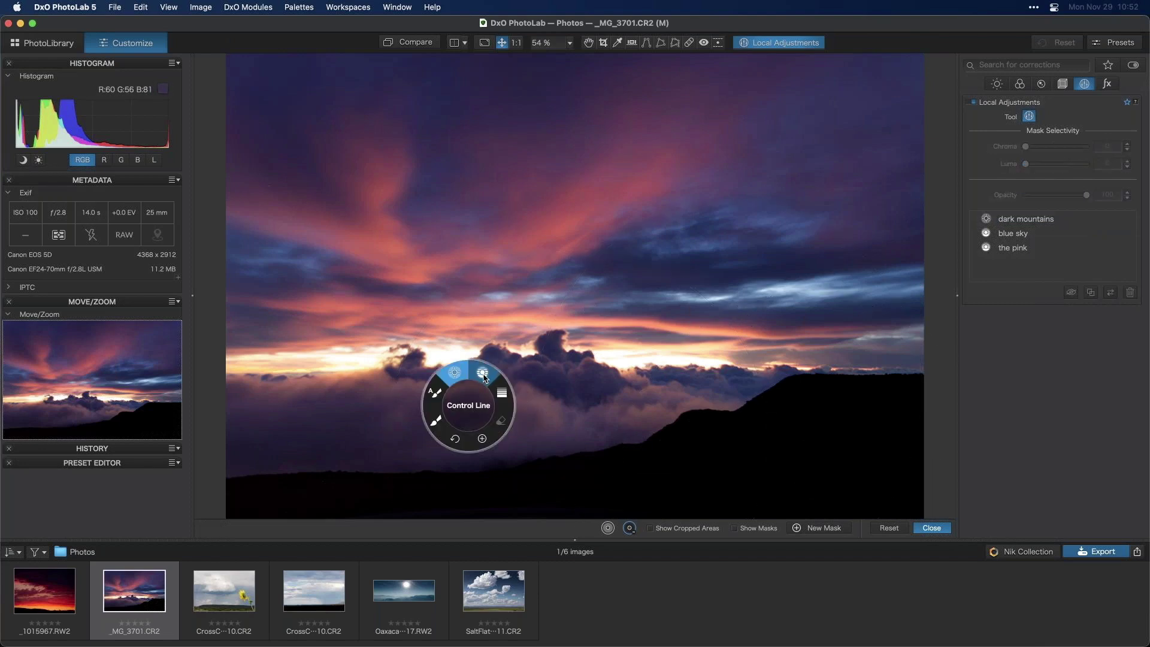
pyautogui.click(483, 373)
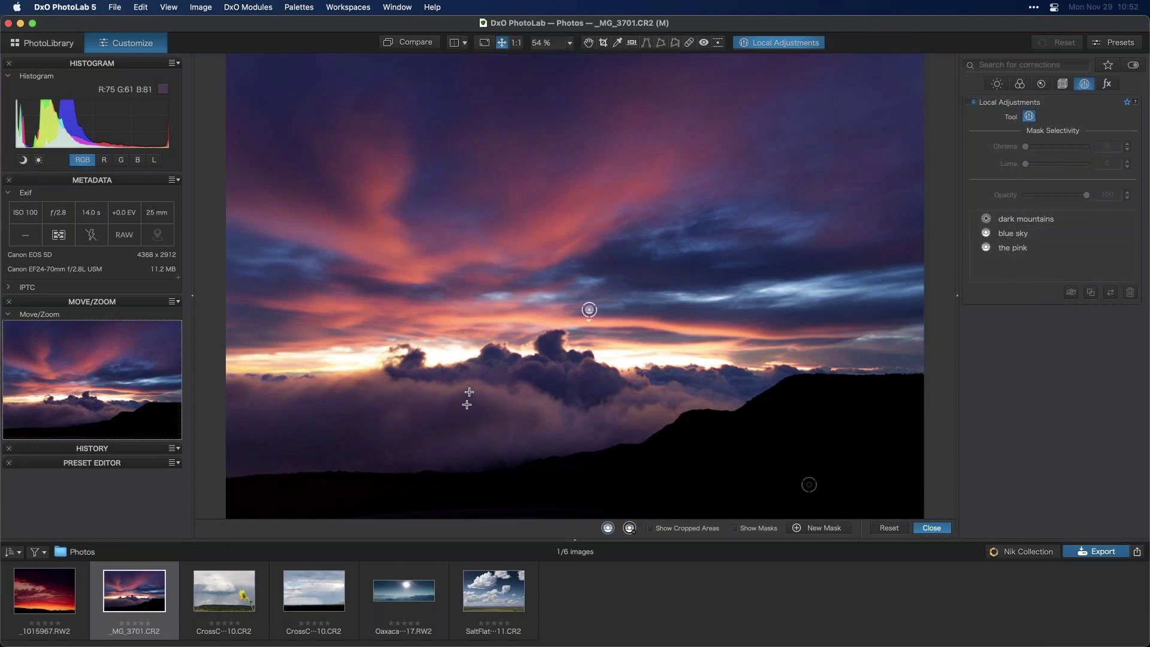
pyautogui.moveTo(491, 372); pyautogui.dragTo(483, 435)
pyautogui.moveTo(483, 498); pyautogui.dragTo(482, 484)
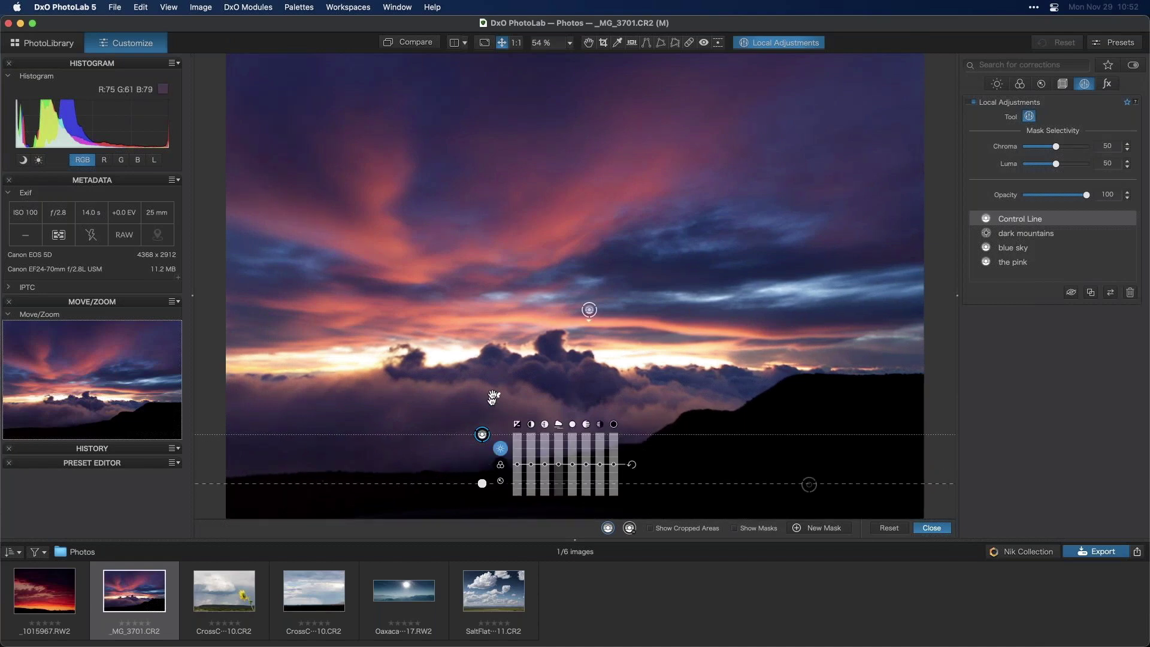
# Reverse and level the control line at the cloud bank's upper edge, and raise its exposure, microcontrast and ClearView Plus, with ClearView Plus at 14.
pyautogui.moveTo(482, 483); pyautogui.dragTo(487, 344)
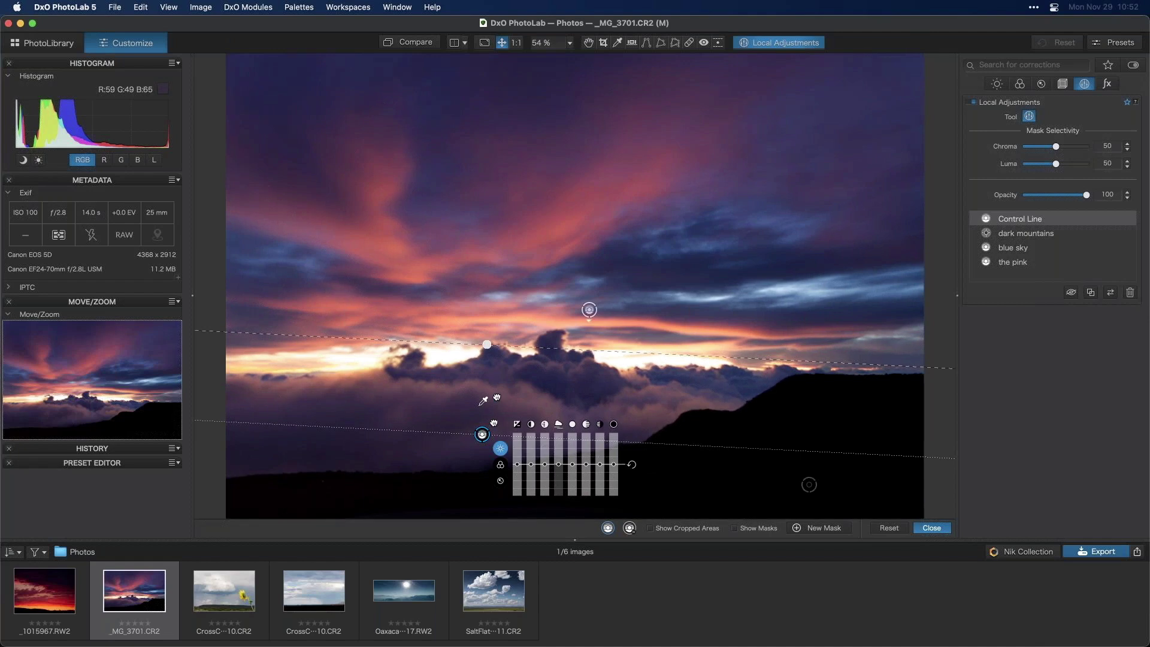
pyautogui.moveTo(482, 434); pyautogui.dragTo(505, 378)
pyautogui.moveTo(509, 290)
pyautogui.mouseDown()
pyautogui.moveTo(493, 293)
pyautogui.moveTo(504, 304)
pyautogui.mouseUp()
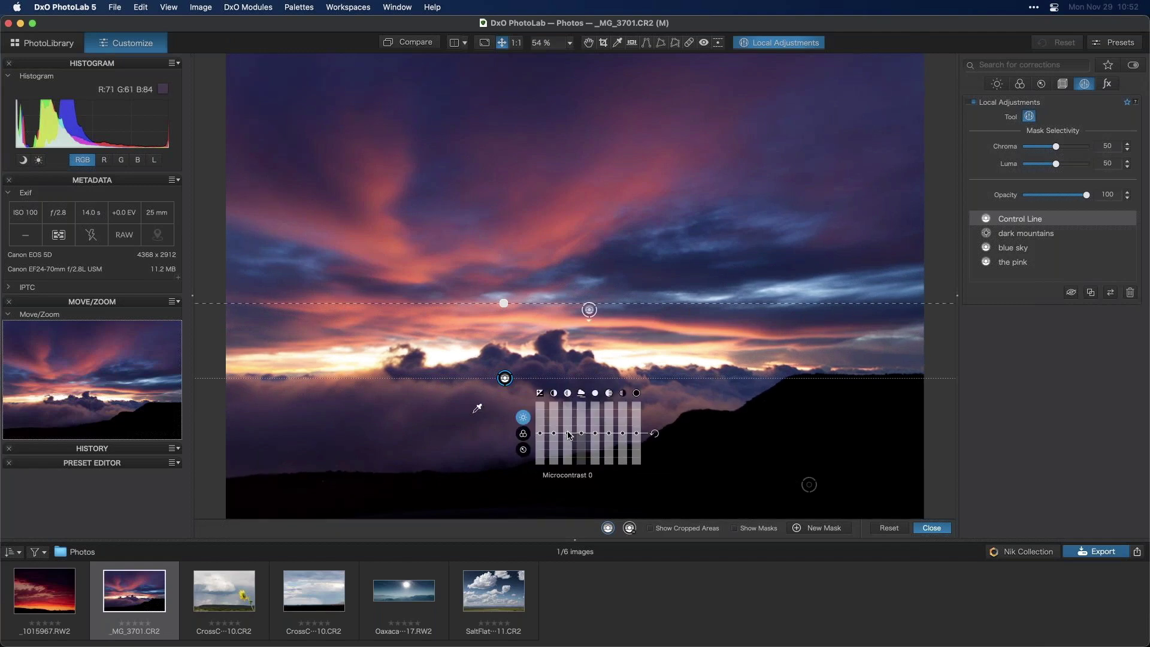
pyautogui.moveTo(569, 435); pyautogui.dragTo(541, 432)
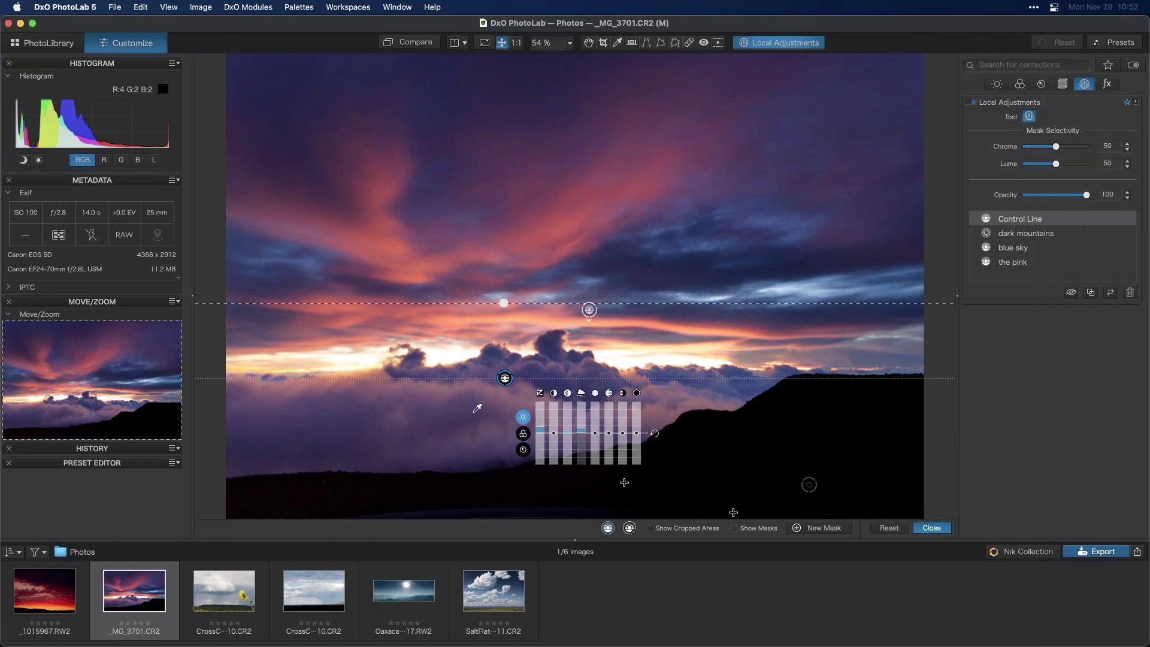
pyautogui.click(932, 528)
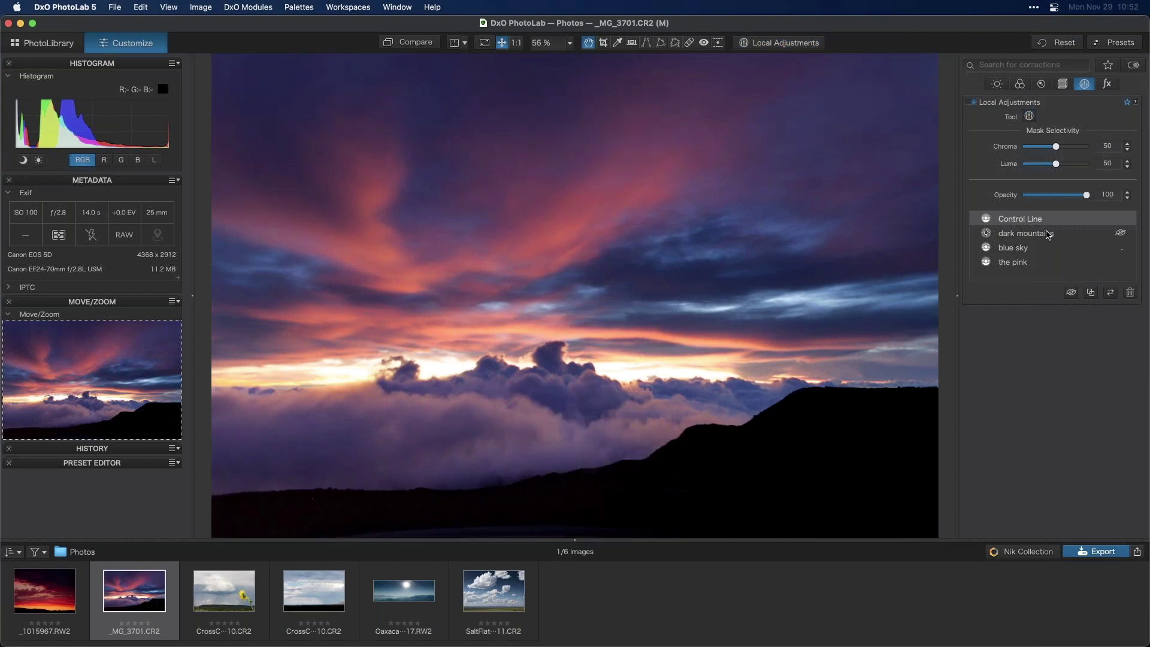
# Toggle the low-cloud control line mask off and on to compare its effect.
pyautogui.click(1121, 219)
pyautogui.click(1121, 219)
pyautogui.click(1121, 219)
pyautogui.click(1121, 220)
# Set the low-cloud control line's opacity to 37 and compare the photo with all local adjustments off and on.
pyautogui.moveTo(1073, 197); pyautogui.dragTo(1048, 198)
pyautogui.click(1110, 218)
pyautogui.click(1109, 219)
pyautogui.click(974, 102)
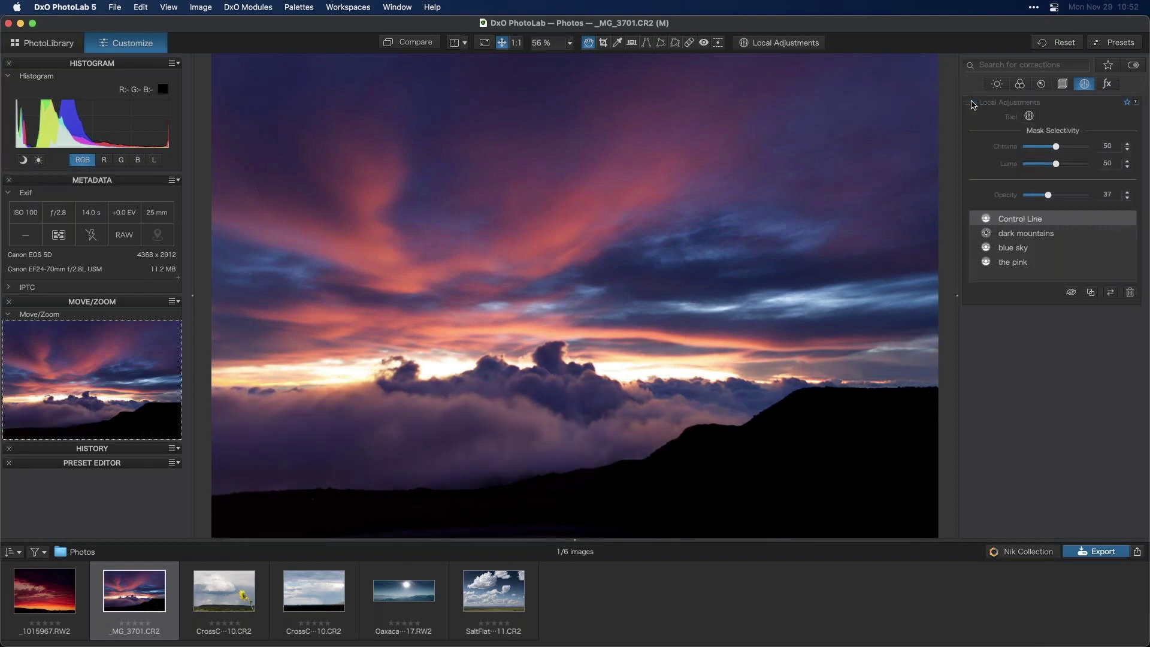
pyautogui.click(973, 102)
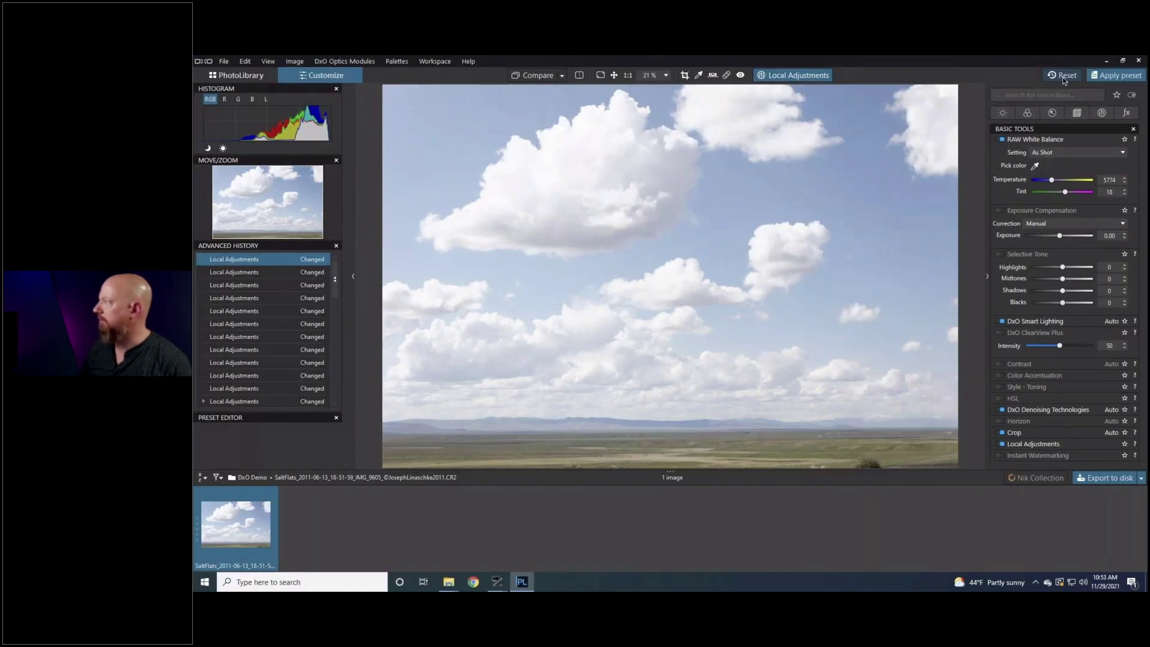
# Switch to the Windows session, reset the salt flats photo and reactivate the local adjustments tool from its palette.
pyautogui.hotkey('shift', 'c')
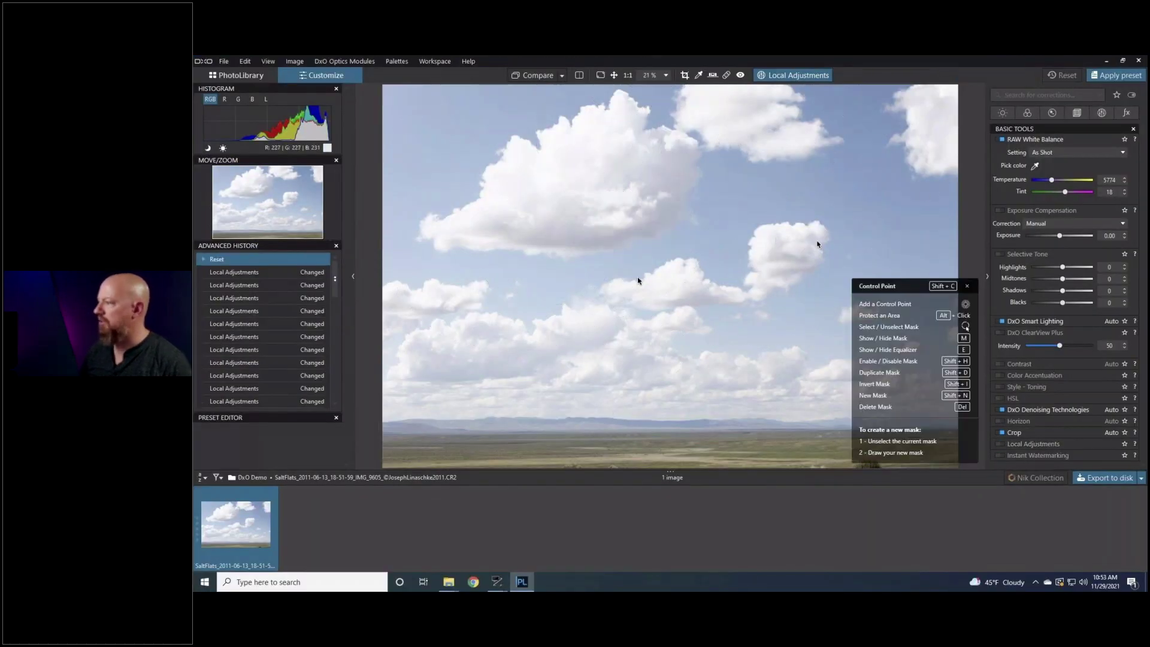
pyautogui.click(792, 76)
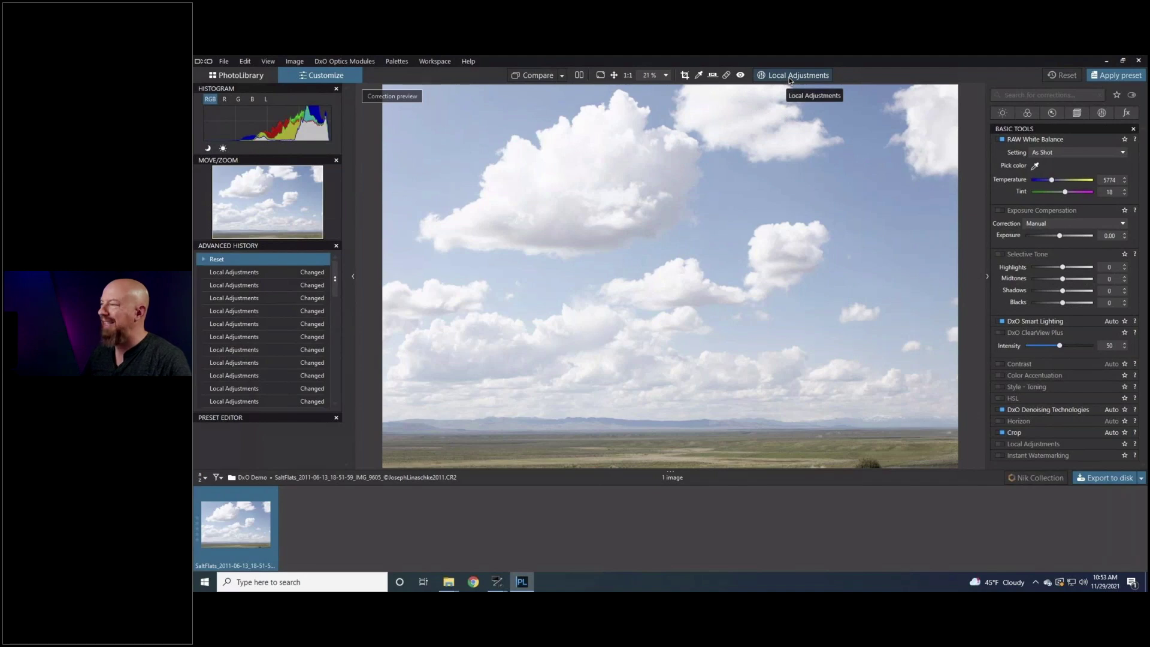
pyautogui.click(1102, 112)
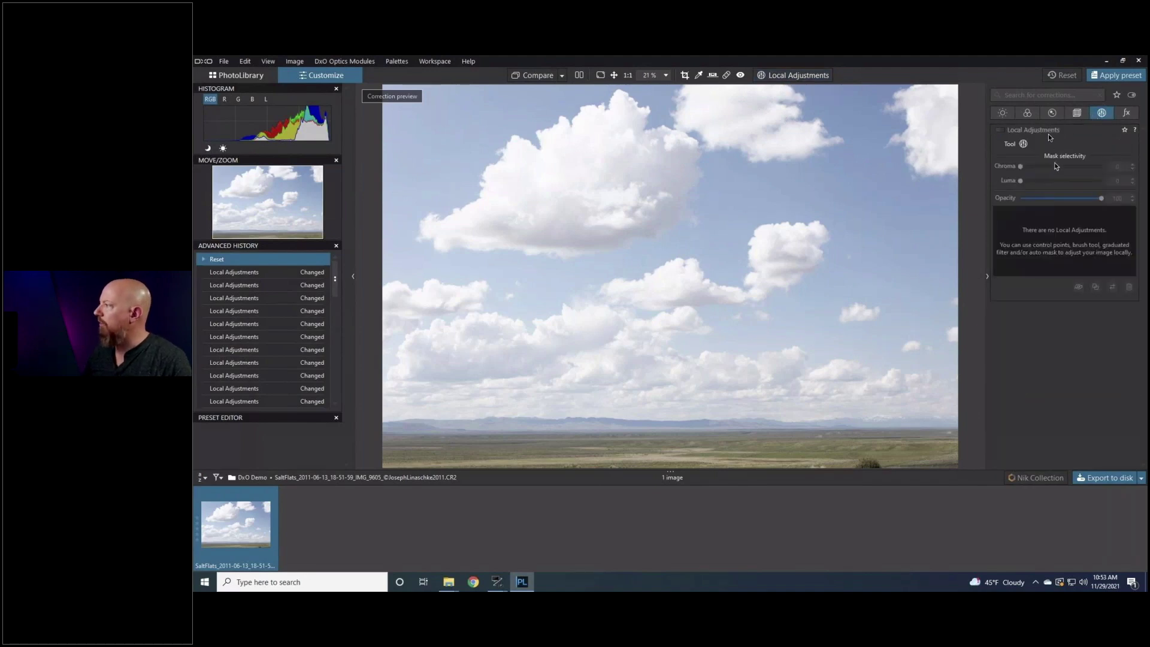
pyautogui.click(1023, 144)
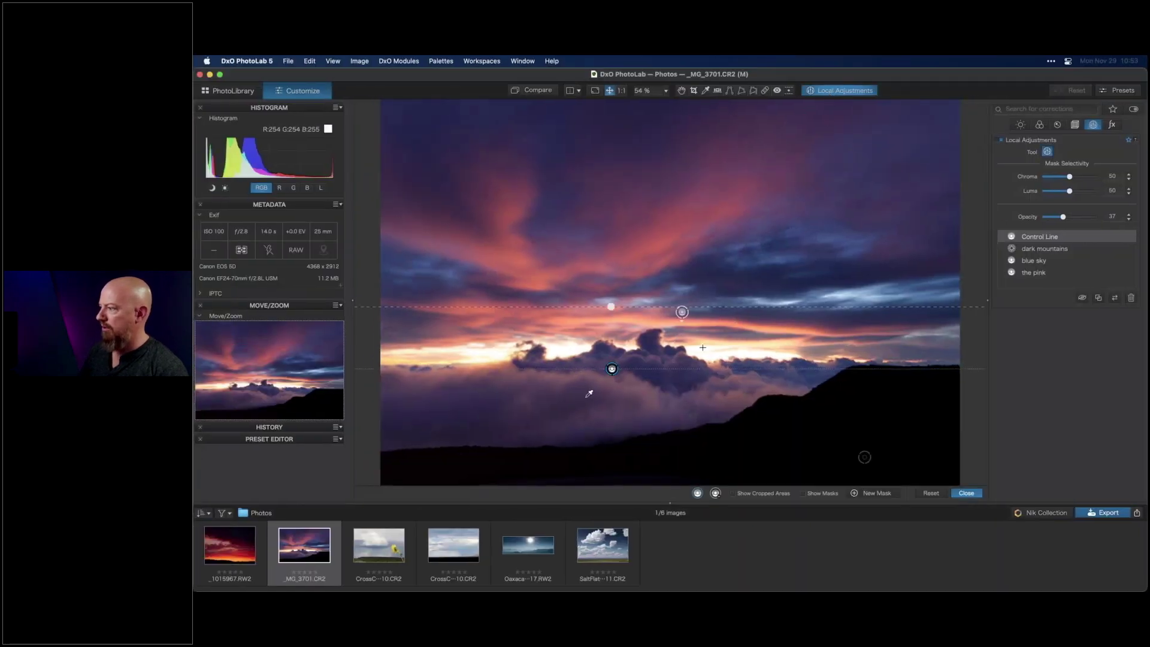
# Toggle the equalizer of the sunset photo's control line.
pyautogui.hotkey('shift', 'e')
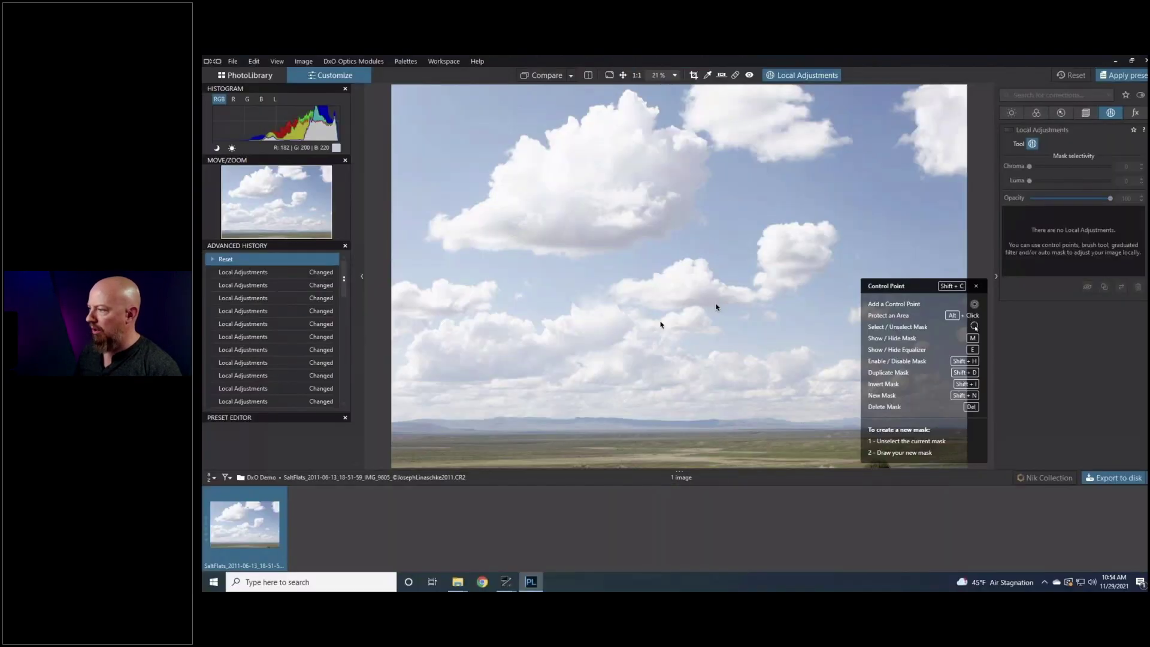
# Add a control point to the salt flats photo and move it to the blue sky just below the large cloud.
pyautogui.click(693, 294)
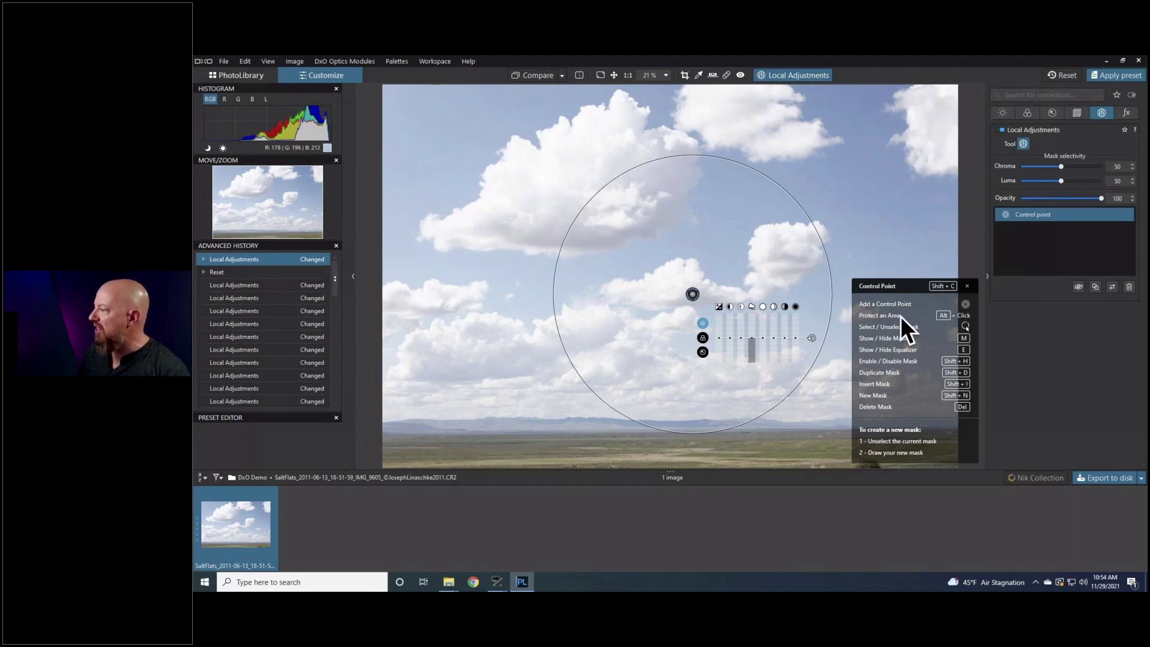
pyautogui.moveTo(693, 295); pyautogui.dragTo(680, 291)
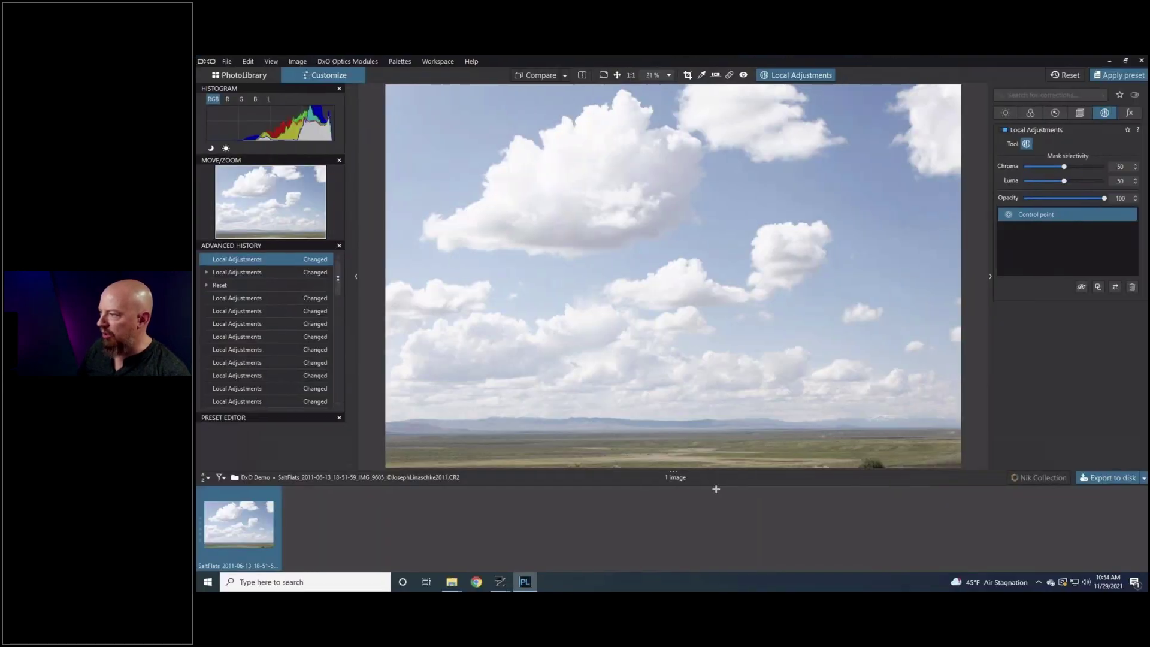
pyautogui.moveTo(674, 291); pyautogui.dragTo(603, 265)
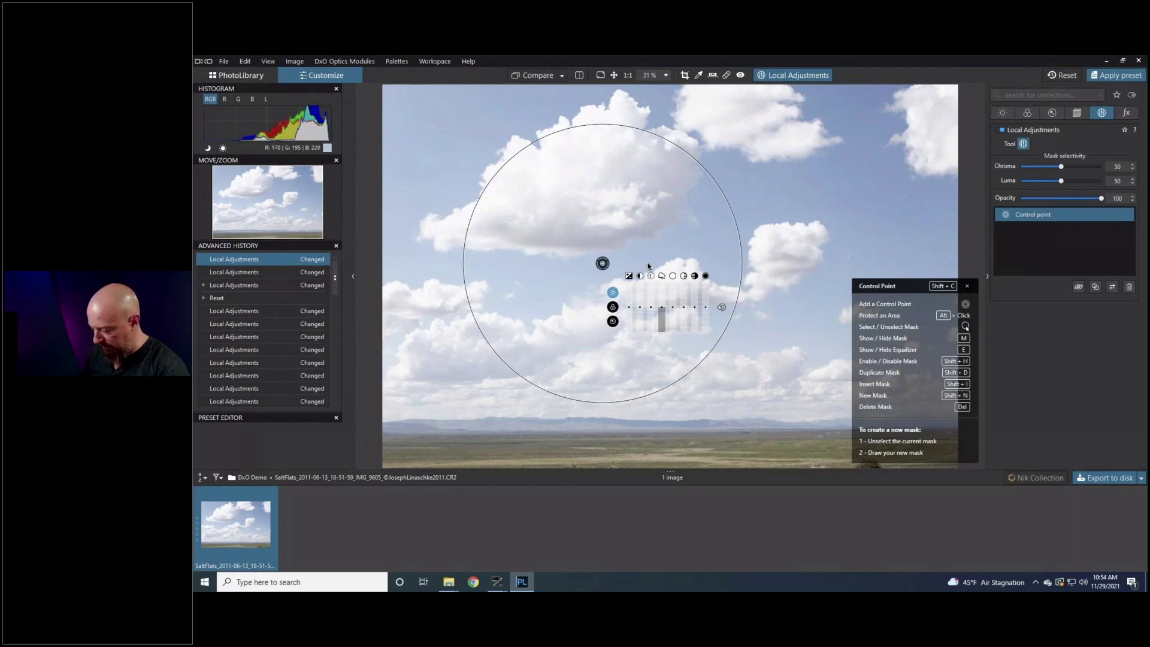
# Show the control point's mask, add a protection point beside the large cloud, and spread further points over the sky and cloud.
pyautogui.press('m')
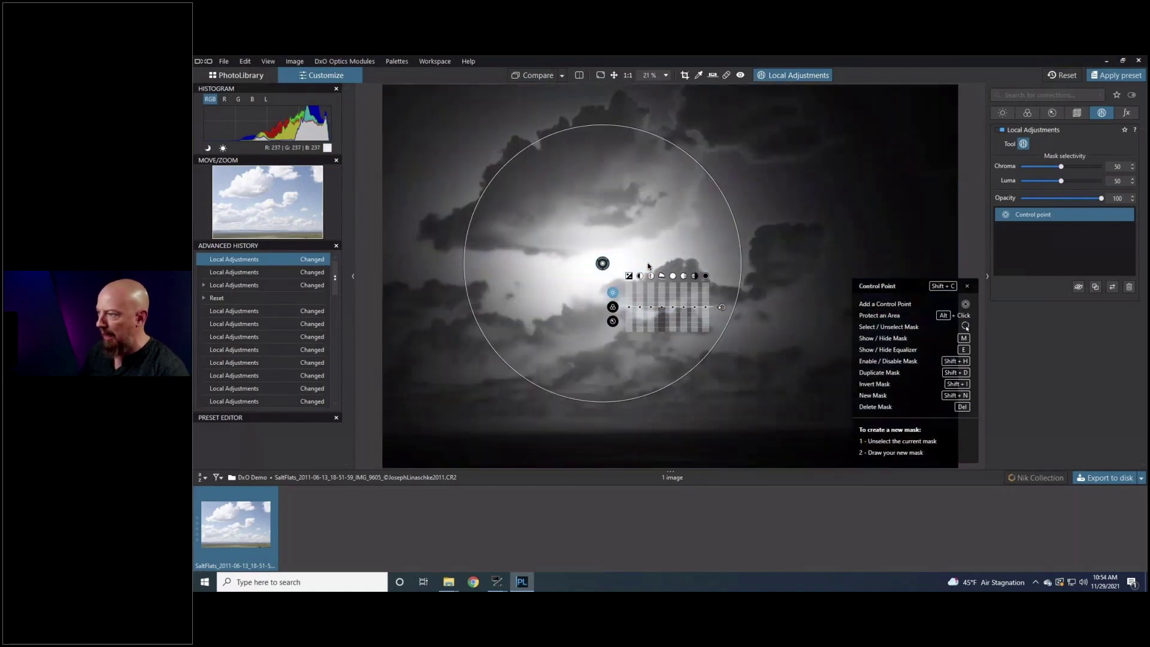
pyautogui.click(711, 239)
pyautogui.moveTo(712, 240)
pyautogui.mouseDown()
pyautogui.moveTo(665, 251)
pyautogui.moveTo(700, 244)
pyautogui.mouseUp()
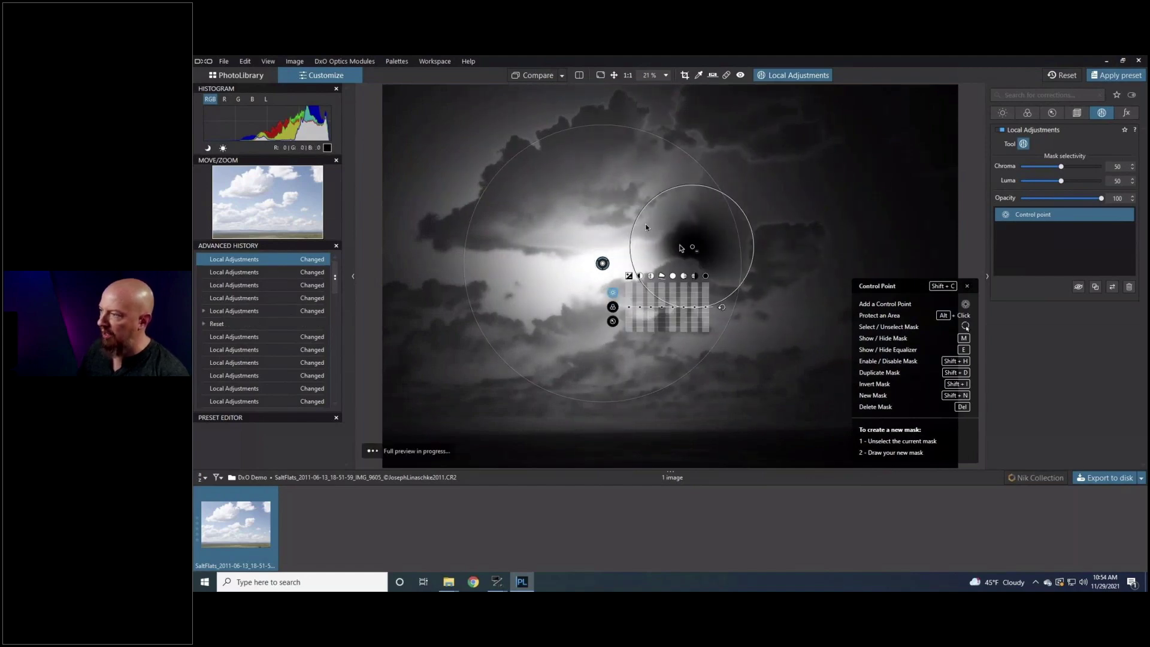
pyautogui.click(561, 182)
pyautogui.moveTo(565, 183); pyautogui.dragTo(767, 189)
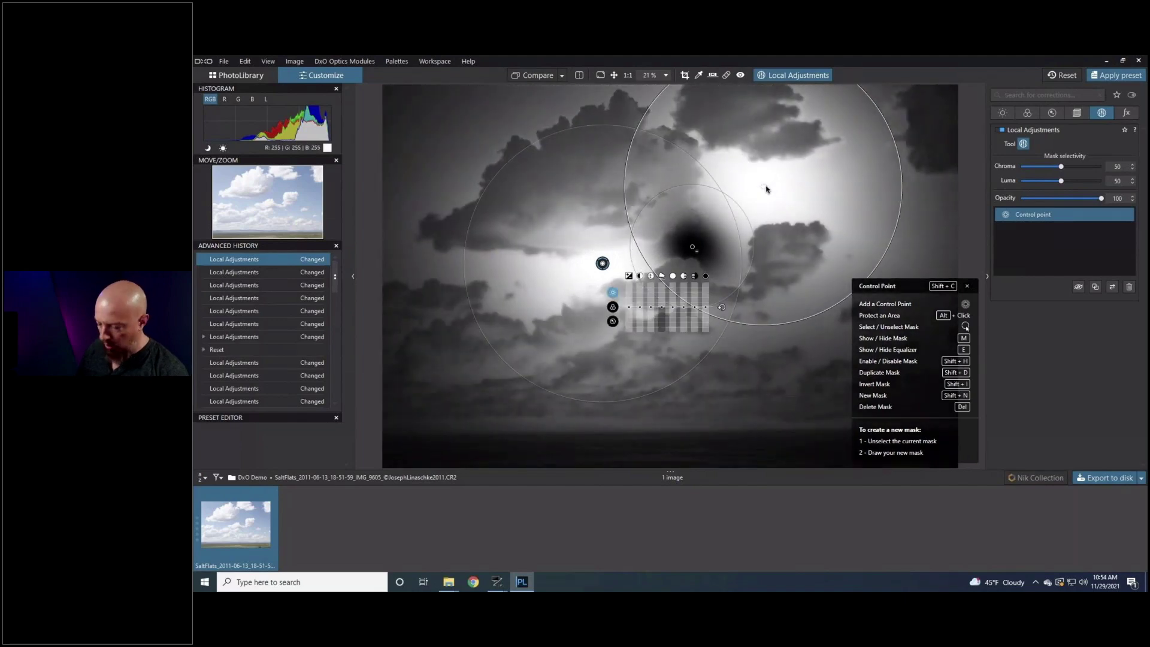
pyautogui.click(650, 166)
pyautogui.moveTo(651, 168); pyautogui.dragTo(554, 218)
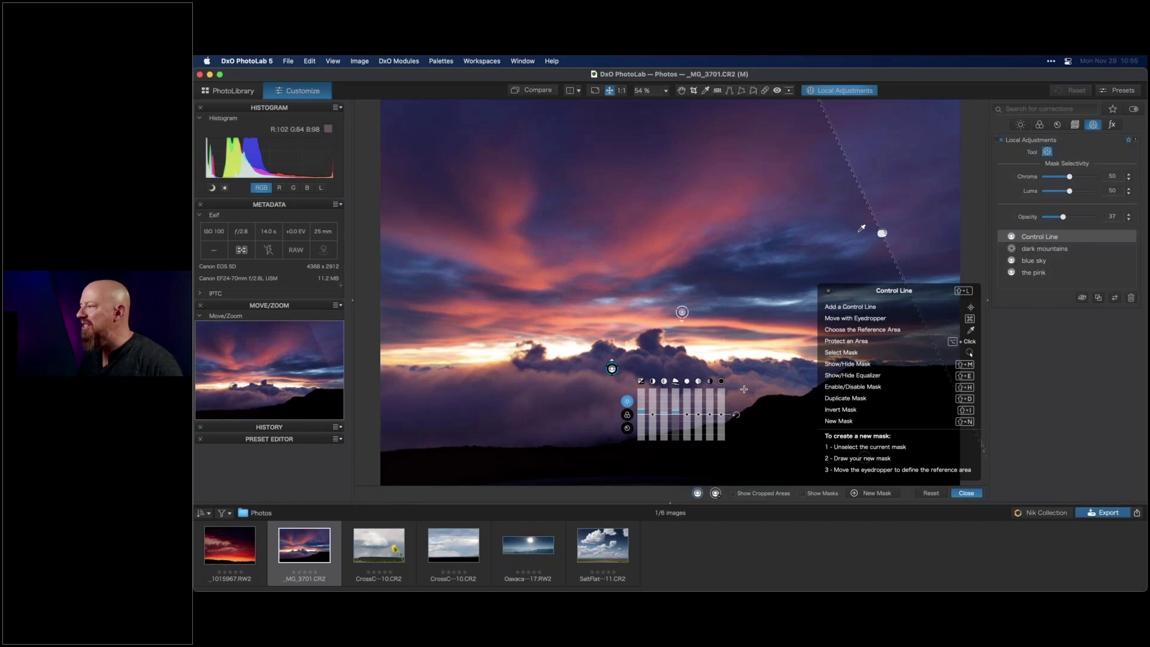
# Close the Control Line shortcut guide on the sunset photo and reselect the low-cloud control line to inspect its equalizer values.
pyautogui.moveTo(869, 240); pyautogui.dragTo(866, 243)
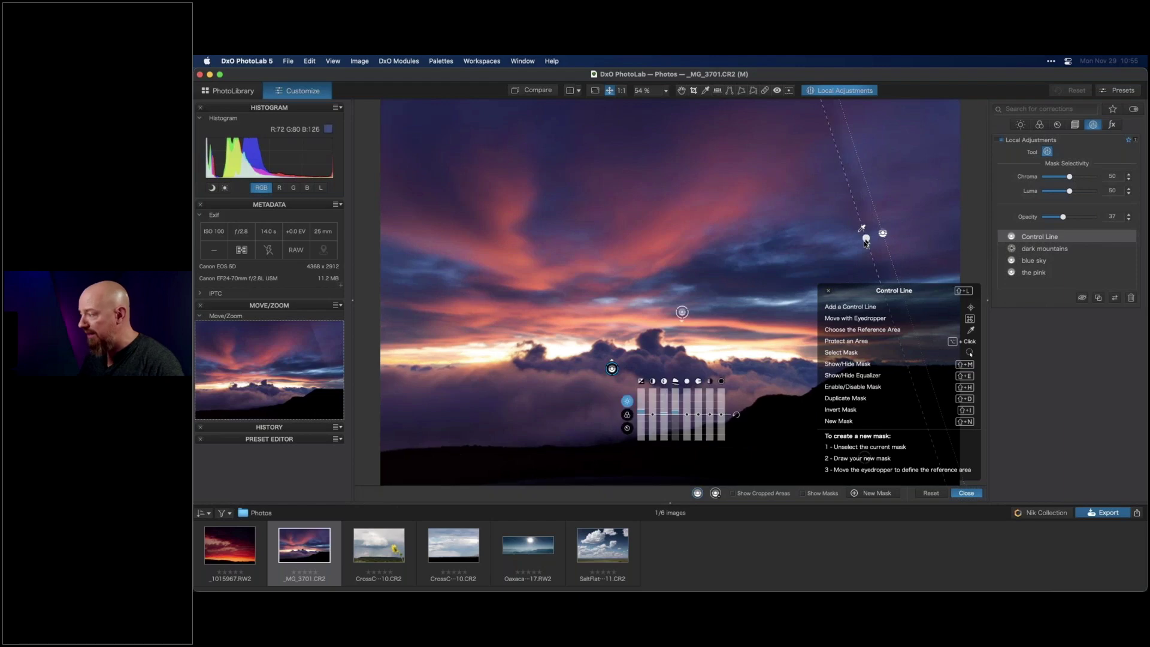
pyautogui.click(606, 371)
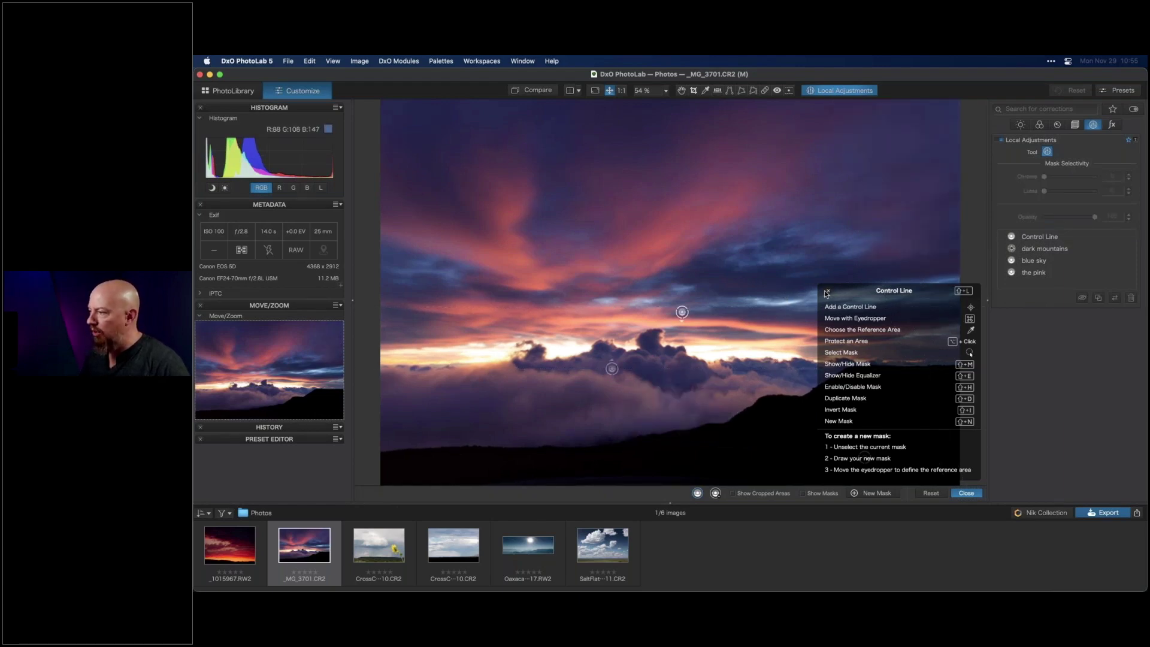
pyautogui.click(829, 291)
pyautogui.click(611, 369)
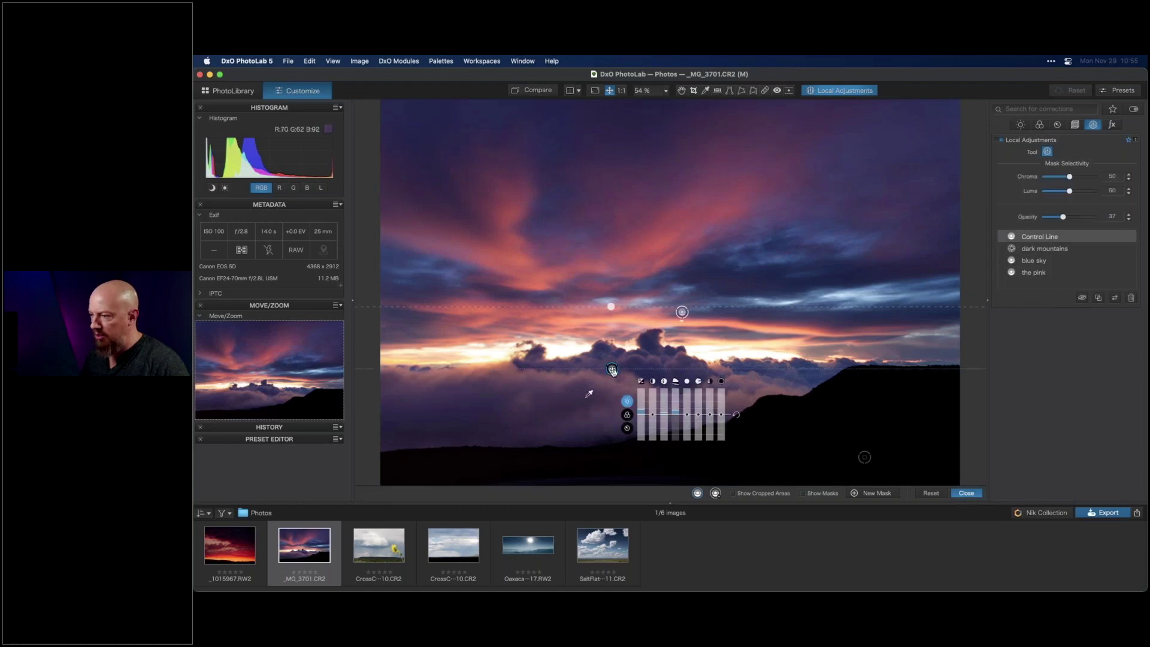
pyautogui.moveTo(645, 411)
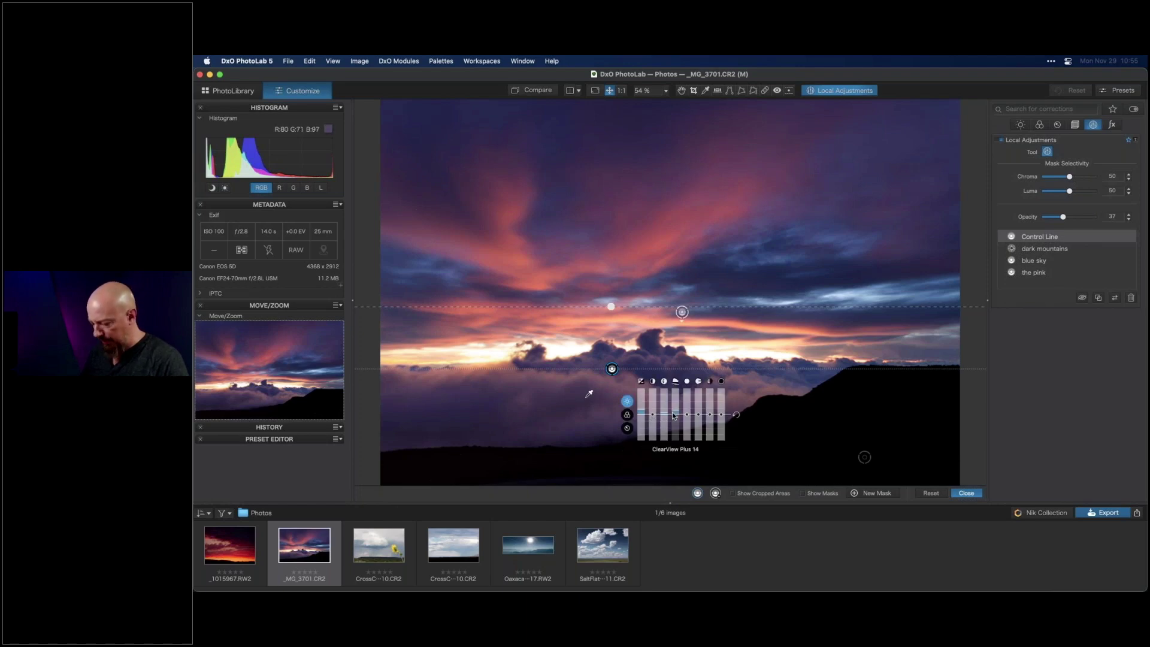
# Reopen the shortcut guide on the Mac's sunset photo, and slightly shift the main control point on the Windows salt flats photo.
pyautogui.hotkey('shift', '/')
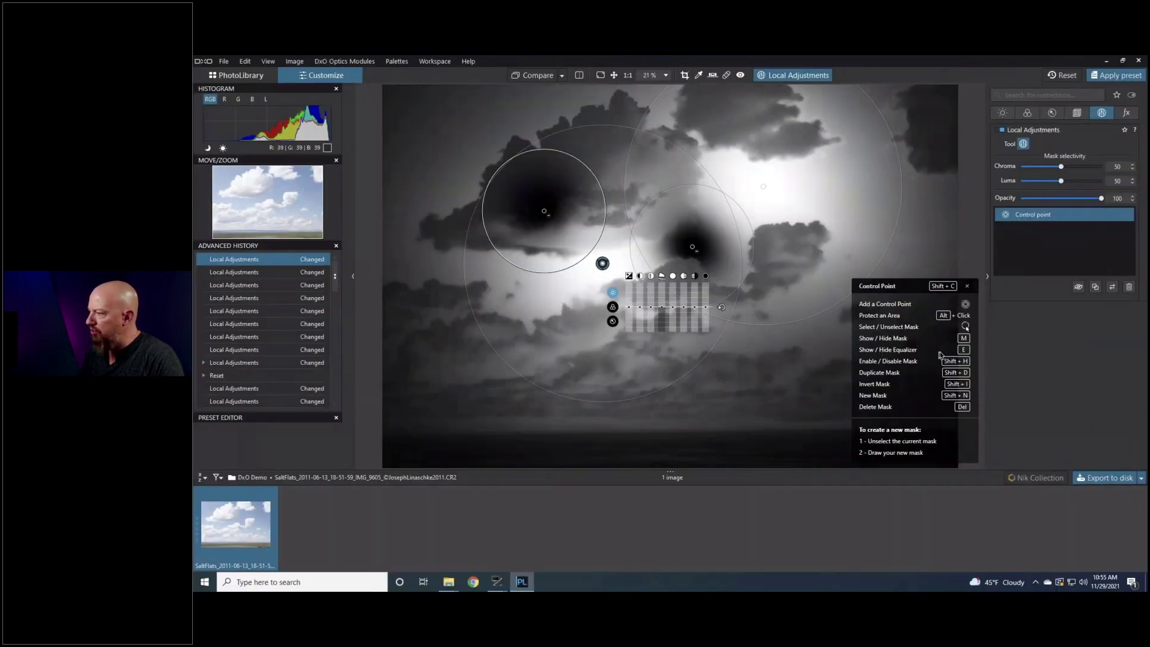
pyautogui.click(604, 269)
pyautogui.moveTo(603, 269); pyautogui.dragTo(599, 266)
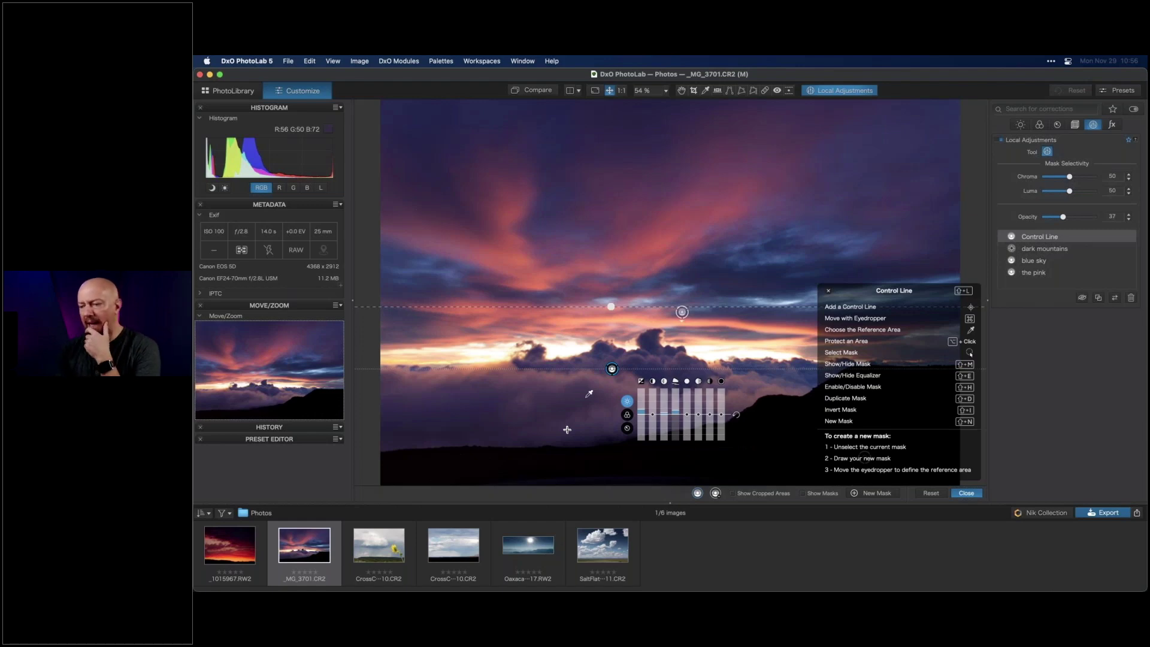
# Open the sunflower storm-cloud photo, close the Control Line shortcut guide, and draw a control line from the lower sky down to the dark hills.
pyautogui.click(385, 545)
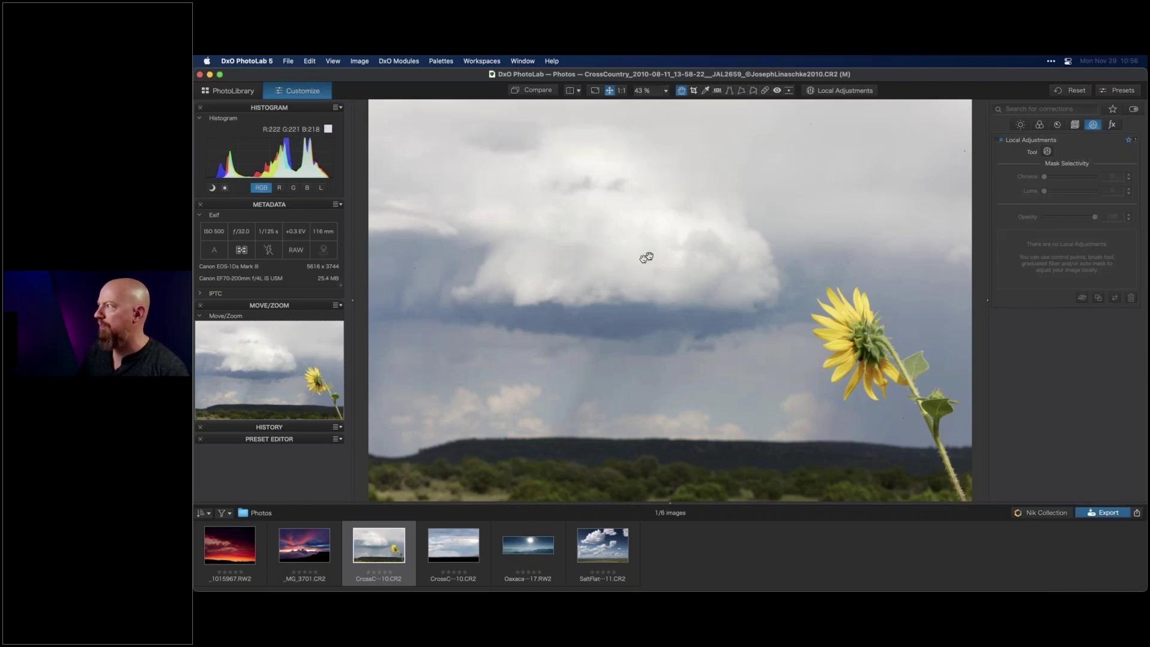
pyautogui.press('l')
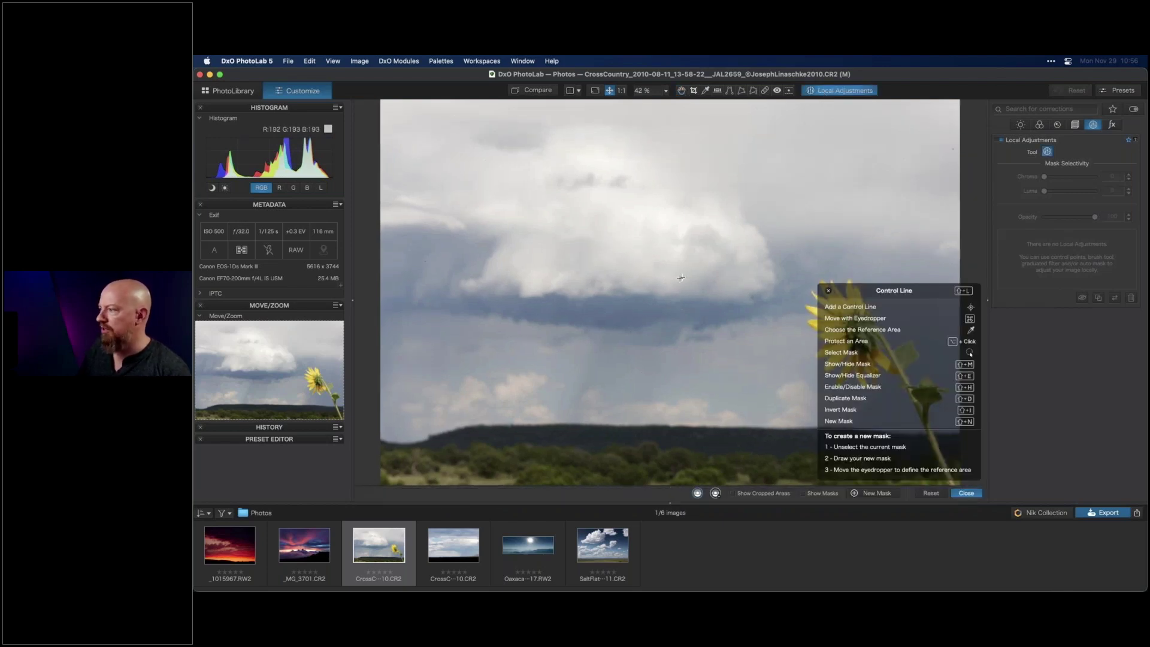
pyautogui.click(828, 290)
pyautogui.rightClick(648, 283)
pyautogui.moveTo(661, 393); pyautogui.dragTo(661, 436)
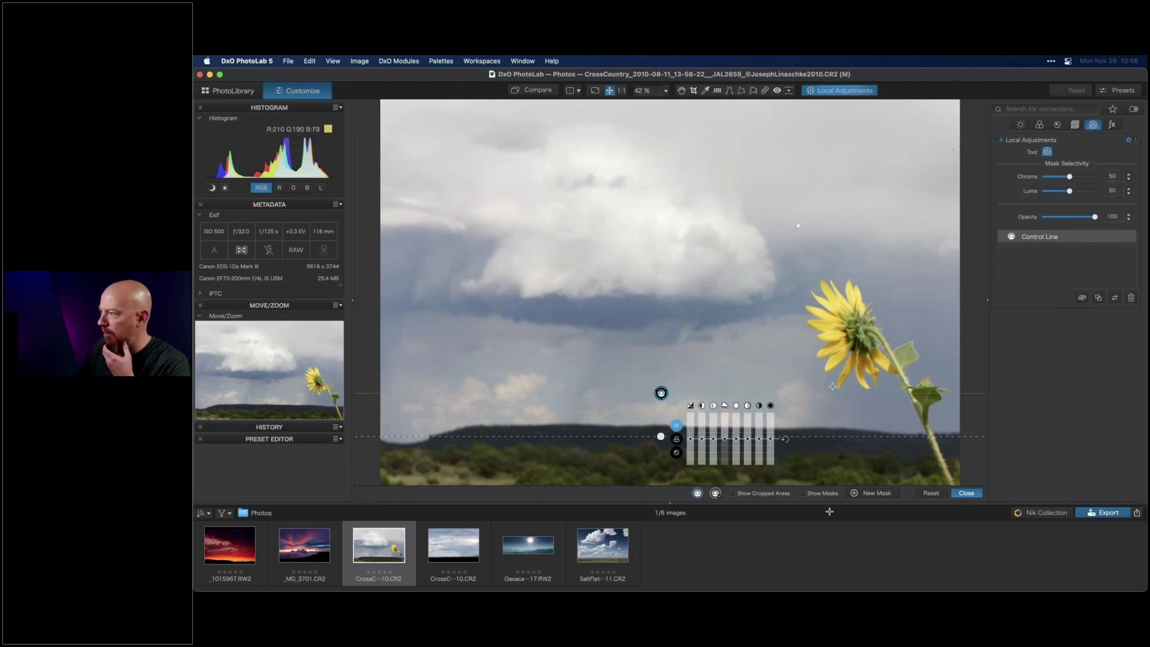
# Show the control line's mask and add a protection point on the sunflower's head.
pyautogui.click(822, 493)
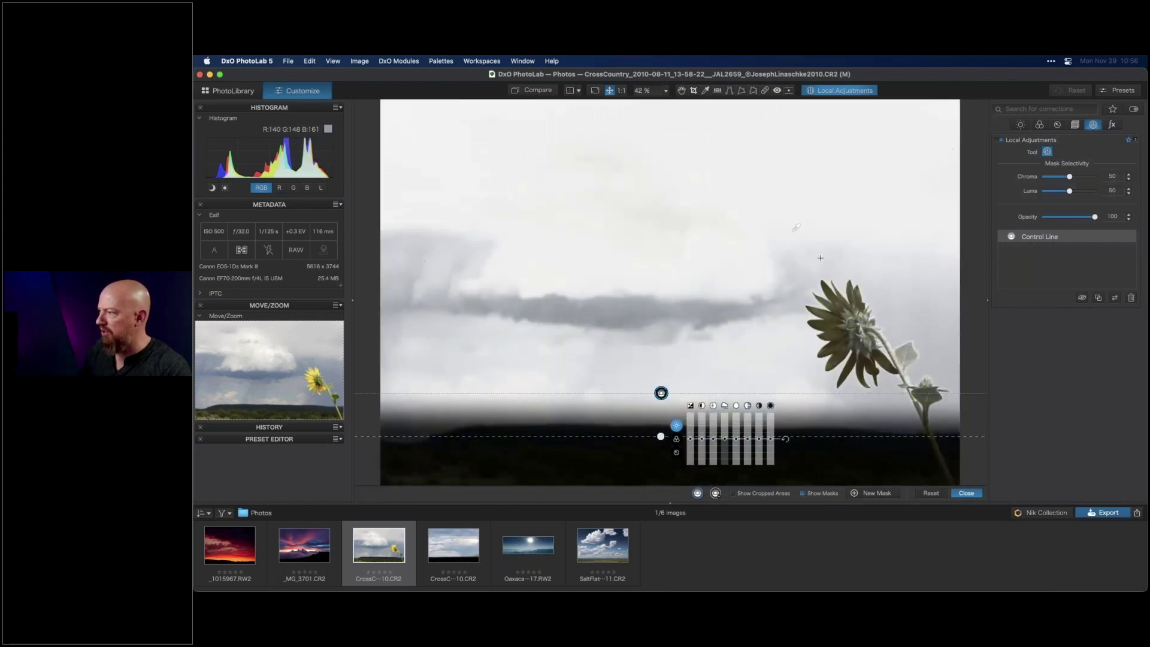
pyautogui.moveTo(723, 443)
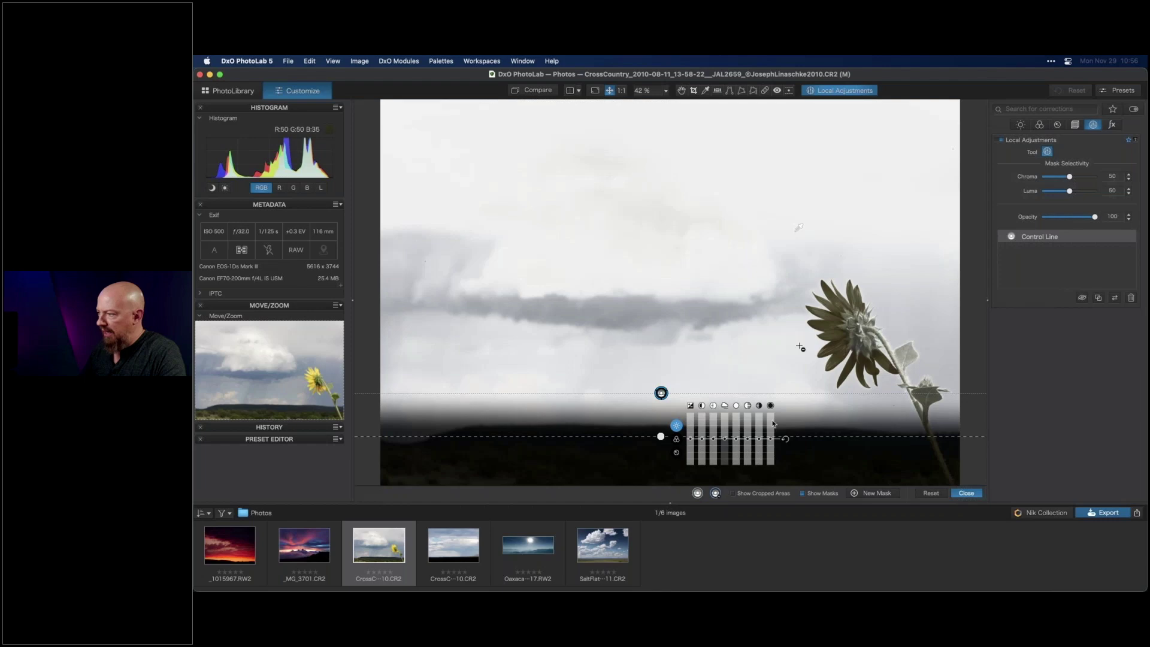
pyautogui.rightClick(830, 321)
pyautogui.click(839, 323)
pyautogui.moveTo(834, 198); pyautogui.dragTo(839, 242)
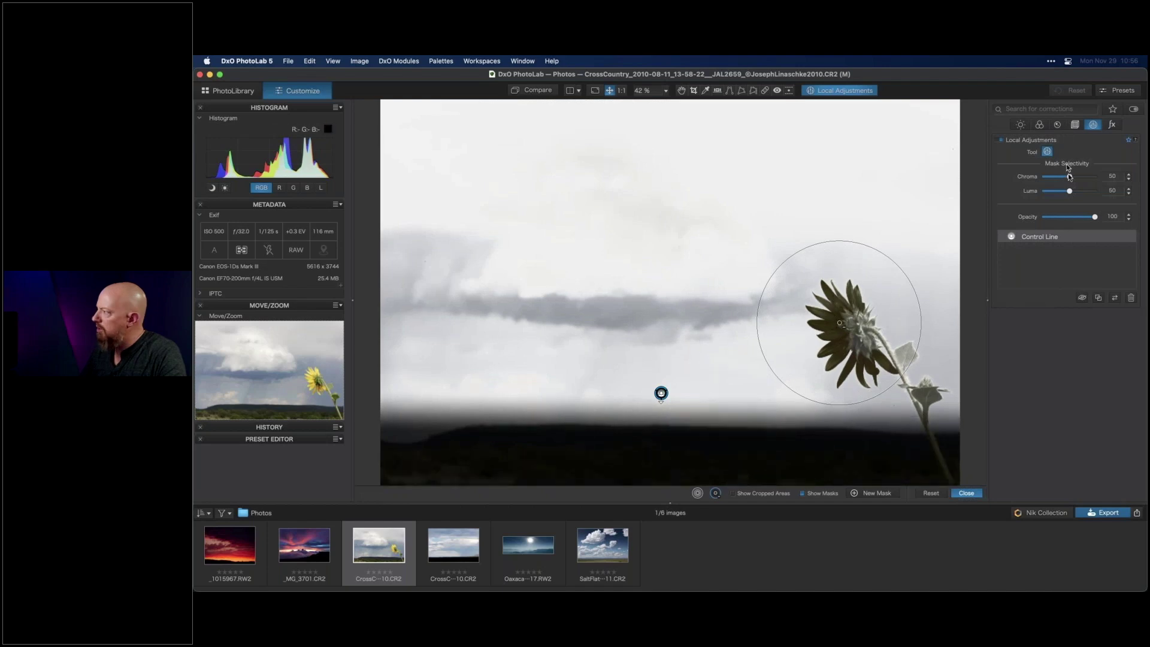
# Set the control line's Luma selectivity to 41 and add protection points on the flower's centre, the upper leaf and the lower leaf.
pyautogui.moveTo(1077, 176)
pyautogui.mouseDown()
pyautogui.moveTo(1087, 175)
pyautogui.moveTo(1054, 176)
pyautogui.moveTo(1069, 178)
pyautogui.moveTo(1050, 191)
pyautogui.moveTo(1067, 193)
pyautogui.mouseUp()
pyautogui.moveTo(863, 338)
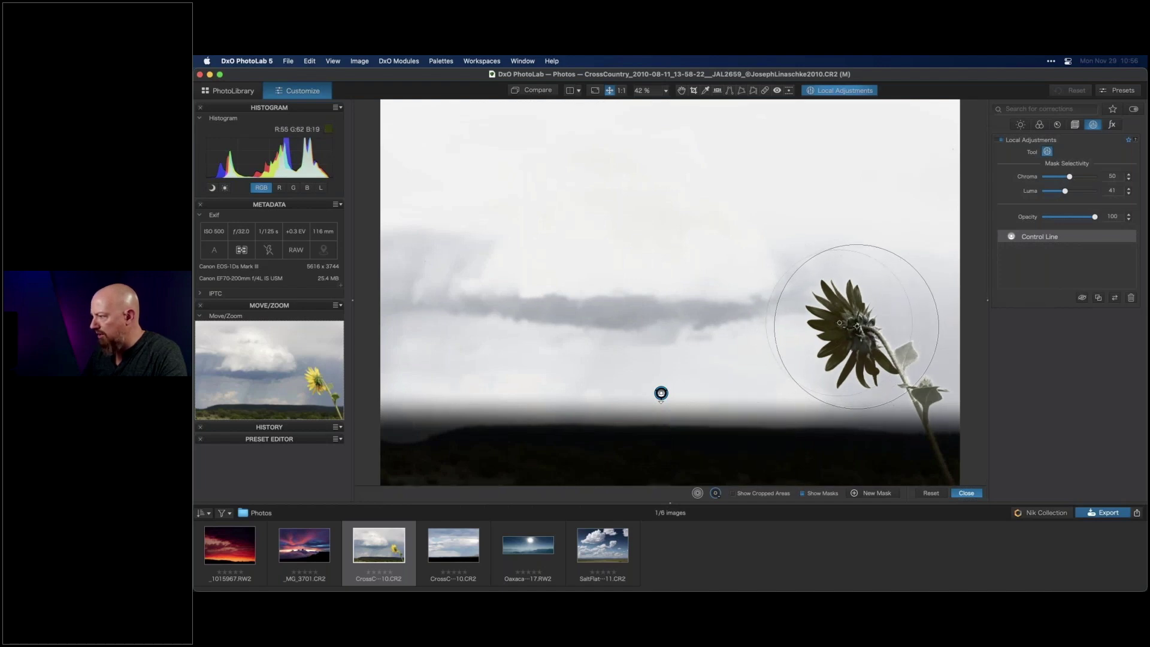
pyautogui.moveTo(855, 325); pyautogui.dragTo(857, 326)
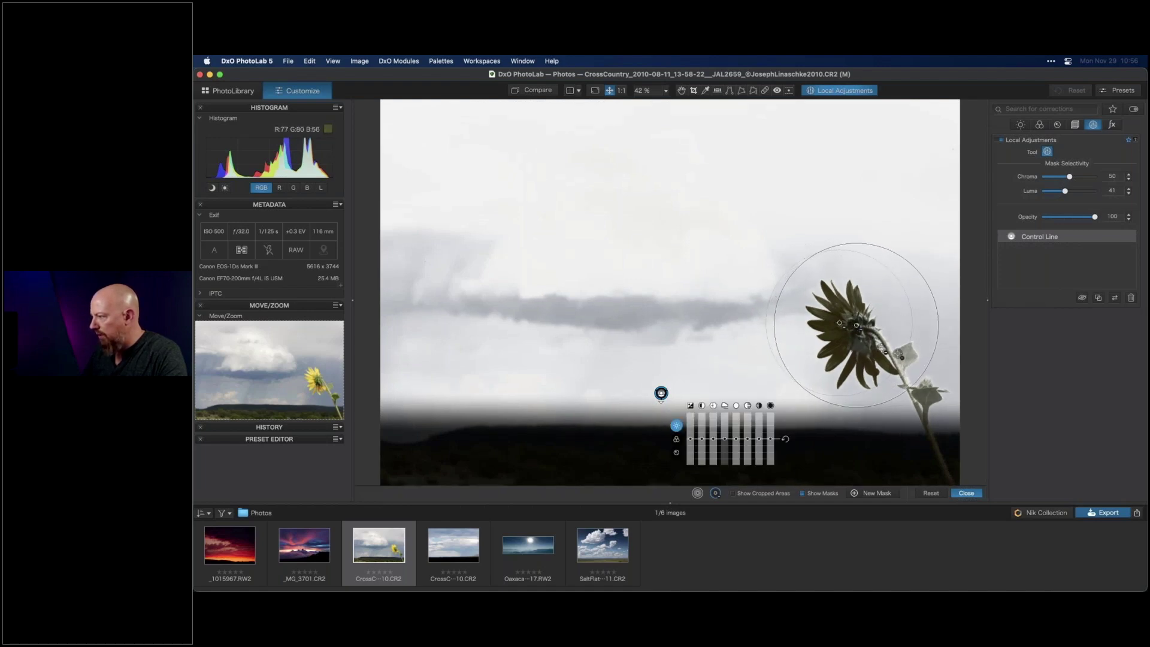
pyautogui.click(908, 355)
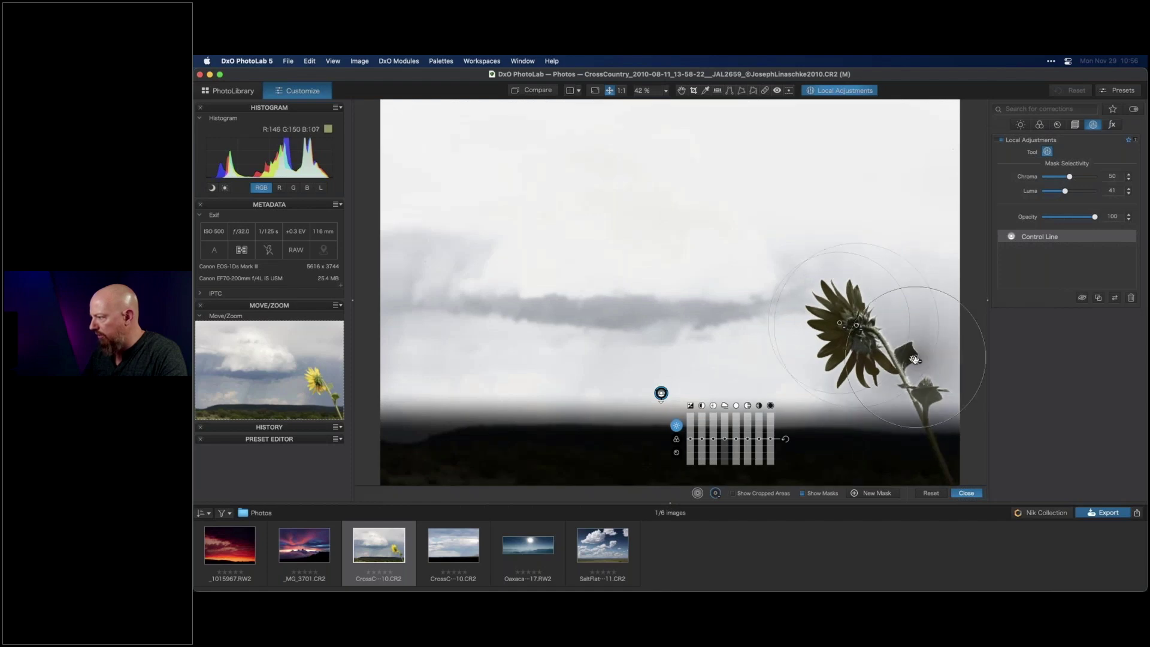
pyautogui.click(928, 393)
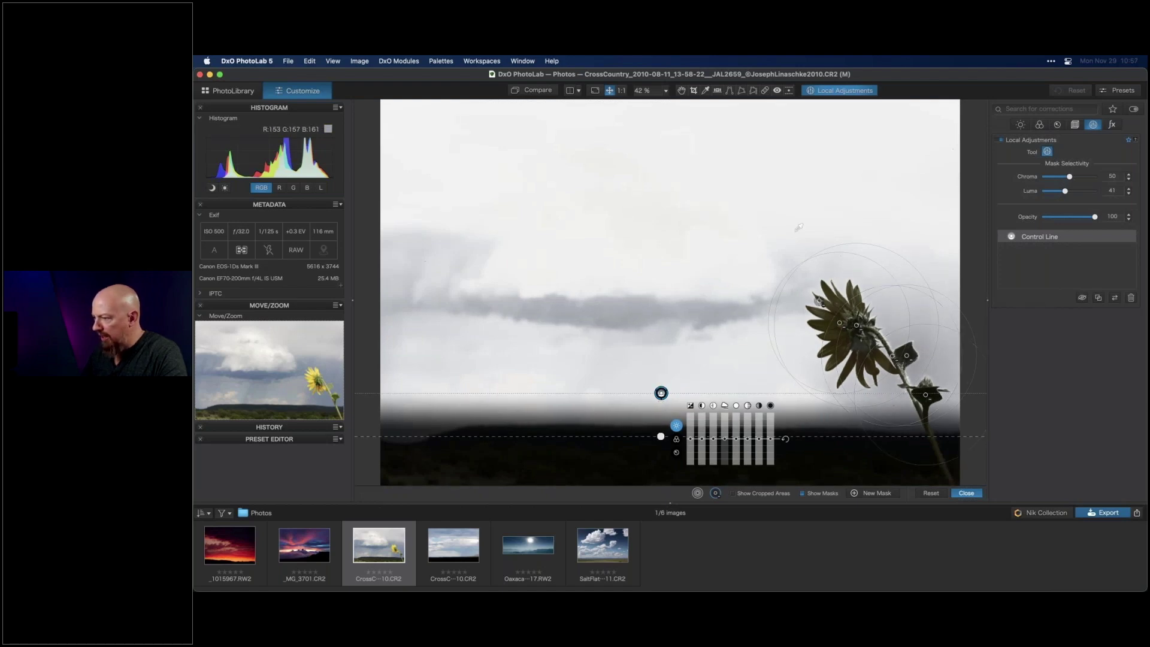
# Set the control line's Chroma selectivity to 37 and Luma to 23, and raise its Blur.
pyautogui.moveTo(1070, 176); pyautogui.dragTo(1056, 195)
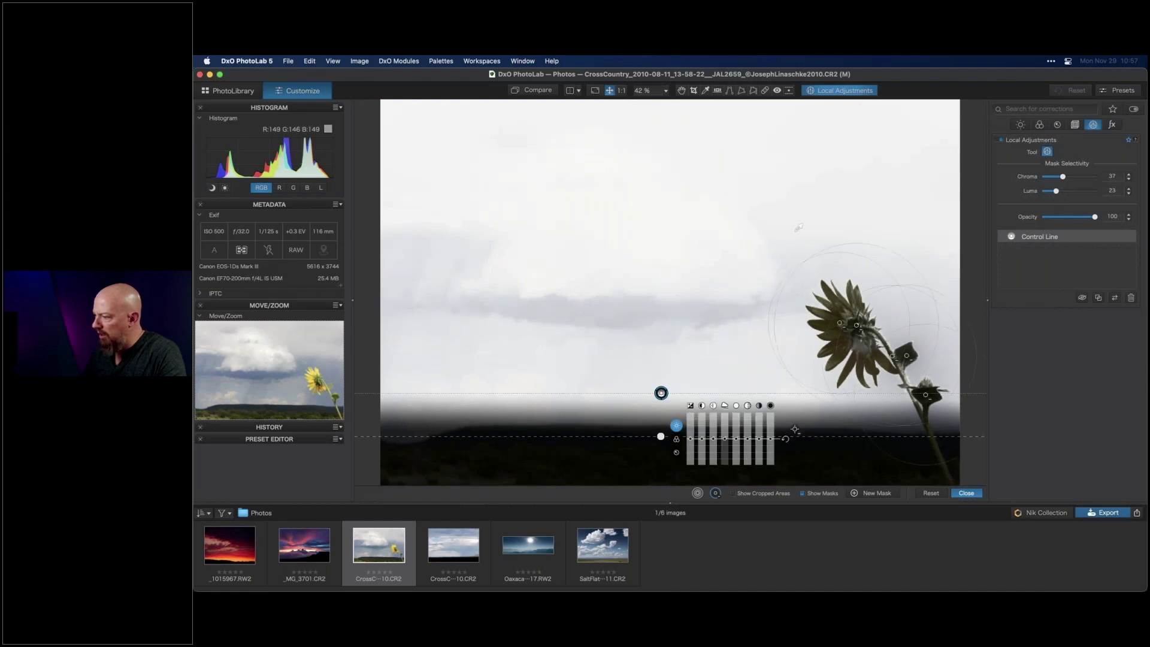
pyautogui.click(677, 439)
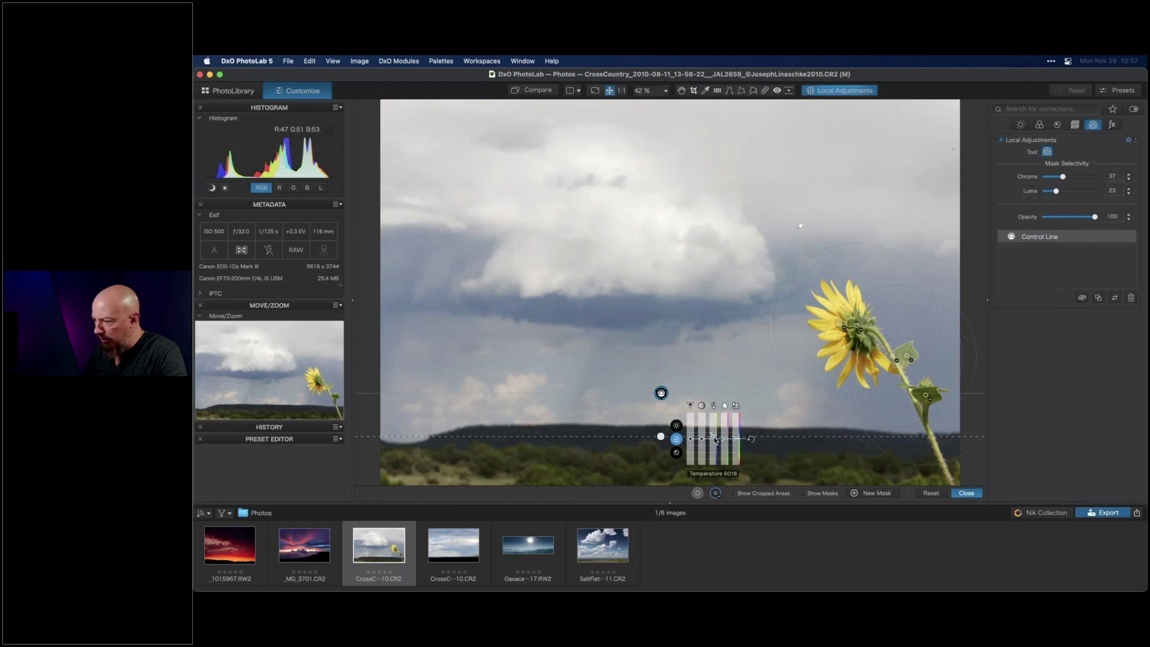
pyautogui.click(676, 453)
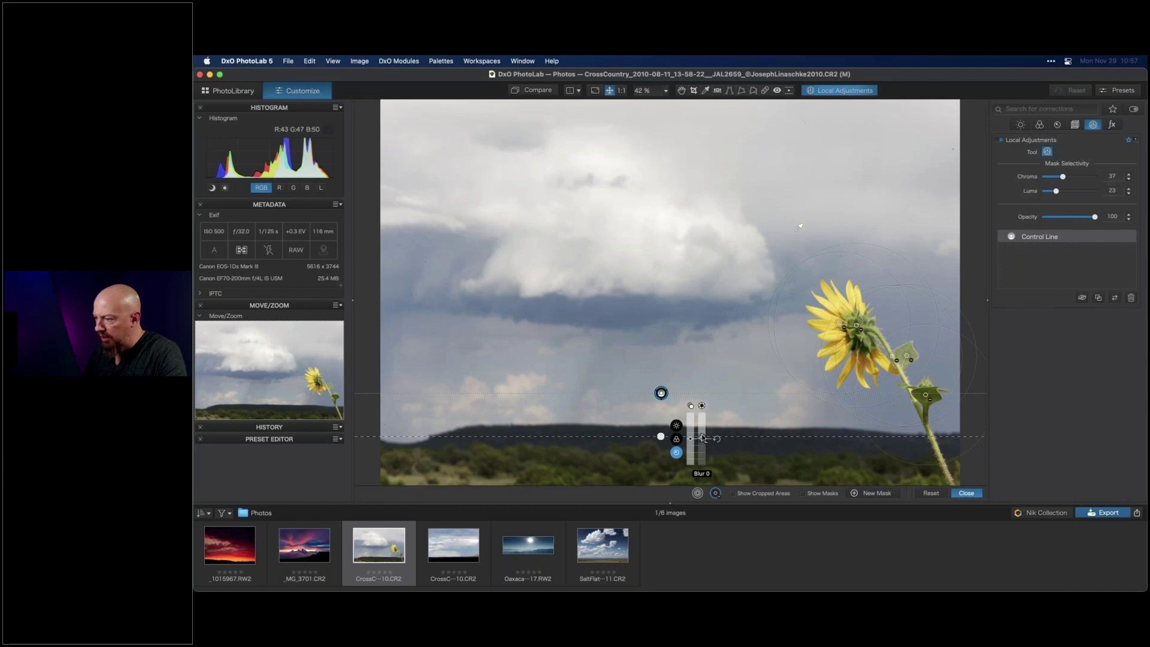
pyautogui.moveTo(702, 438); pyautogui.dragTo(702, 405)
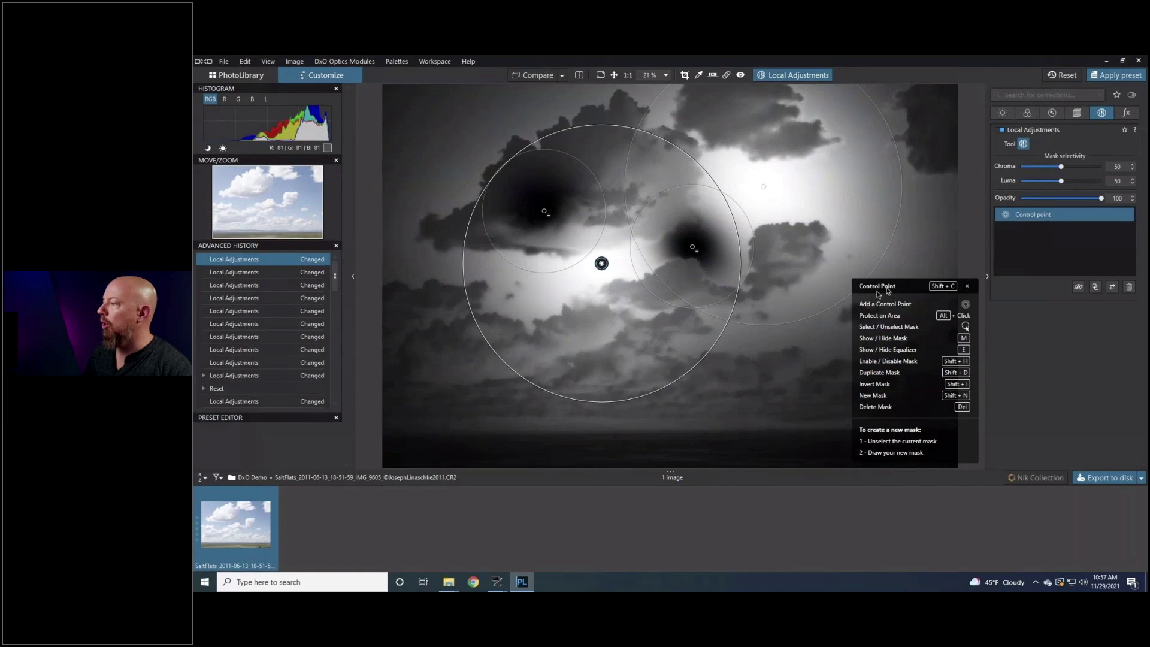
# In the Windows version, reset the salt flats photo's local adjustments after trying a point on the lower clouds, and place a control point on the large cloud.
pyautogui.click(731, 364)
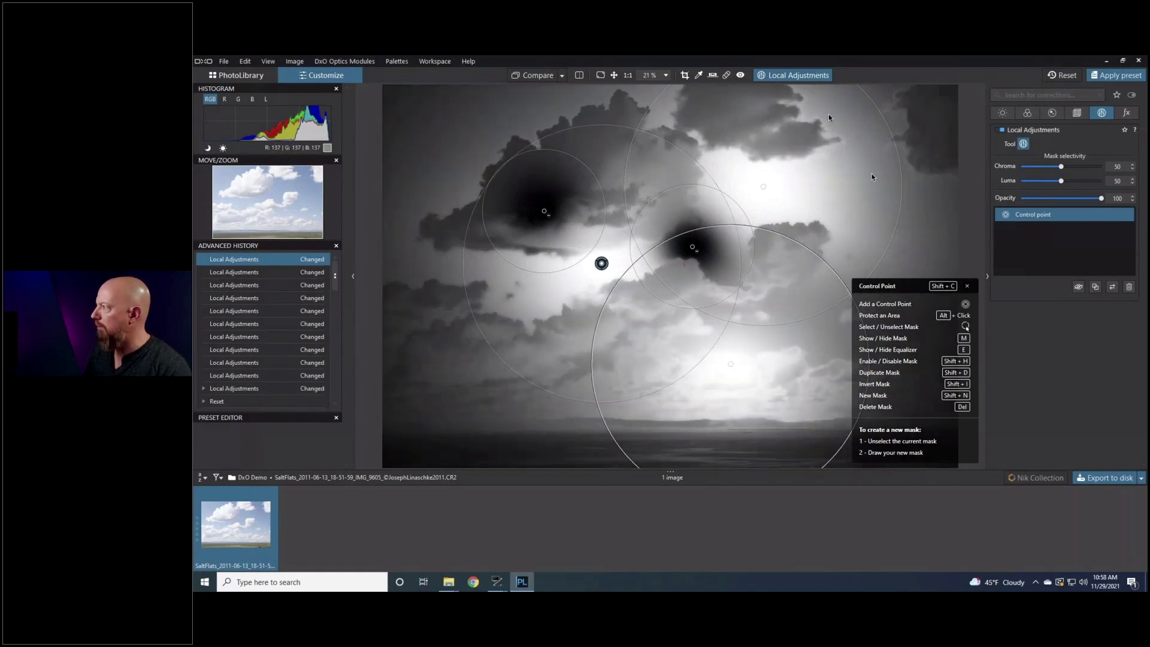
pyautogui.click(1063, 75)
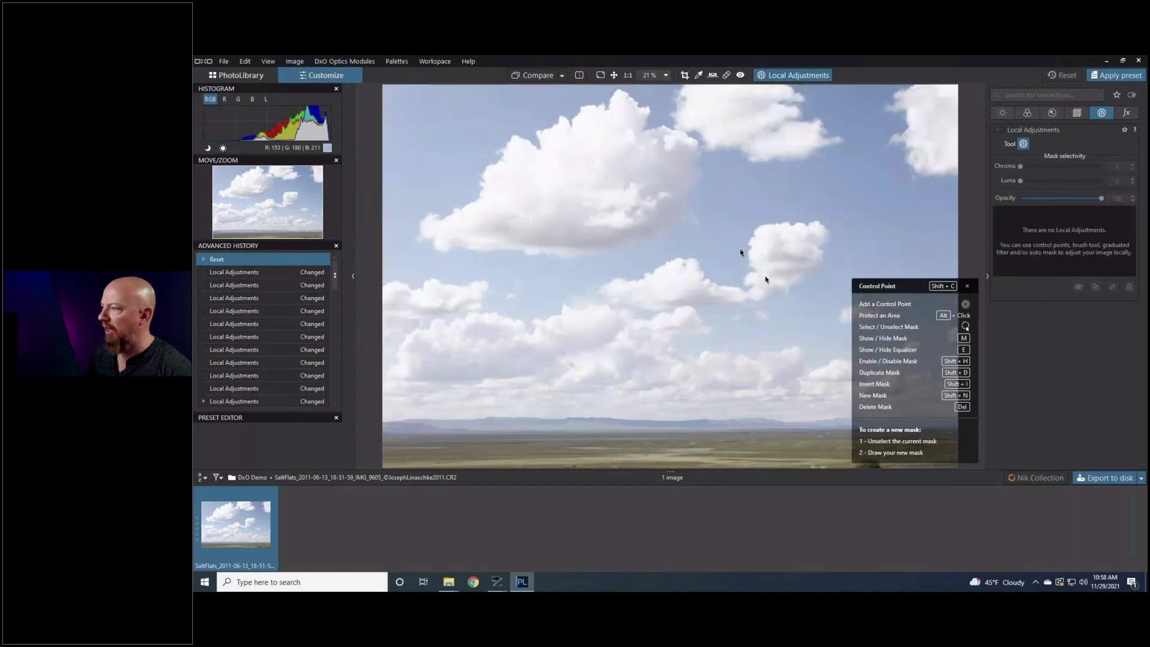
pyautogui.rightClick(663, 226)
pyautogui.click(597, 247)
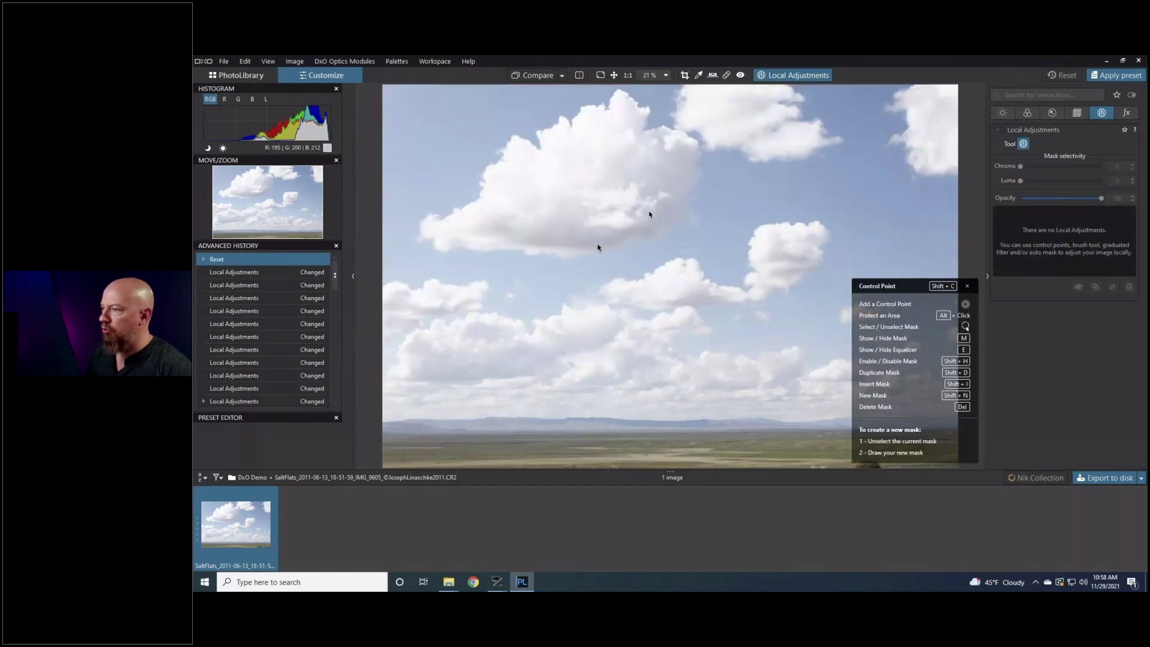
pyautogui.click(522, 210)
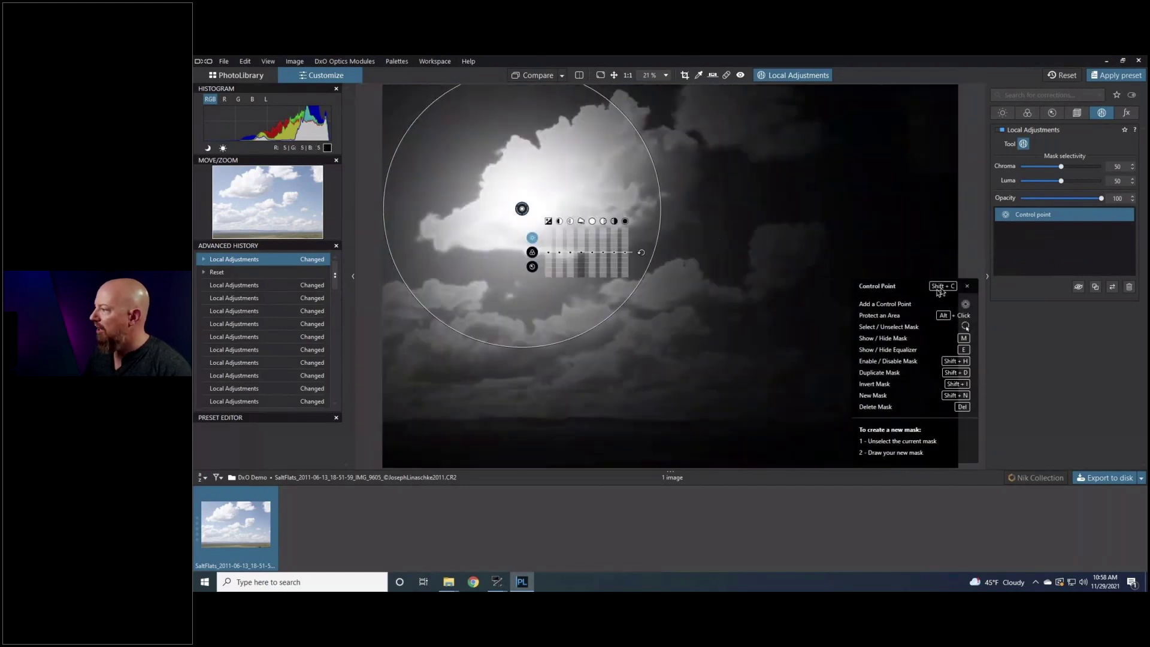
# Extend the same mask with a control line at the small cloud, a control point on the lower clouds, and another control line near the upper cloud.
pyautogui.rightClick(746, 245)
pyautogui.click(760, 219)
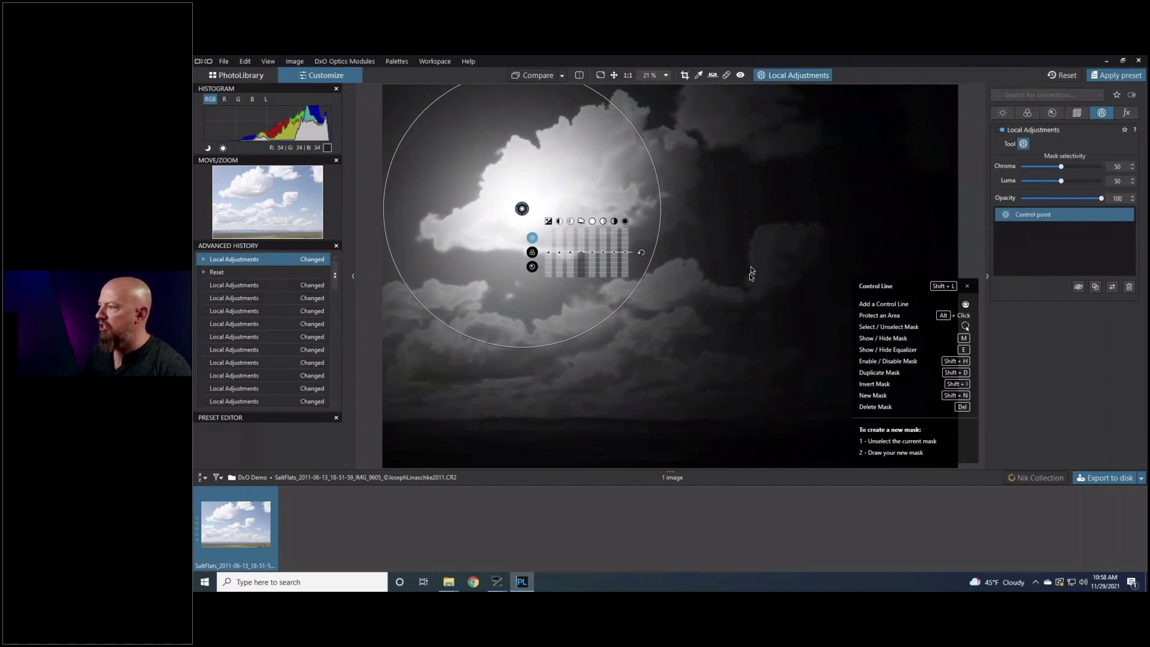
pyautogui.moveTo(749, 276); pyautogui.dragTo(760, 239)
pyautogui.hotkey('shift', 'c')
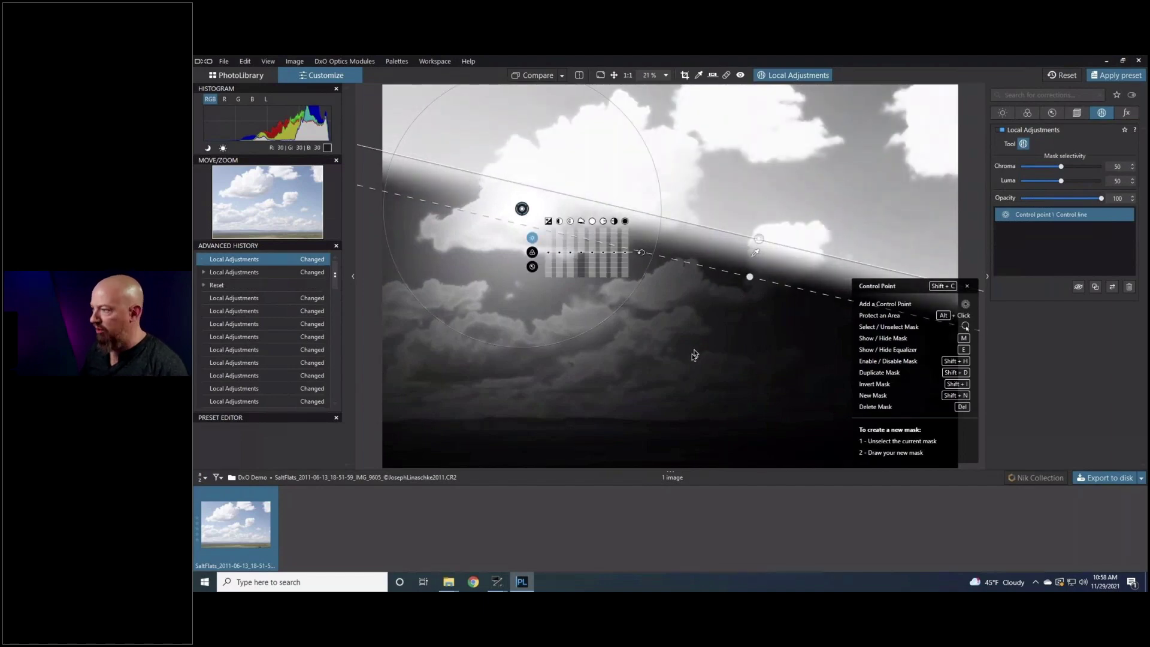
pyautogui.click(677, 324)
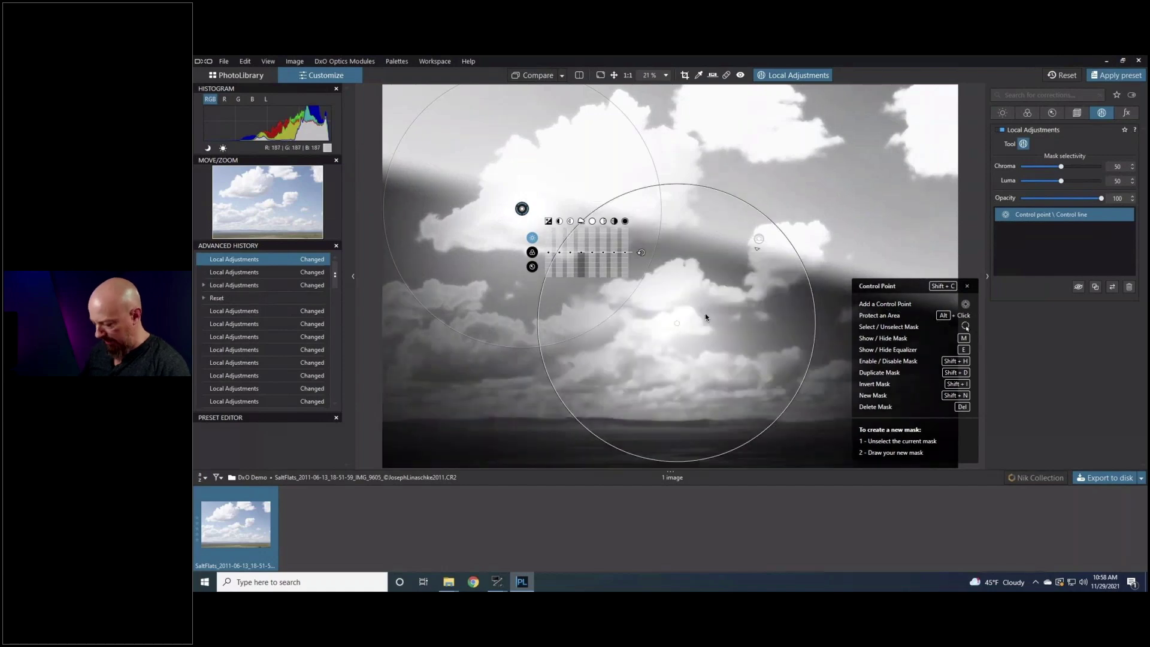
pyautogui.hotkey('shift', 'l')
pyautogui.moveTo(705, 133); pyautogui.dragTo(719, 169)
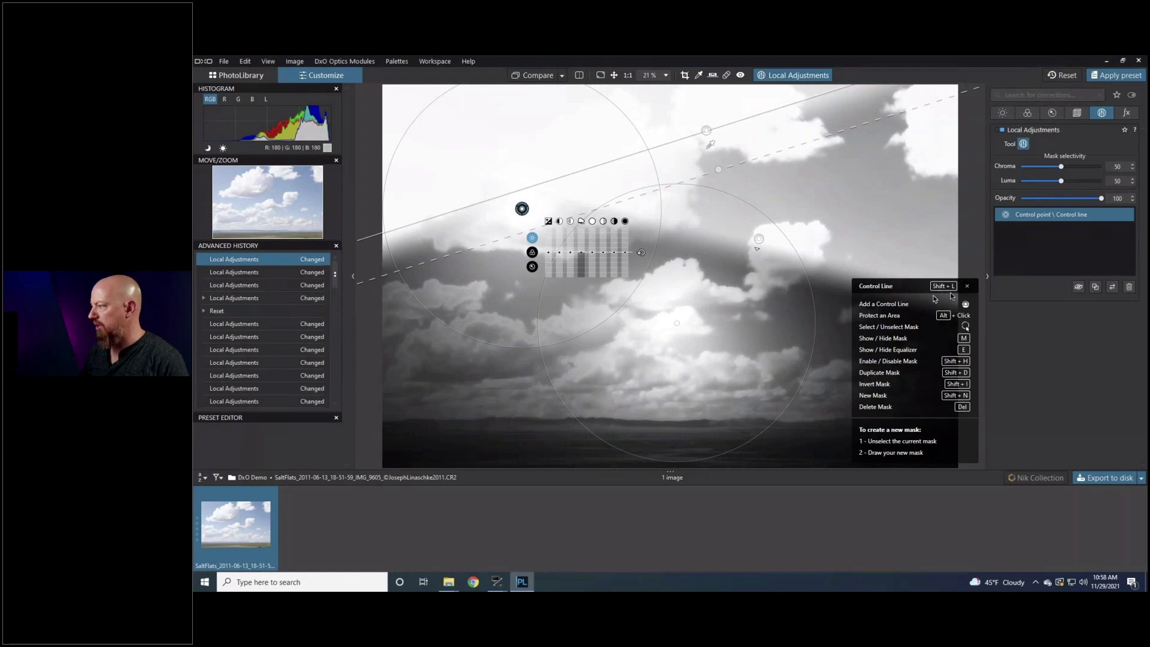